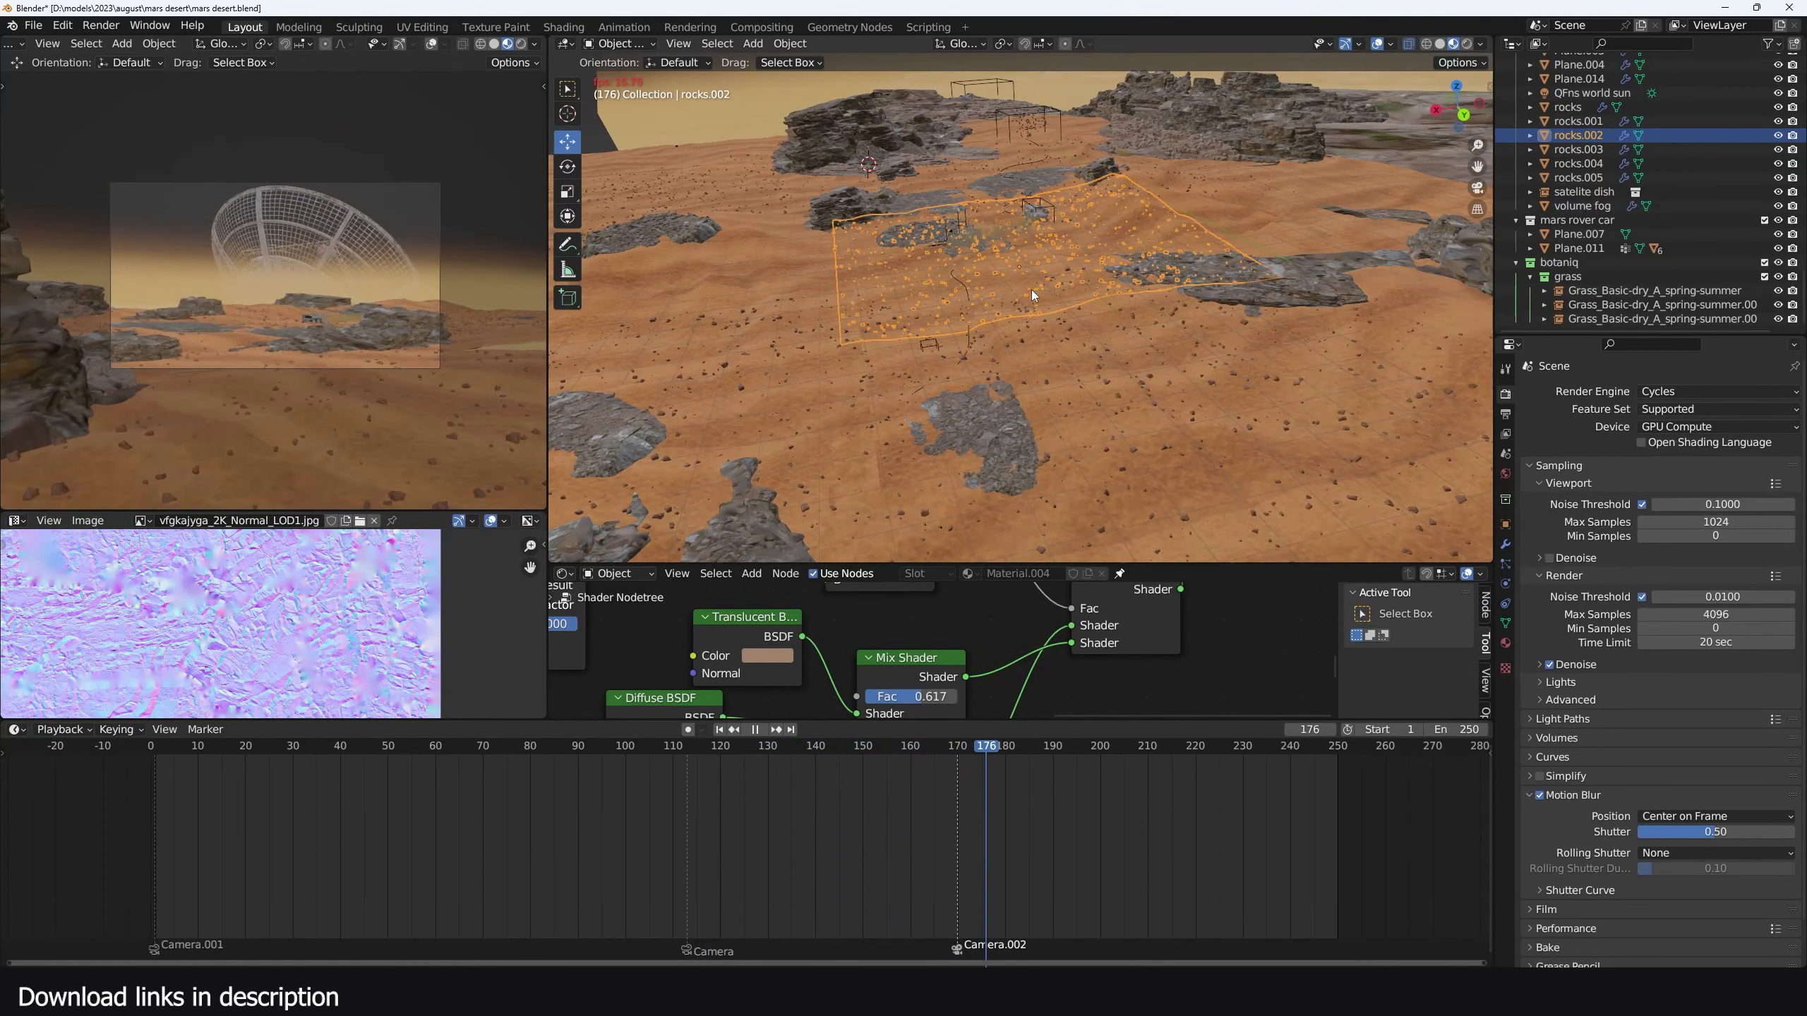
Frame the rear wheel's rotation curves in the graph editor and play the animation to examine the spinning wheels
key(Escape)
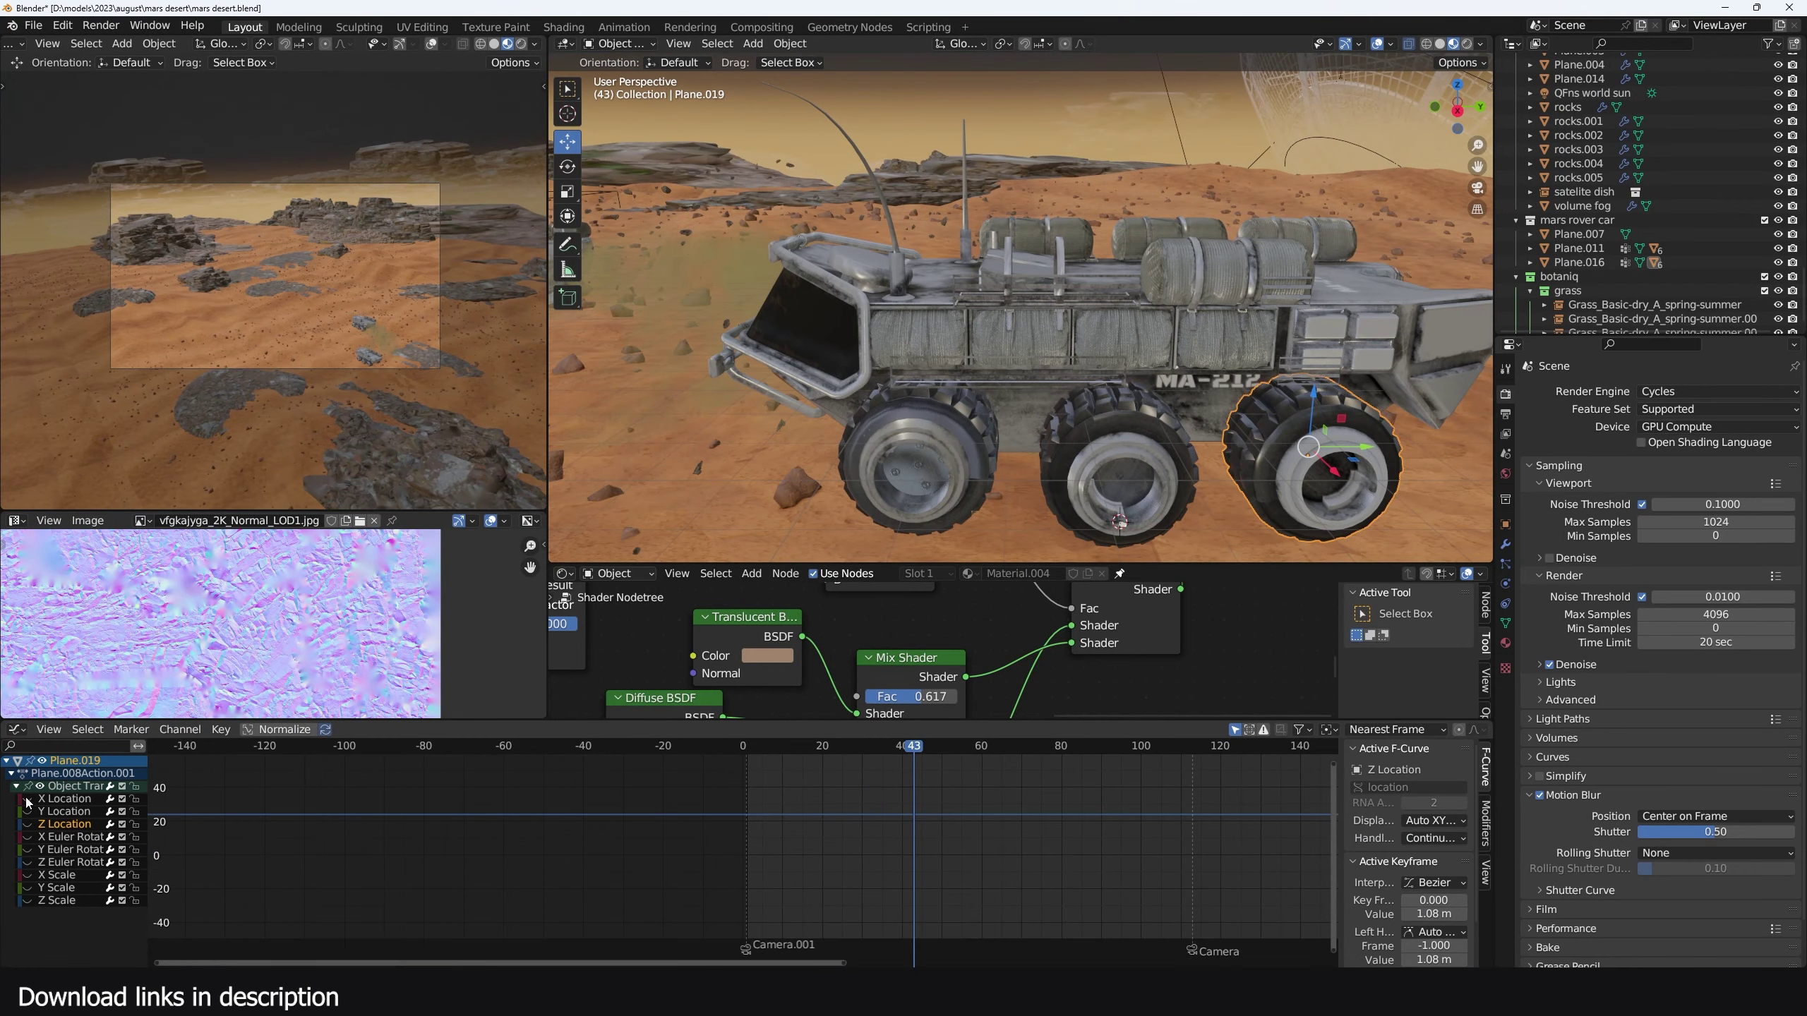
key(Home)
key(space)
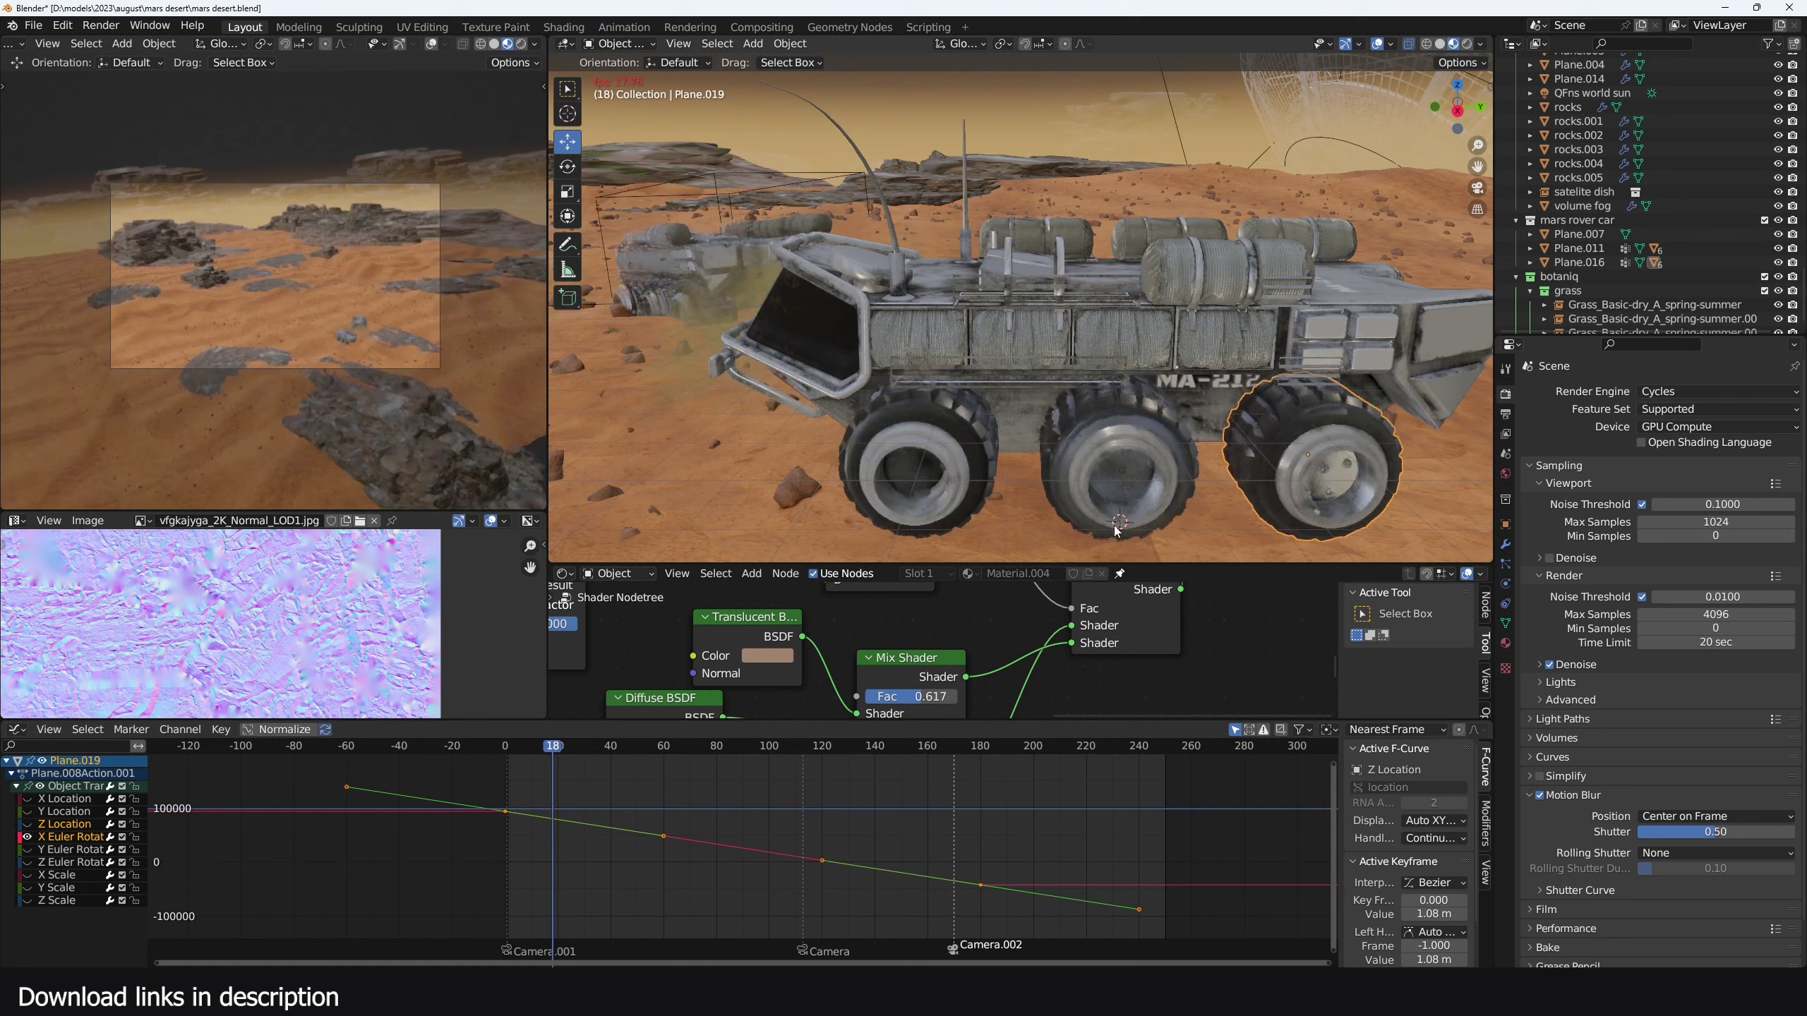
key(space)
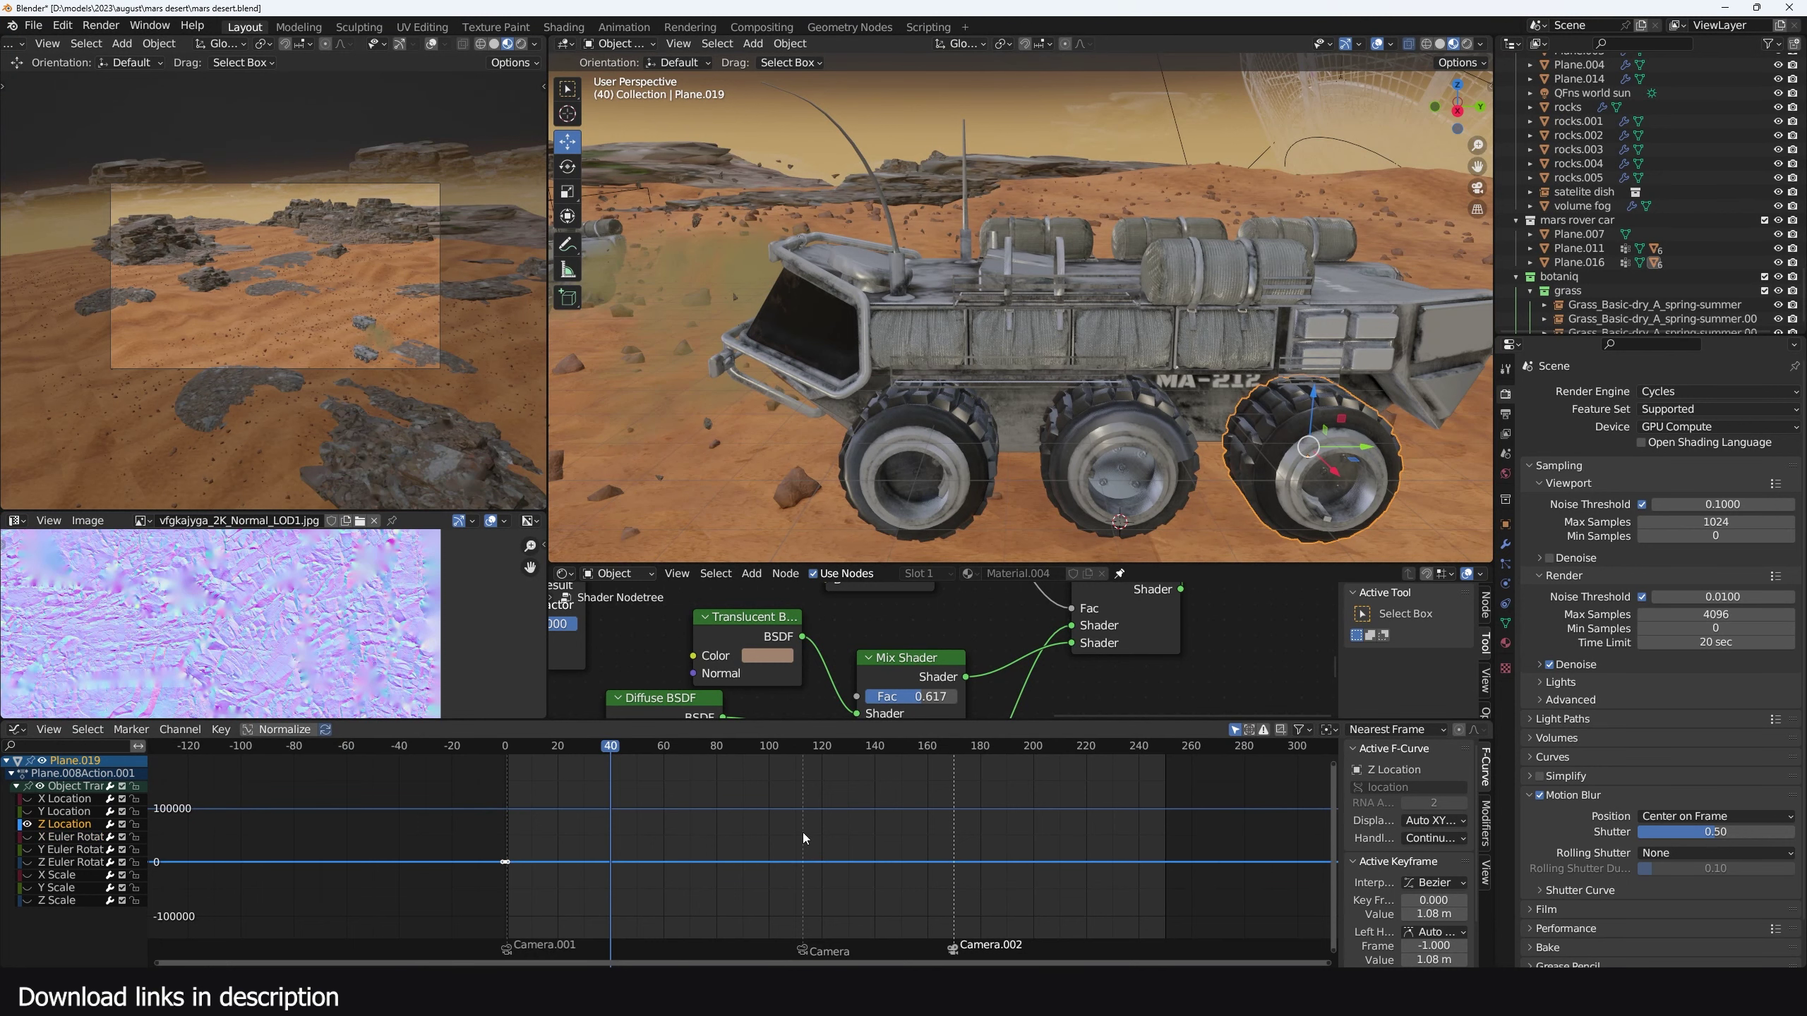
Enable the Noise modifier on the rear wheel's Z Location curve and replay the animation to check the wheel's bounce
click(1483, 834)
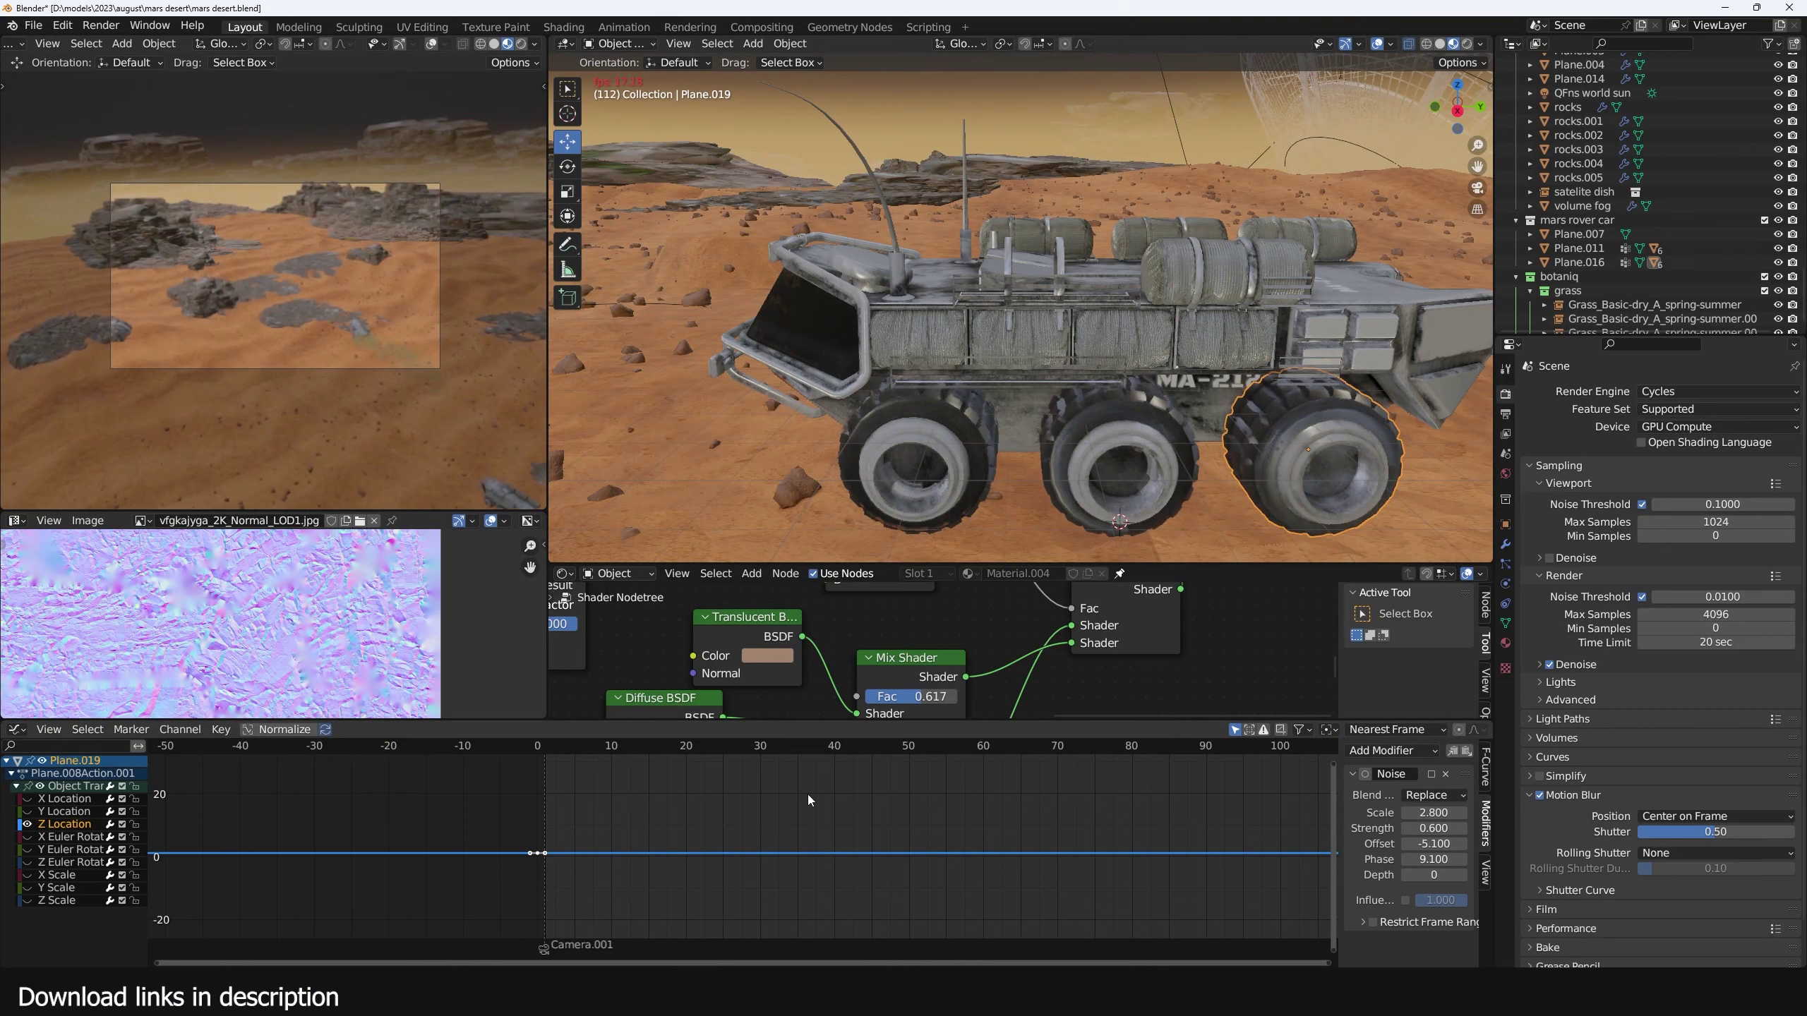
key(space)
click(1431, 774)
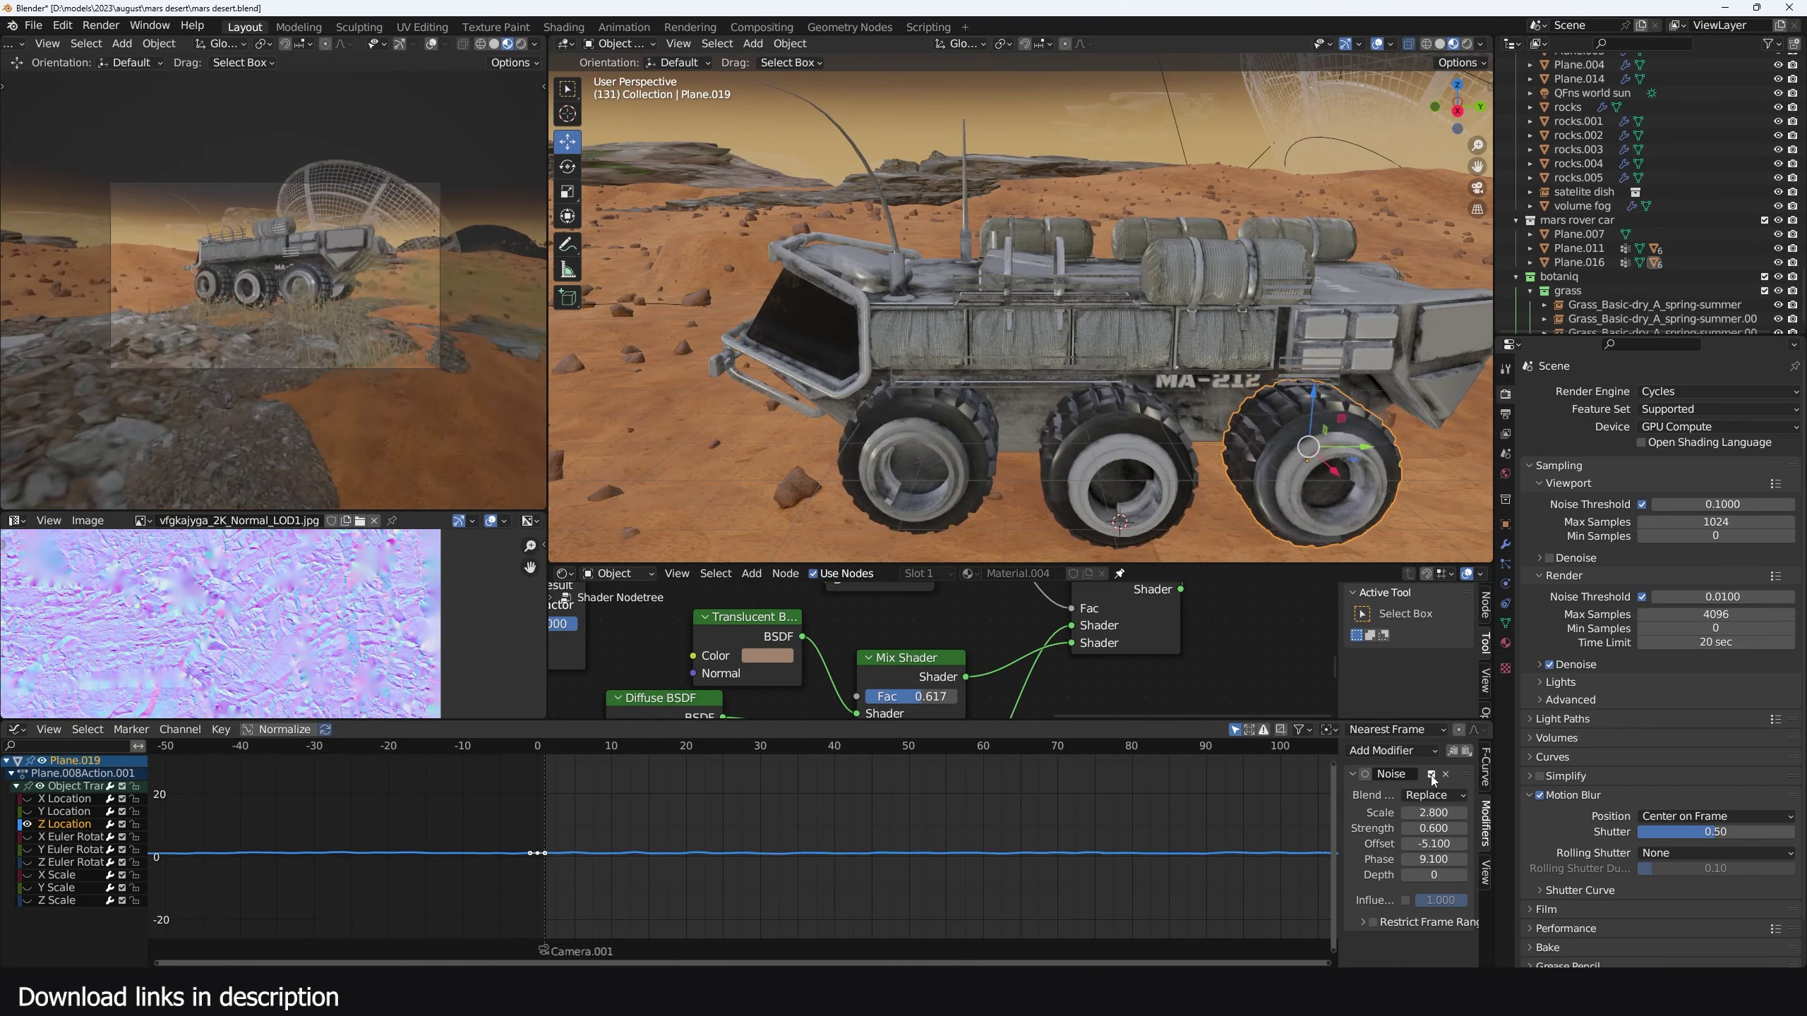
key(space)
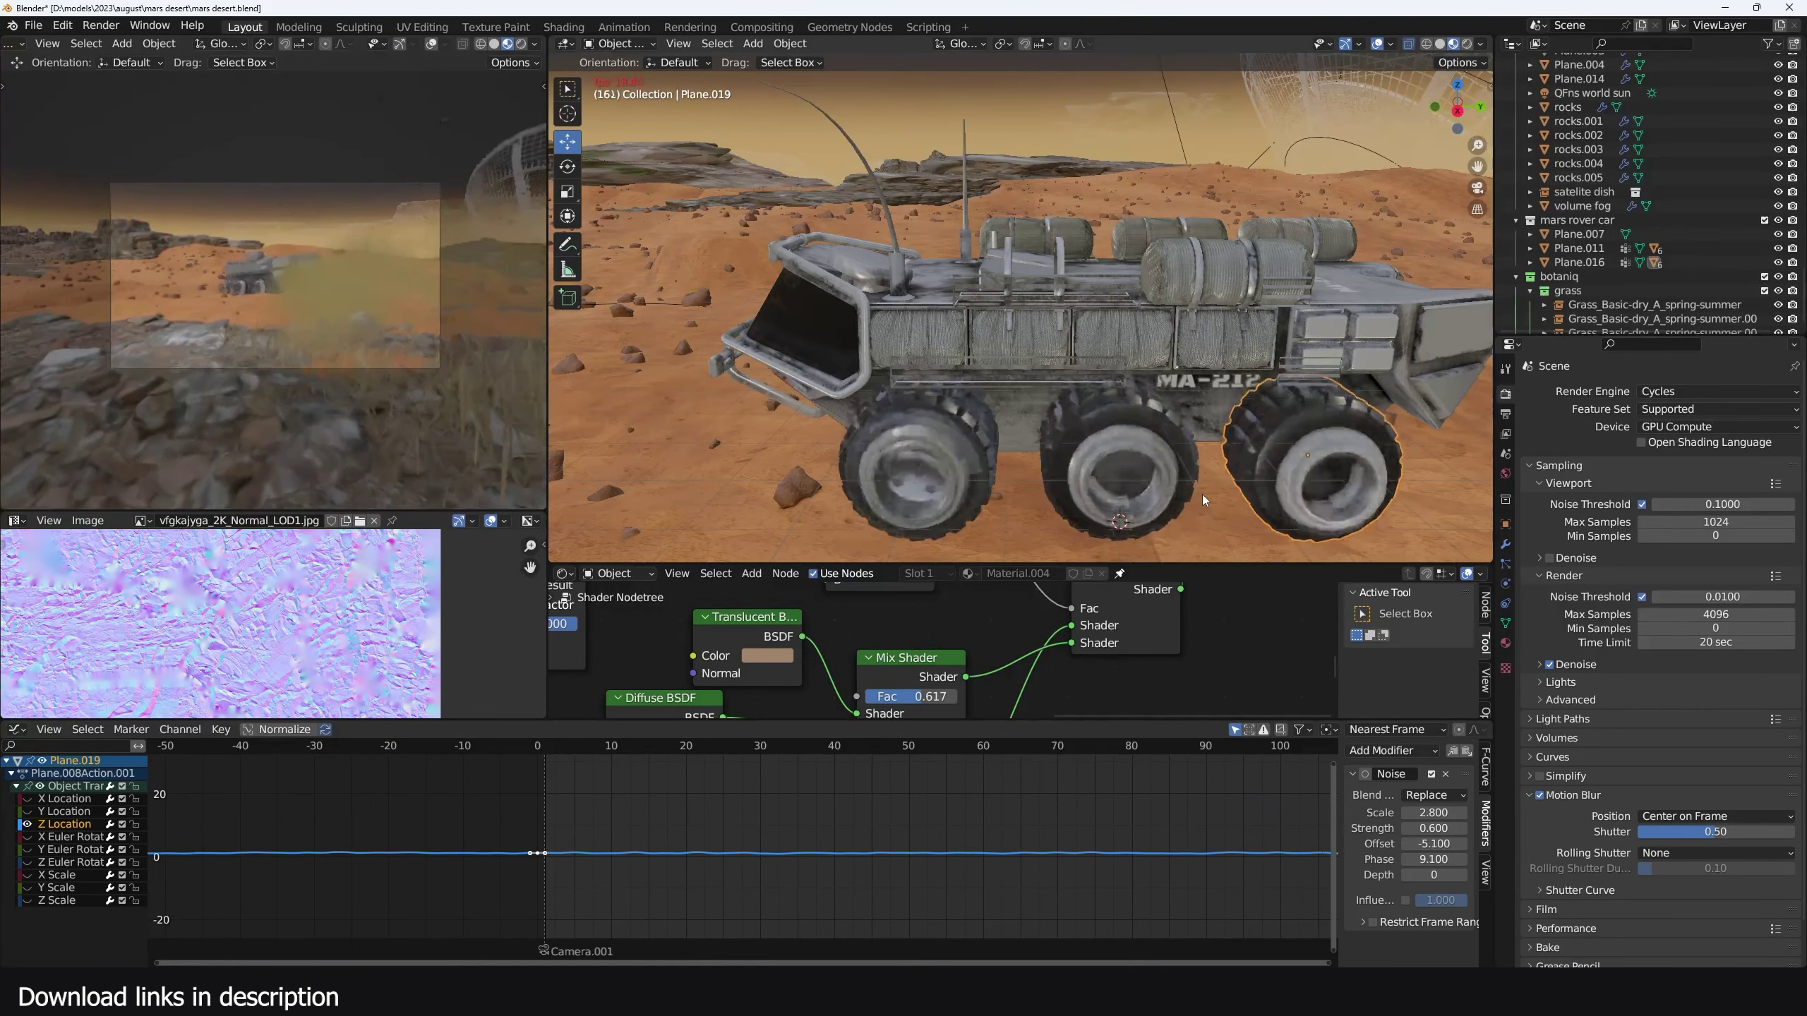
key(space)
scroll(170, 256, up, 3)
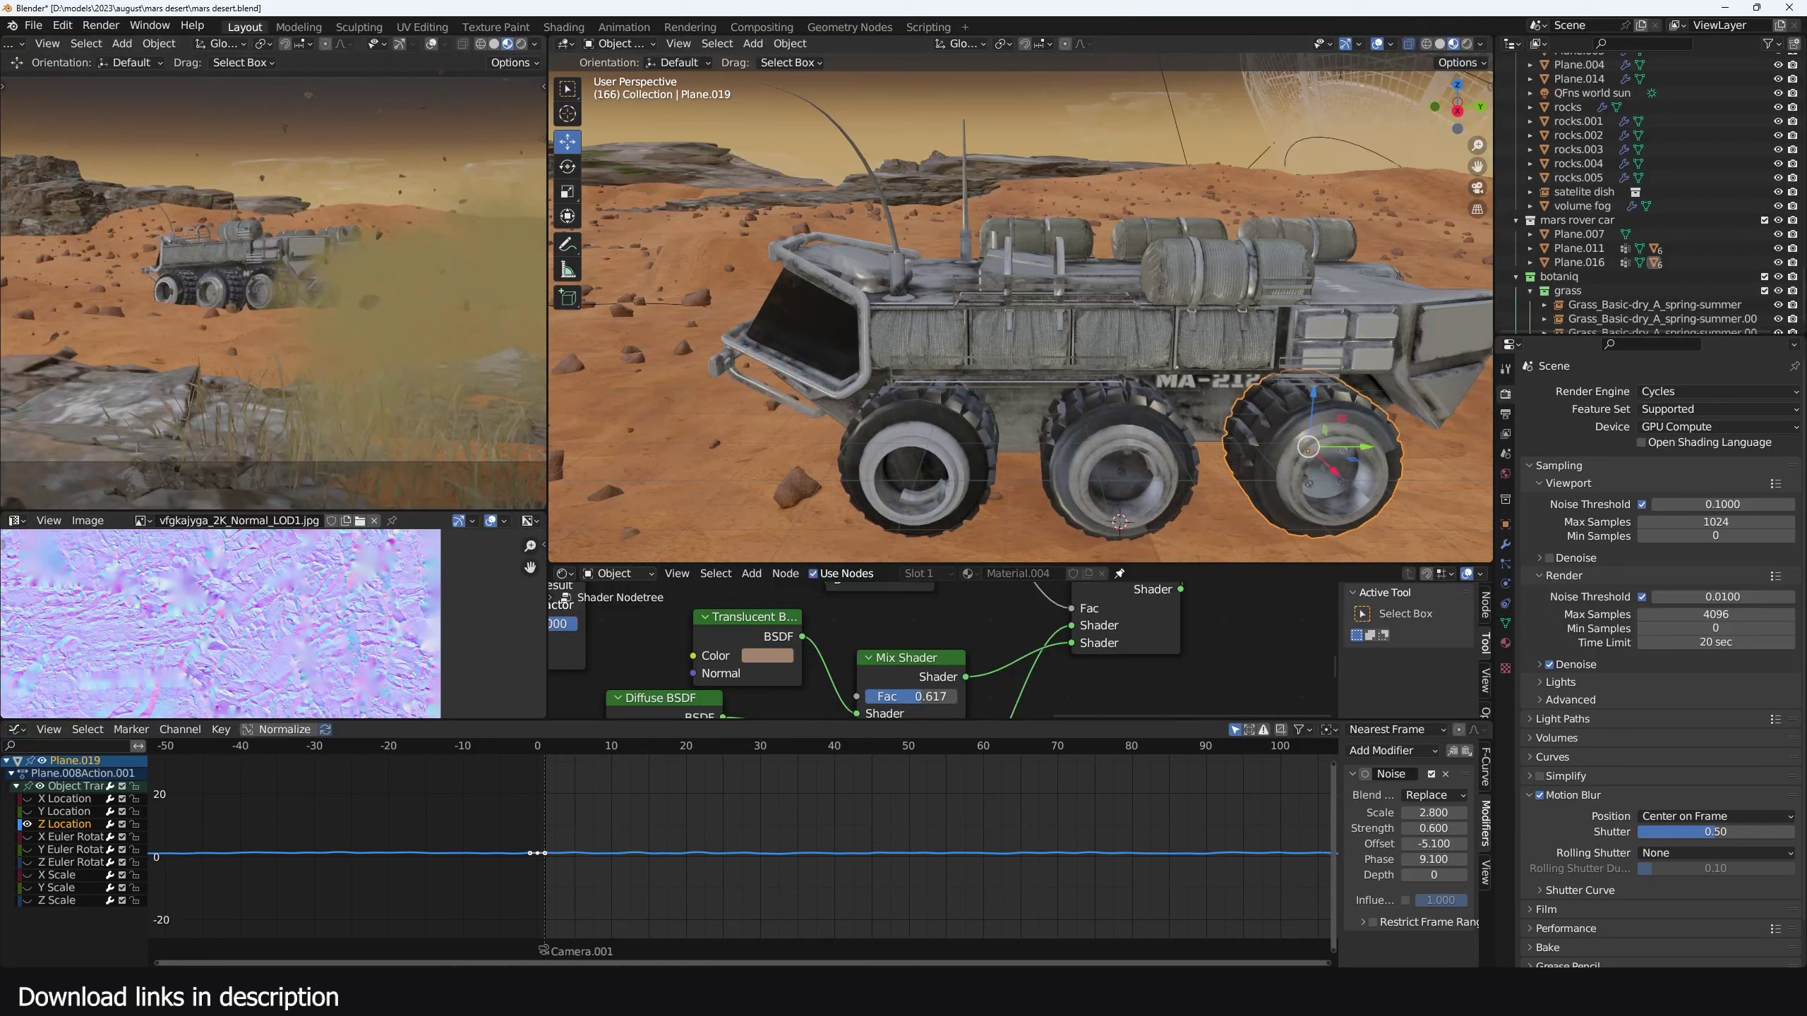
key(shift+Left)
key(space)
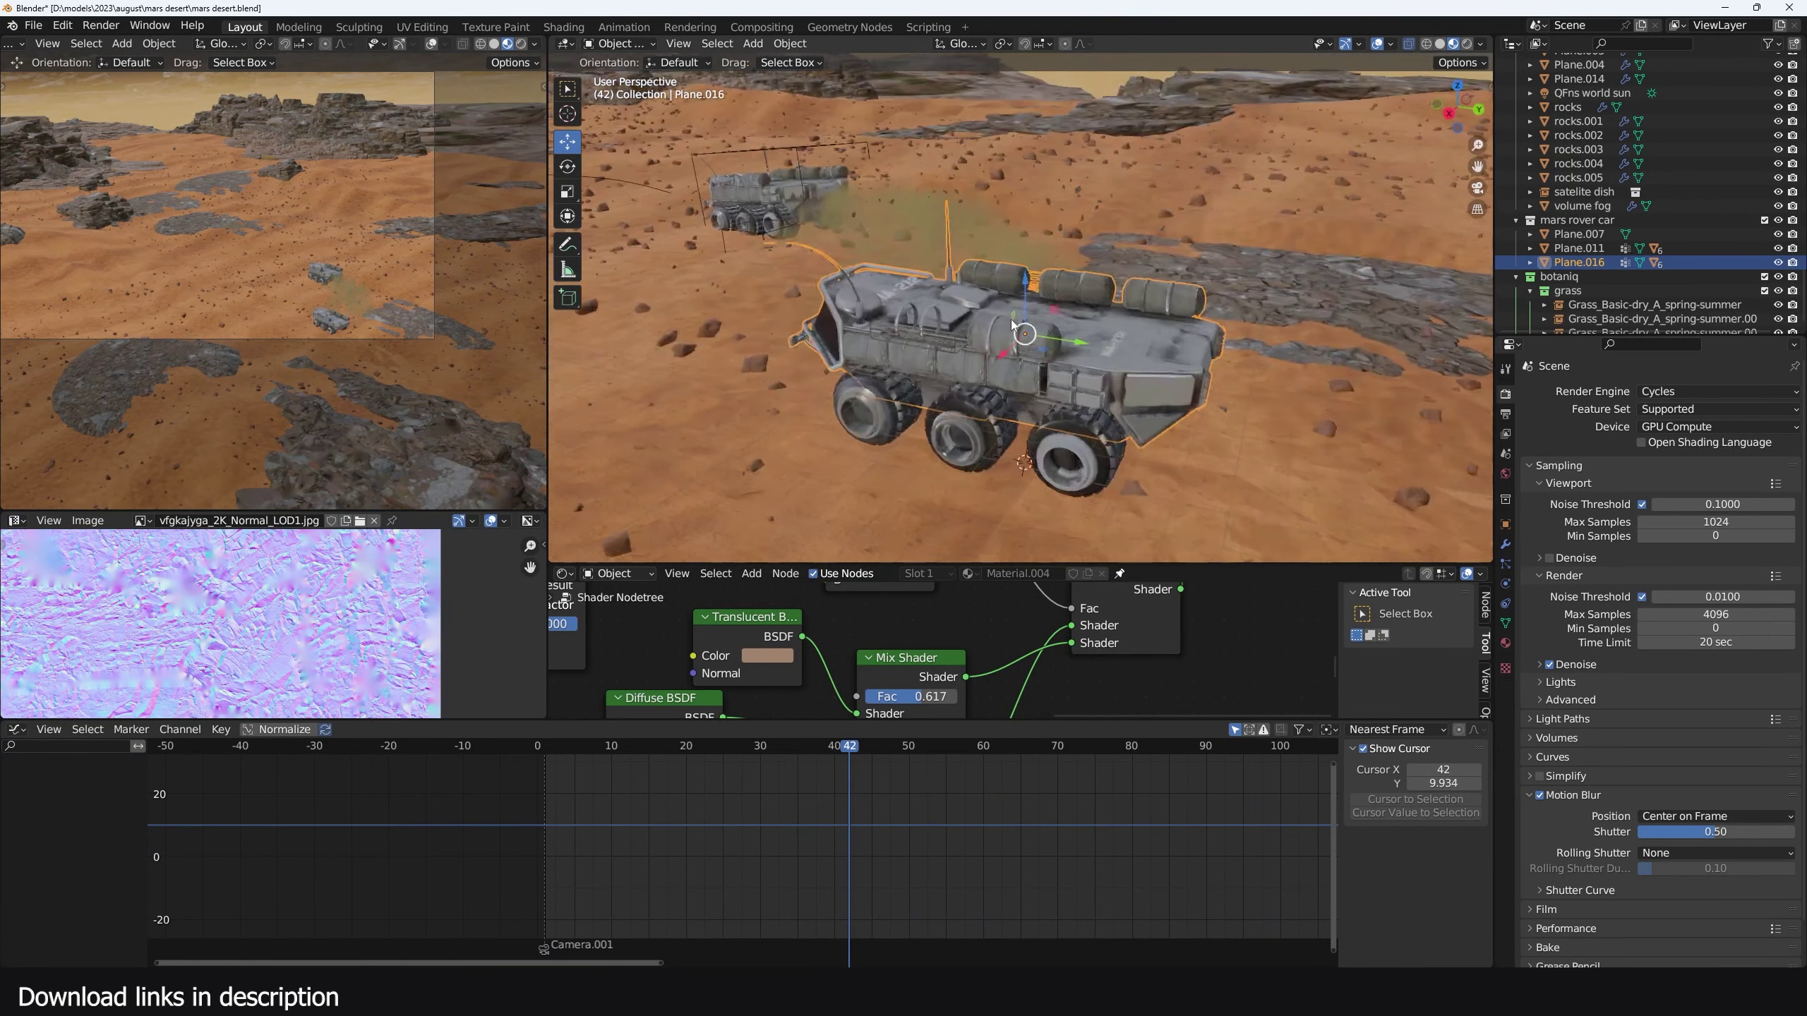
key(shift+a)
key(Escape)
key(shift+Left)
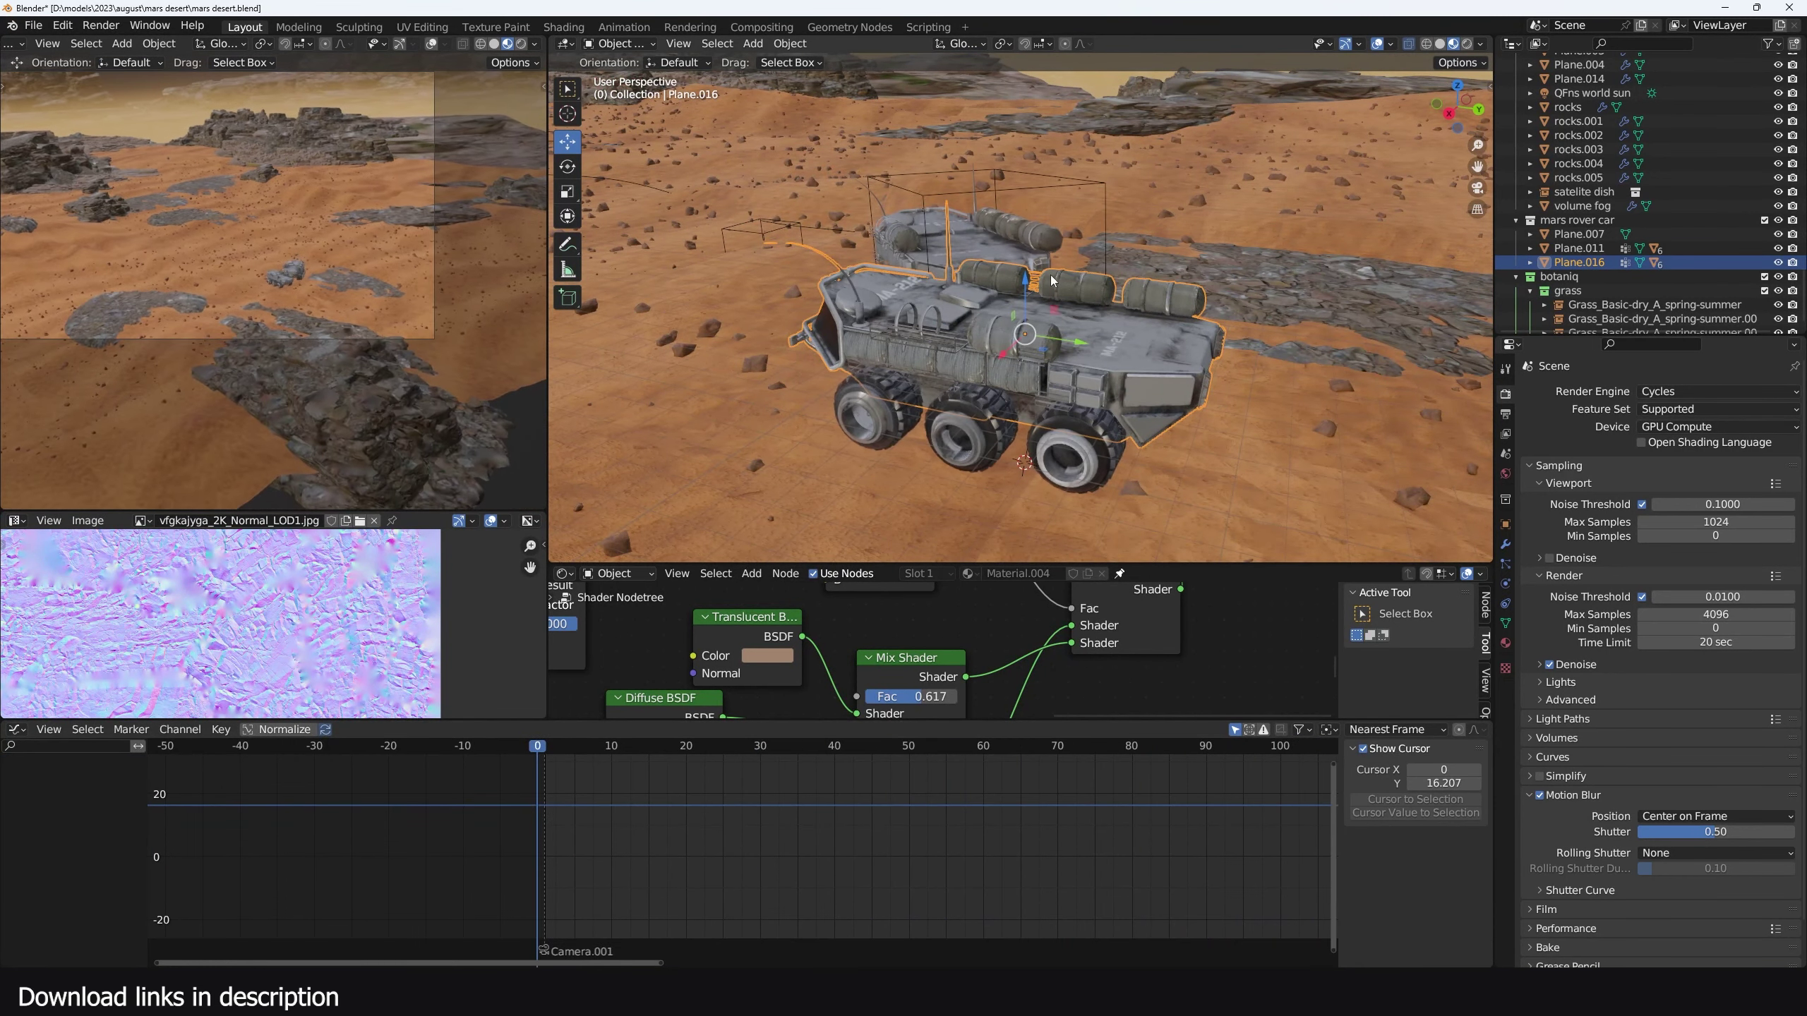
key(r)
key(r)
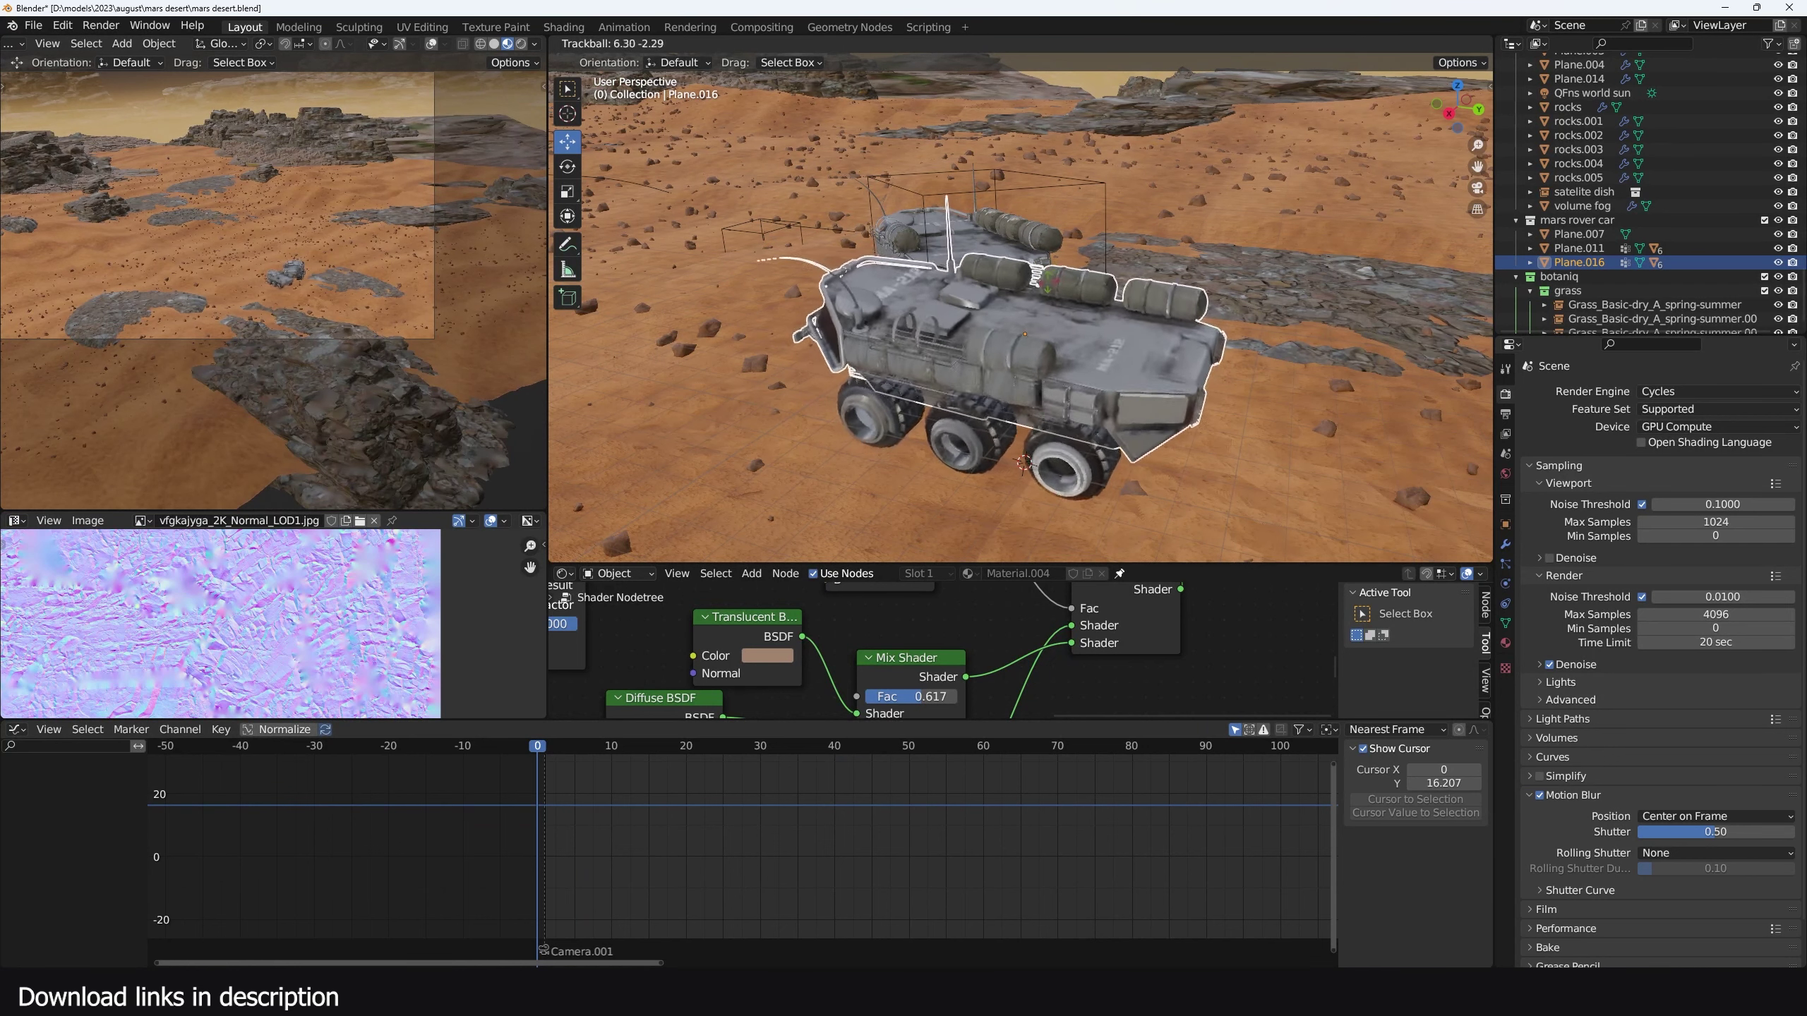
key(Escape)
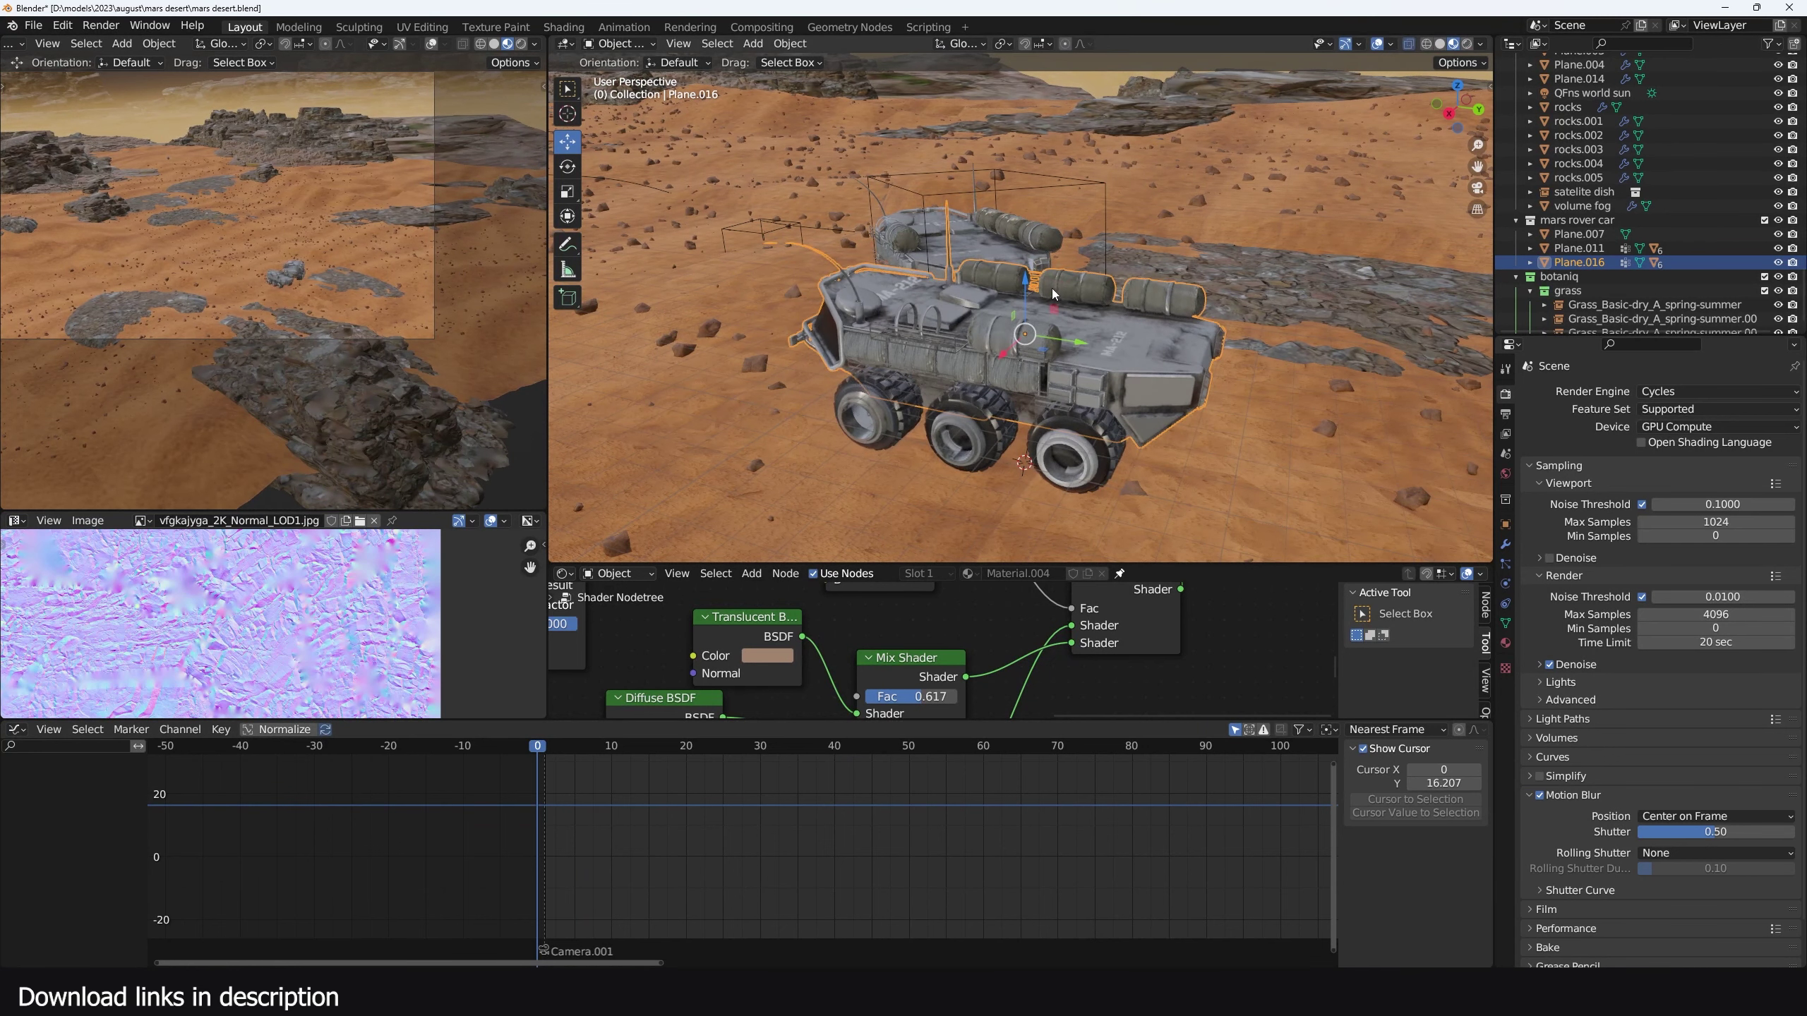
Add a cube-shaped empty at the rover
key(shift+a)
mouse_move(957, 476)
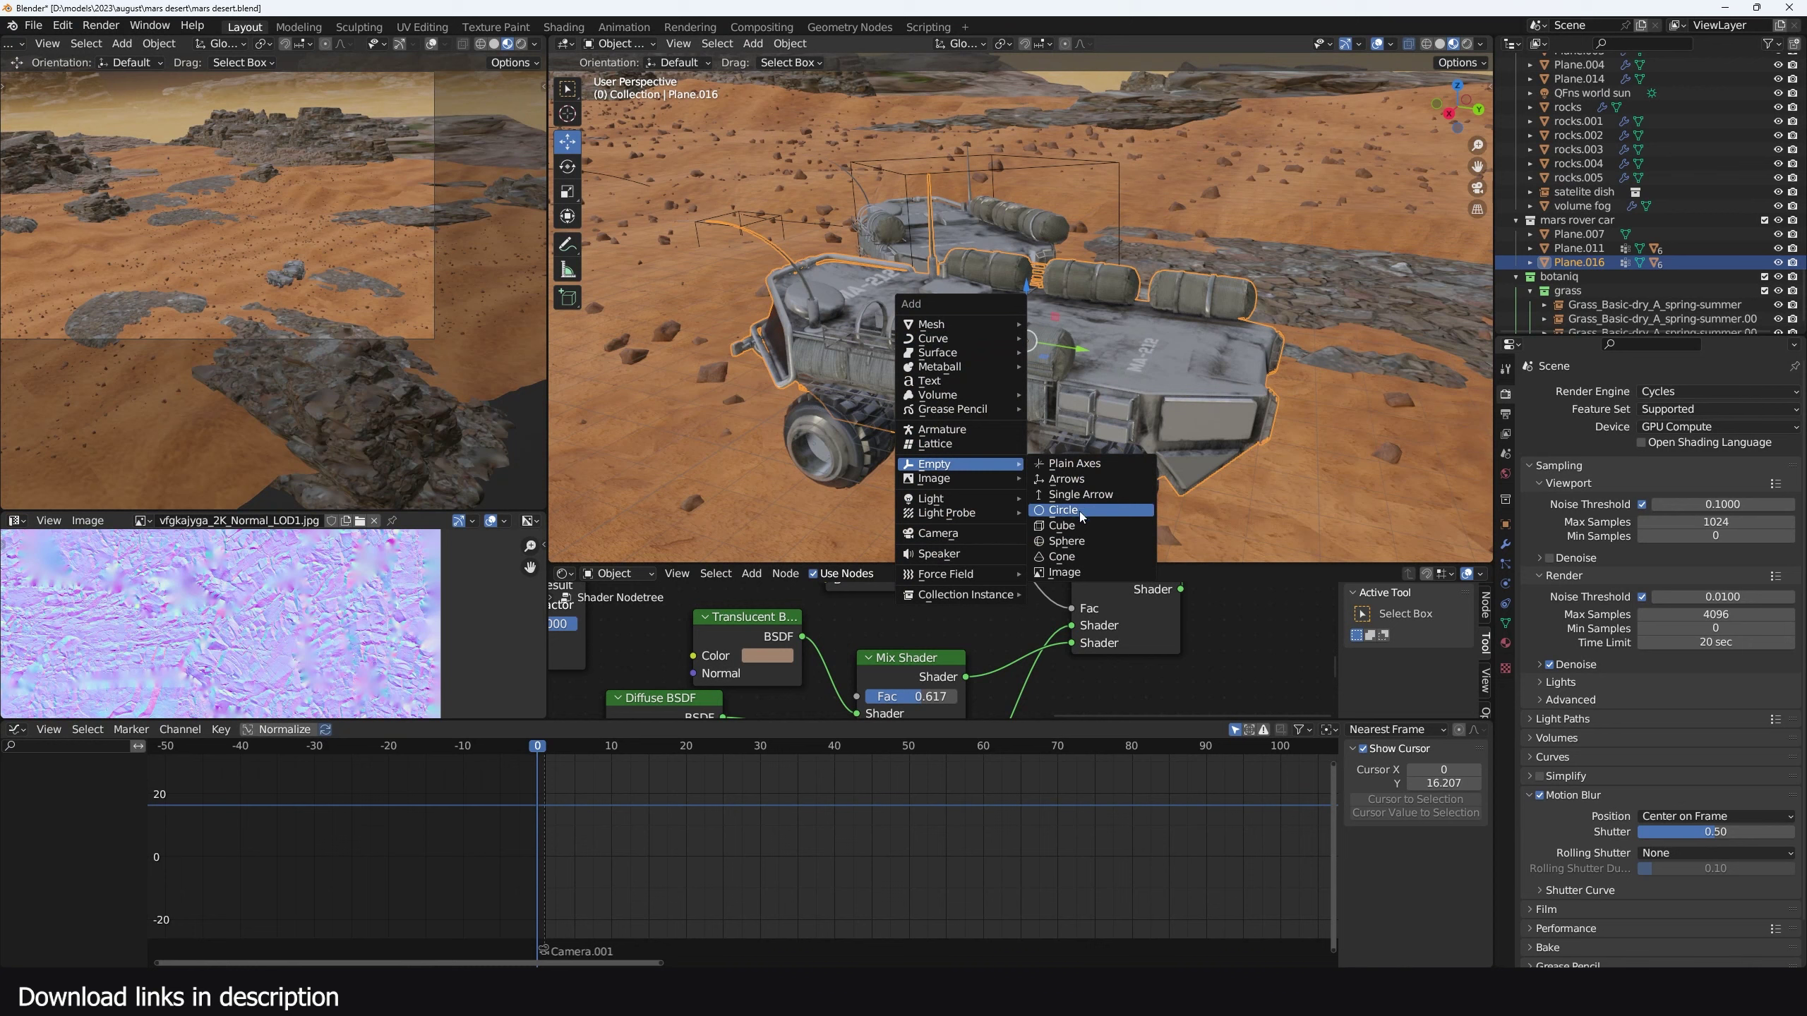
click(1081, 520)
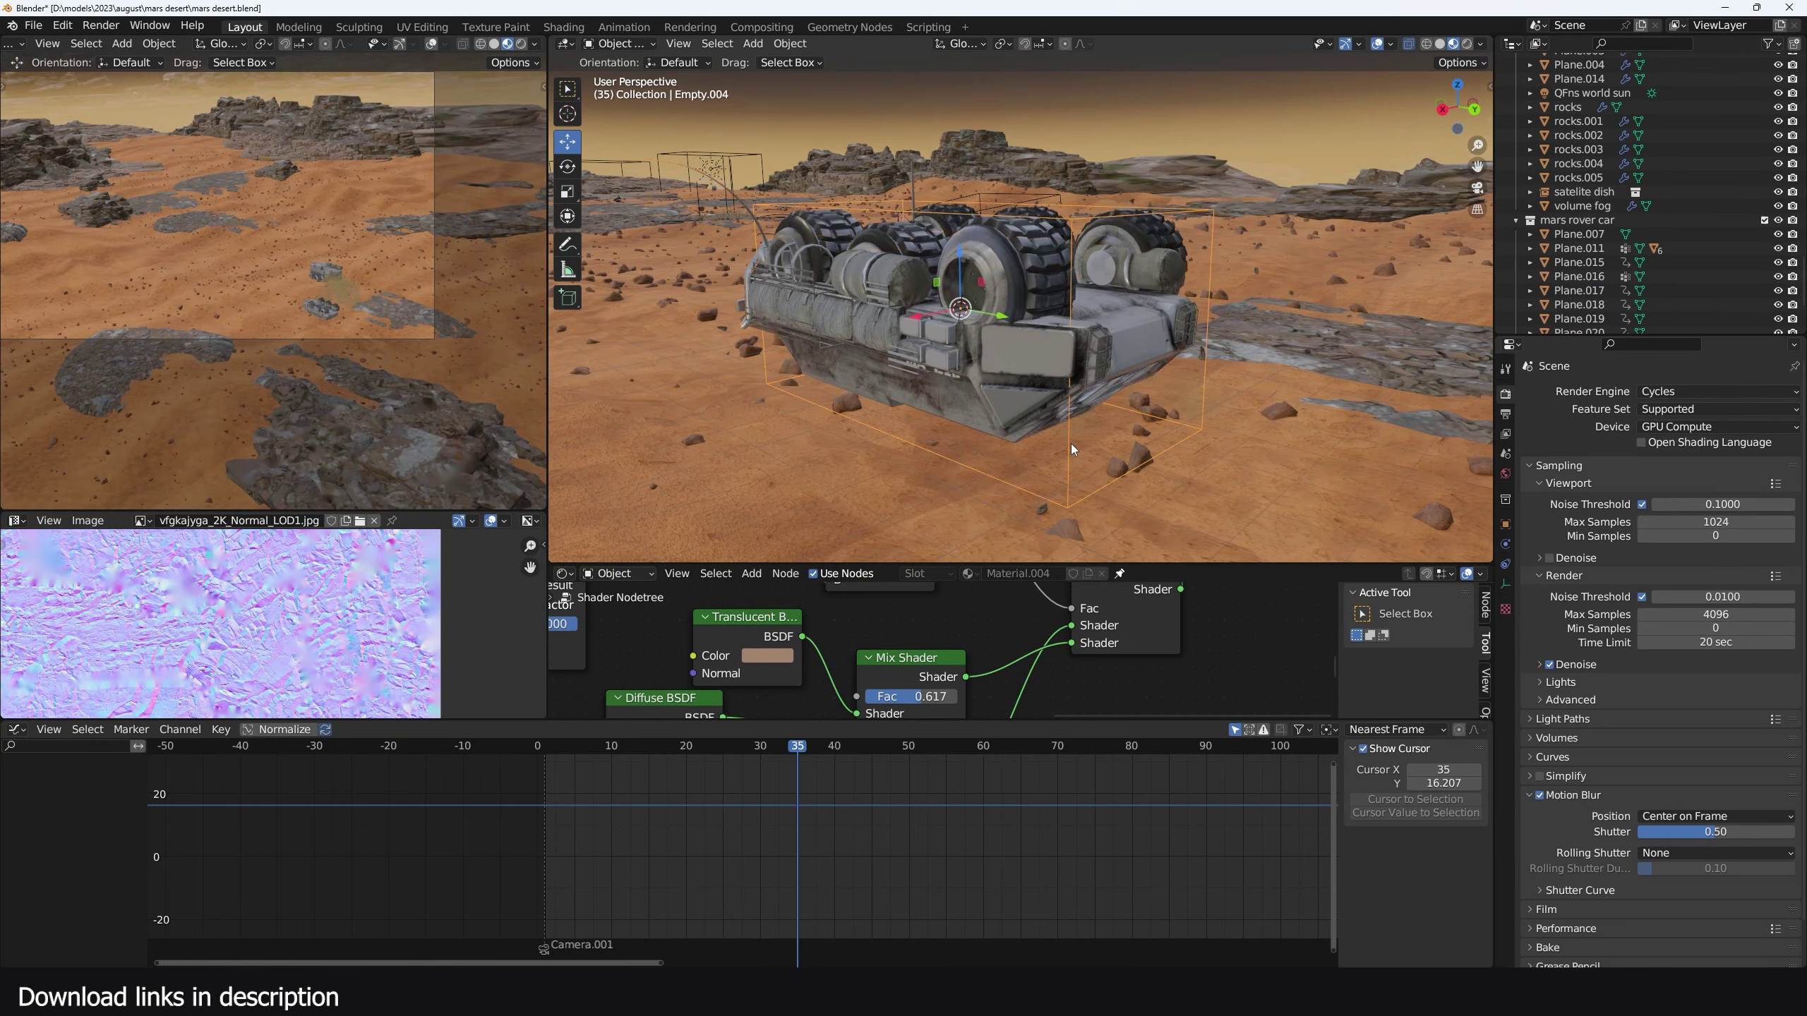
Play the animation and temporarily move the cube empty to check how the wheels follow it
key(space)
key(g)
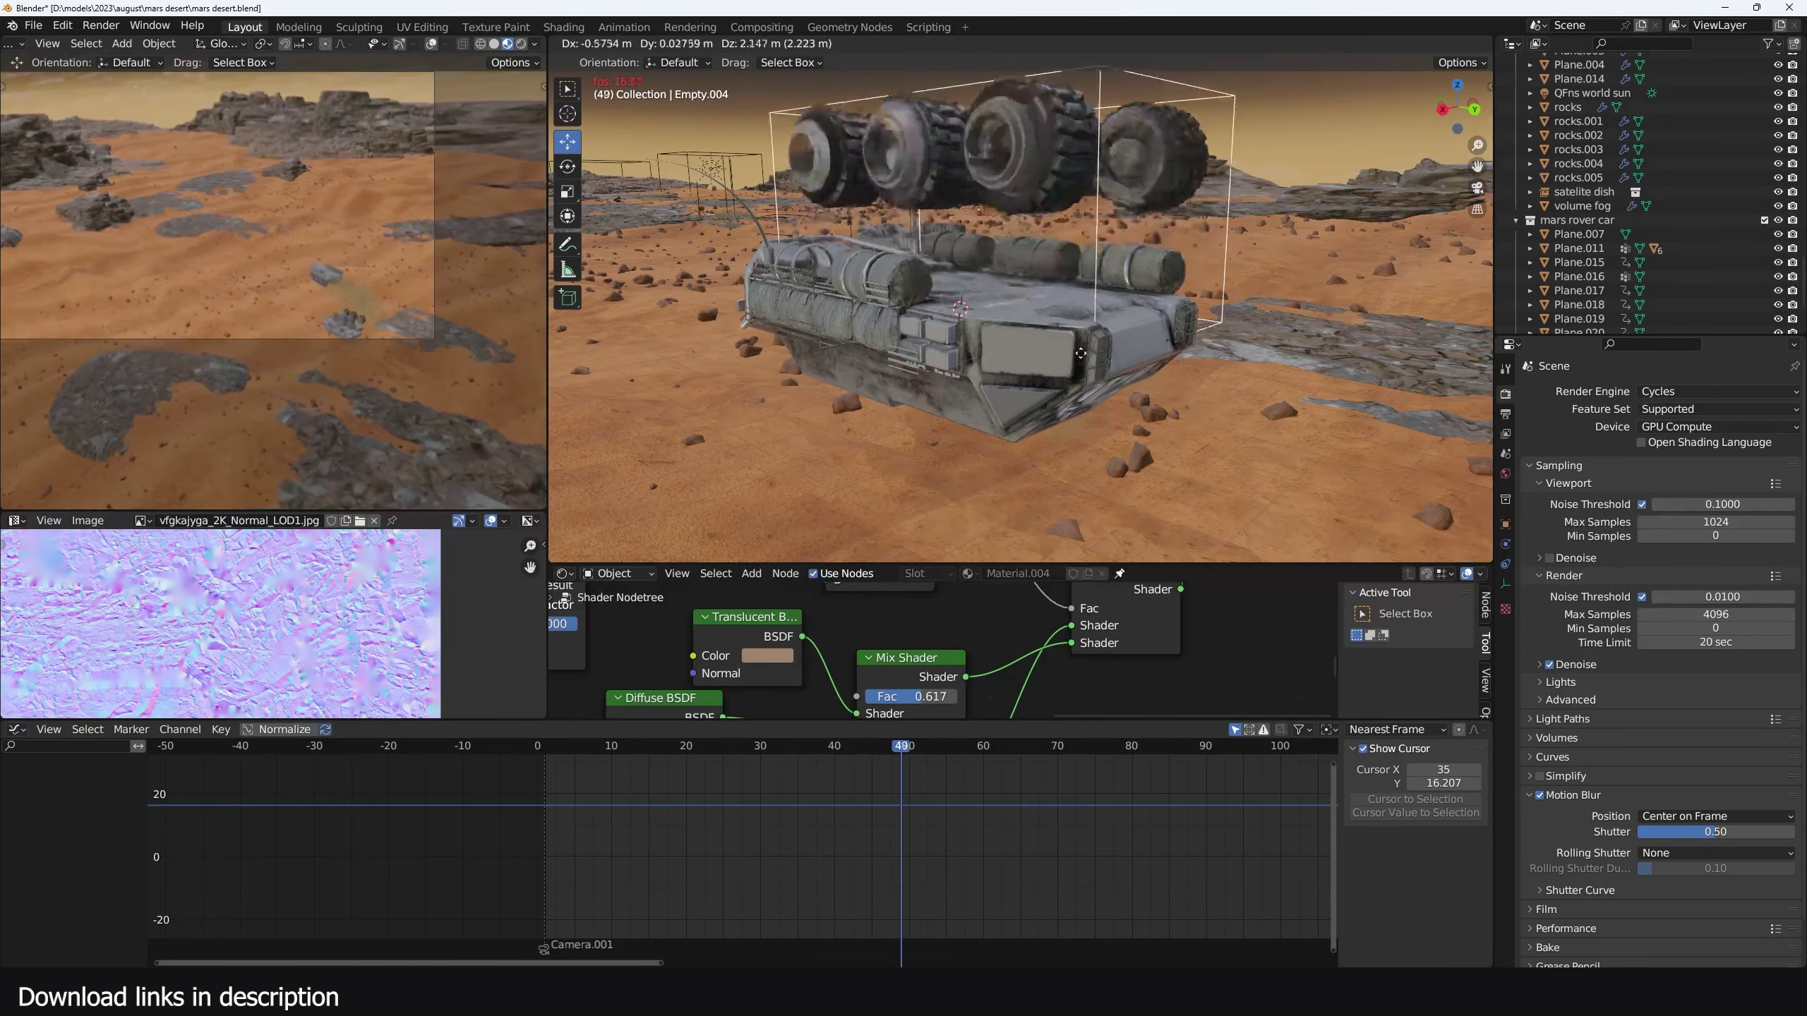
key(Escape)
key(Escape)
Raise the rover body along Z until it sits above the wheels and parent it to the cube empty
click(1070, 388)
key(g)
key(z)
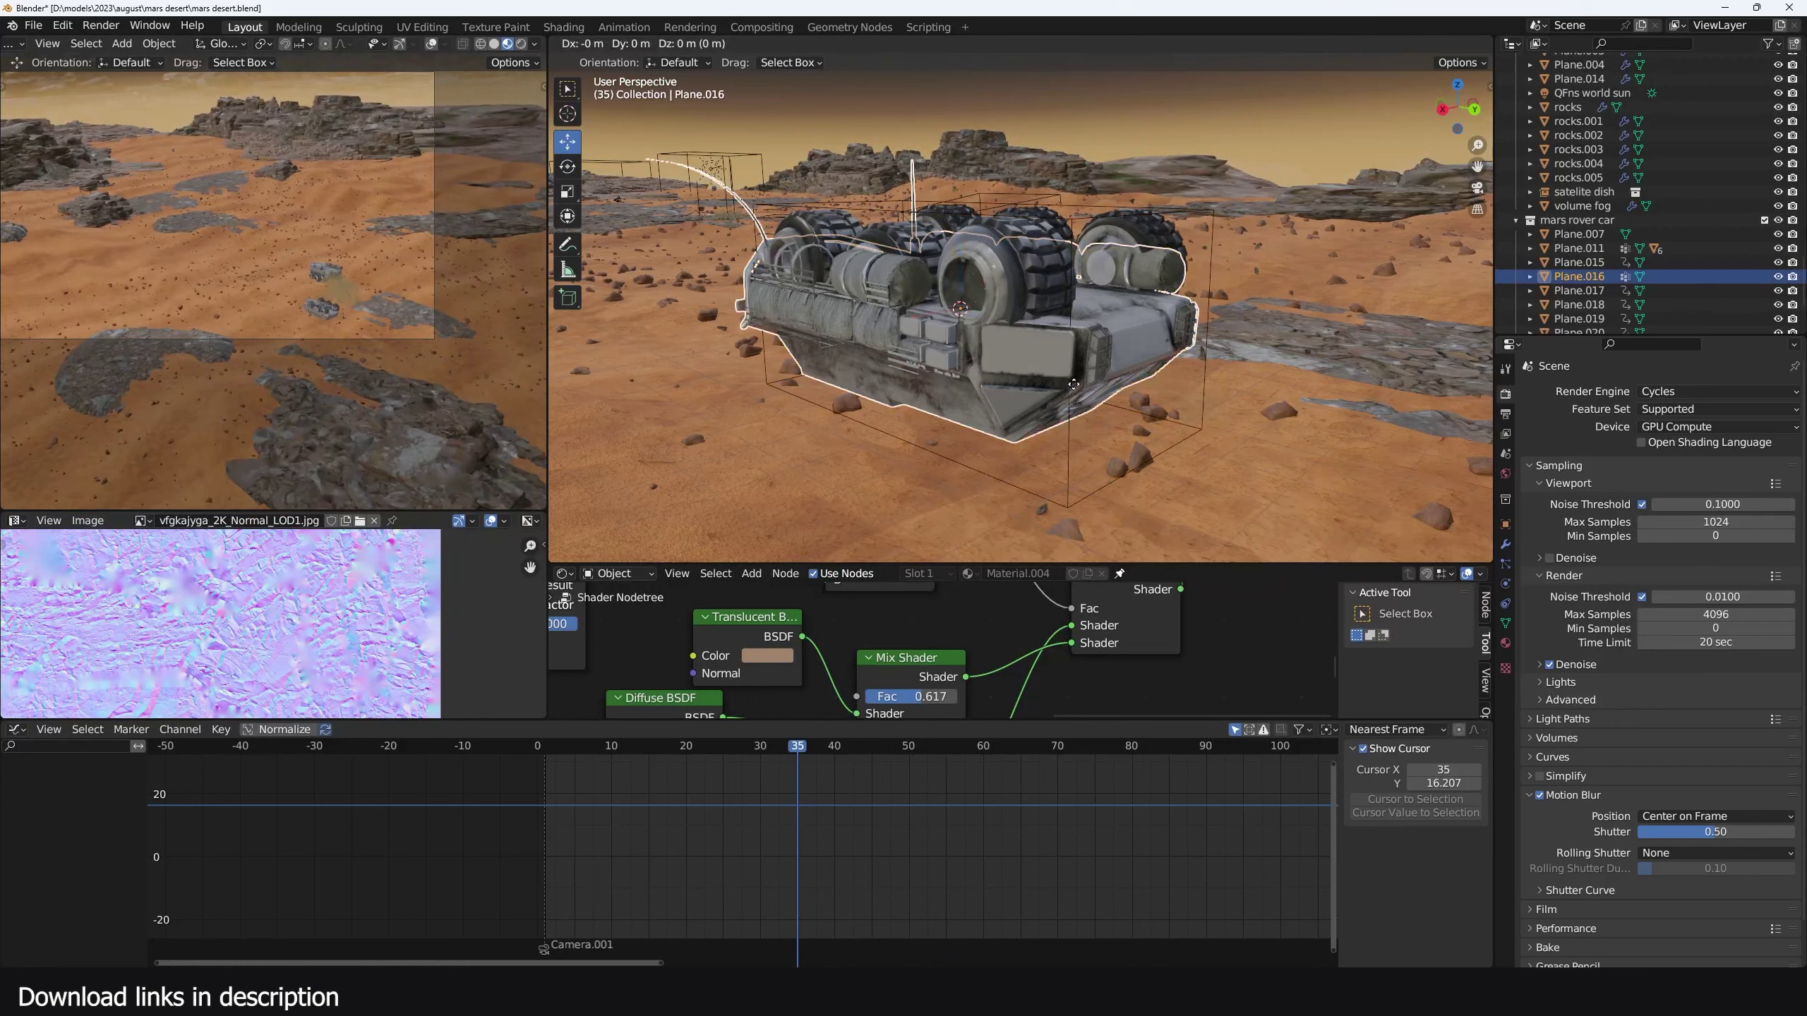
click(1110, 278)
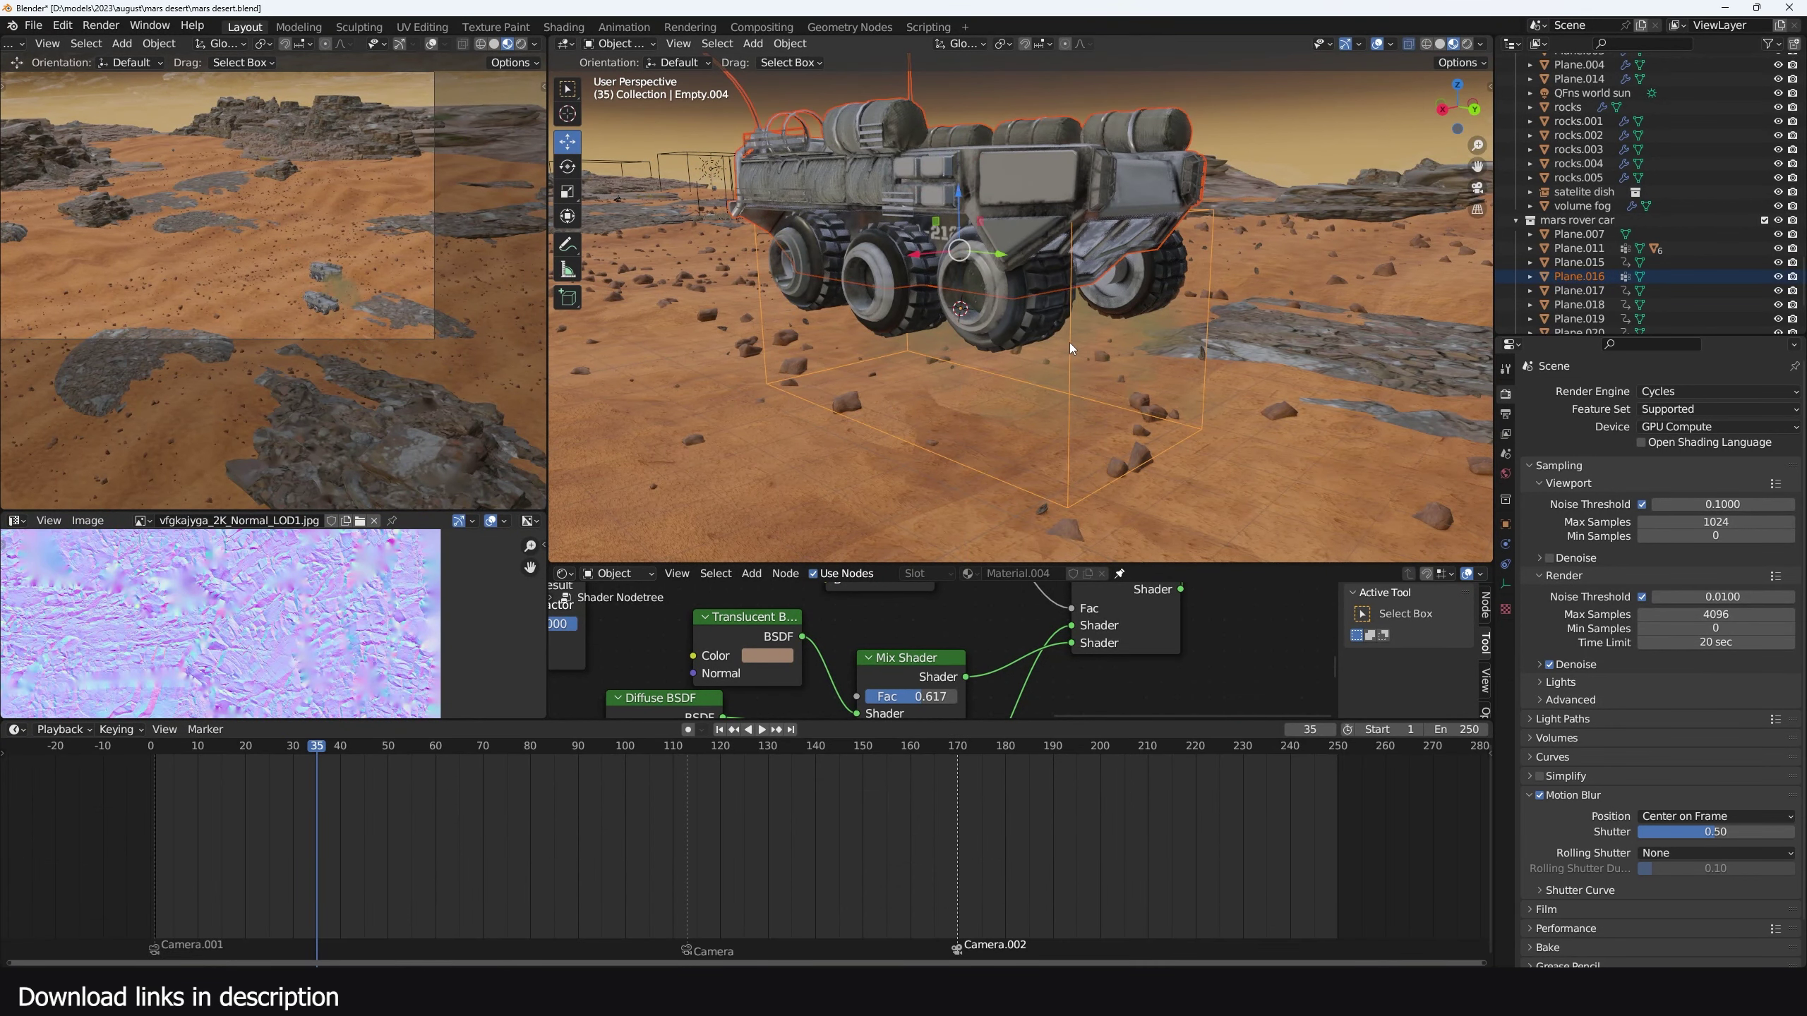
key(ctrl+p)
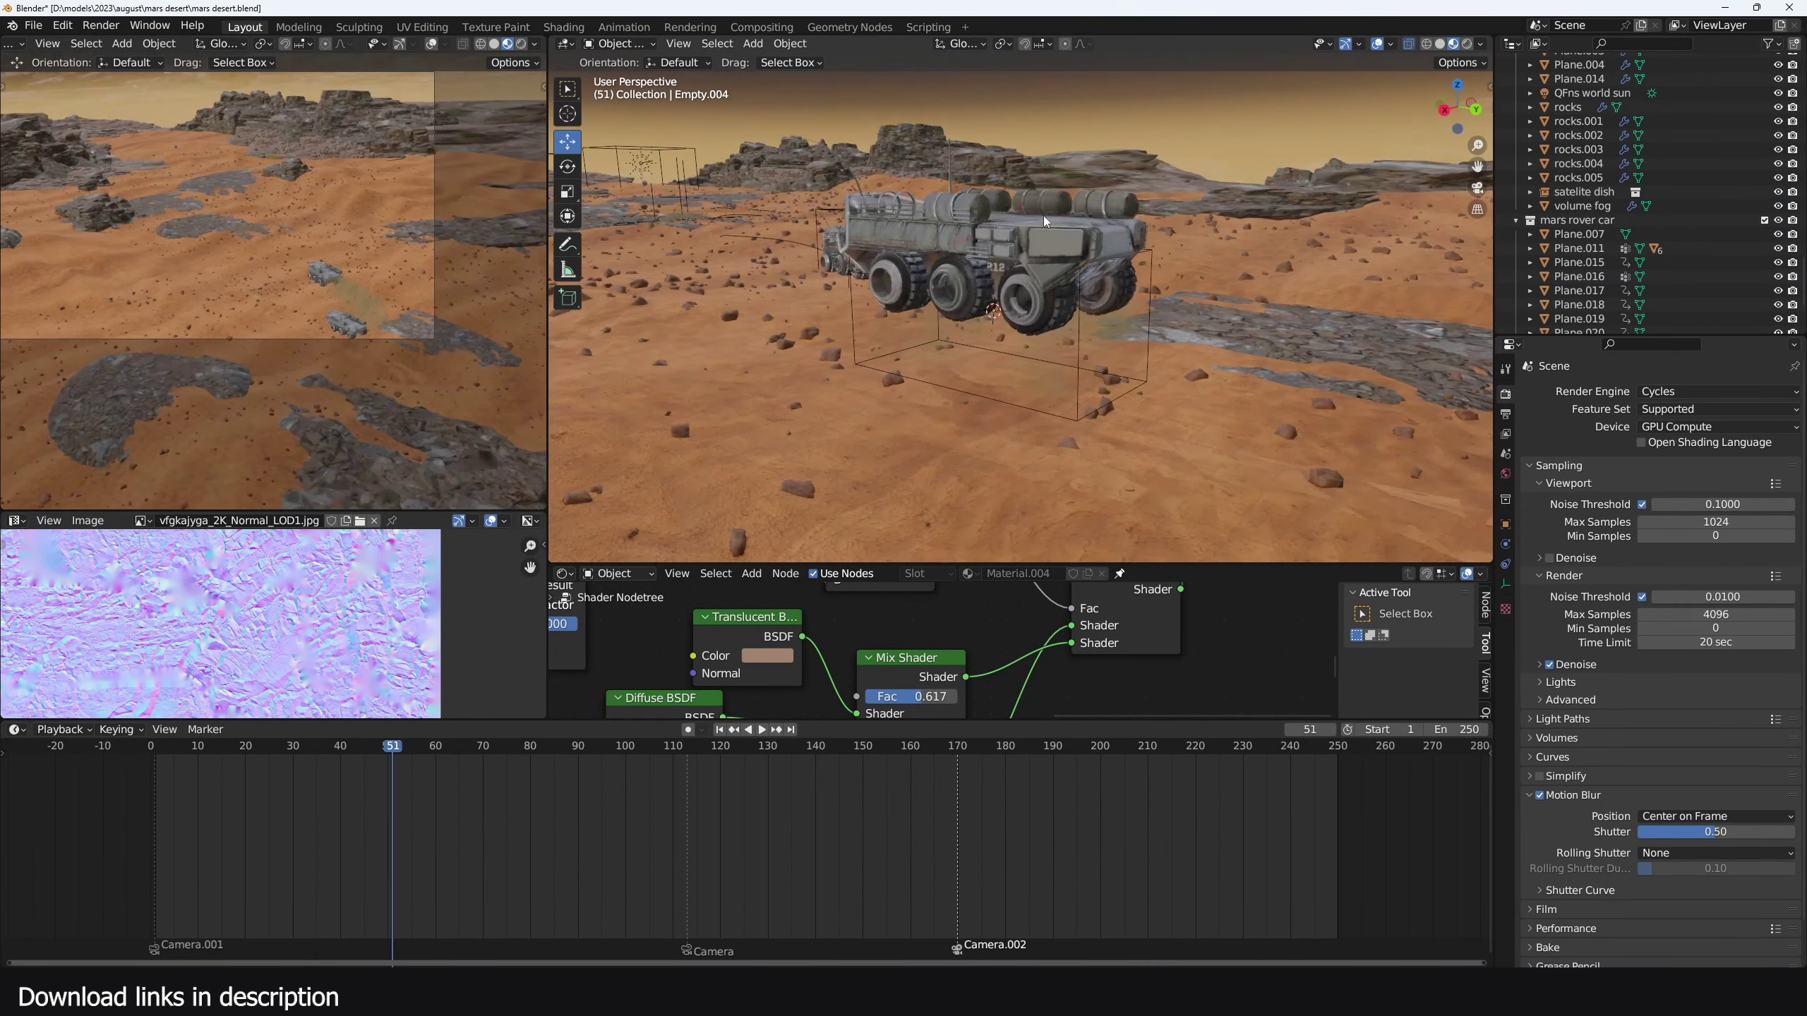
Inspect the rover's parts and test-move the cube empty to check that the body and wheels follow
click(1044, 221)
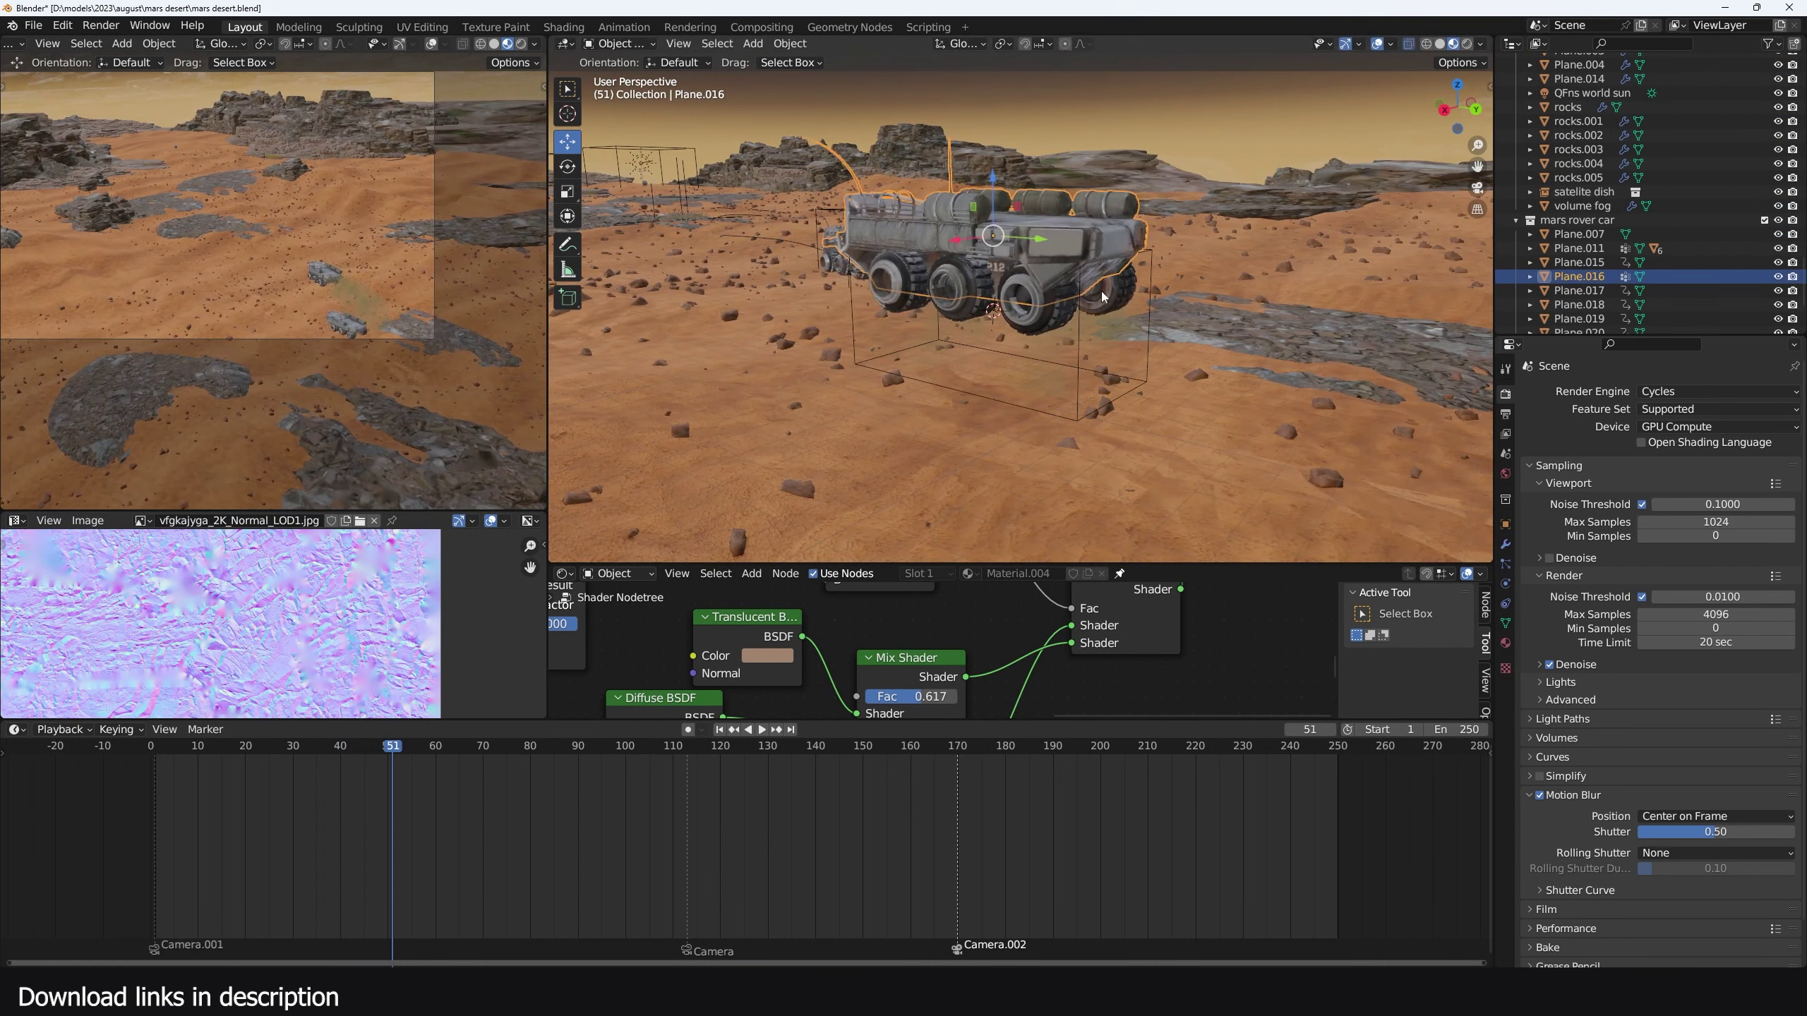
click(1077, 327)
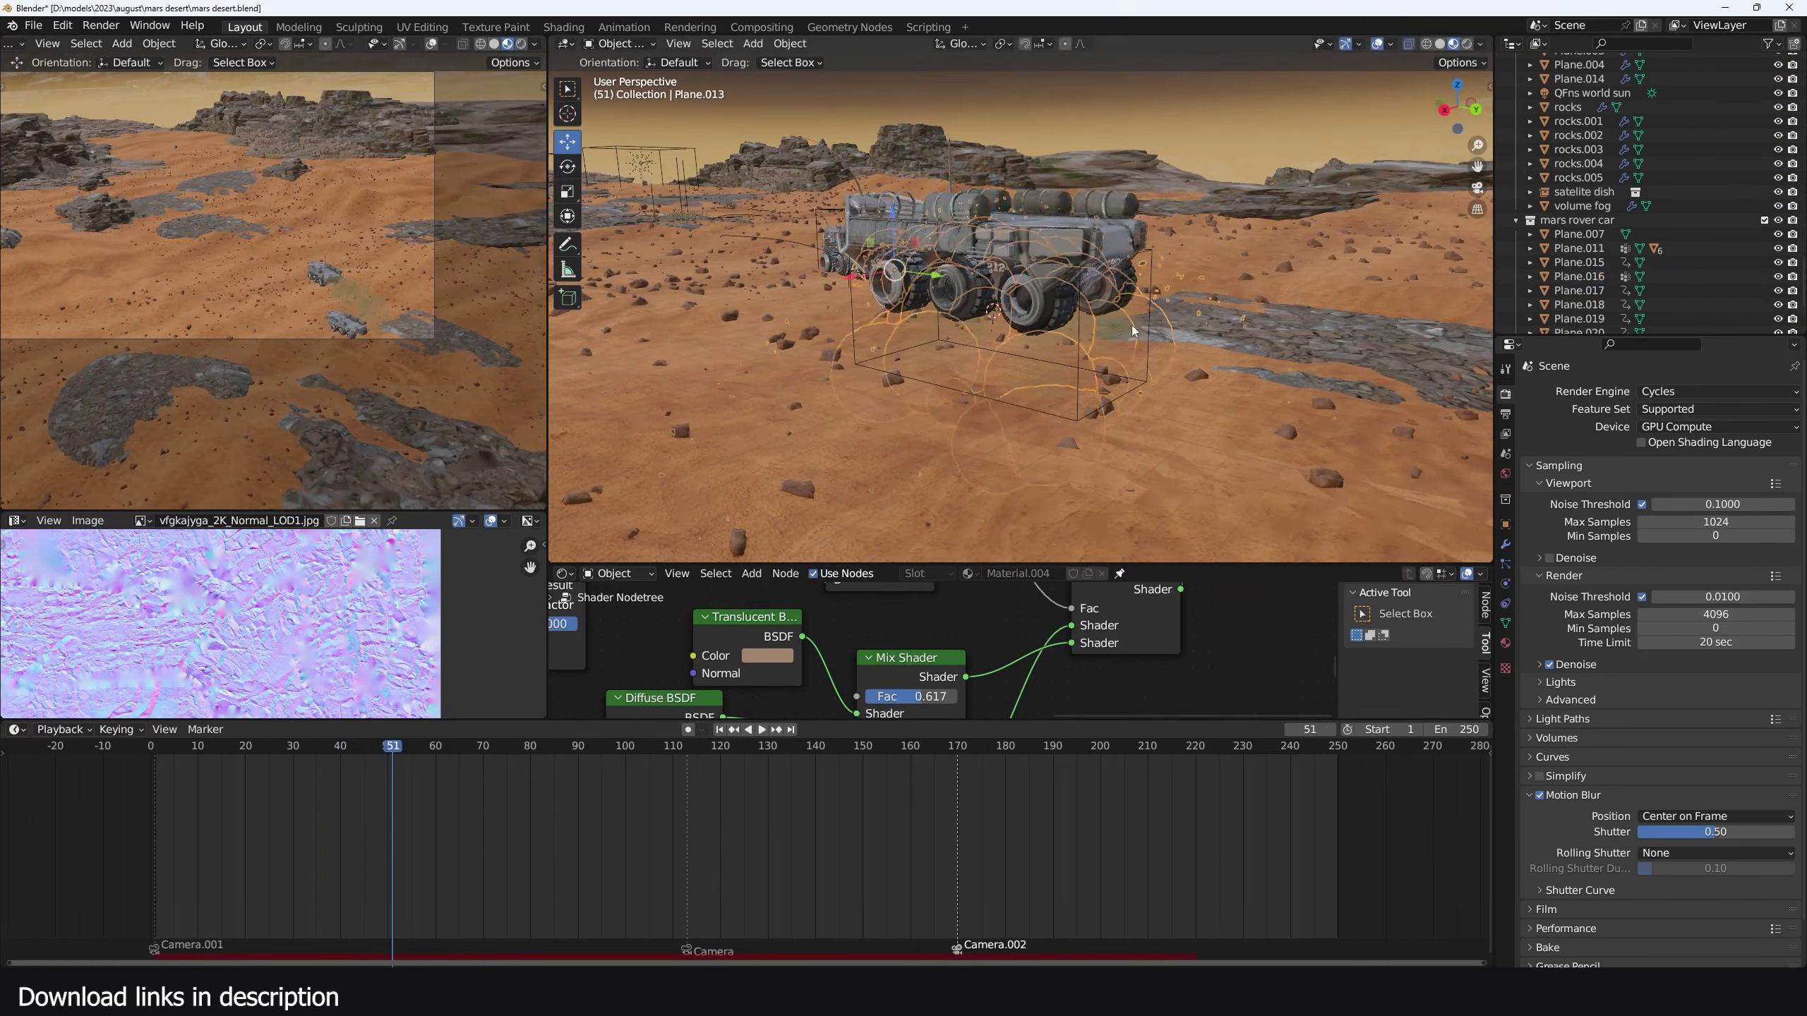
click(1080, 311)
key(g)
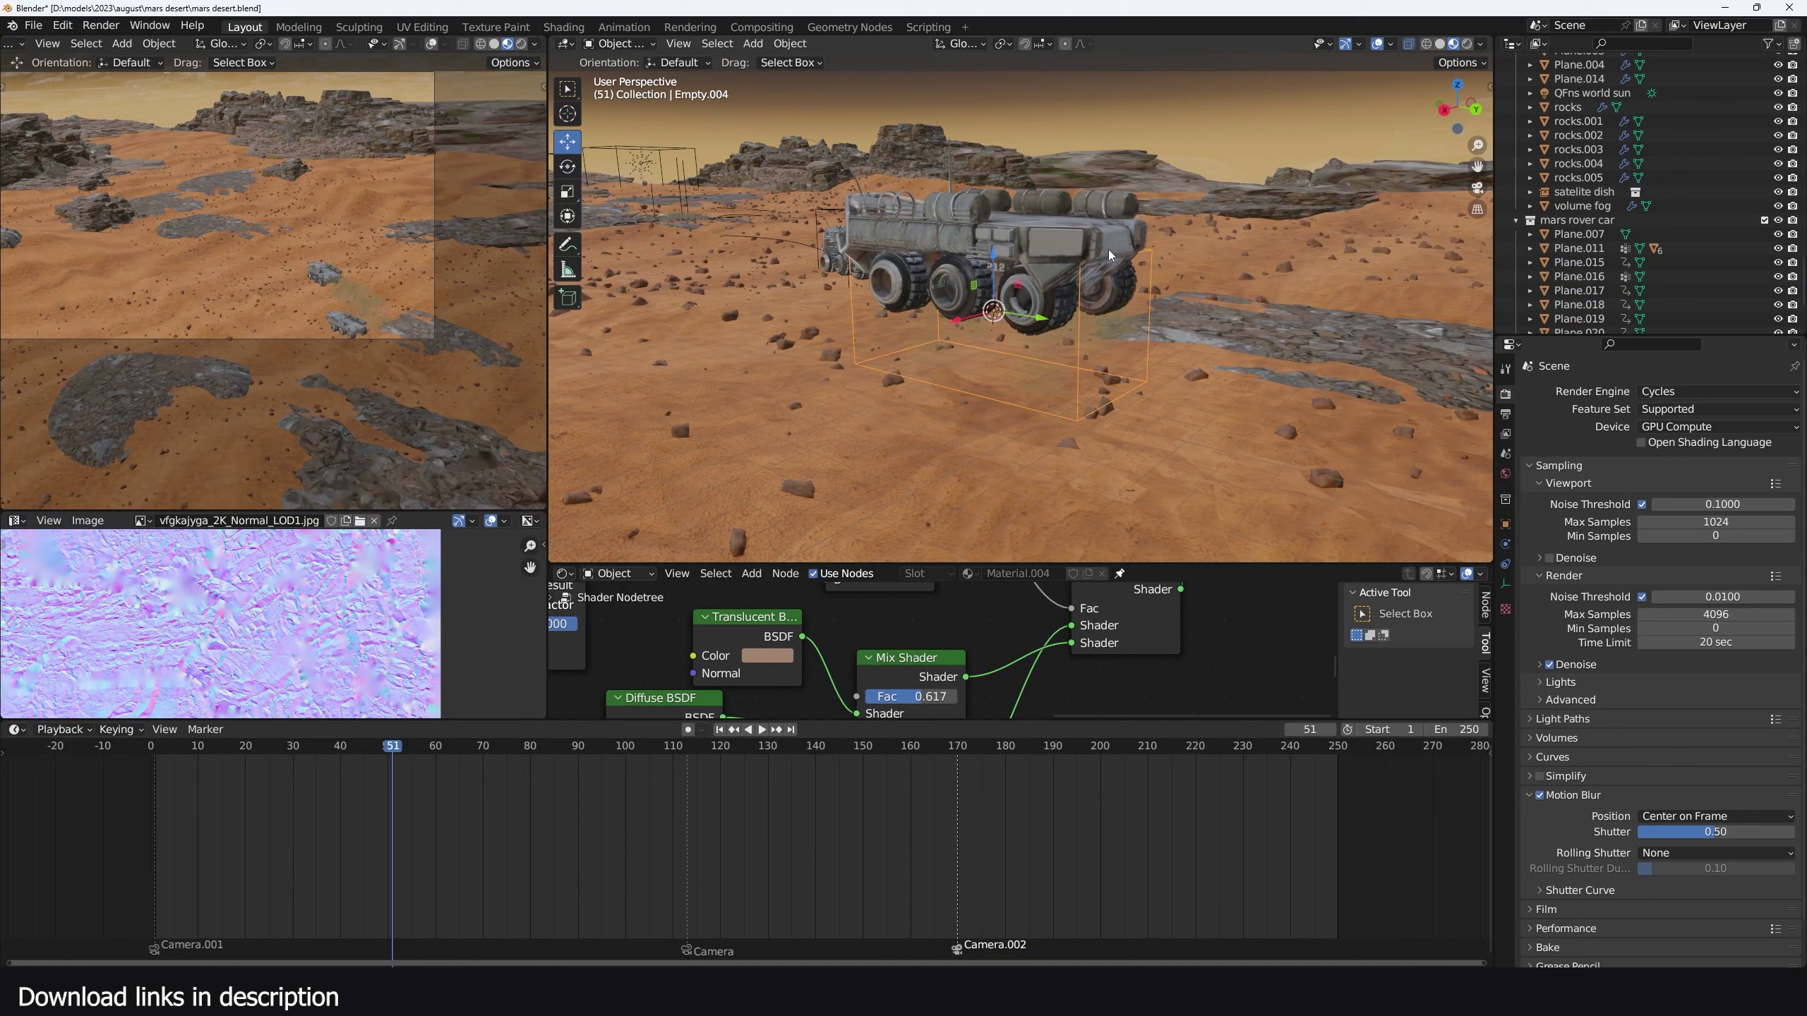
Keyframe the rover body's transforms at frames 0 and 251 in the same position, using automatic keying
click(1127, 247)
key(shift+Left)
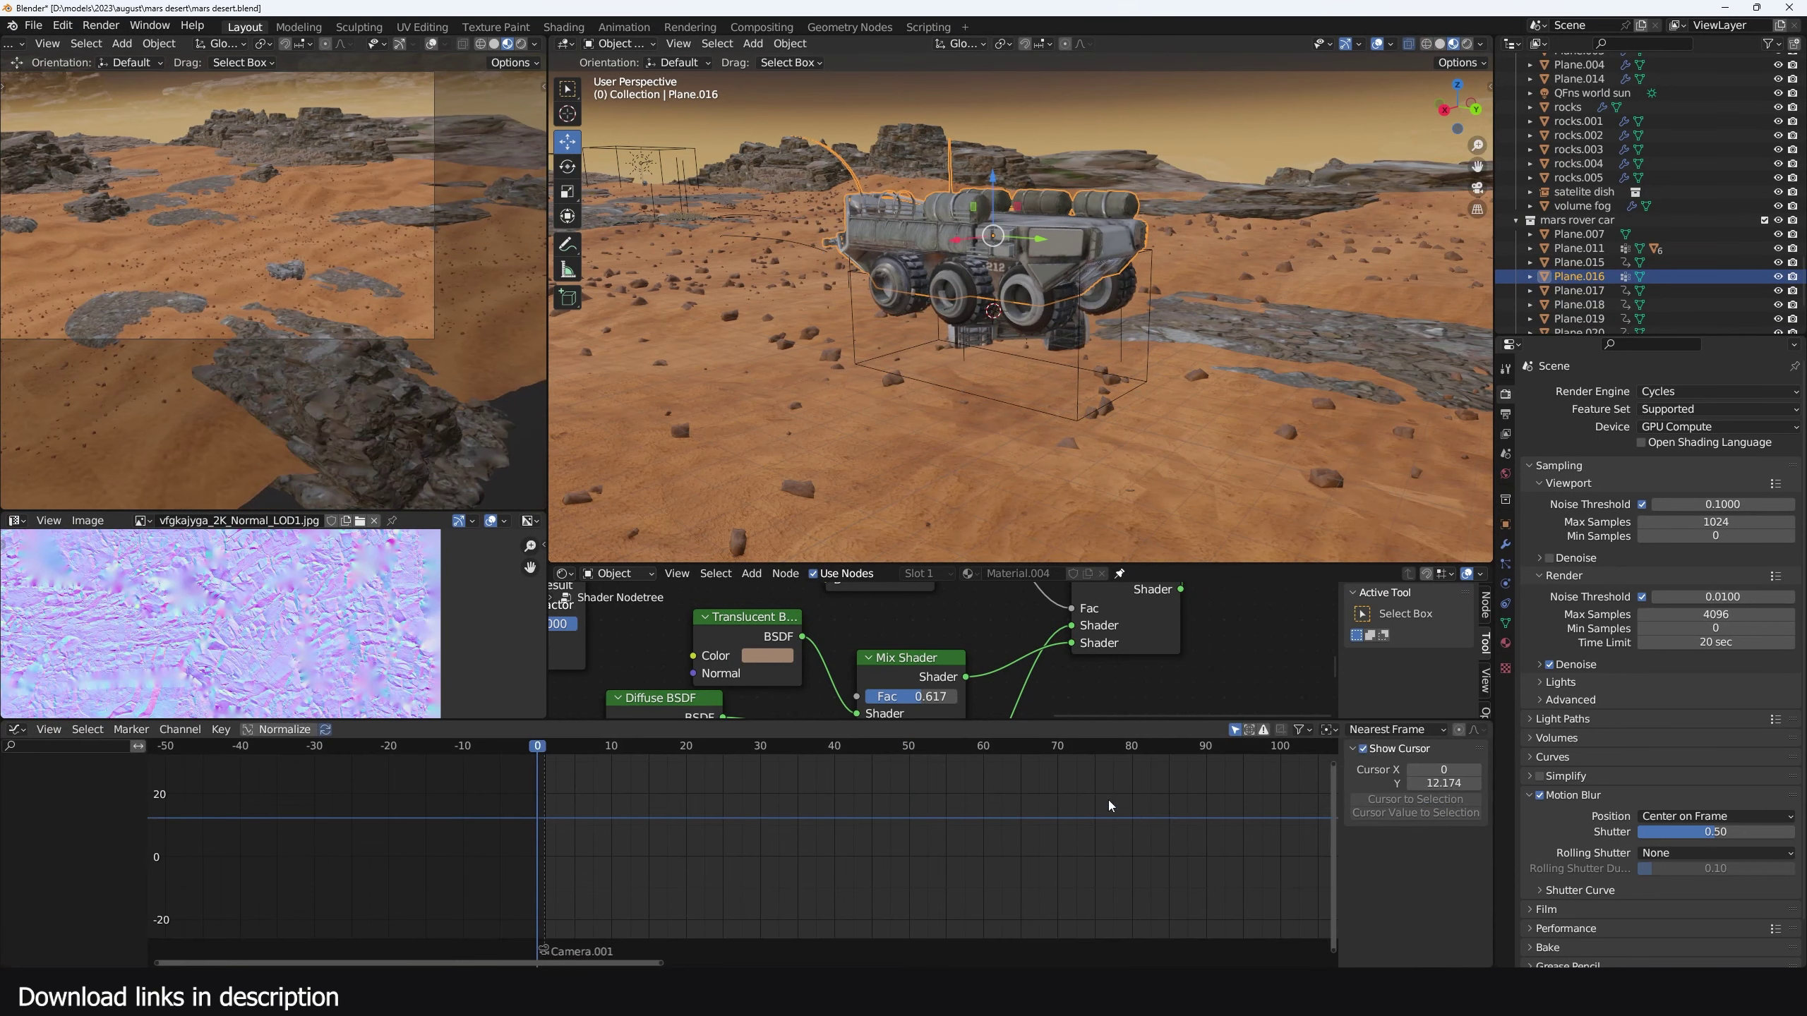
click(687, 730)
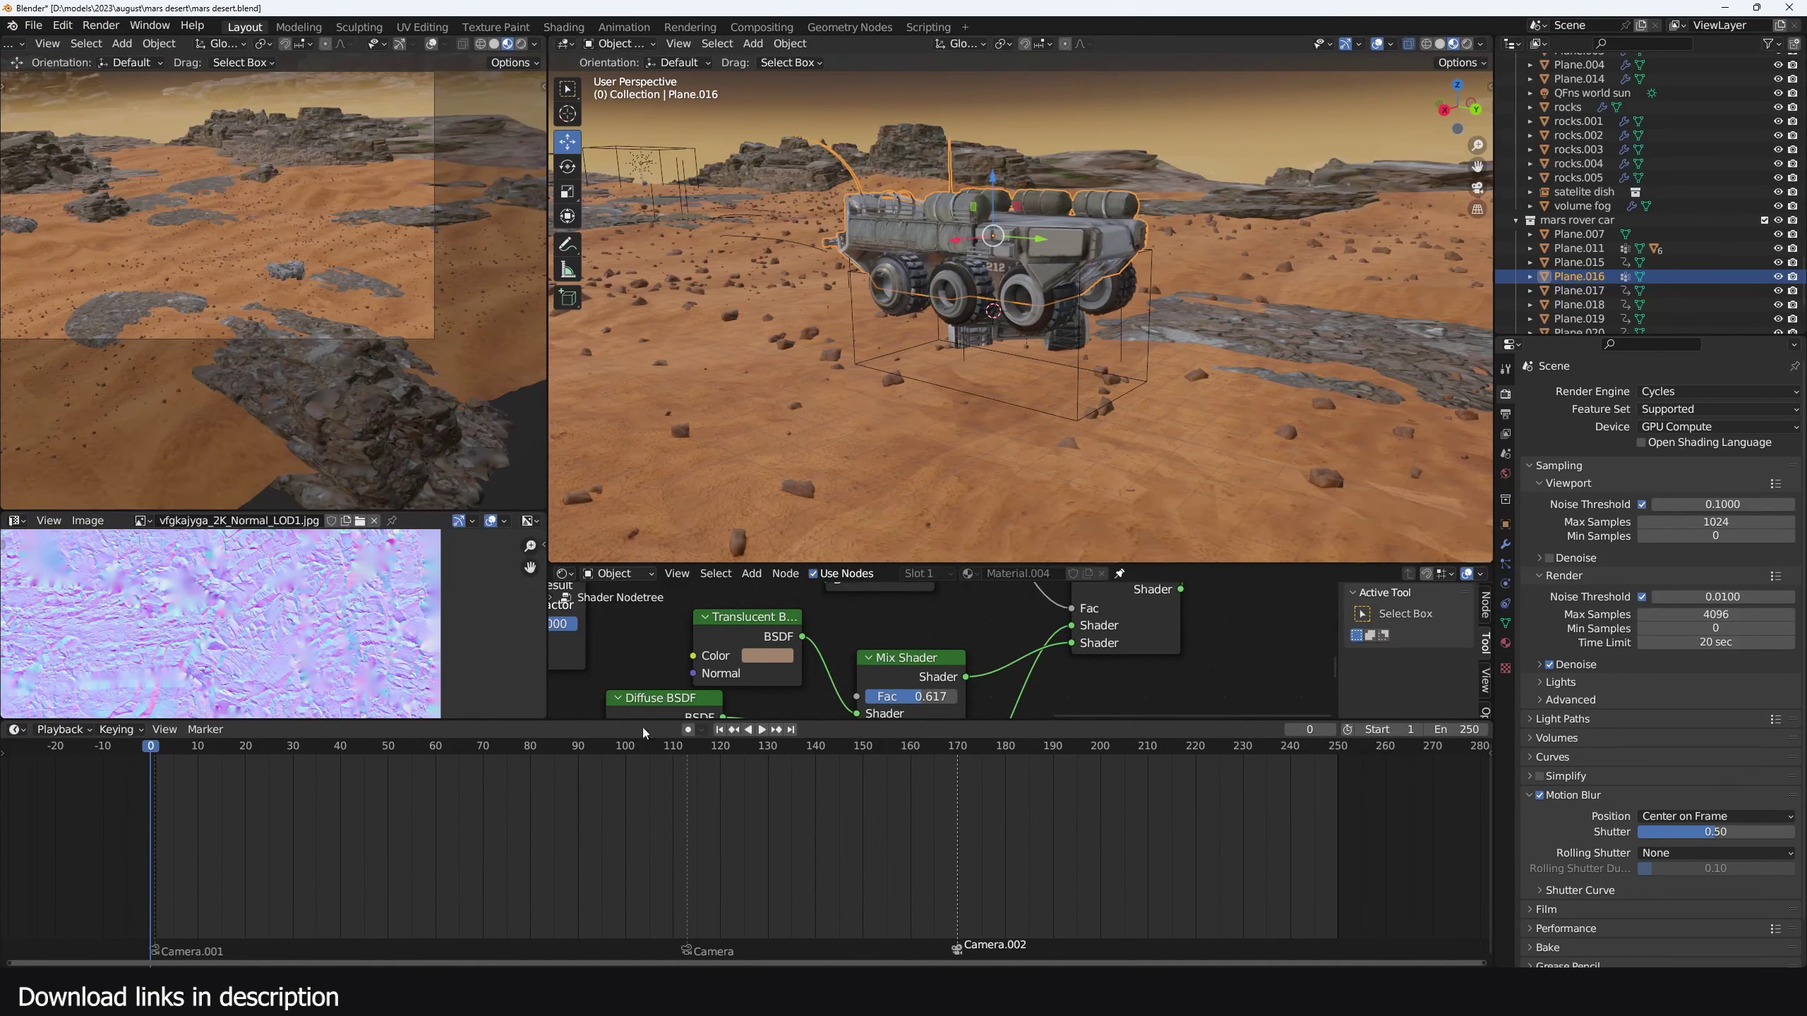
key(i)
click(1341, 853)
key(g)
click(1047, 166)
key(ctrl+Tab)
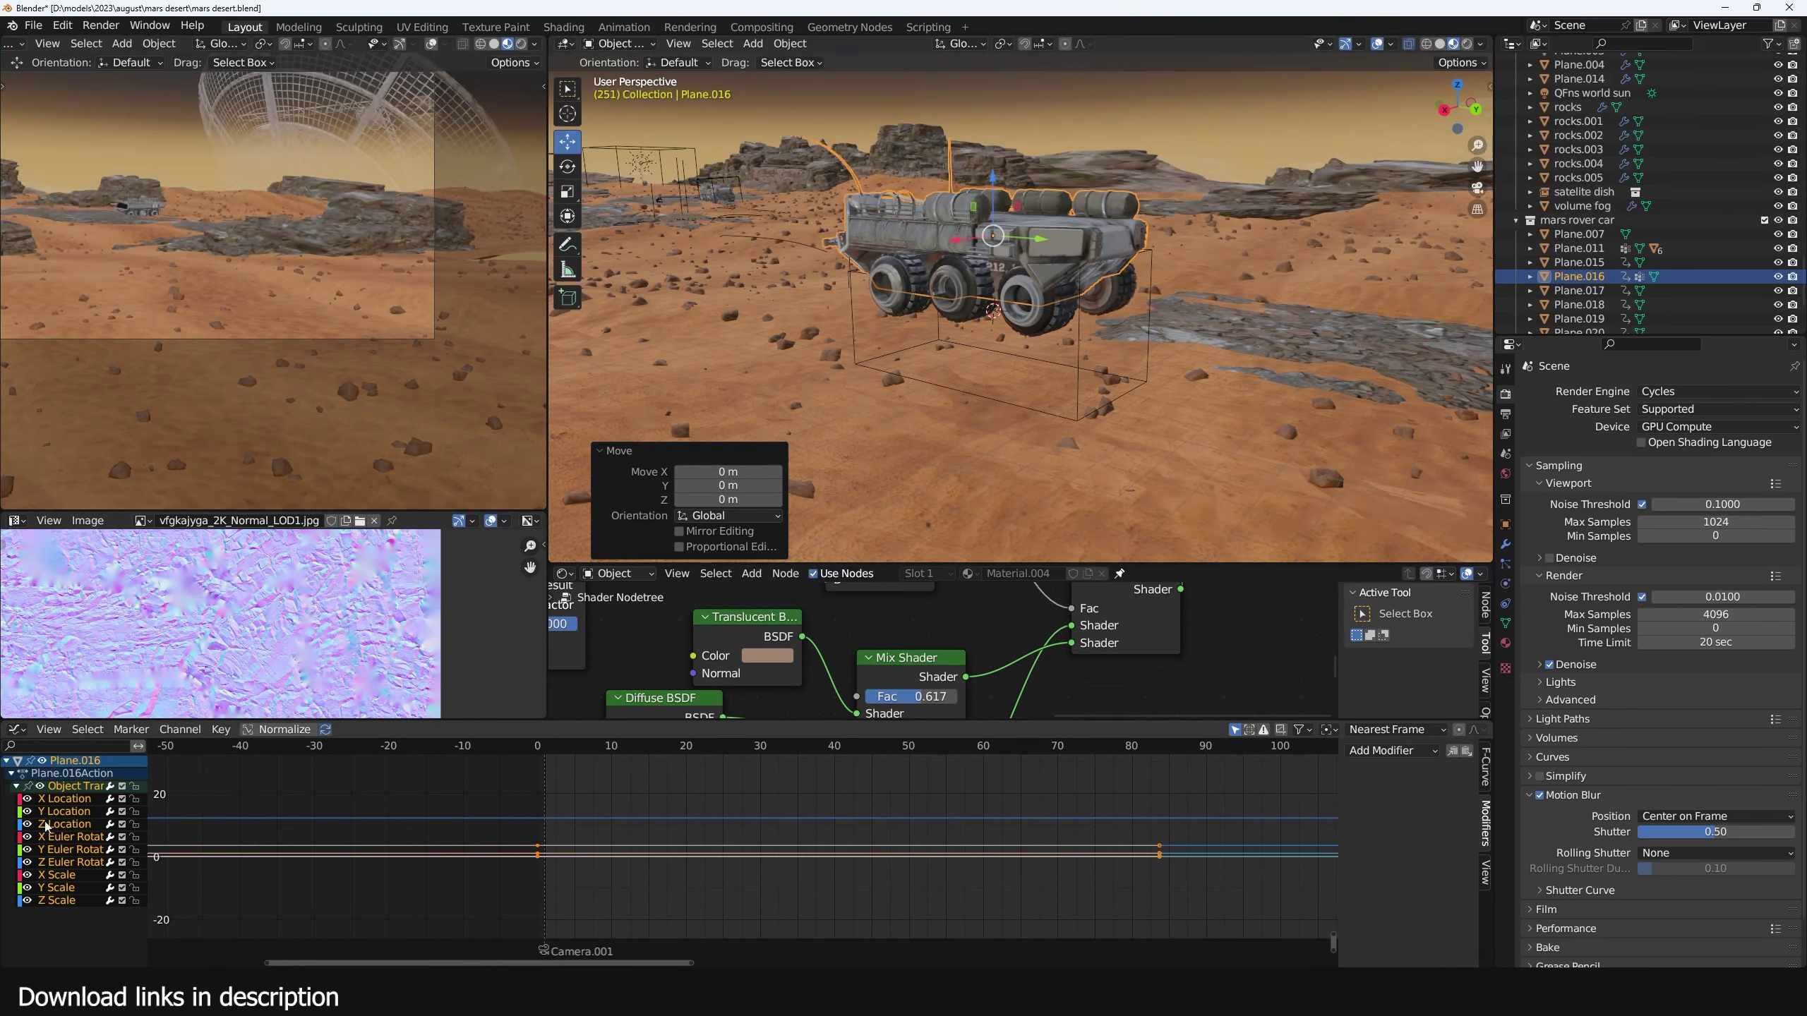
Isolate the rover body's X Euler Rotation curve, add a Noise modifier to it, and preview the motion
click(91, 839)
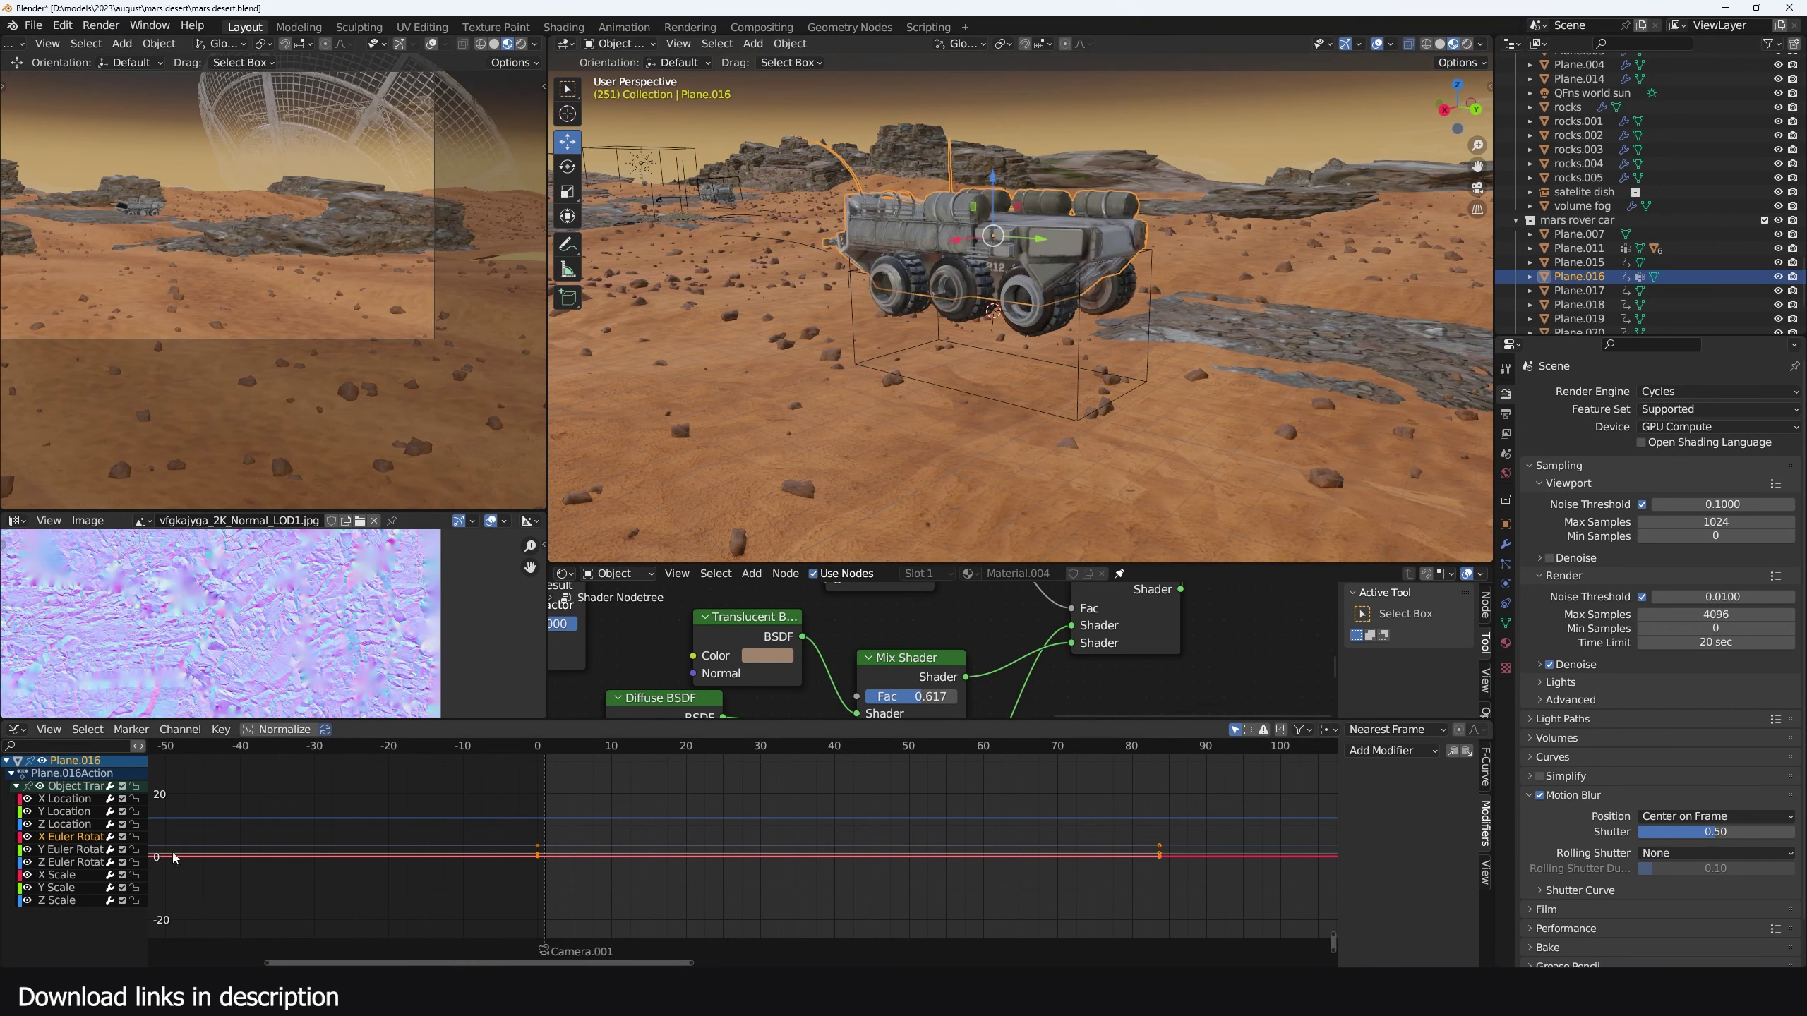
key(shift+h)
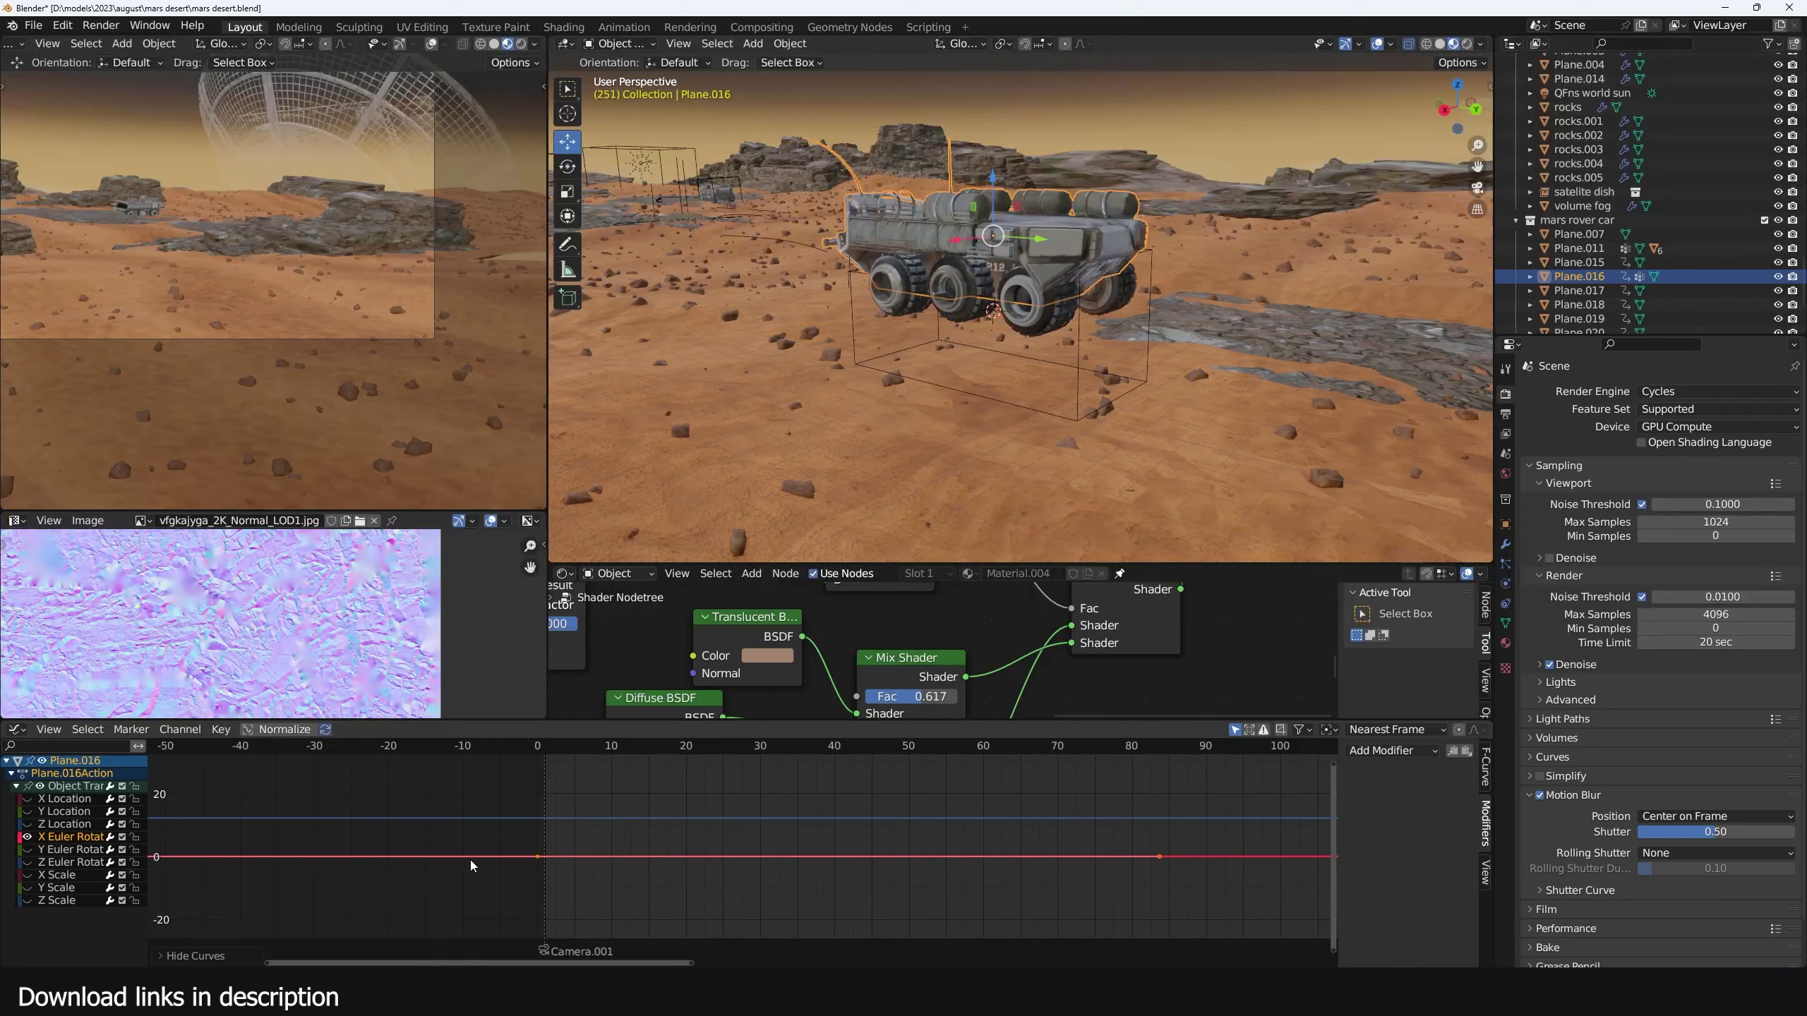
key(Home)
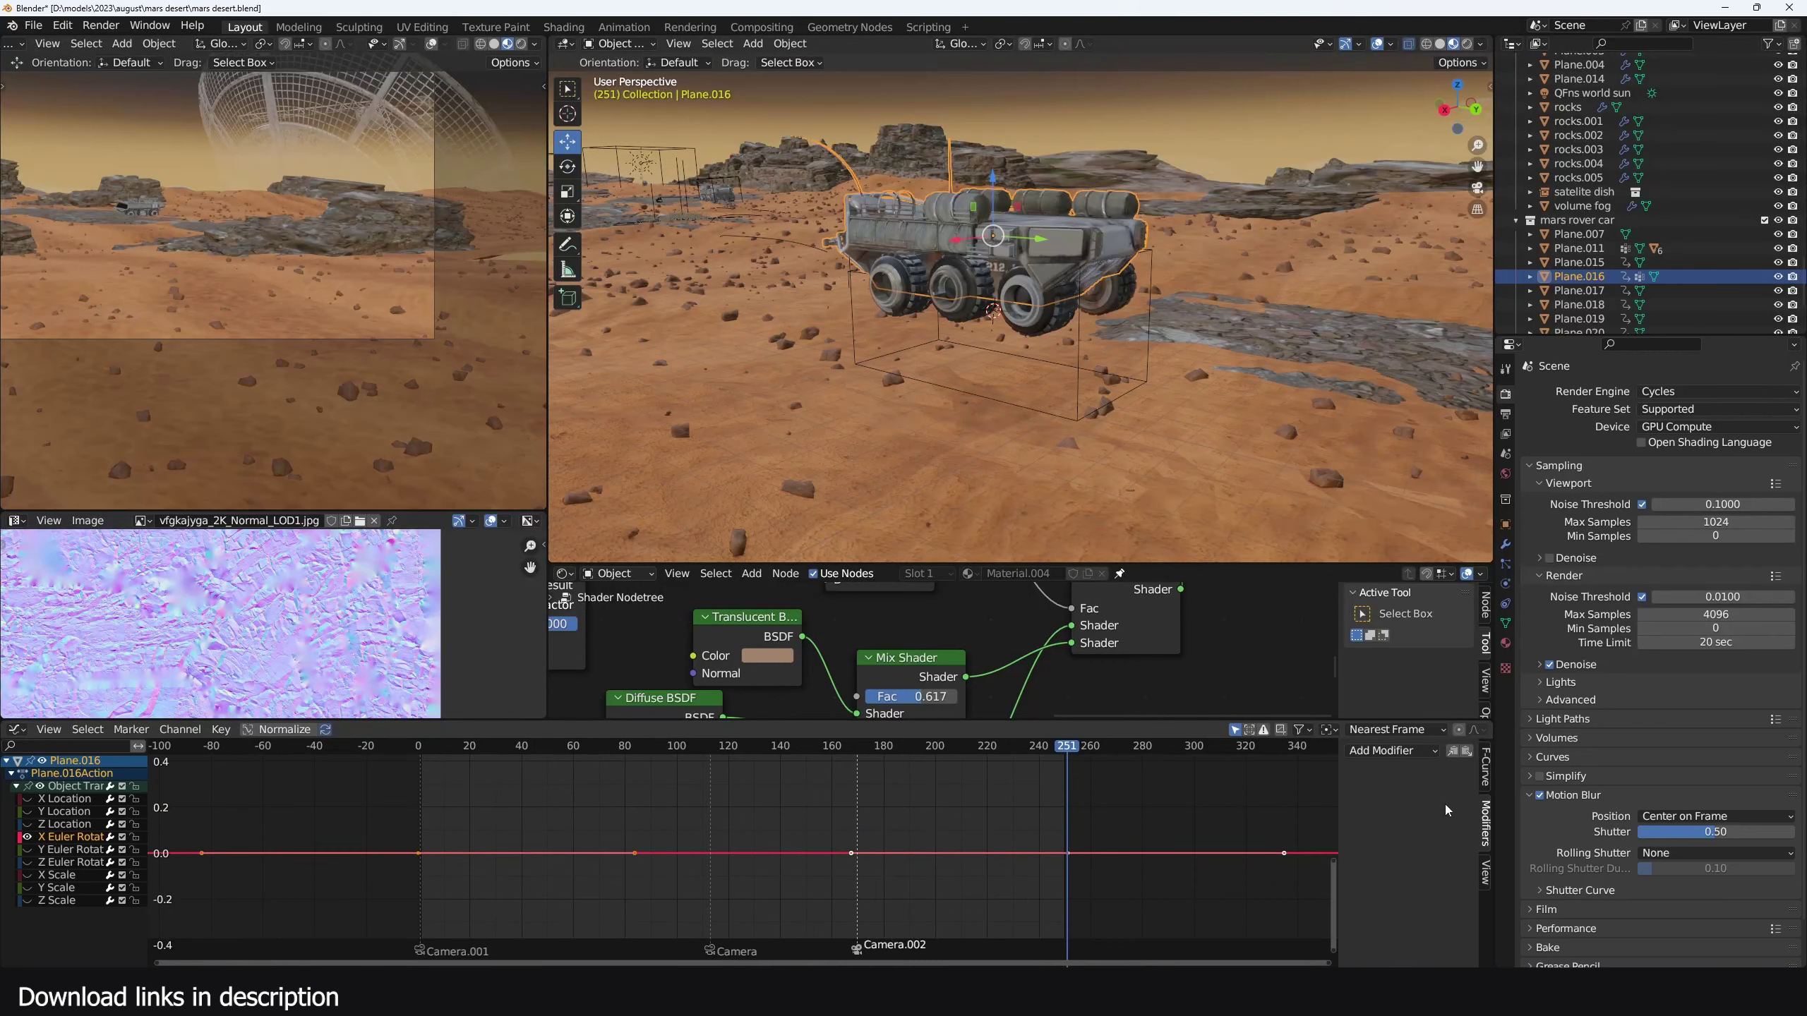
click(1422, 751)
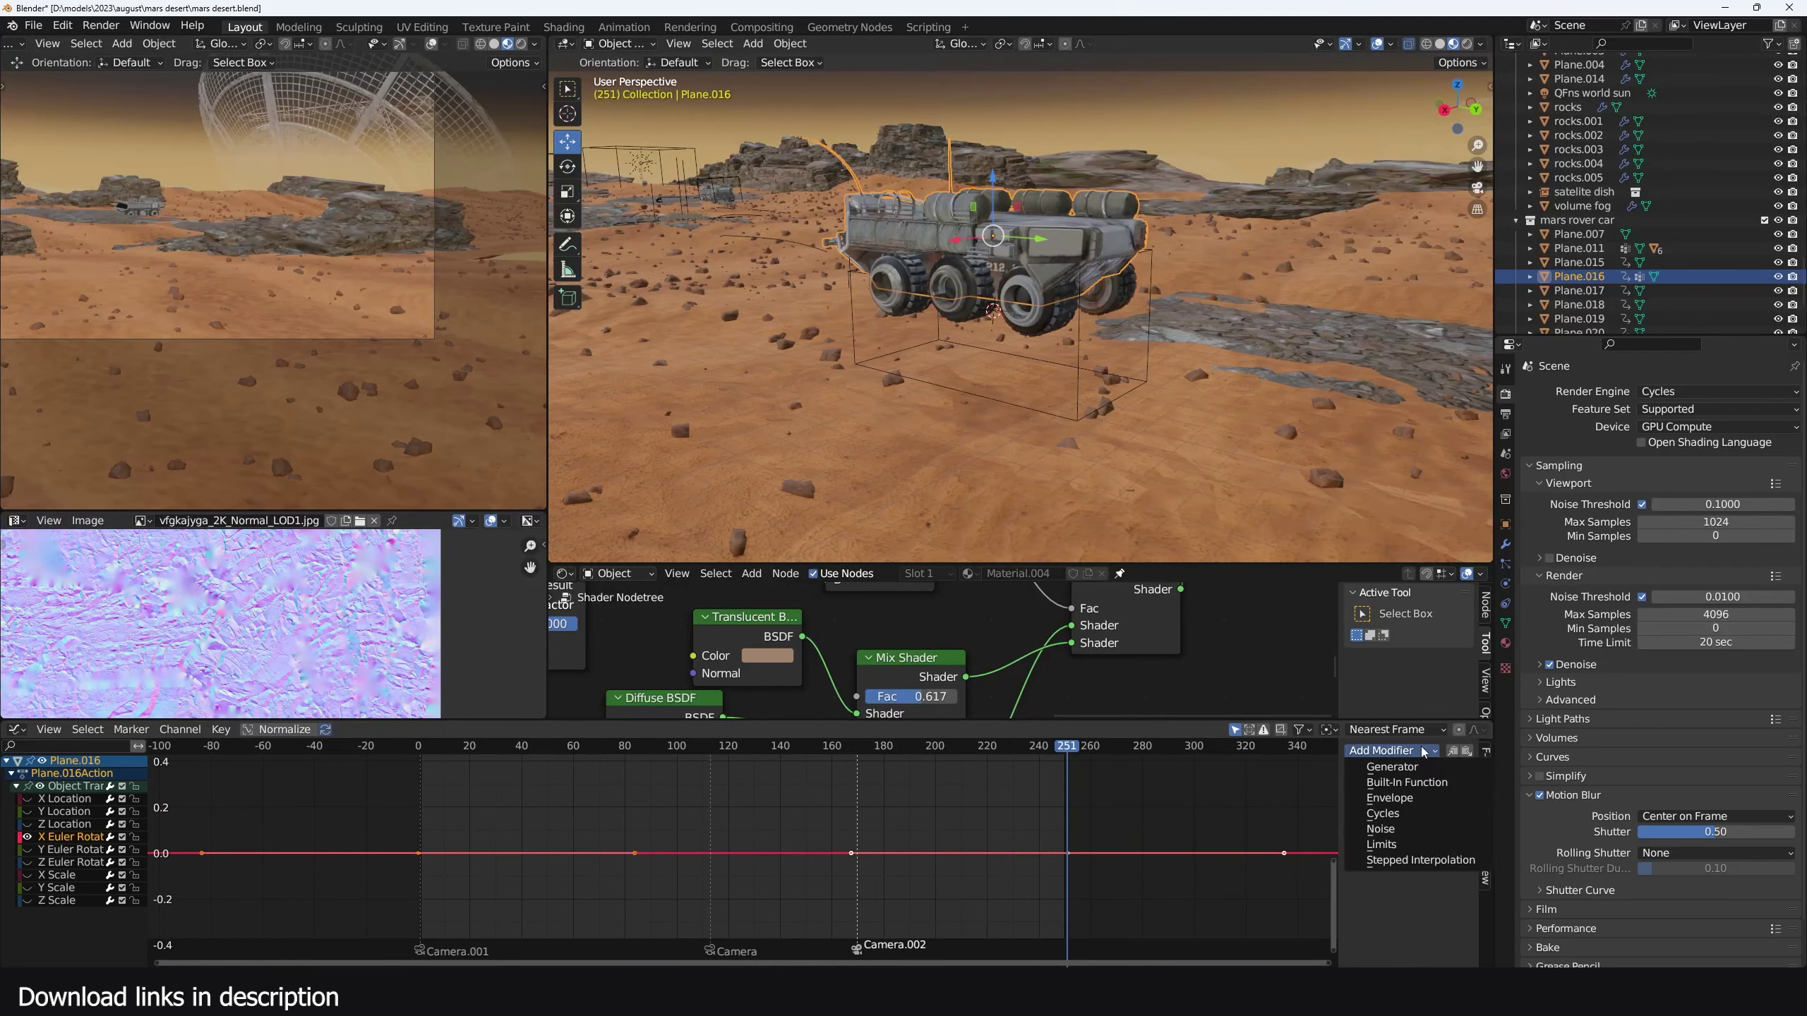
click(1380, 829)
key(space)
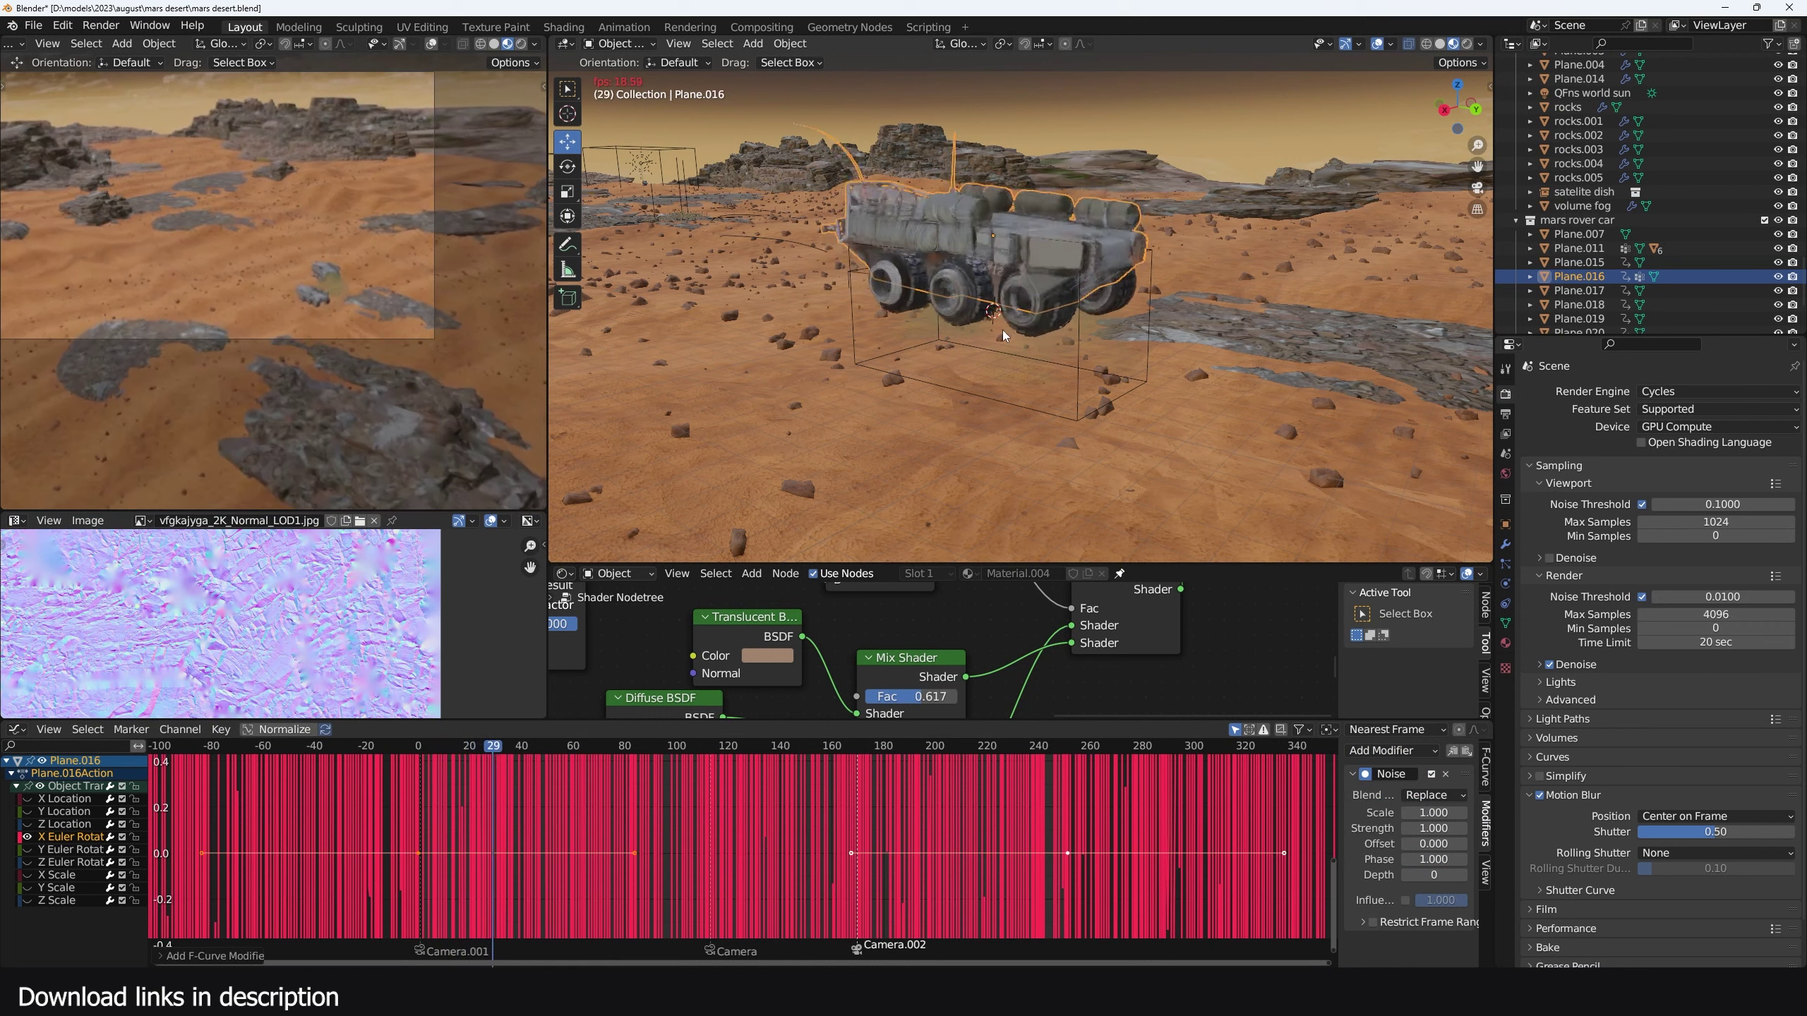
key(space)
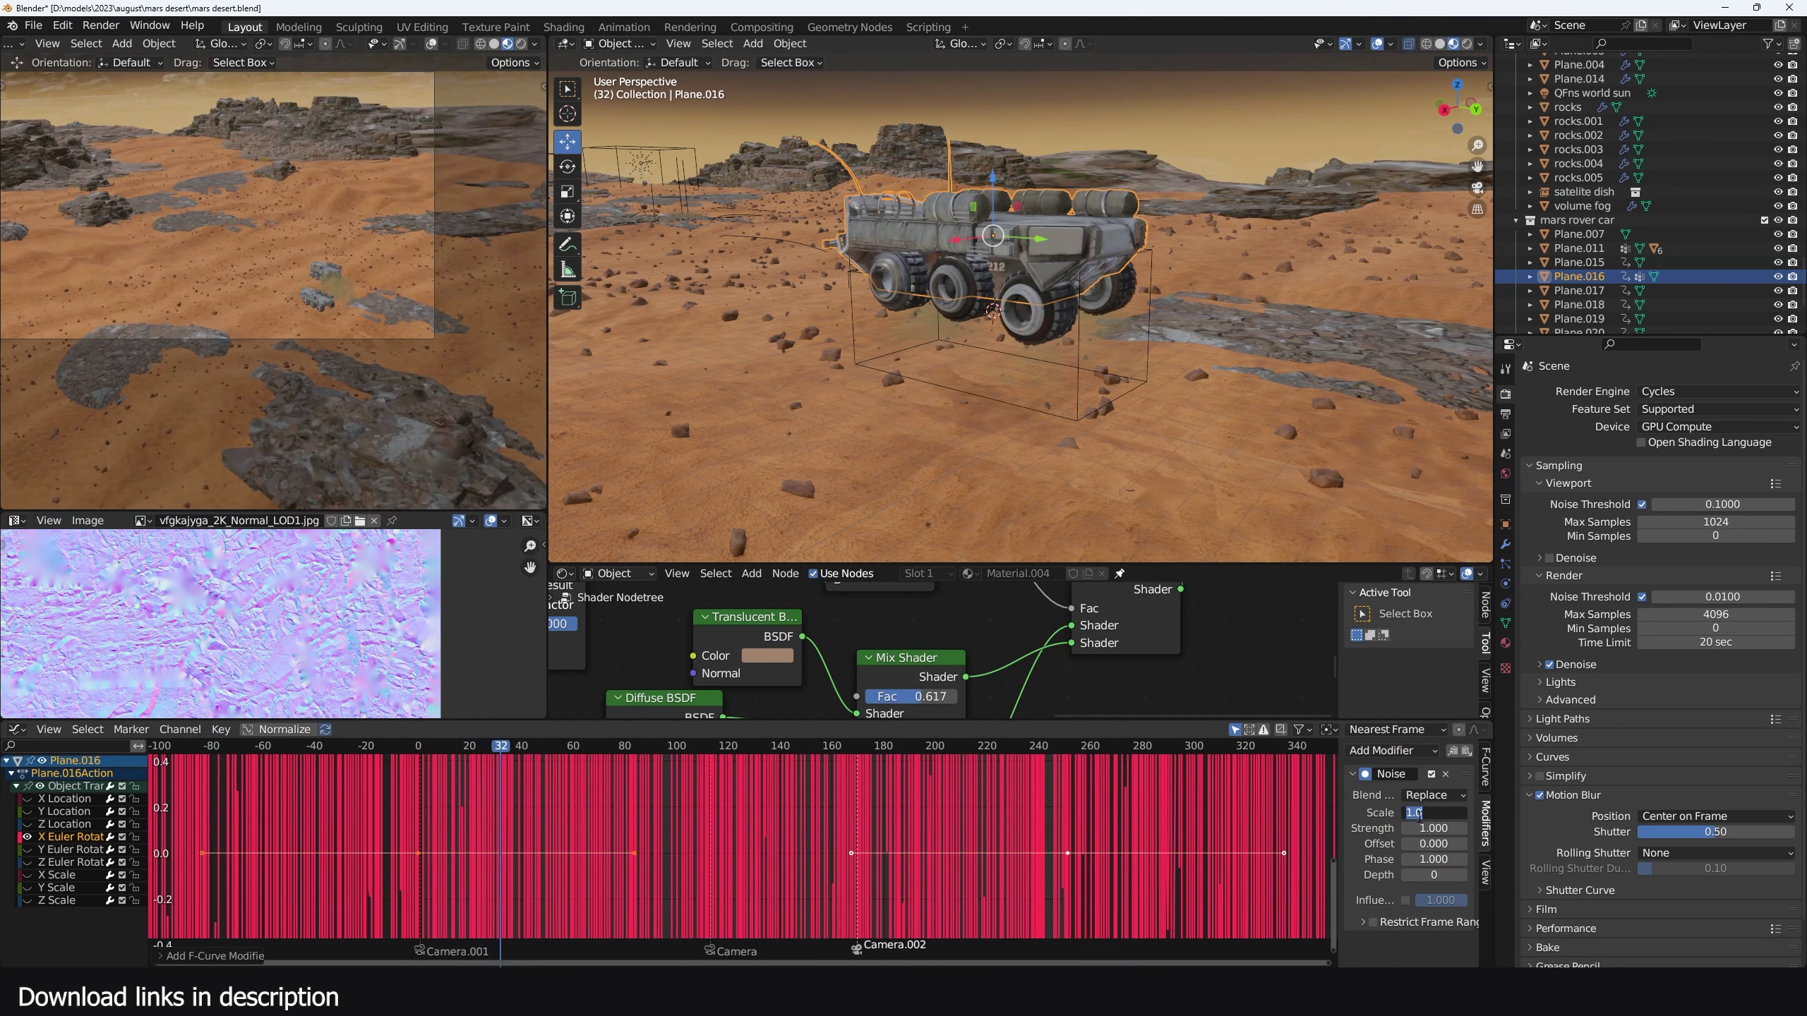
Set the X rotation Noise modifier's scale to 4.7 and strength to 0.1, and play back the shaking
text(4.7)
key(Return)
key(space)
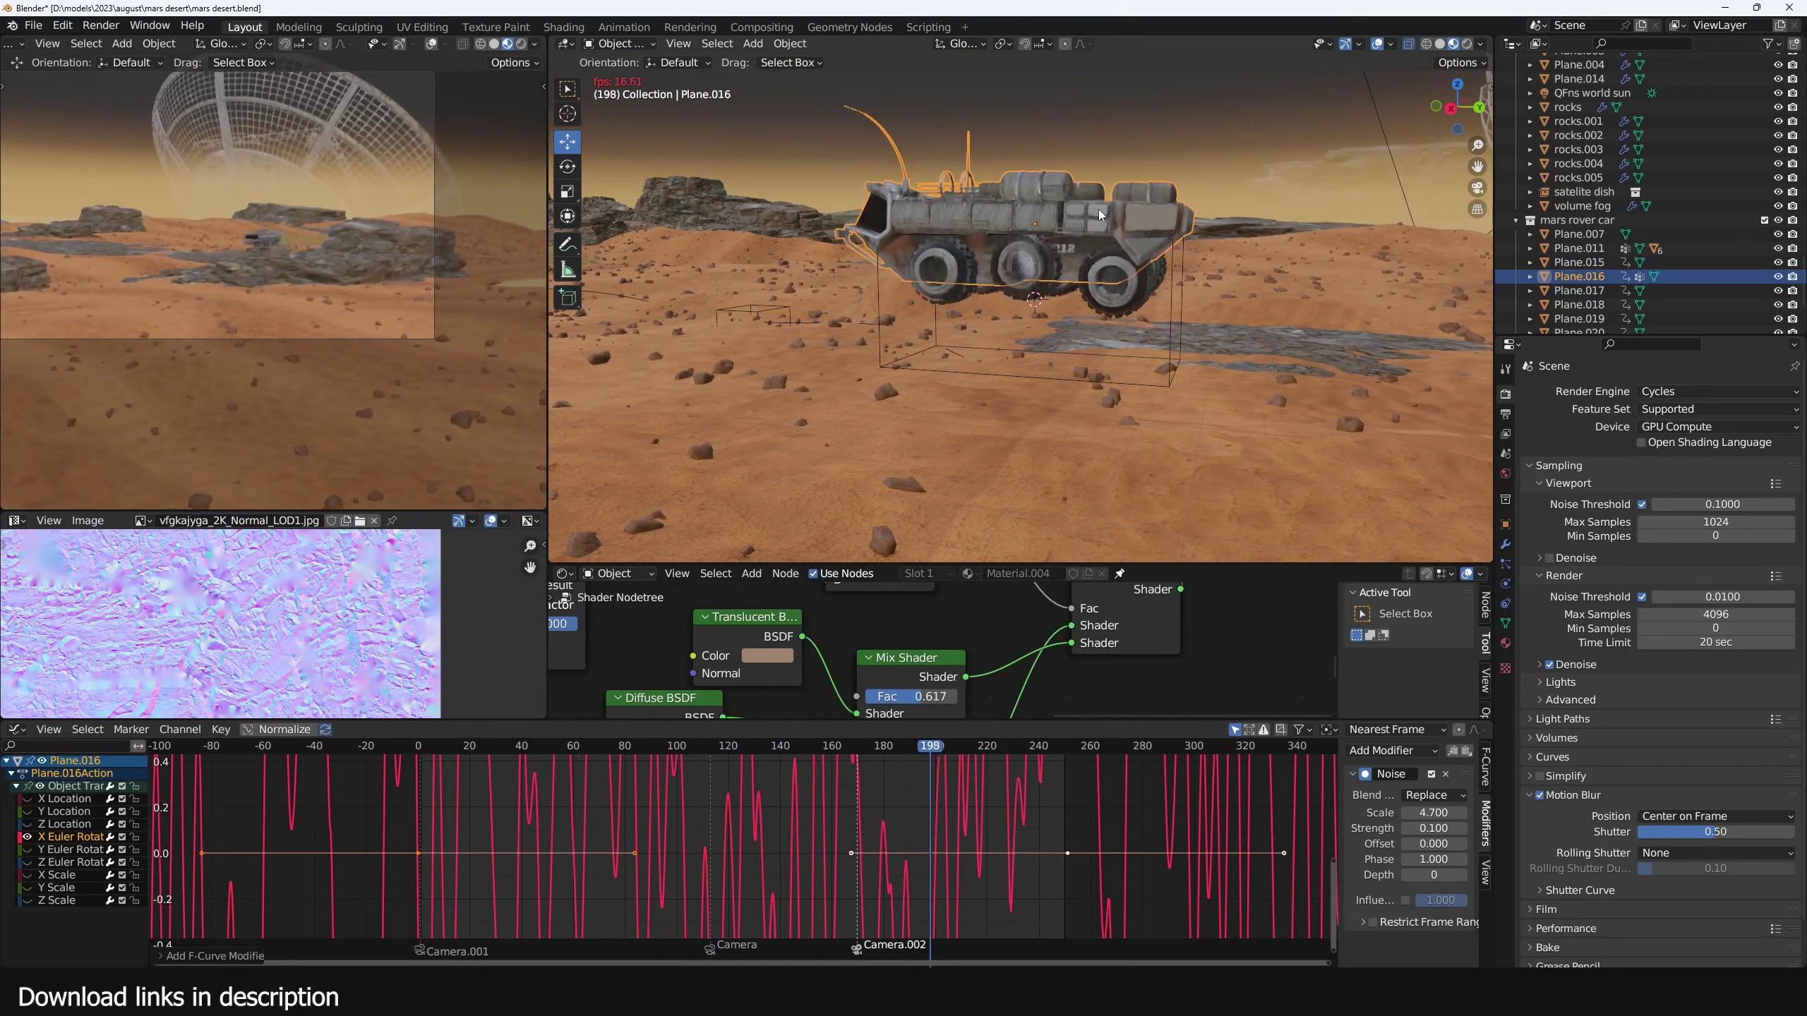
key(space)
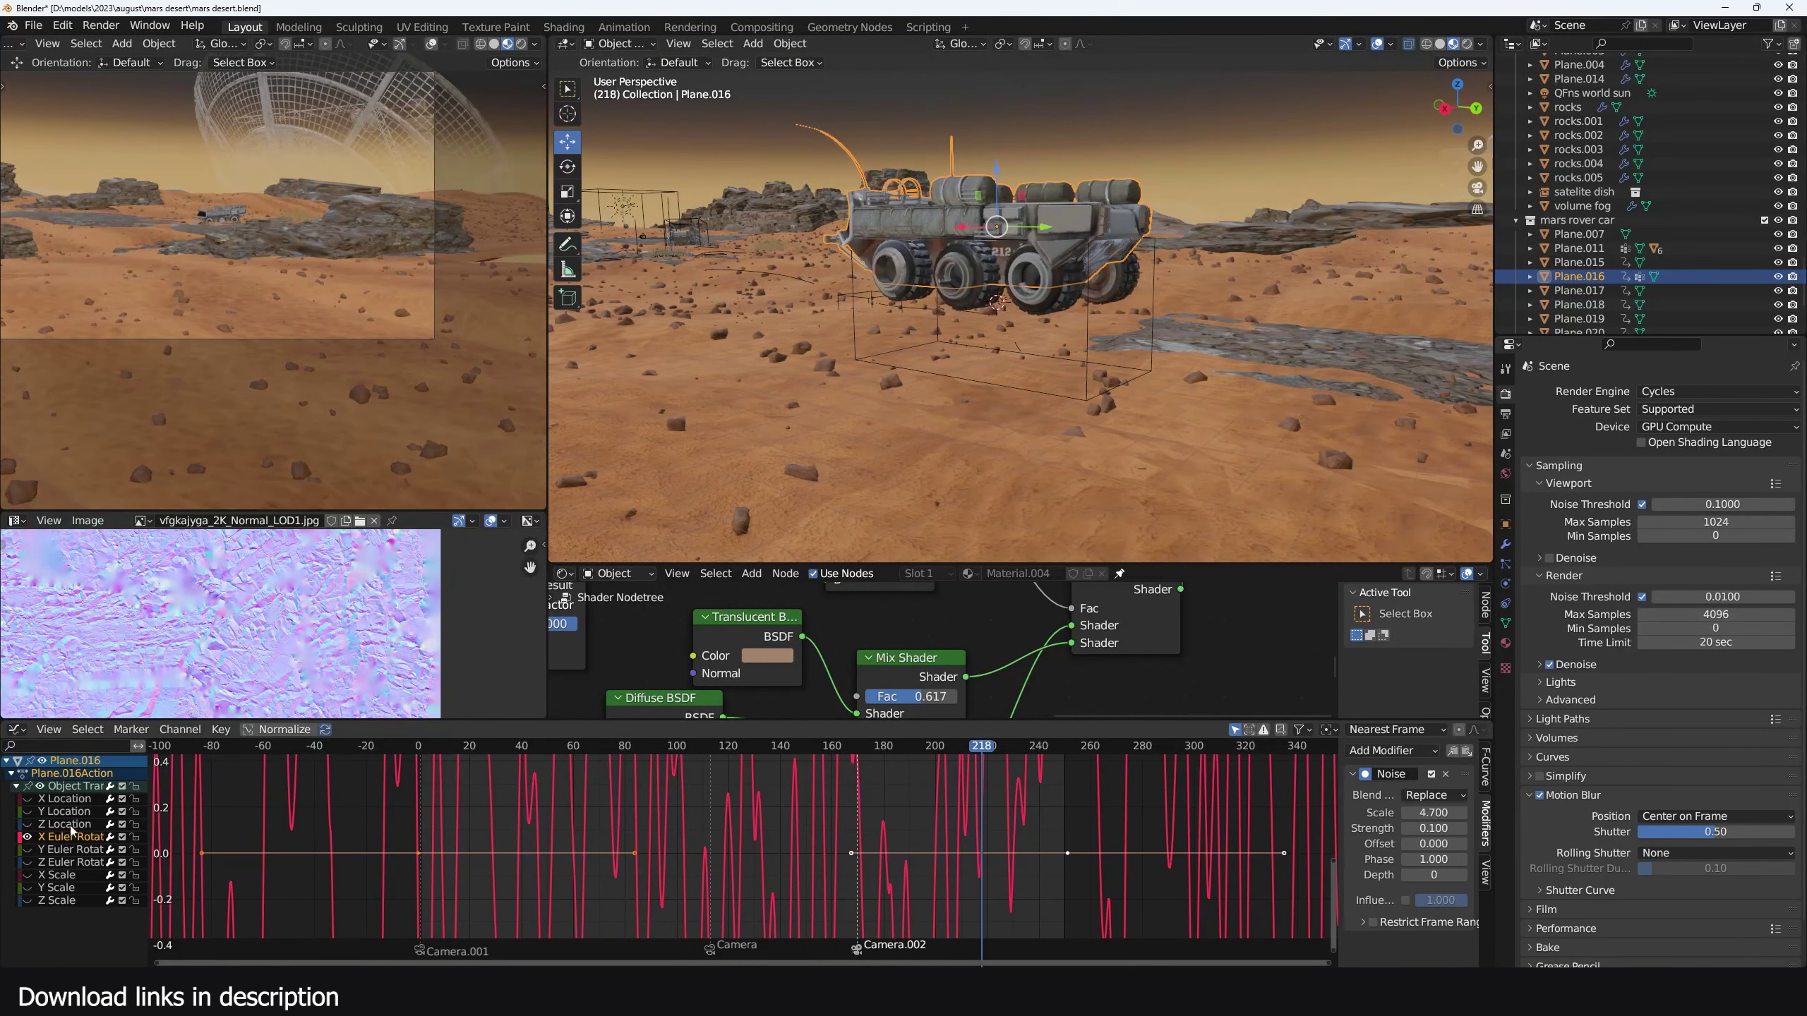
Paste the Noise modifier onto the body's Y Euler Rotation curve, set its phase to 6.2, and play the animation
click(57, 854)
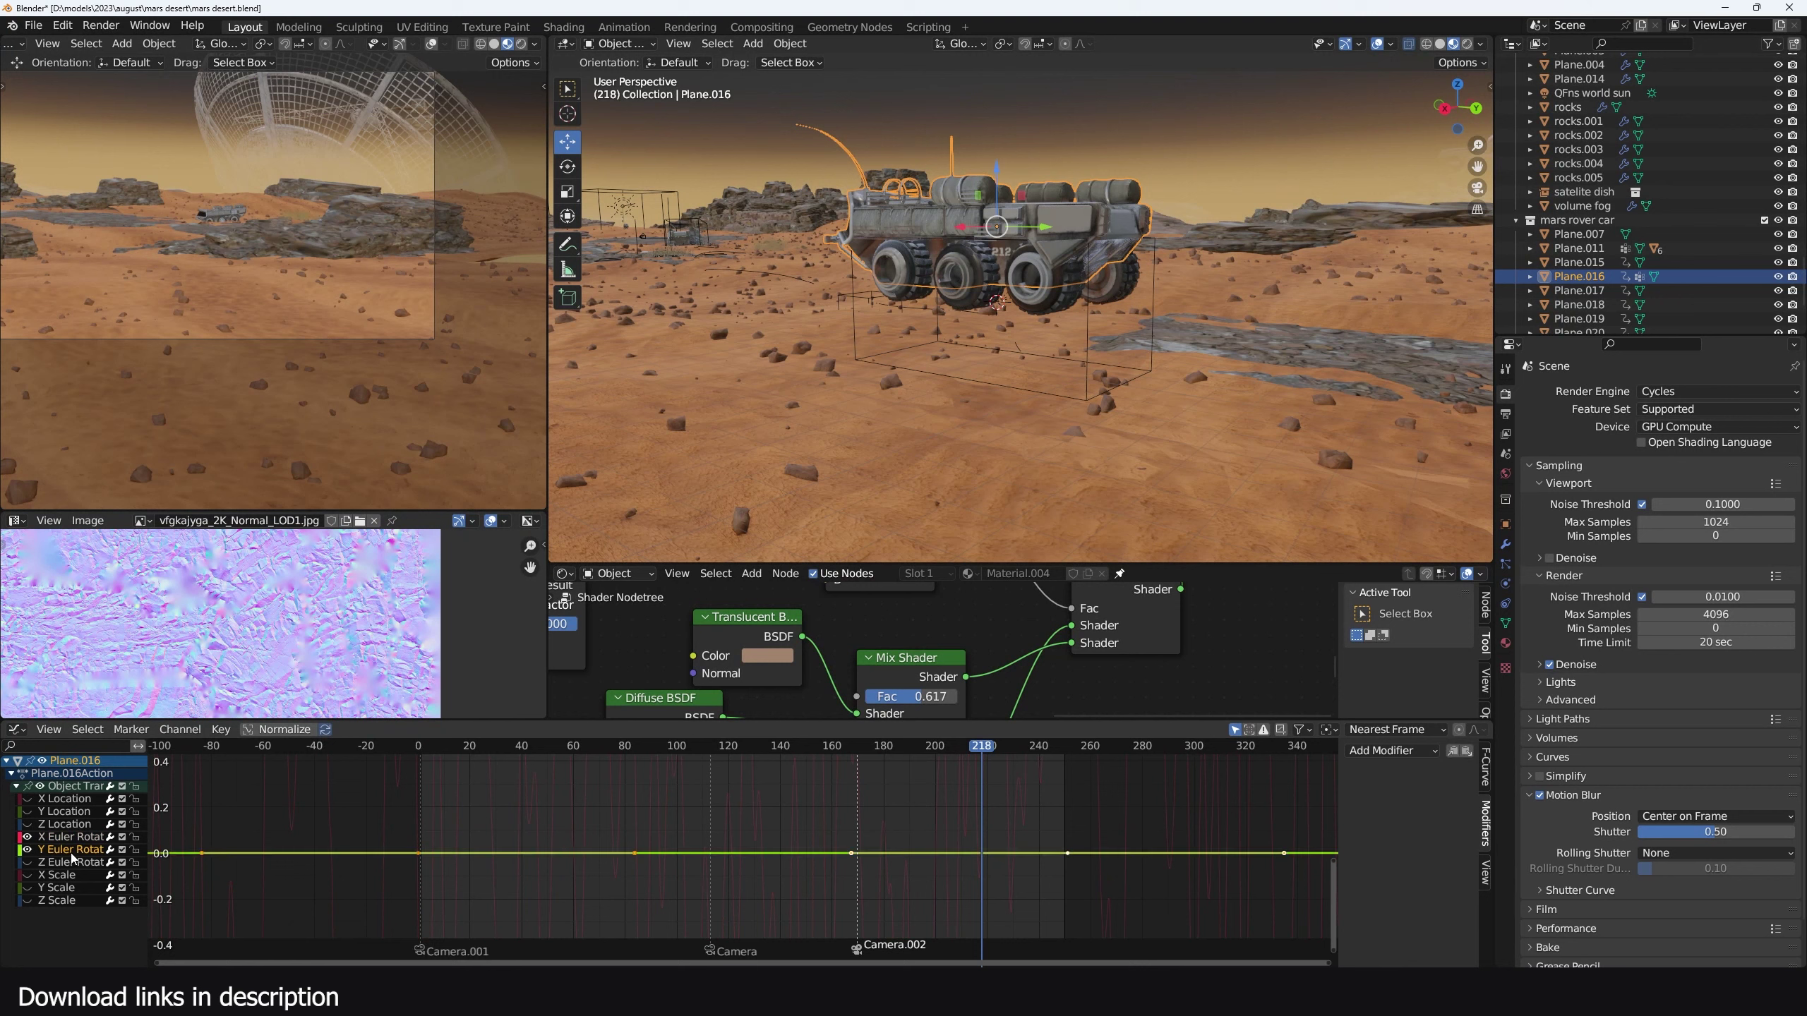
click(1468, 753)
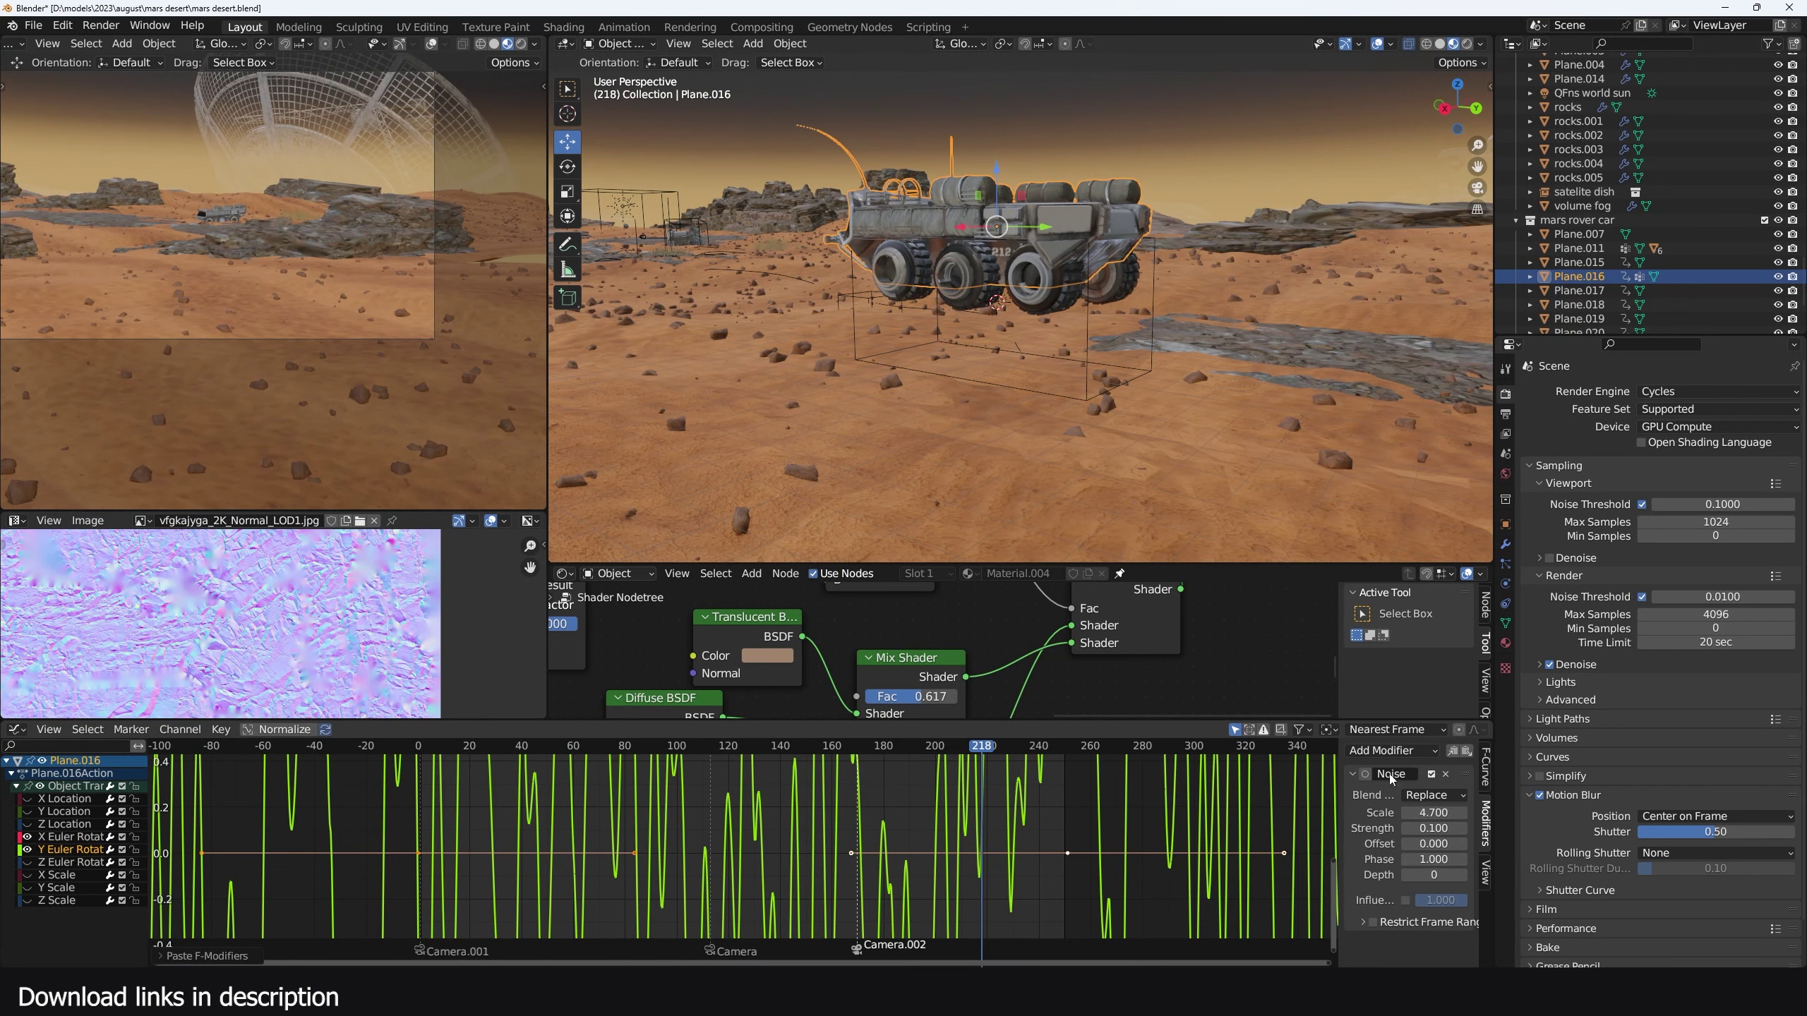
drag(1433, 859, 1472, 859)
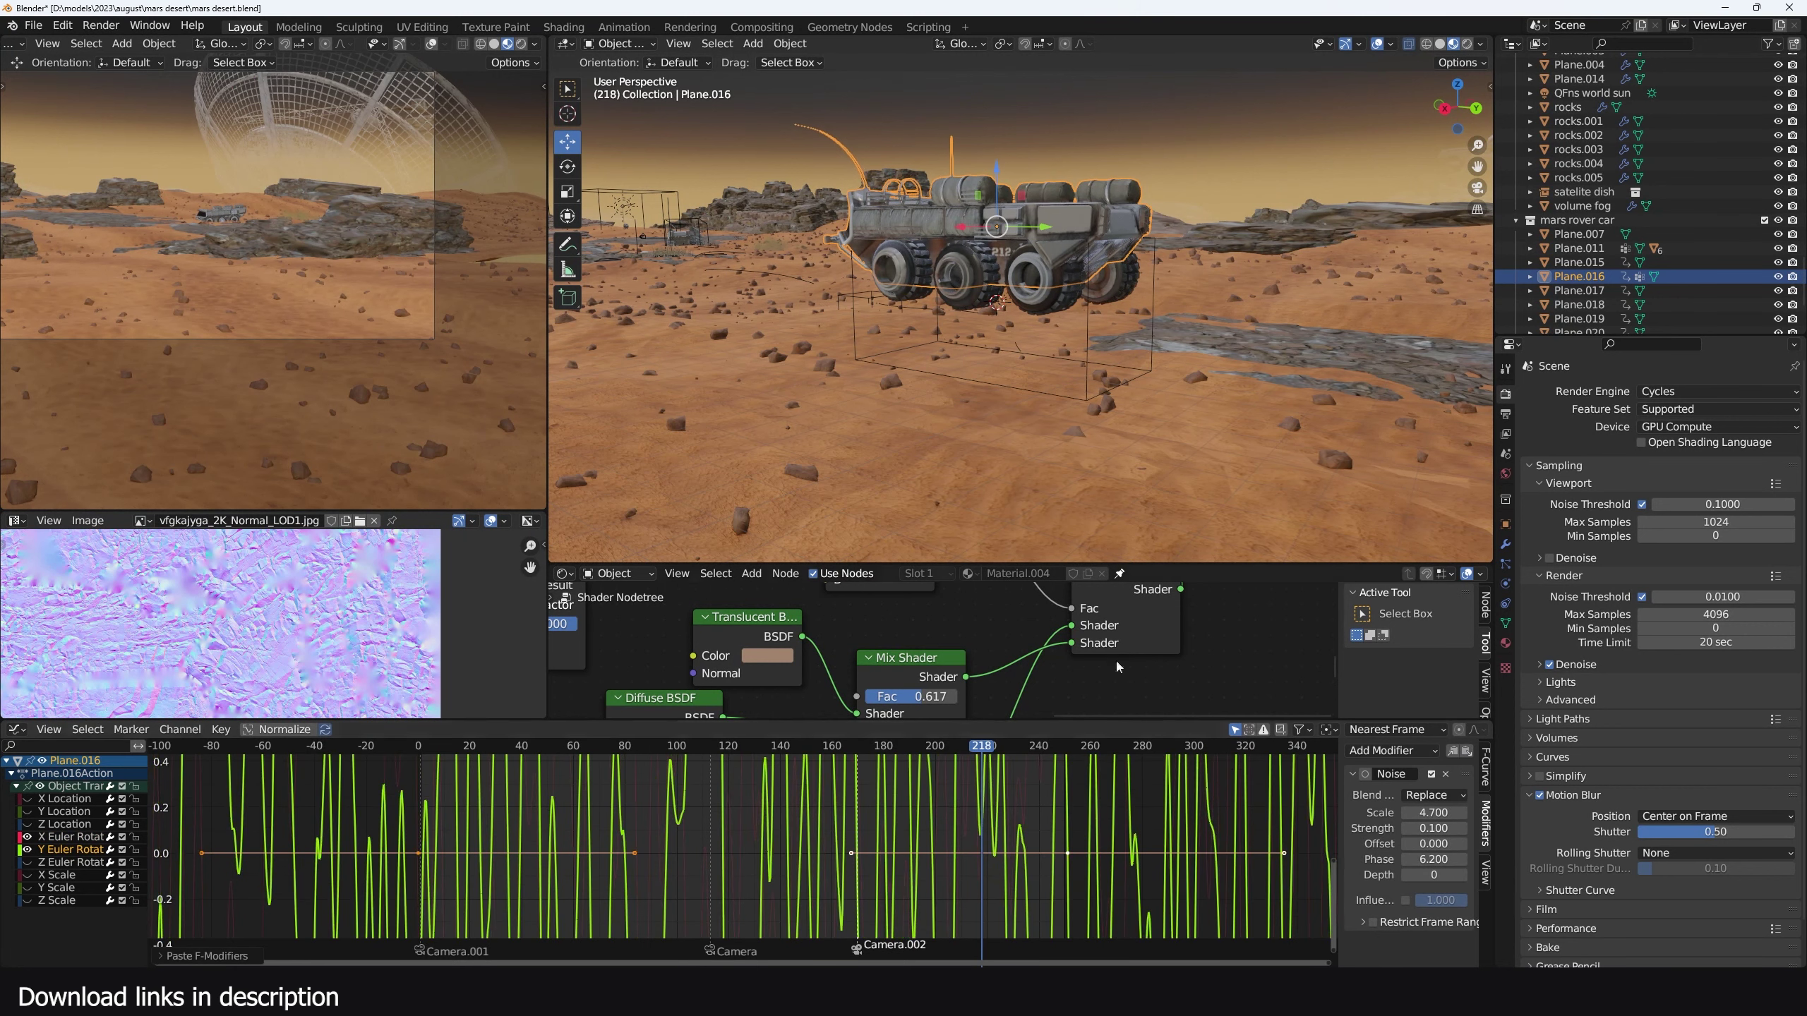
key(space)
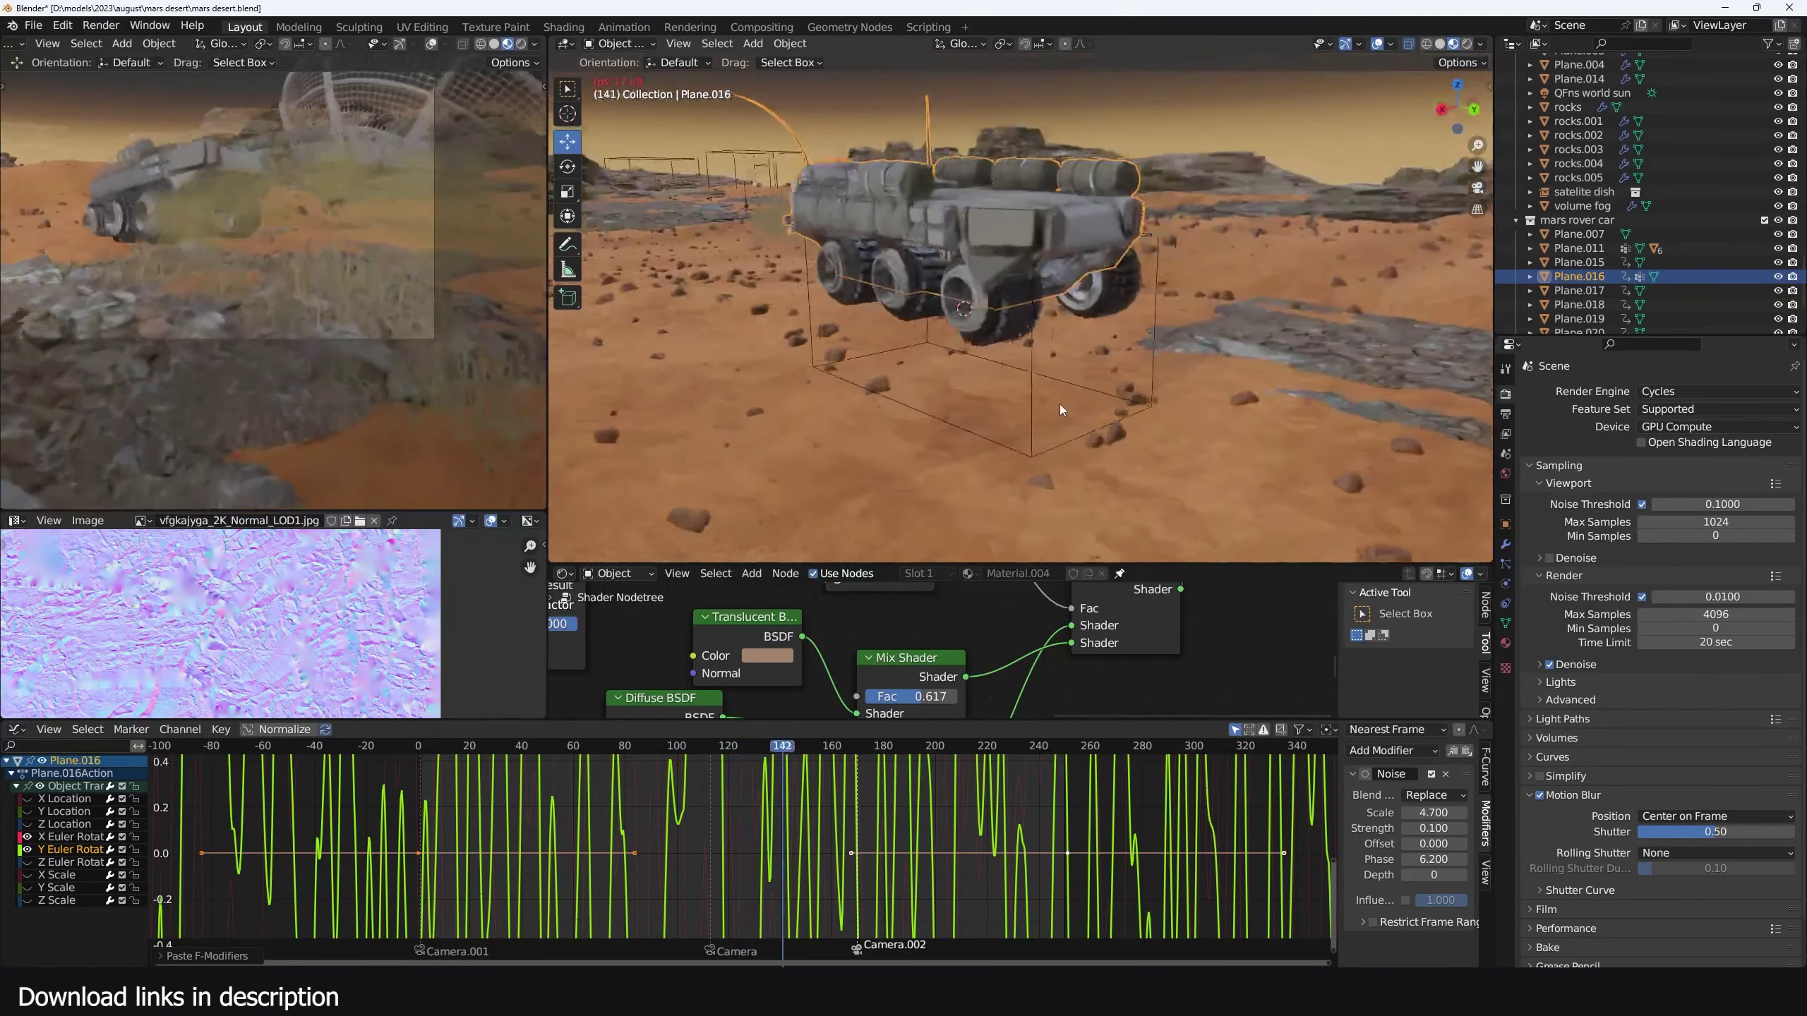
Stop the playback, place the 3D cursor at the rover body, and add a cube empty enclosing the rover there
key(space)
middle_drag(839, 274, 963, 254)
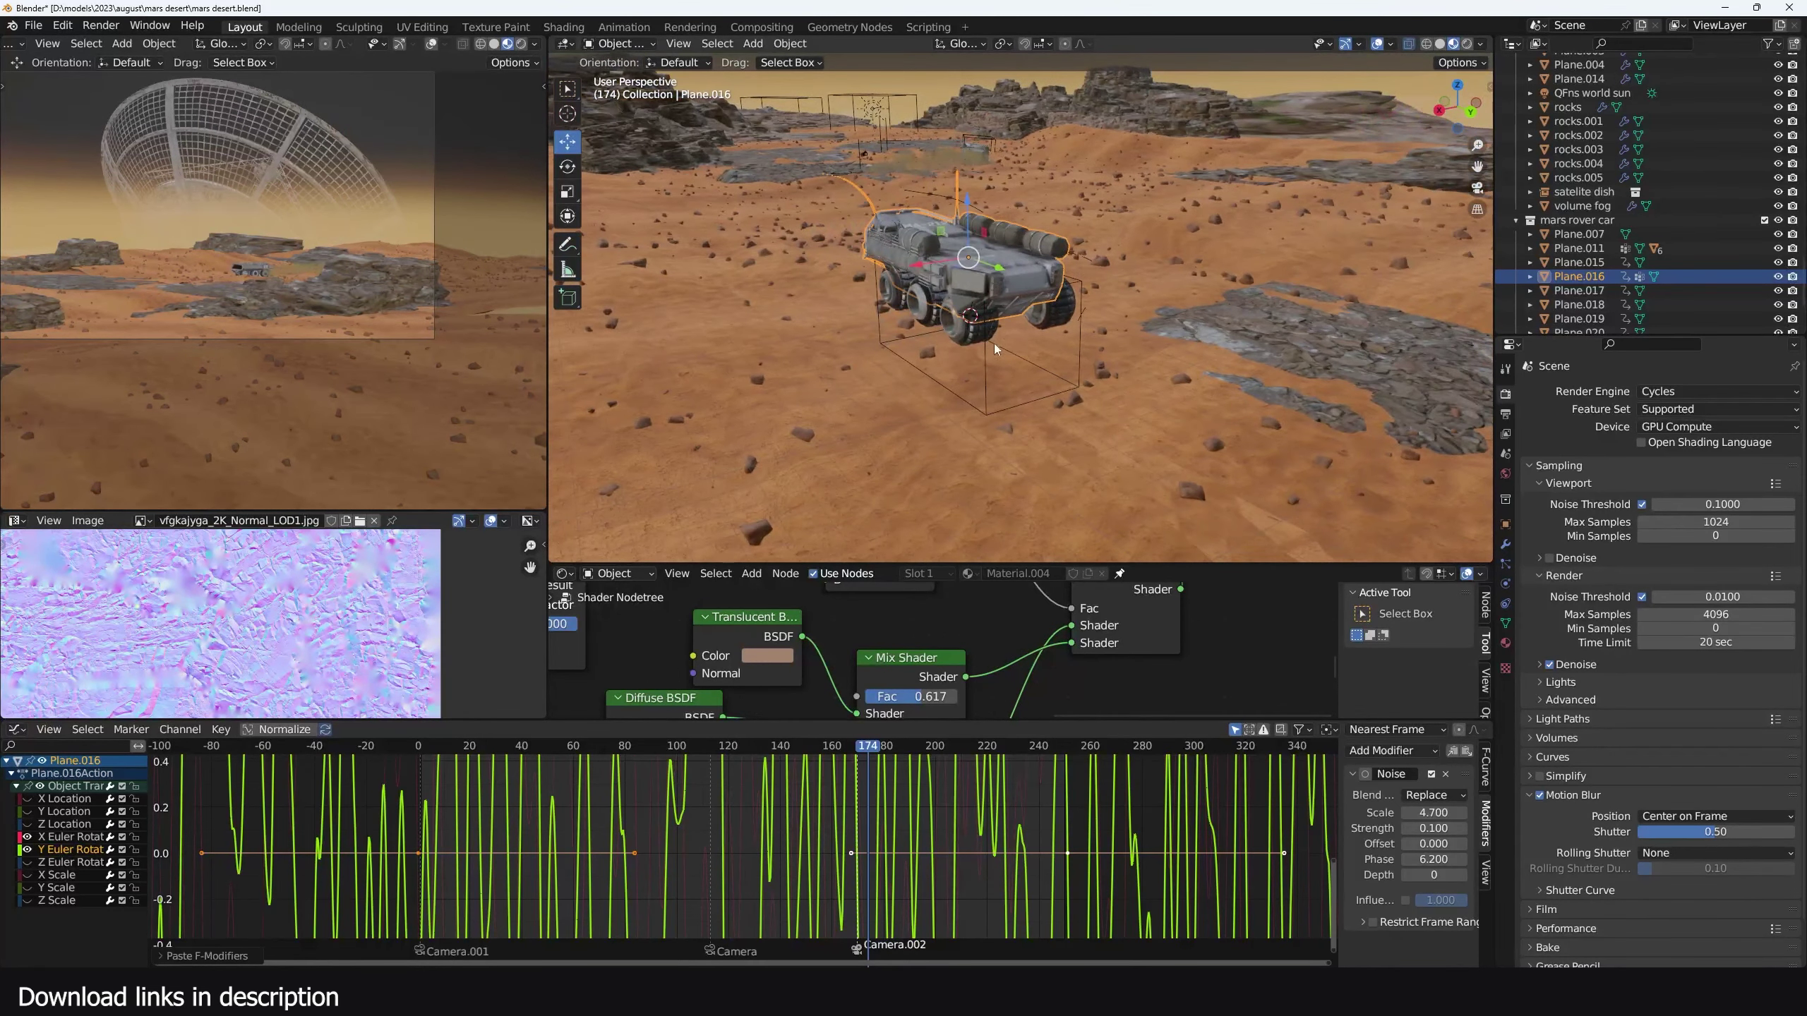
click(992, 335)
right_click(967, 253)
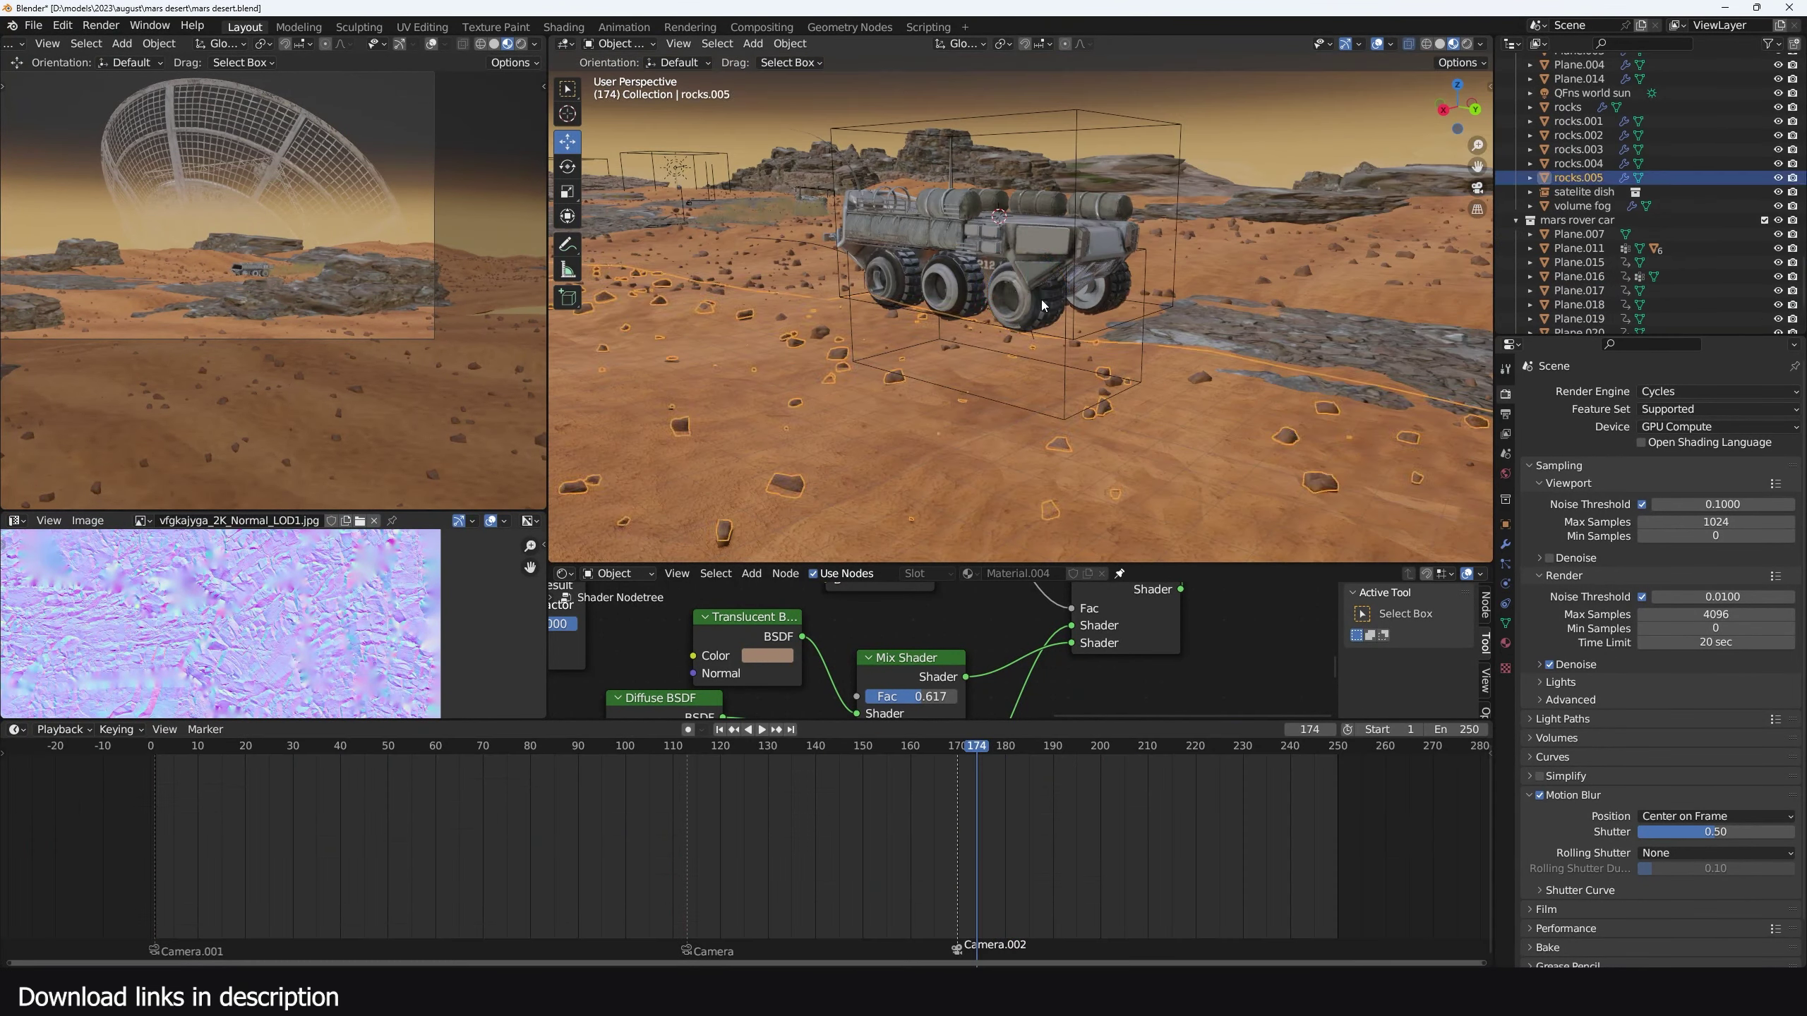
Parent the rover body and the lower cube empty to the new cube empty using the Object option
click(1041, 300)
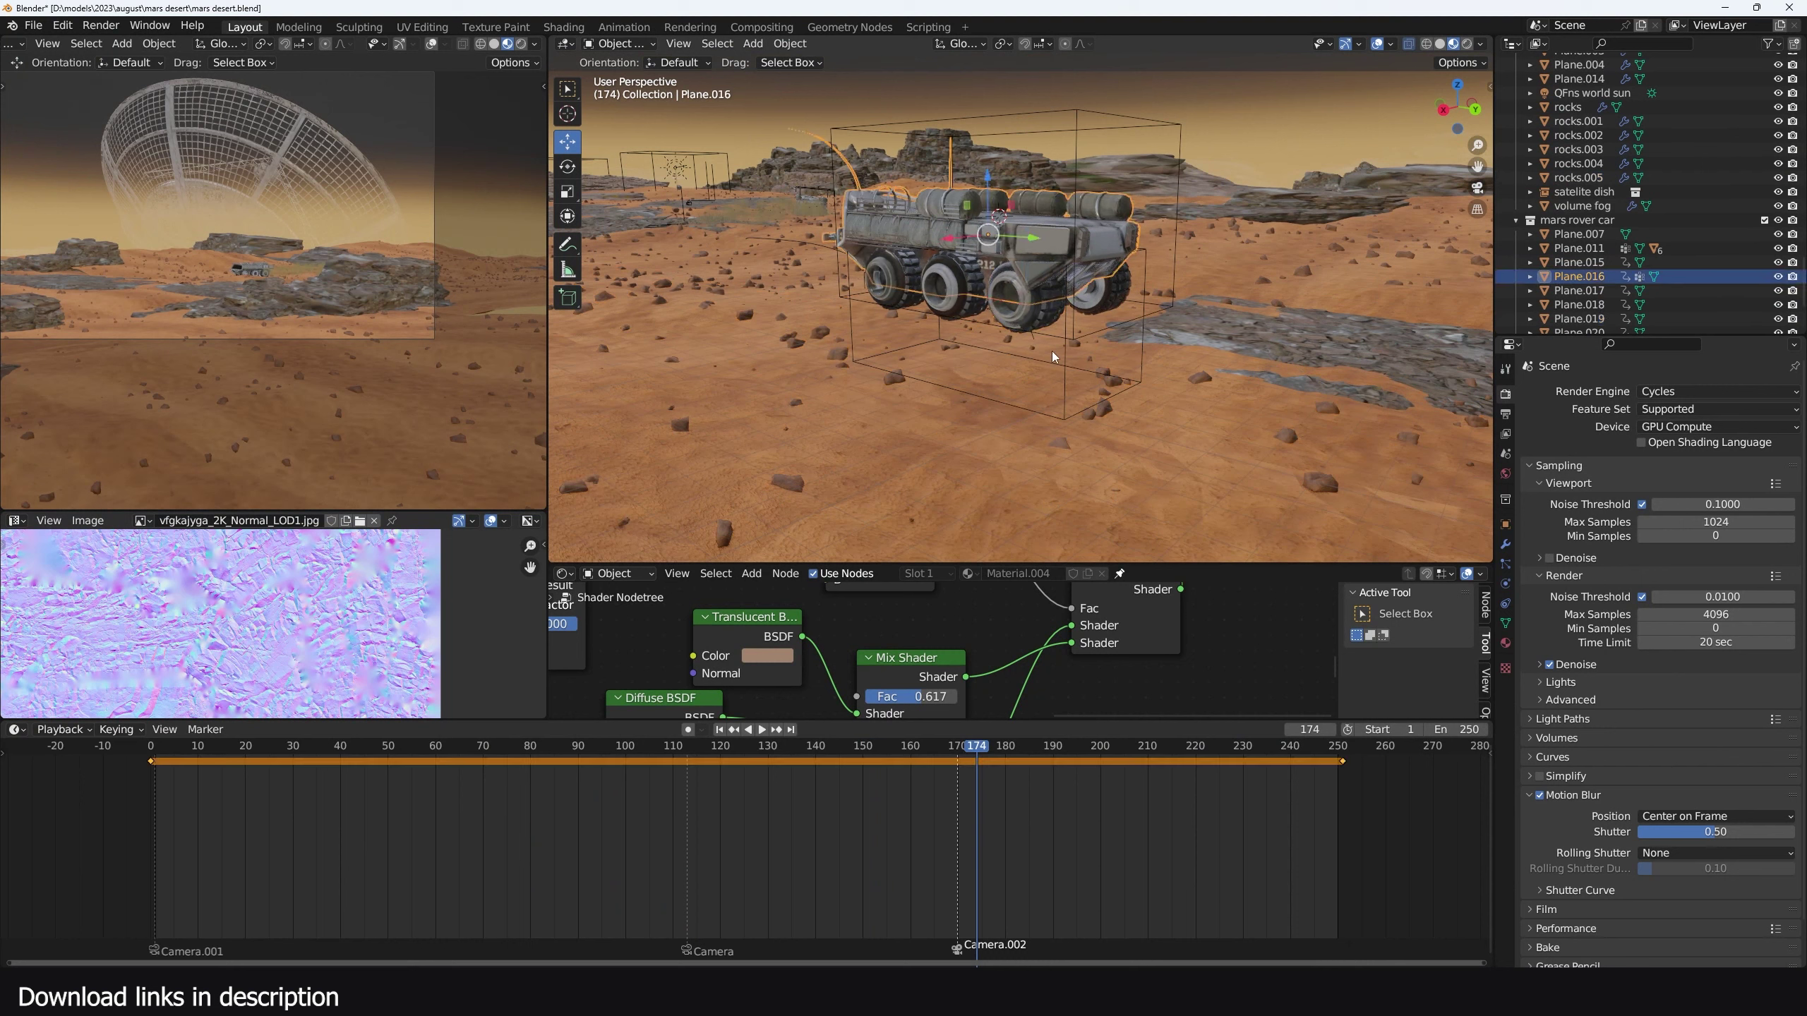
click(1067, 355)
click(1067, 353)
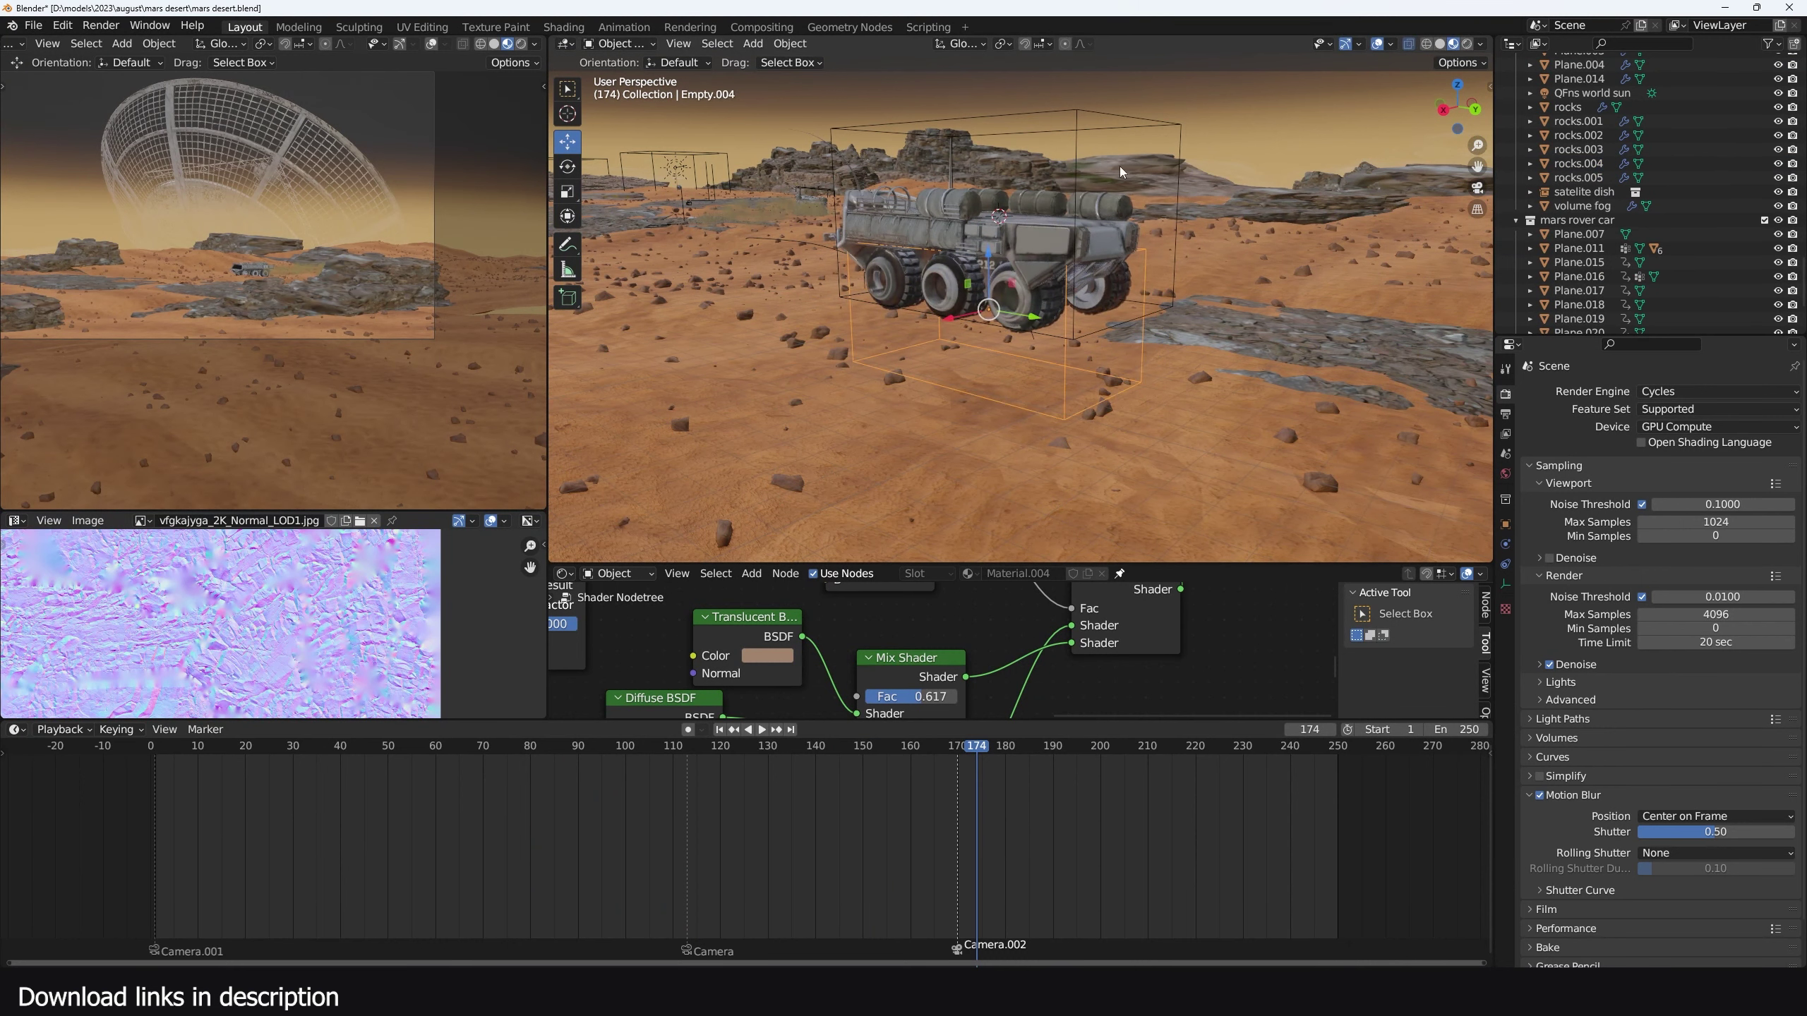
click(1112, 114)
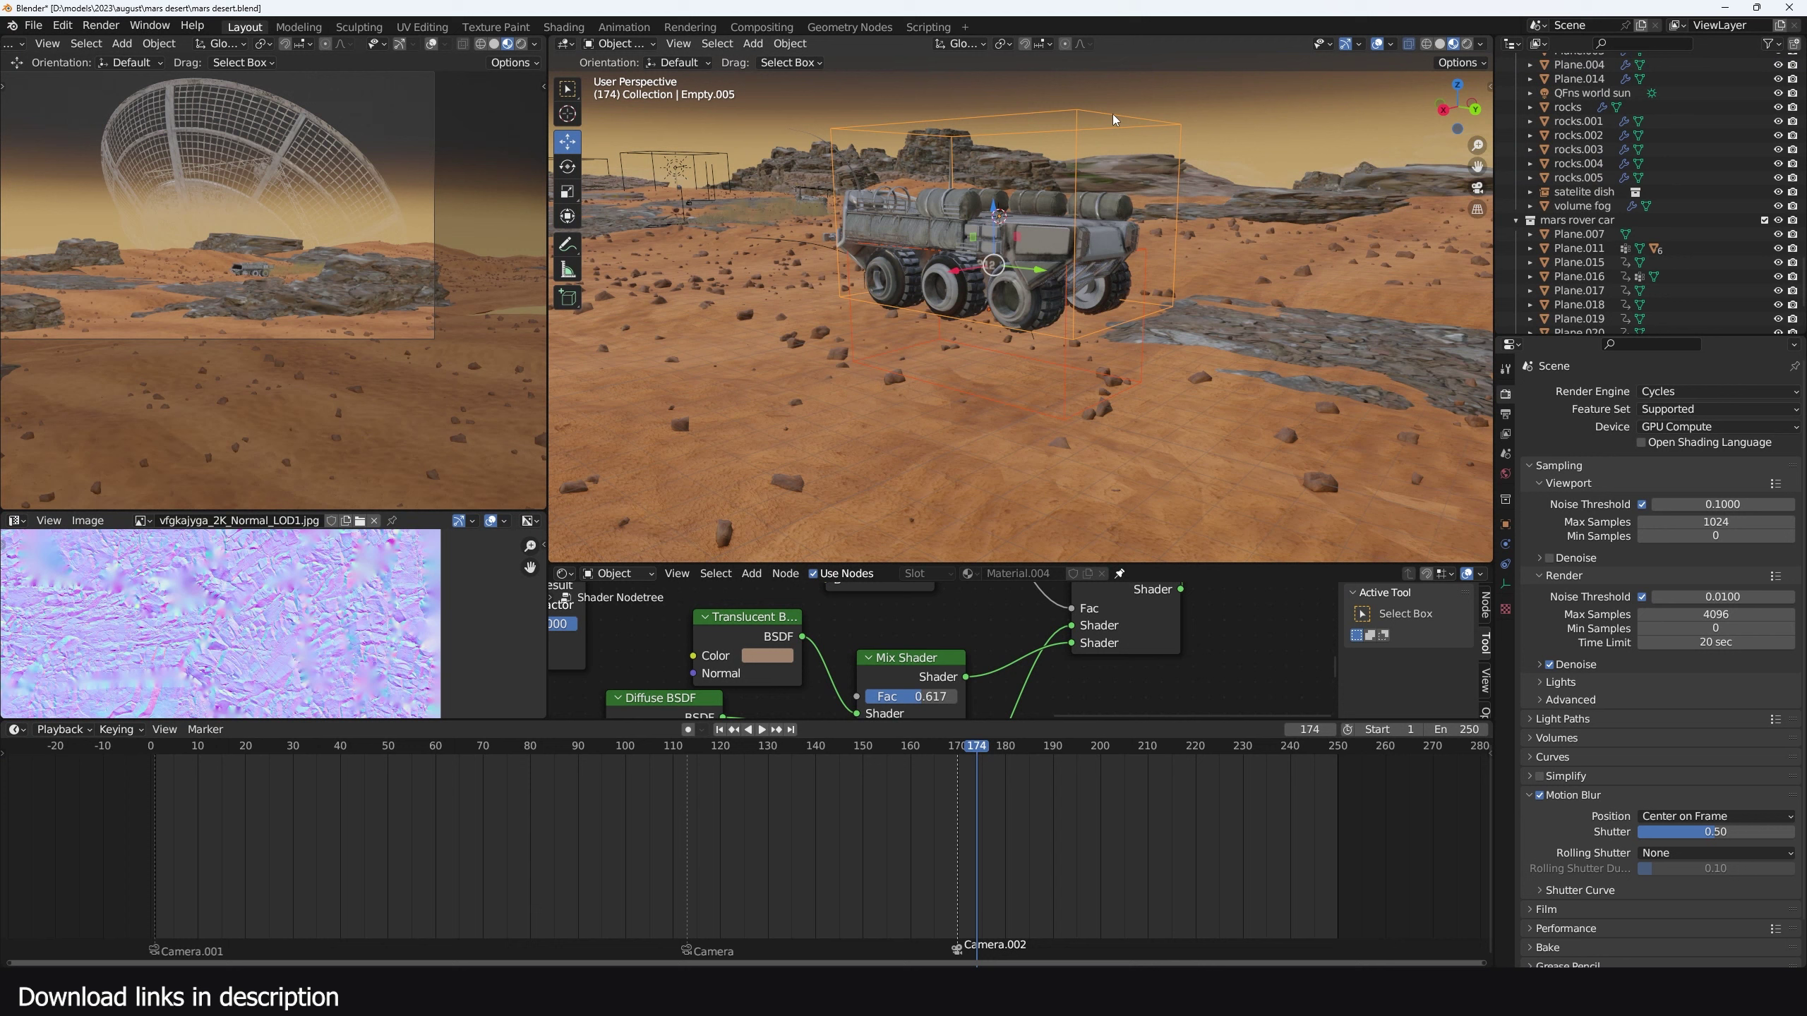
key(ctrl+p)
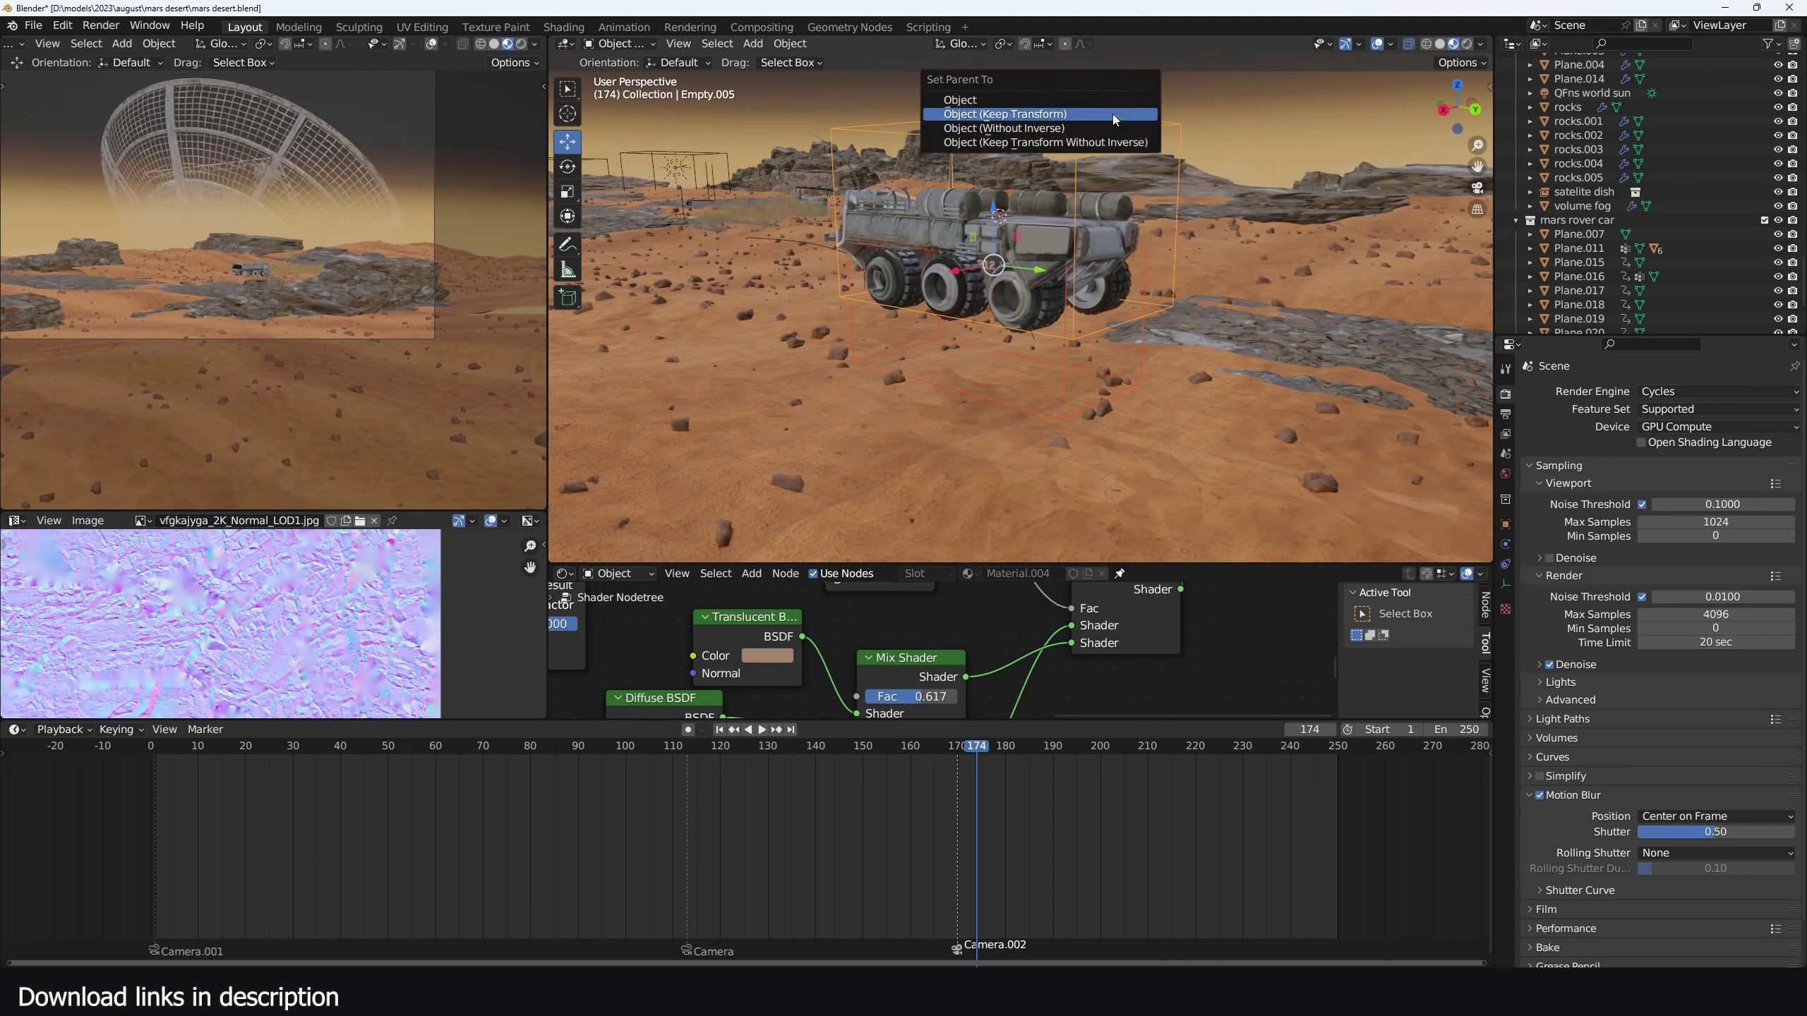
click(1109, 103)
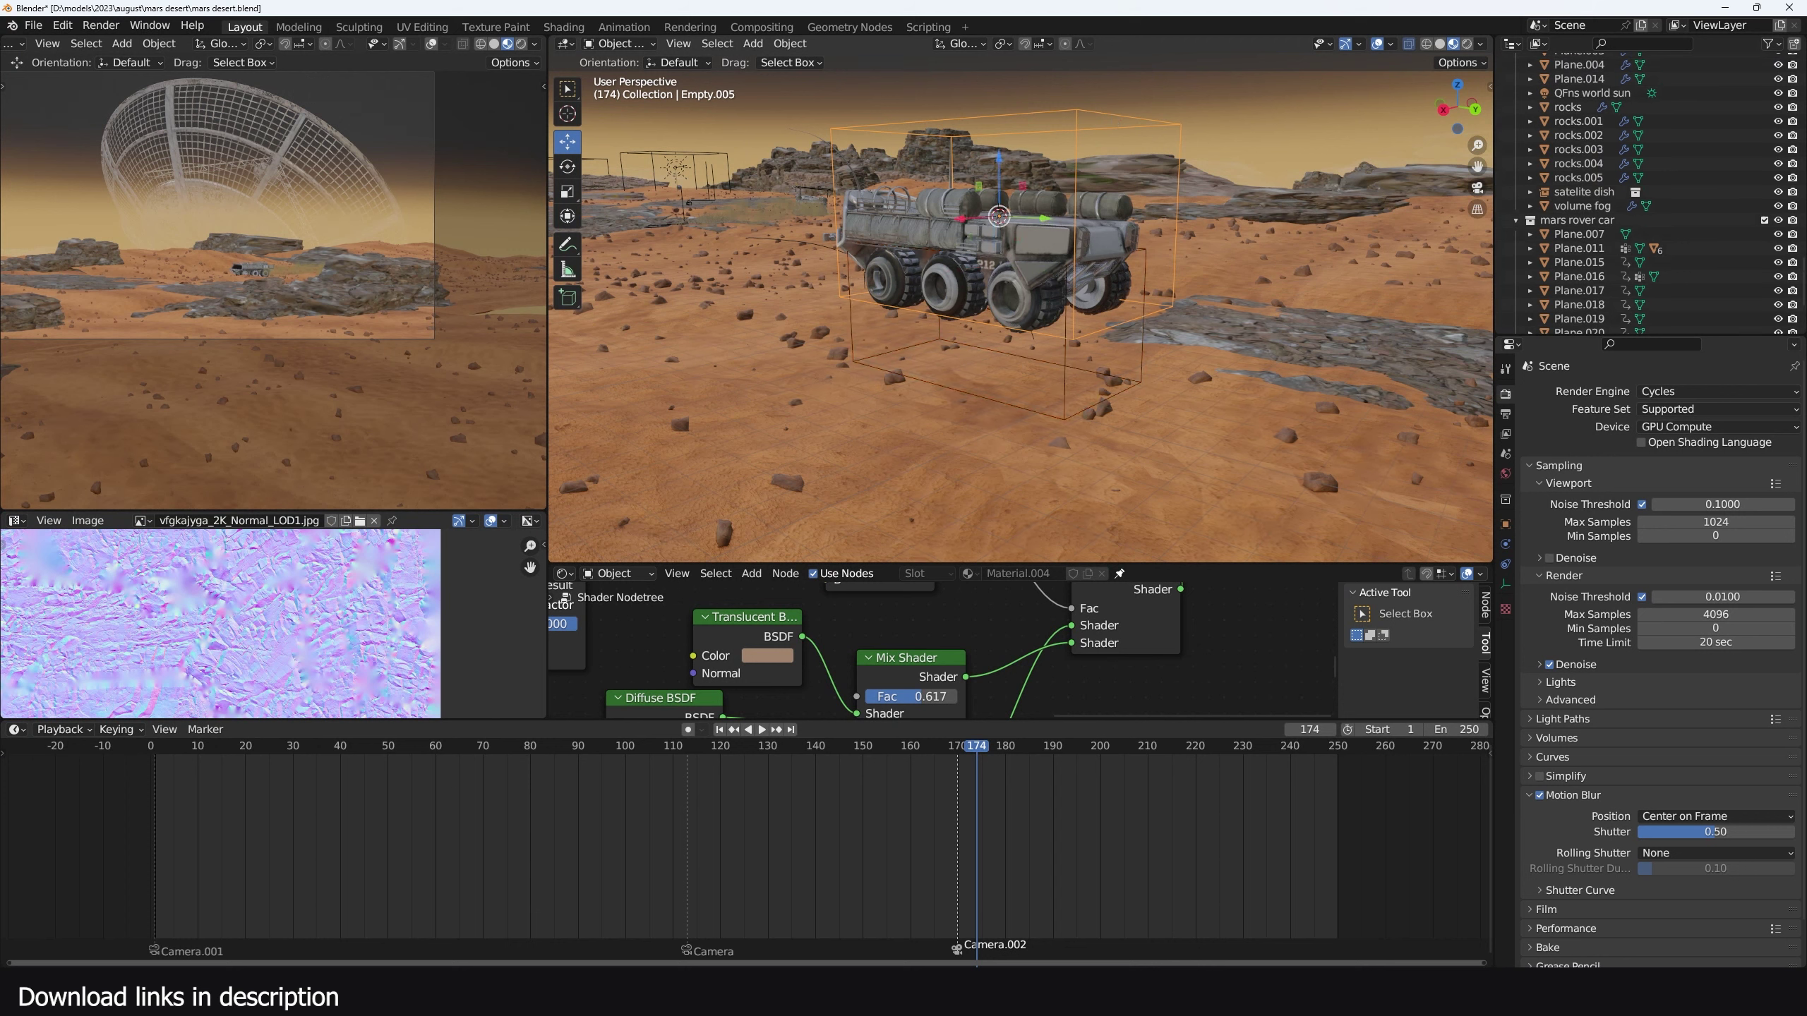
Test the parenting by freely rotating the enclosing cube empty, and discard the rotation
key(r)
key(r)
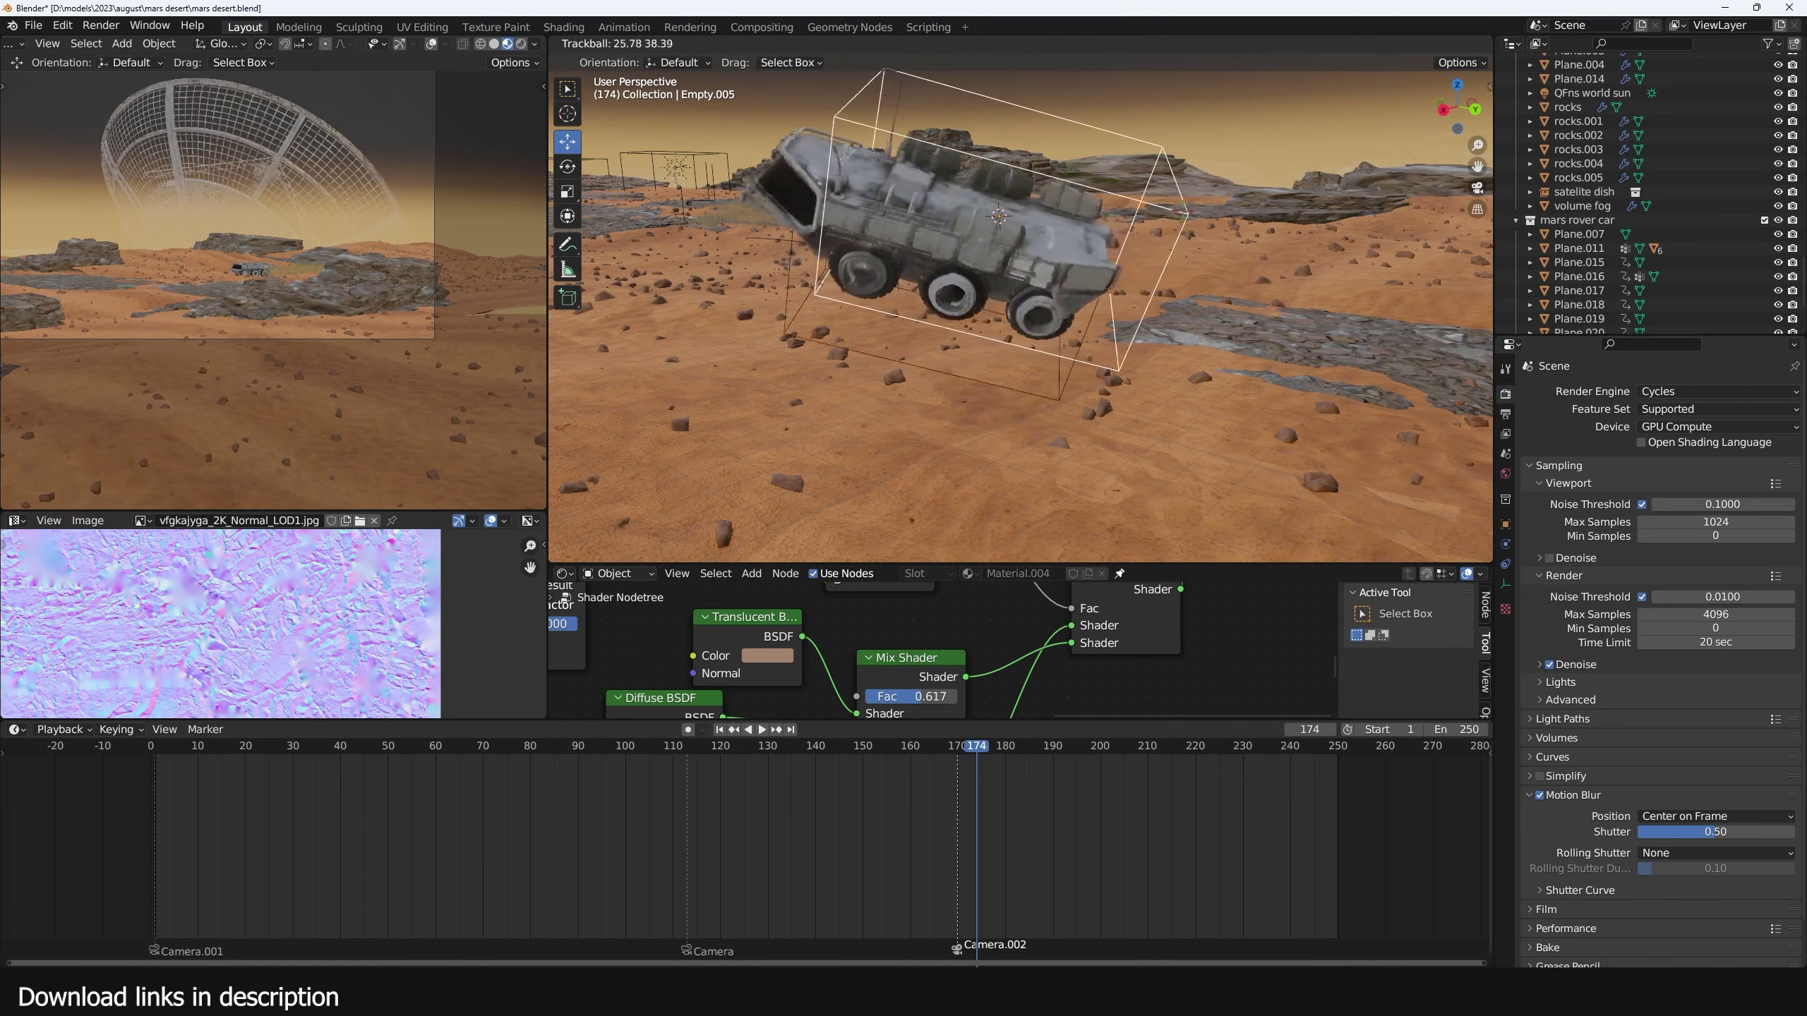
right_click(1130, 195)
Add a Bezier curve in top view and delete all of its default control points
key(KP_7)
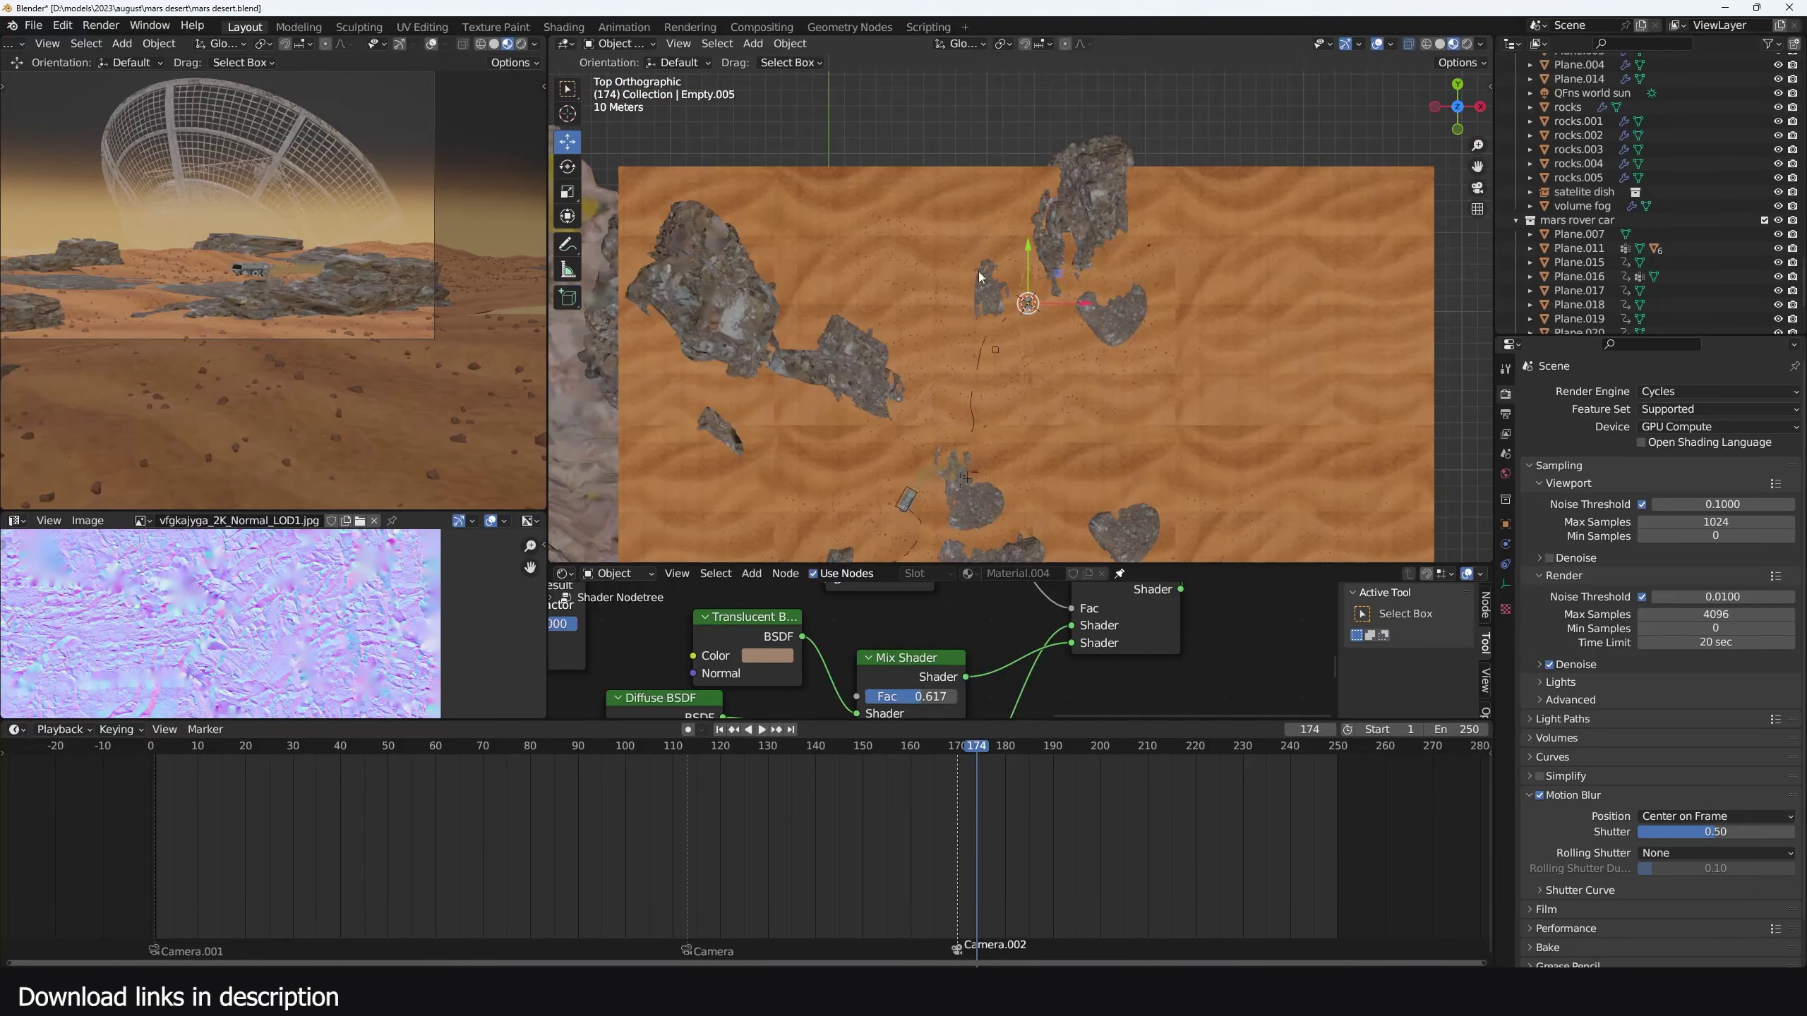
scroll(978, 271, down, 5)
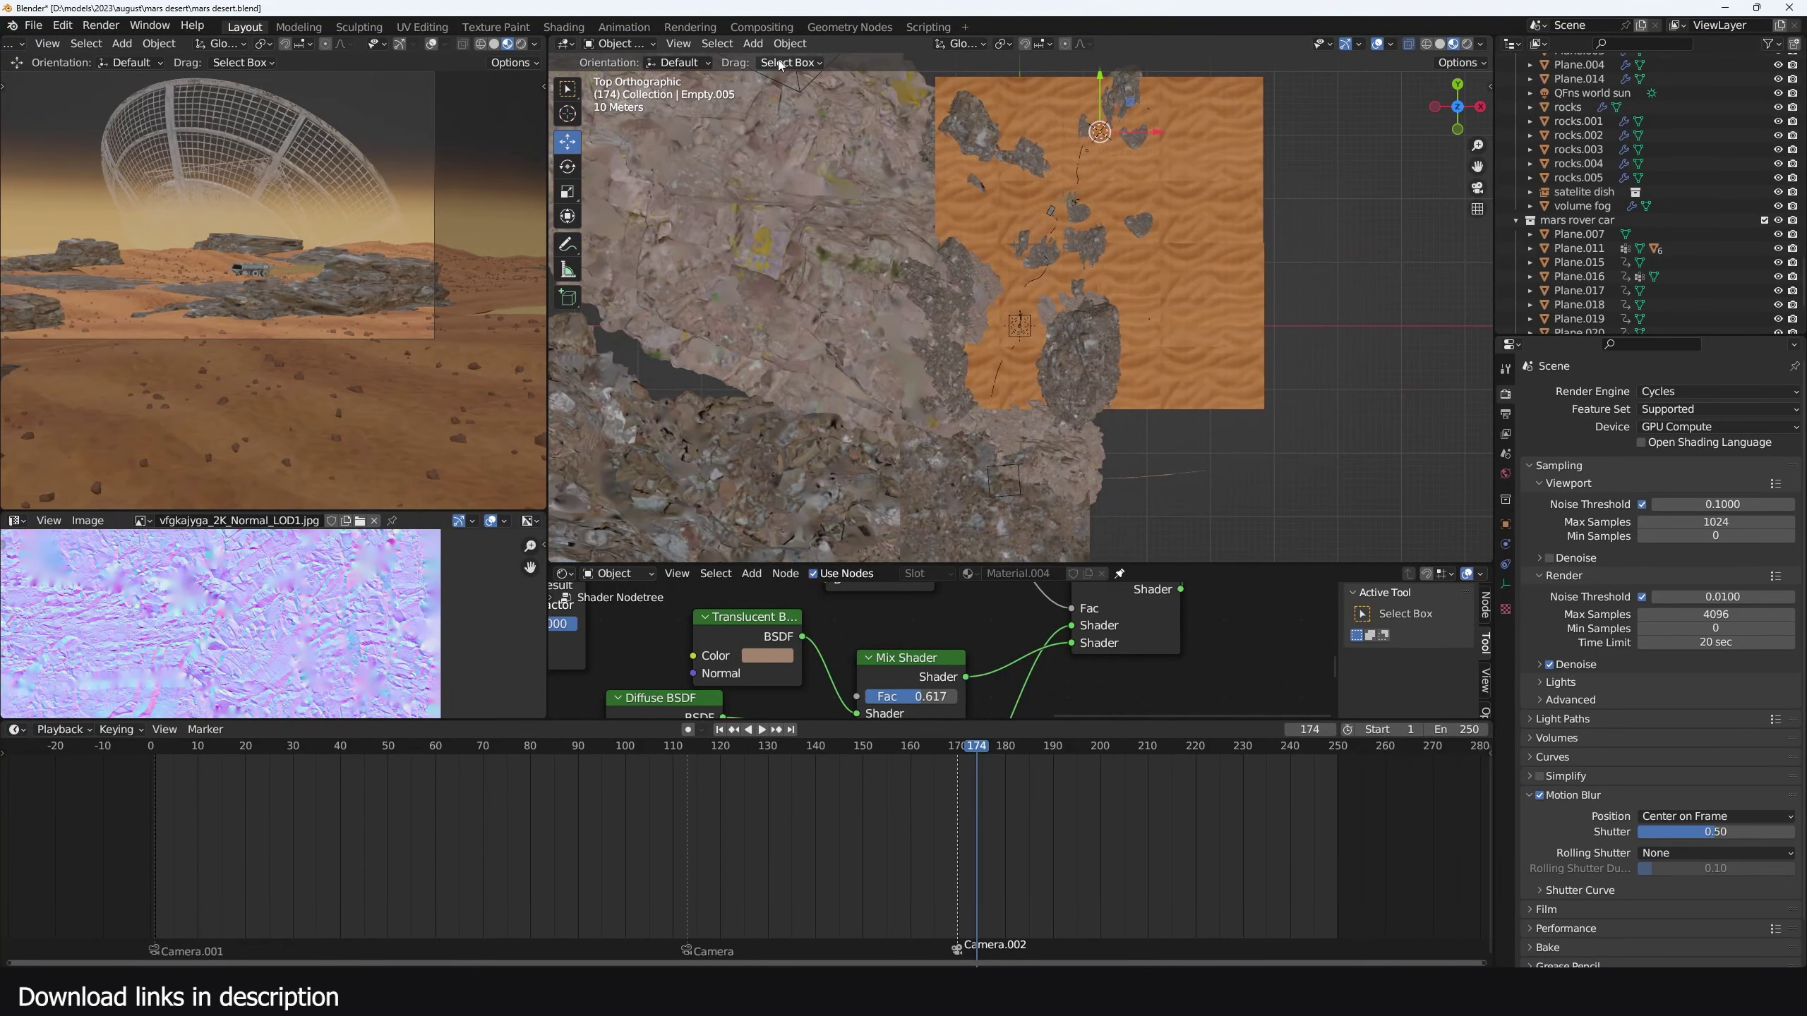
key(shift+a)
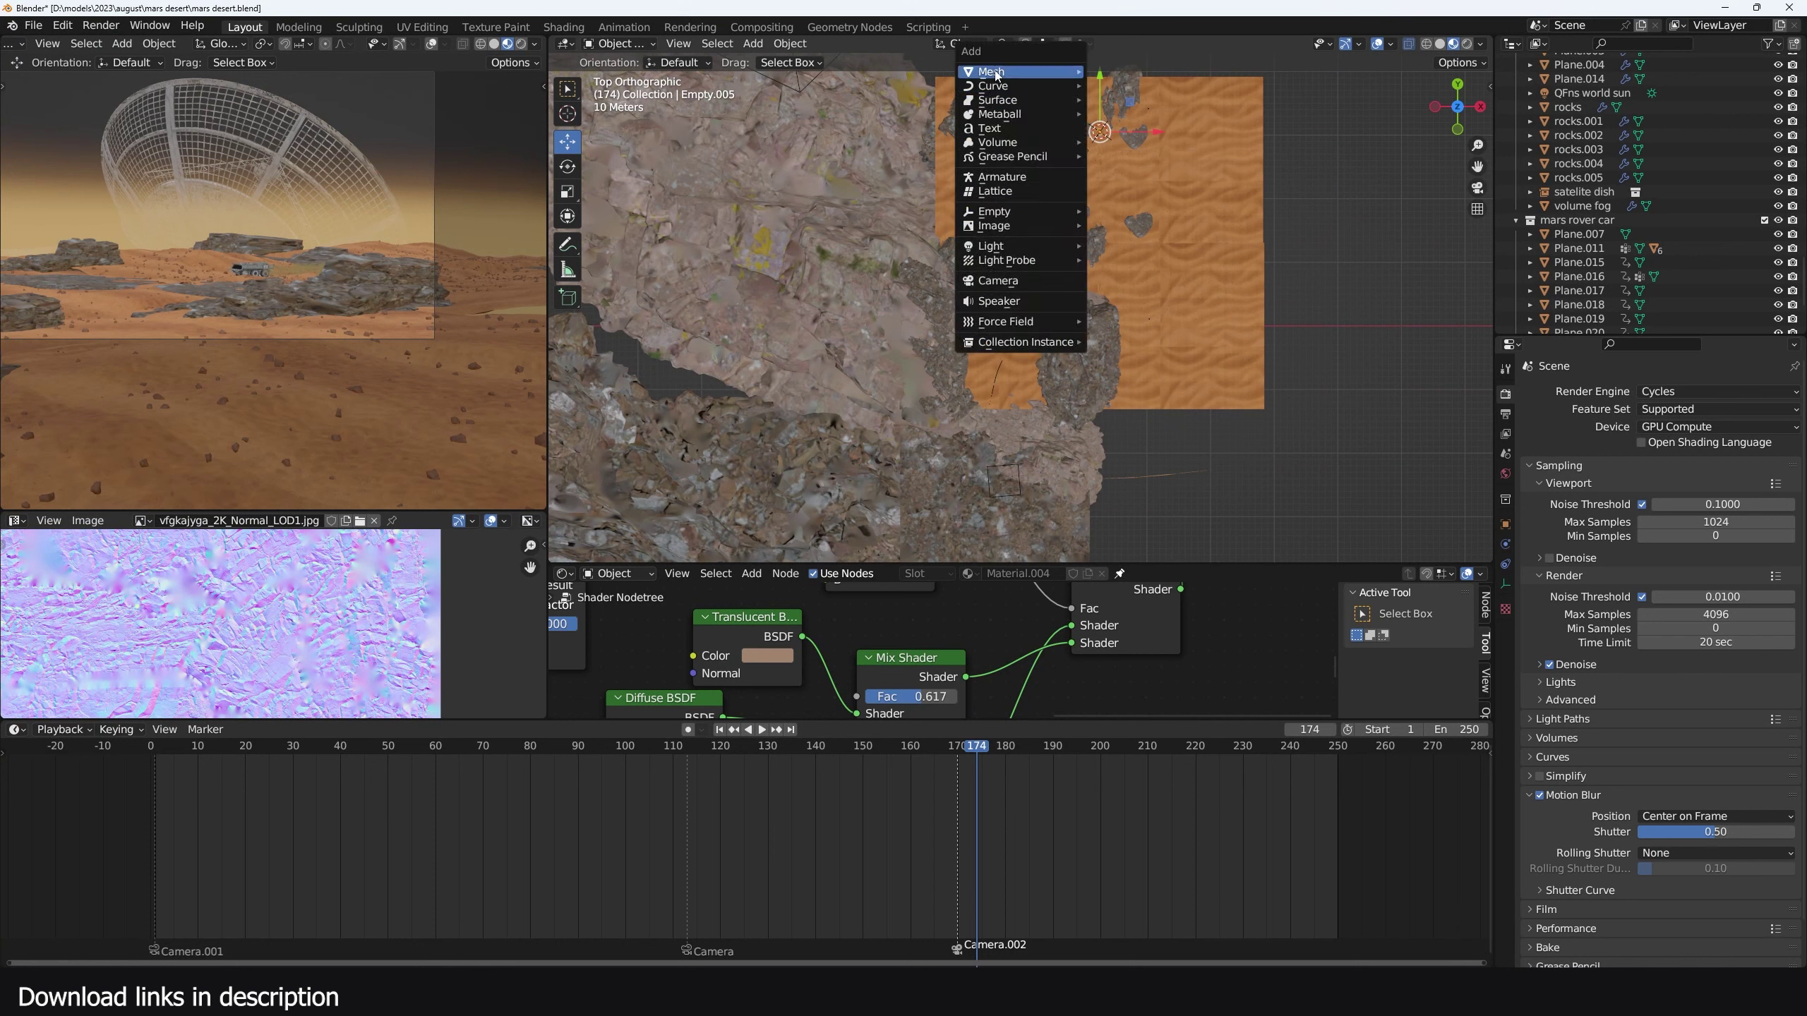
click(1120, 98)
key(Tab)
key(x)
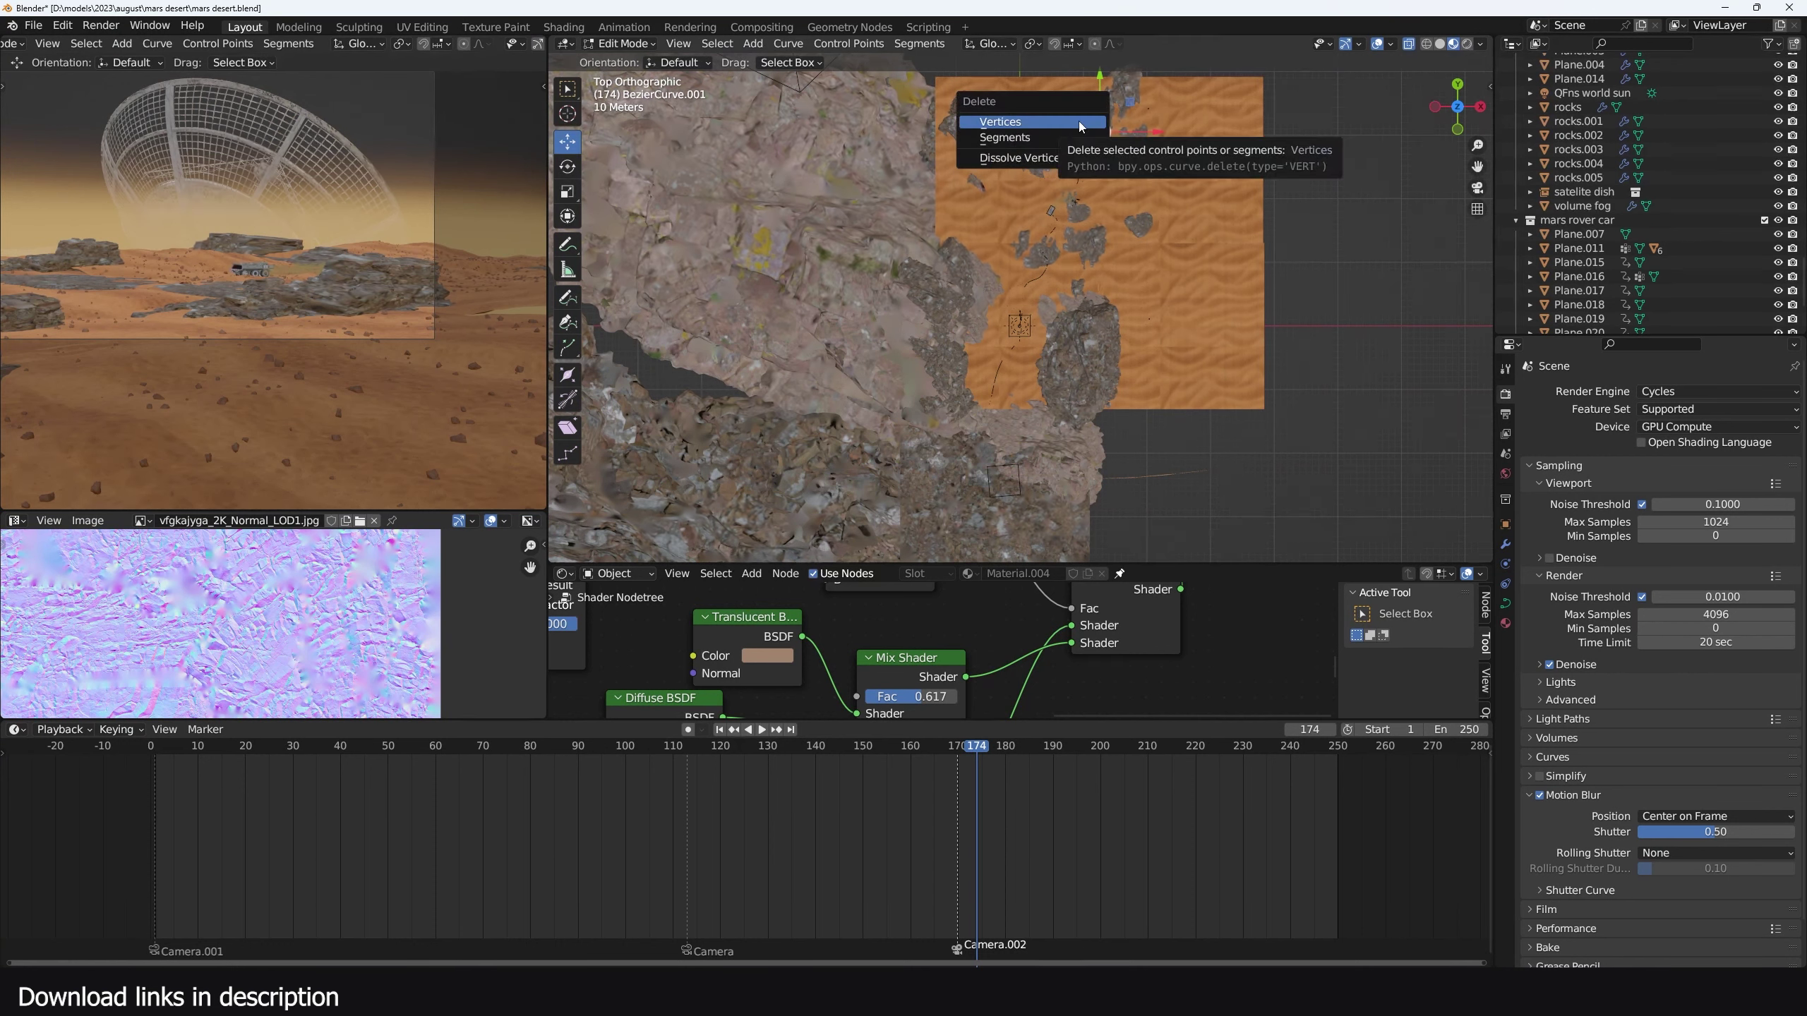
click(1078, 122)
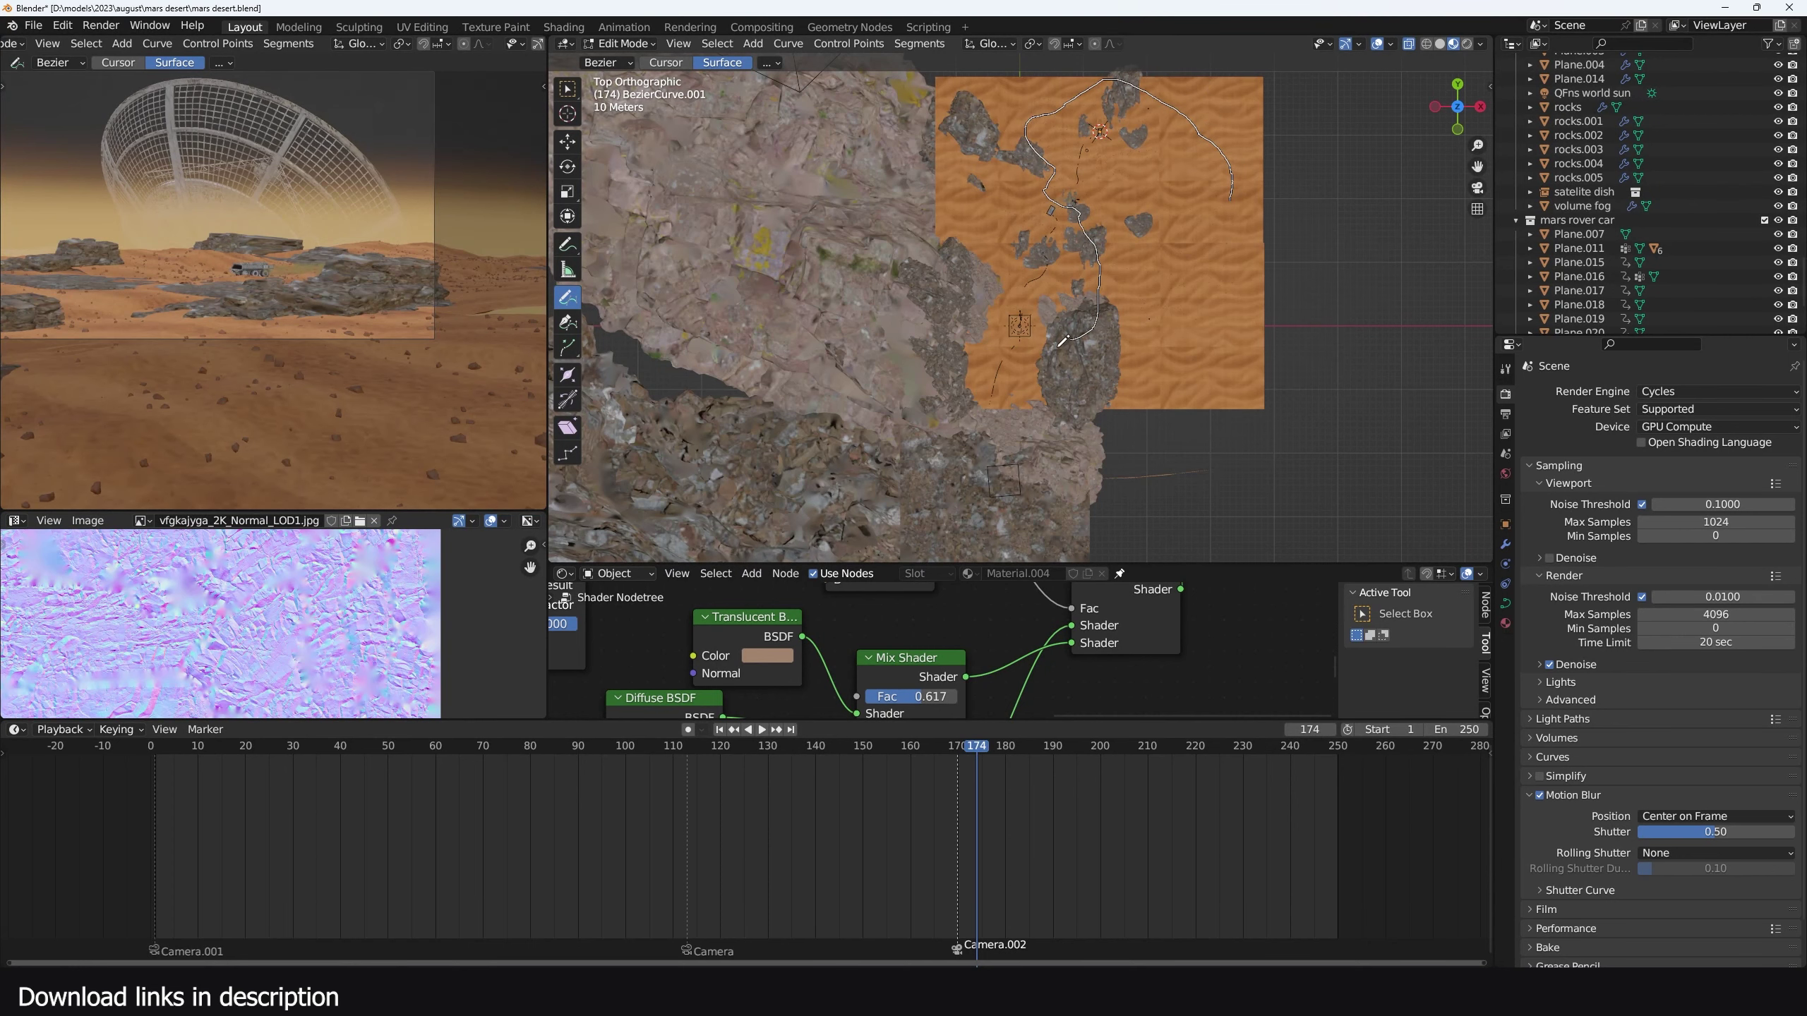
Inspect how the first drawn path curve lies over the rocks, and clear it from the curve object
key(Tab)
middle_drag(974, 332, 907, 197)
scroll(900, 201, up, 3)
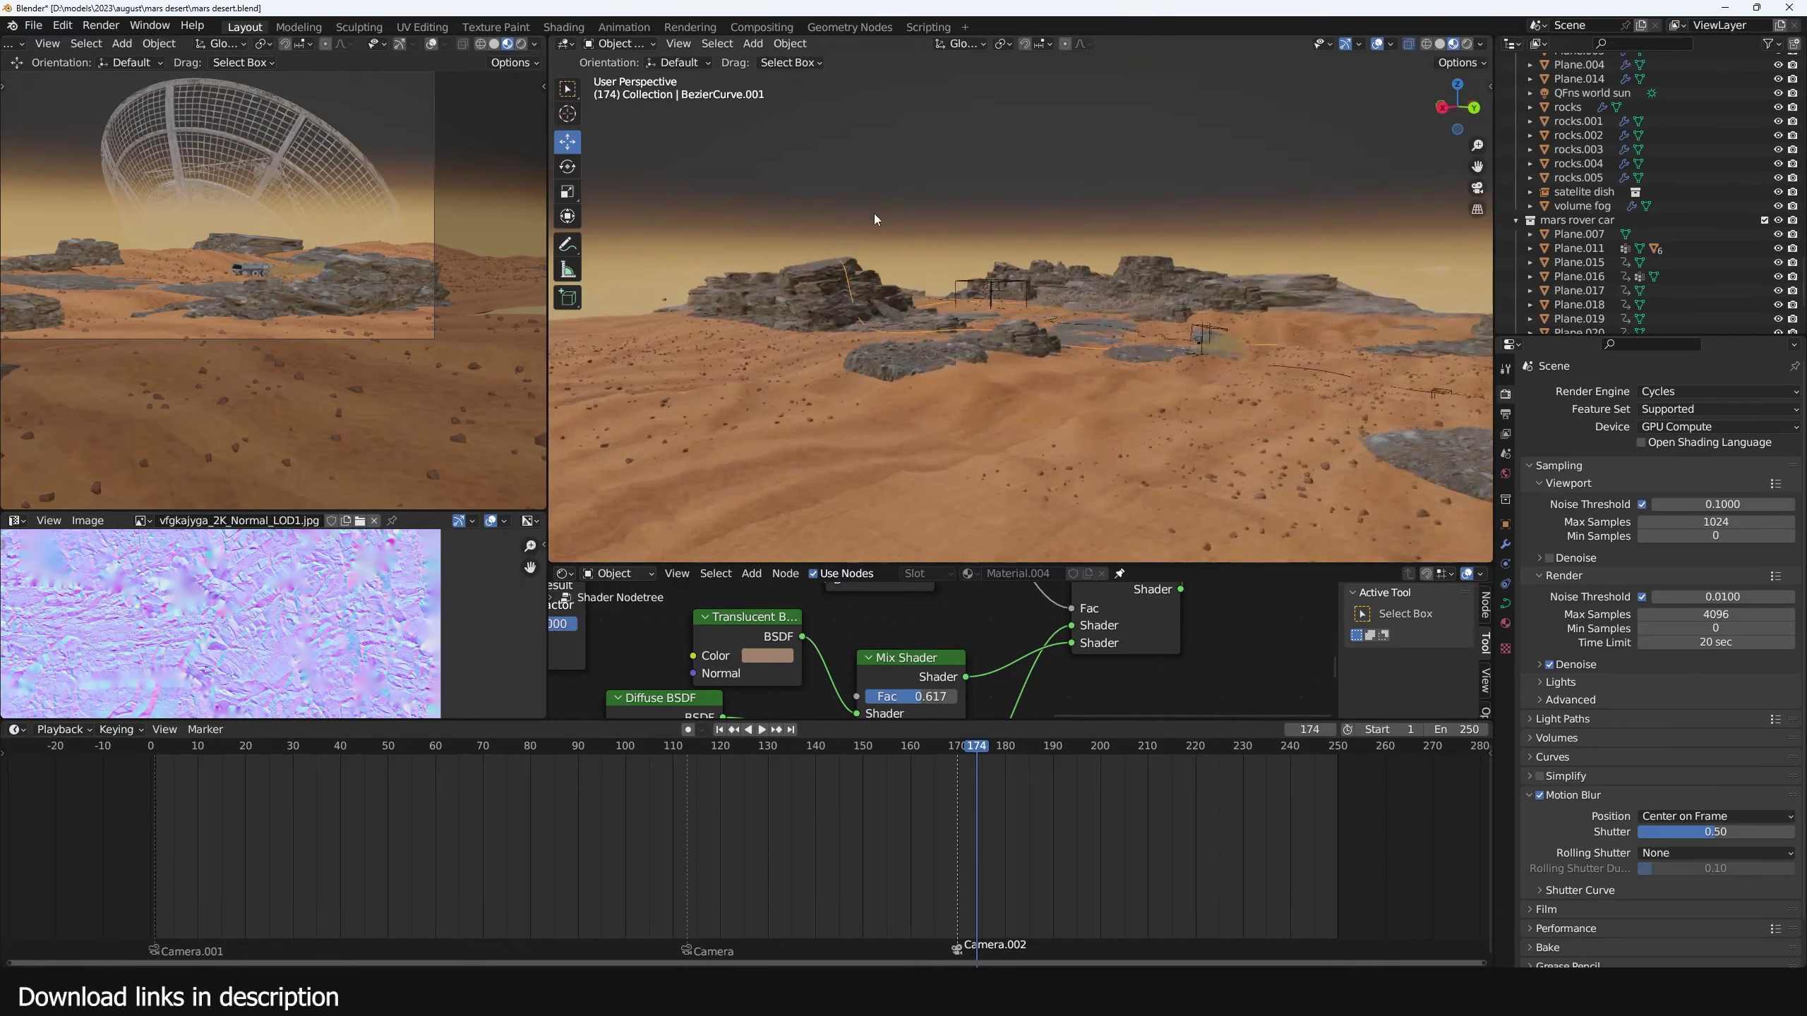
scroll(777, 353, up, 5)
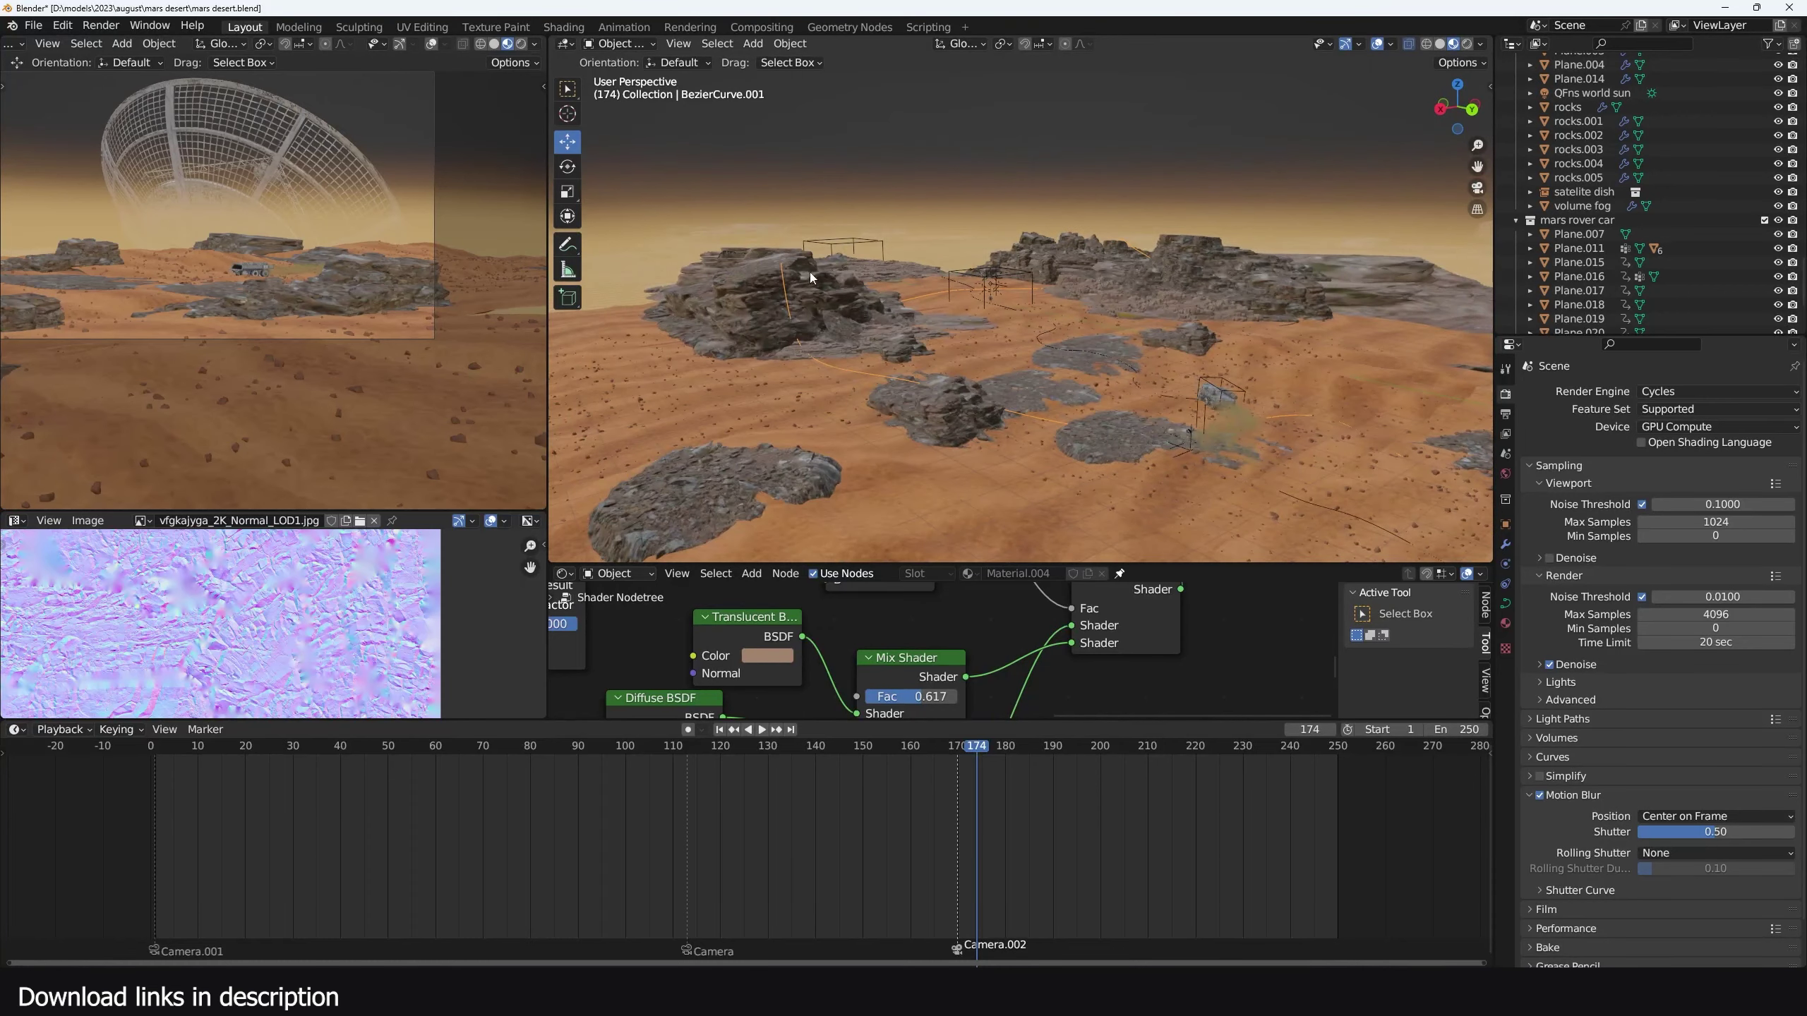
middle_drag(811, 271, 848, 581)
middle_drag(850, 340, 954, 262)
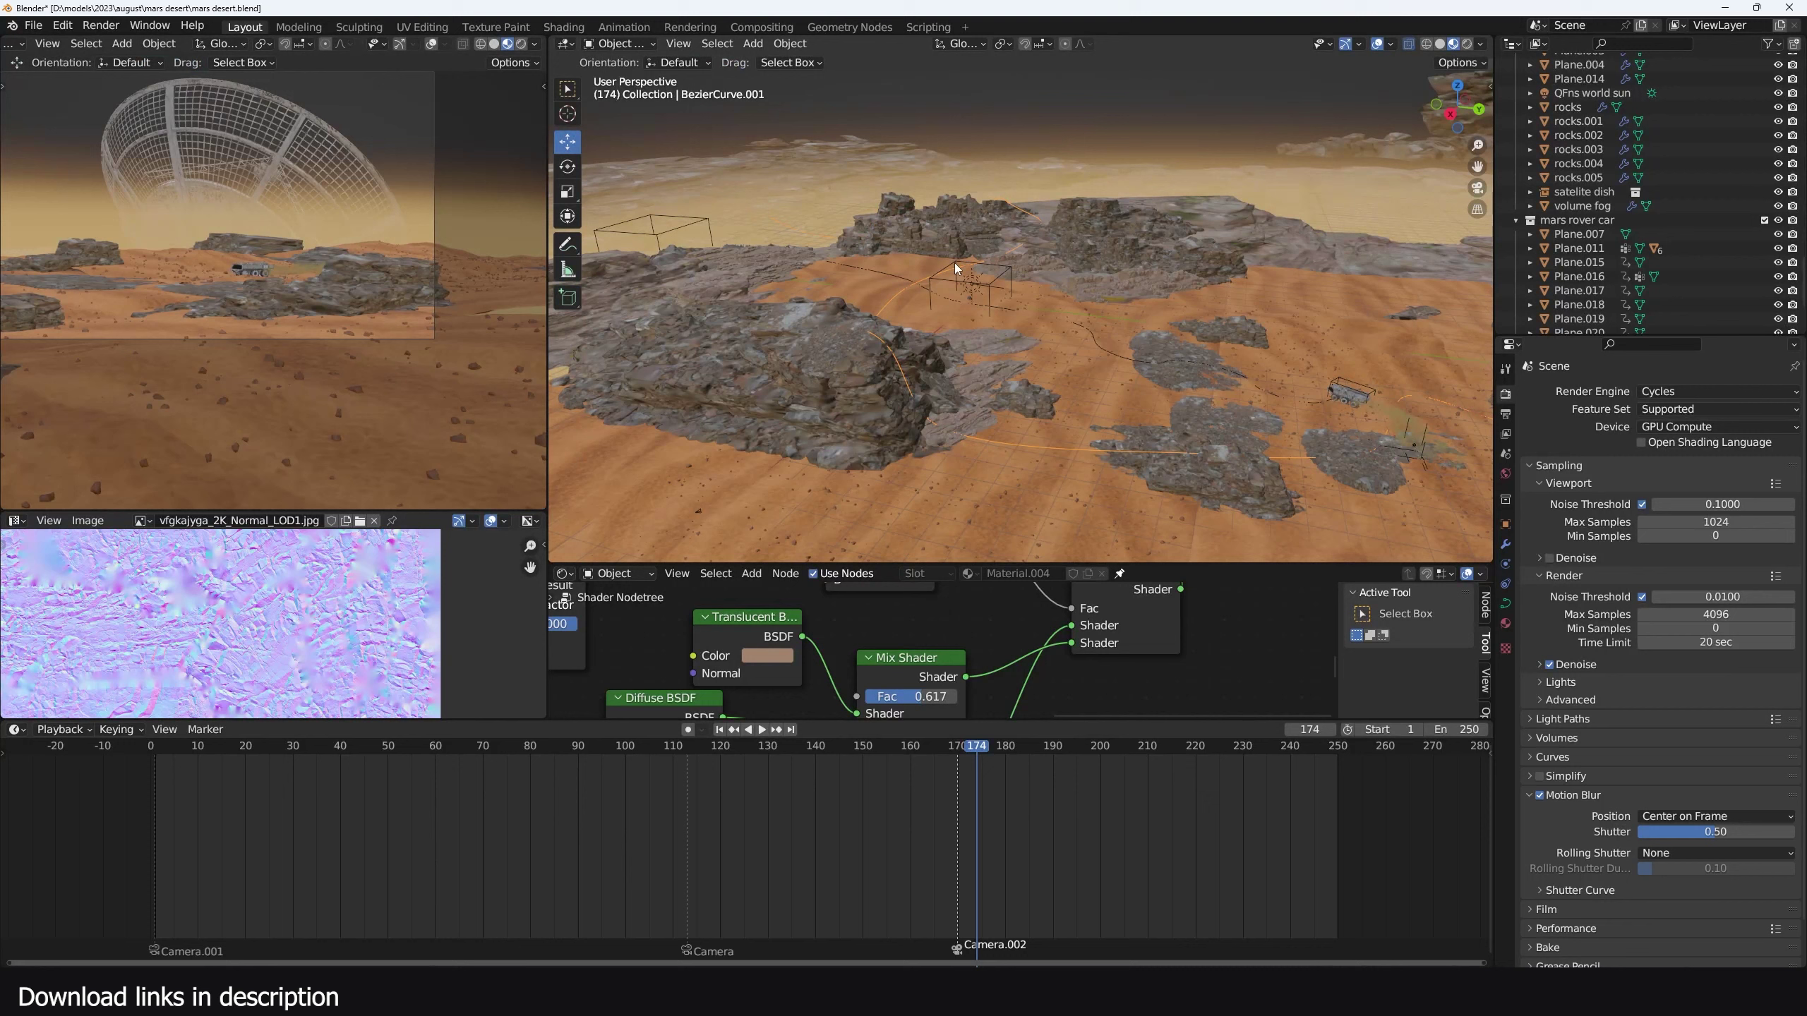
key(Tab)
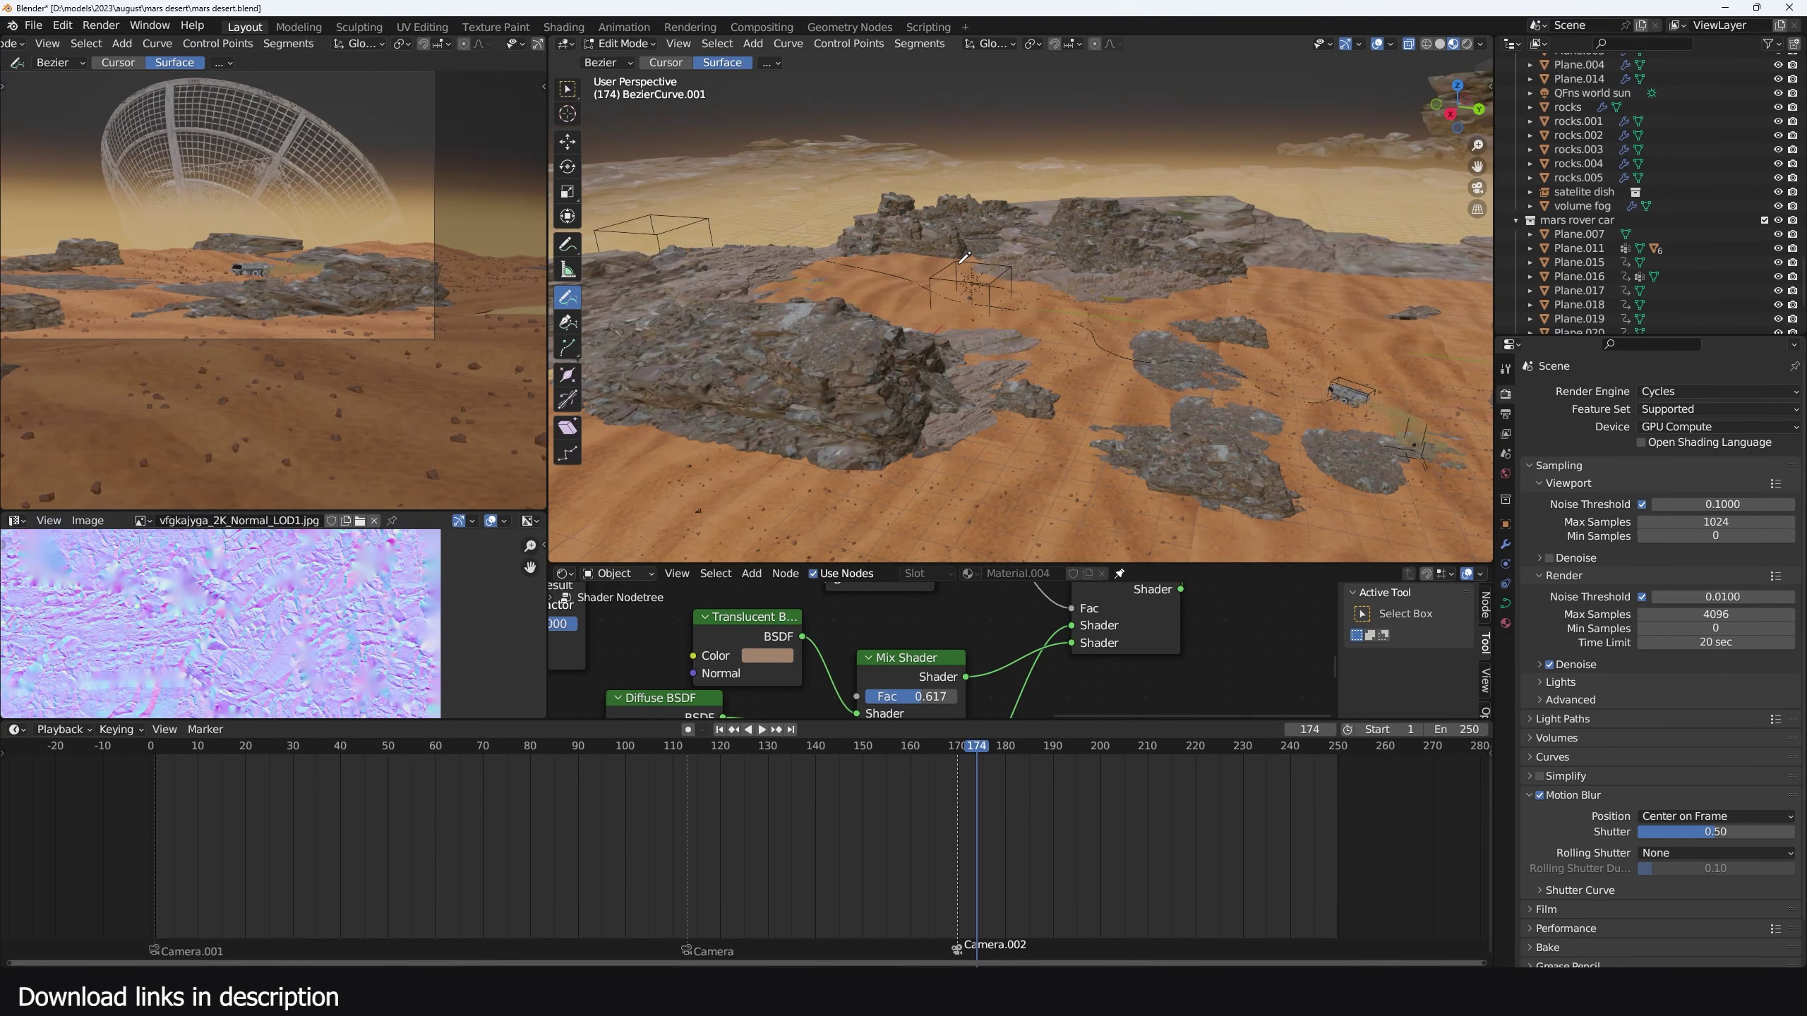
Draw a new path curve on the terrain surface from top view and set its Draw Curve error to 0.7639 m
key(KP_7)
scroll(661, 274, down, 4)
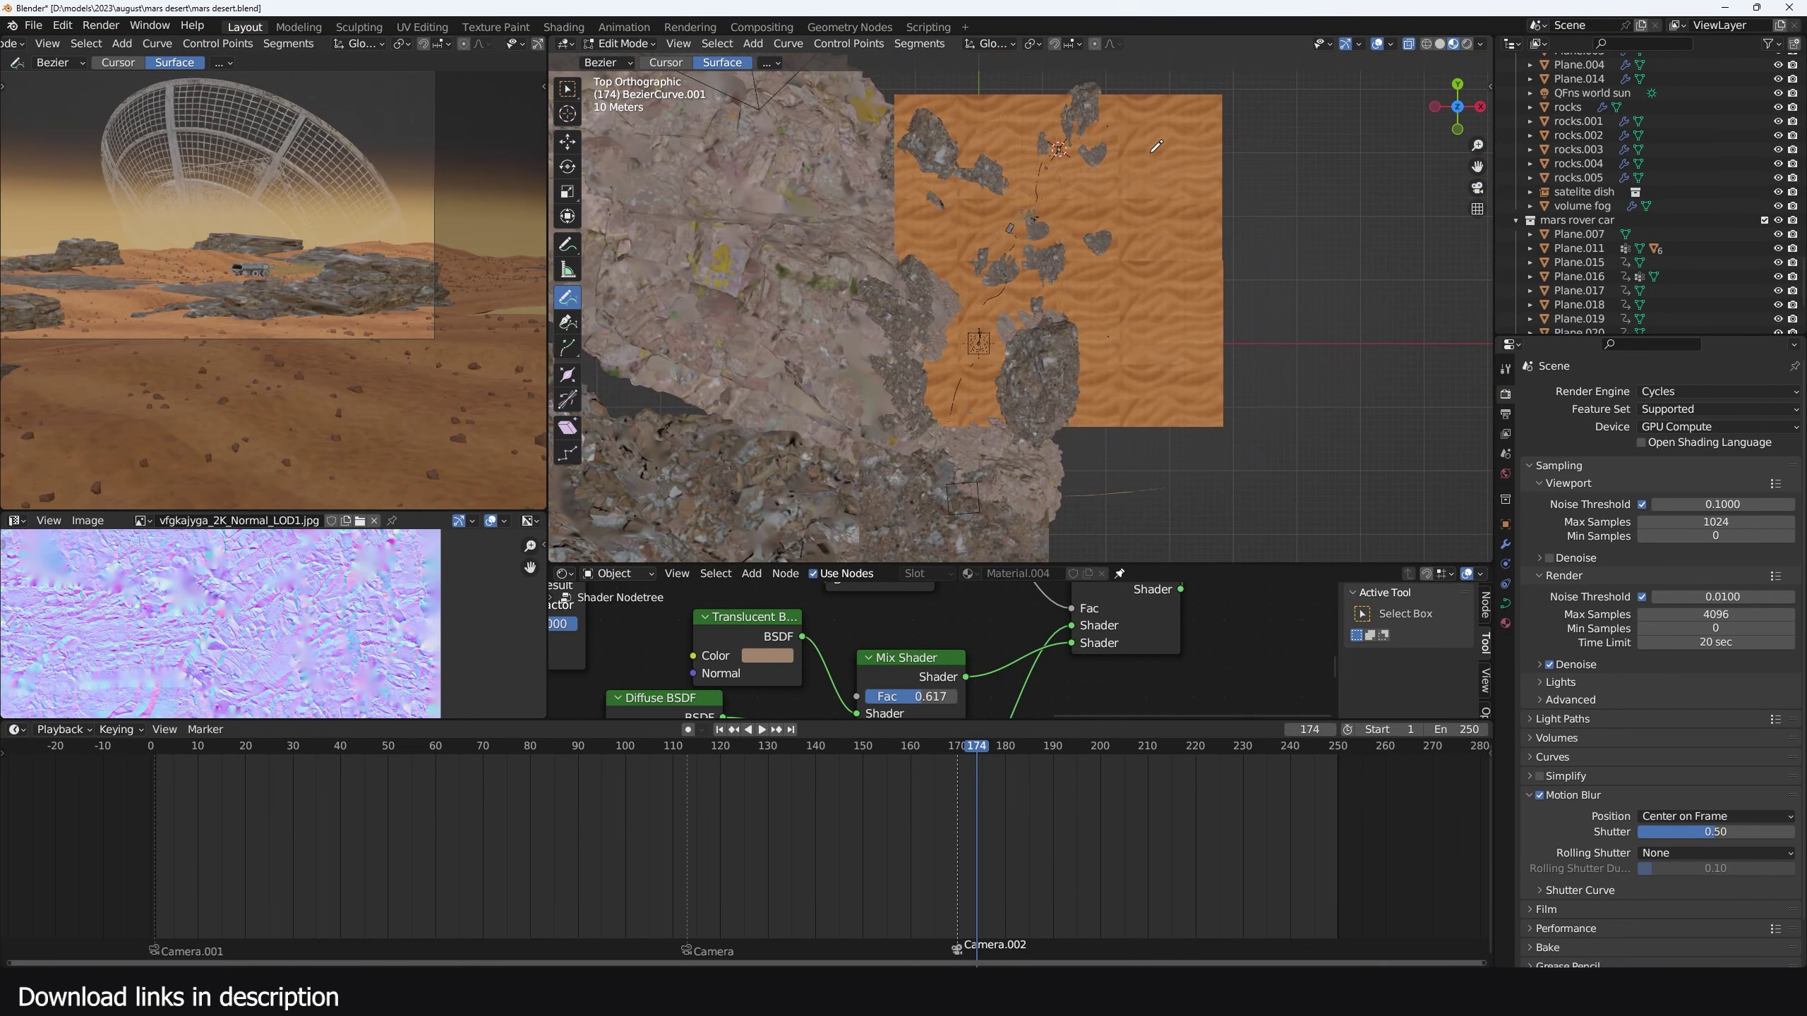
drag(1043, 264, 1041, 265)
mouse_move(1041, 264)
middle_down()
mouse_move(918, 347)
mouse_move(923, 363)
mouse_move(813, 327)
middle_up()
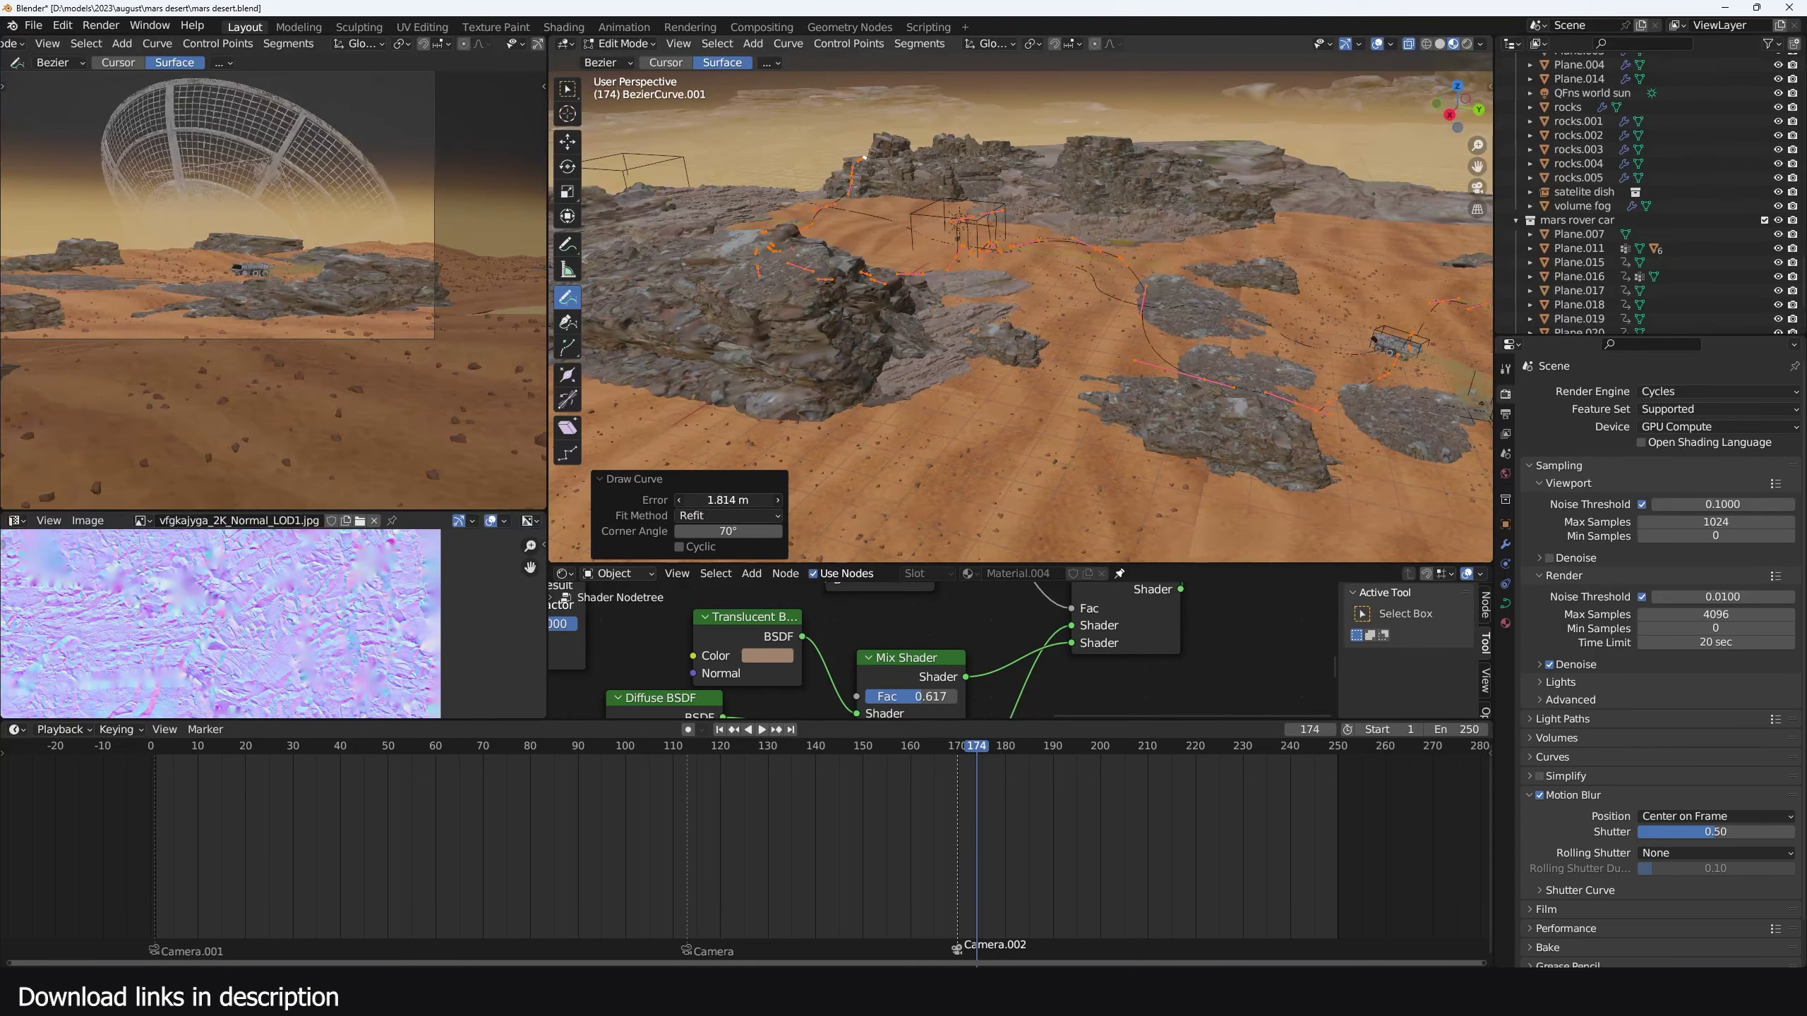
middle_drag(735, 500, 910, 299)
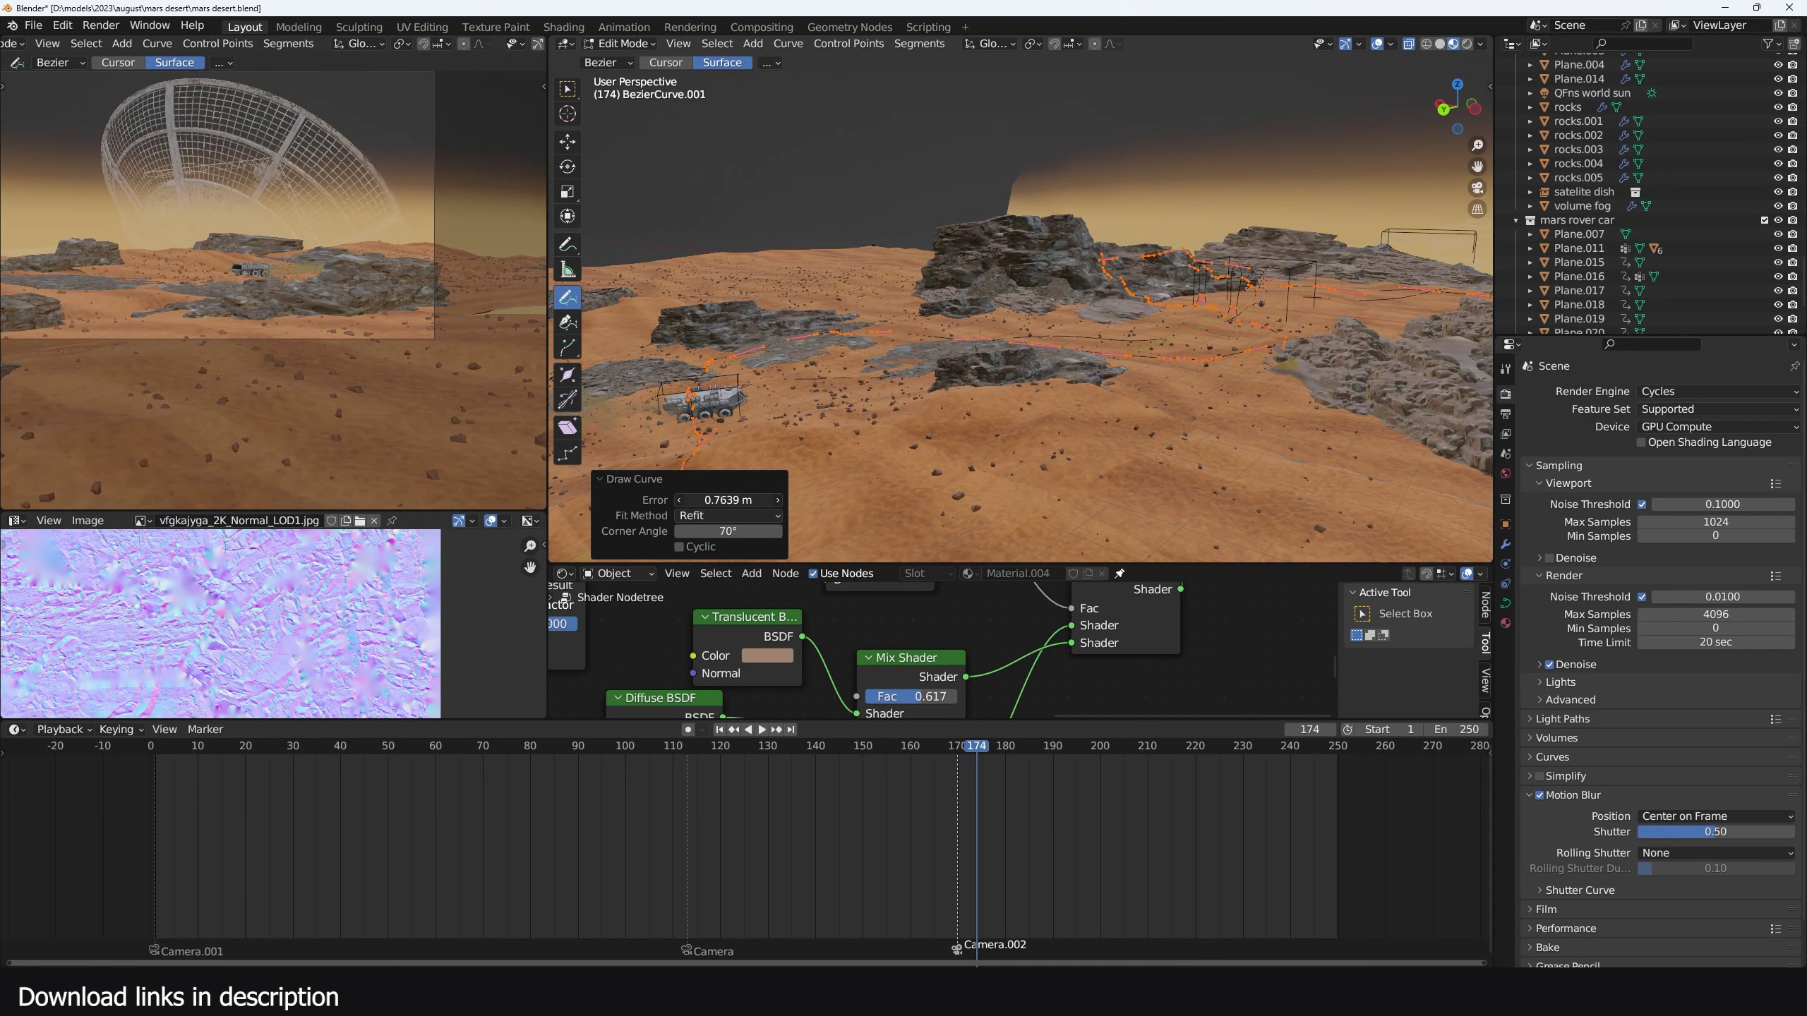
Check the curve for stray humps near the cube empty and adjust its control points with the Move tool
key(Tab)
middle_drag(909, 300, 1154, 411)
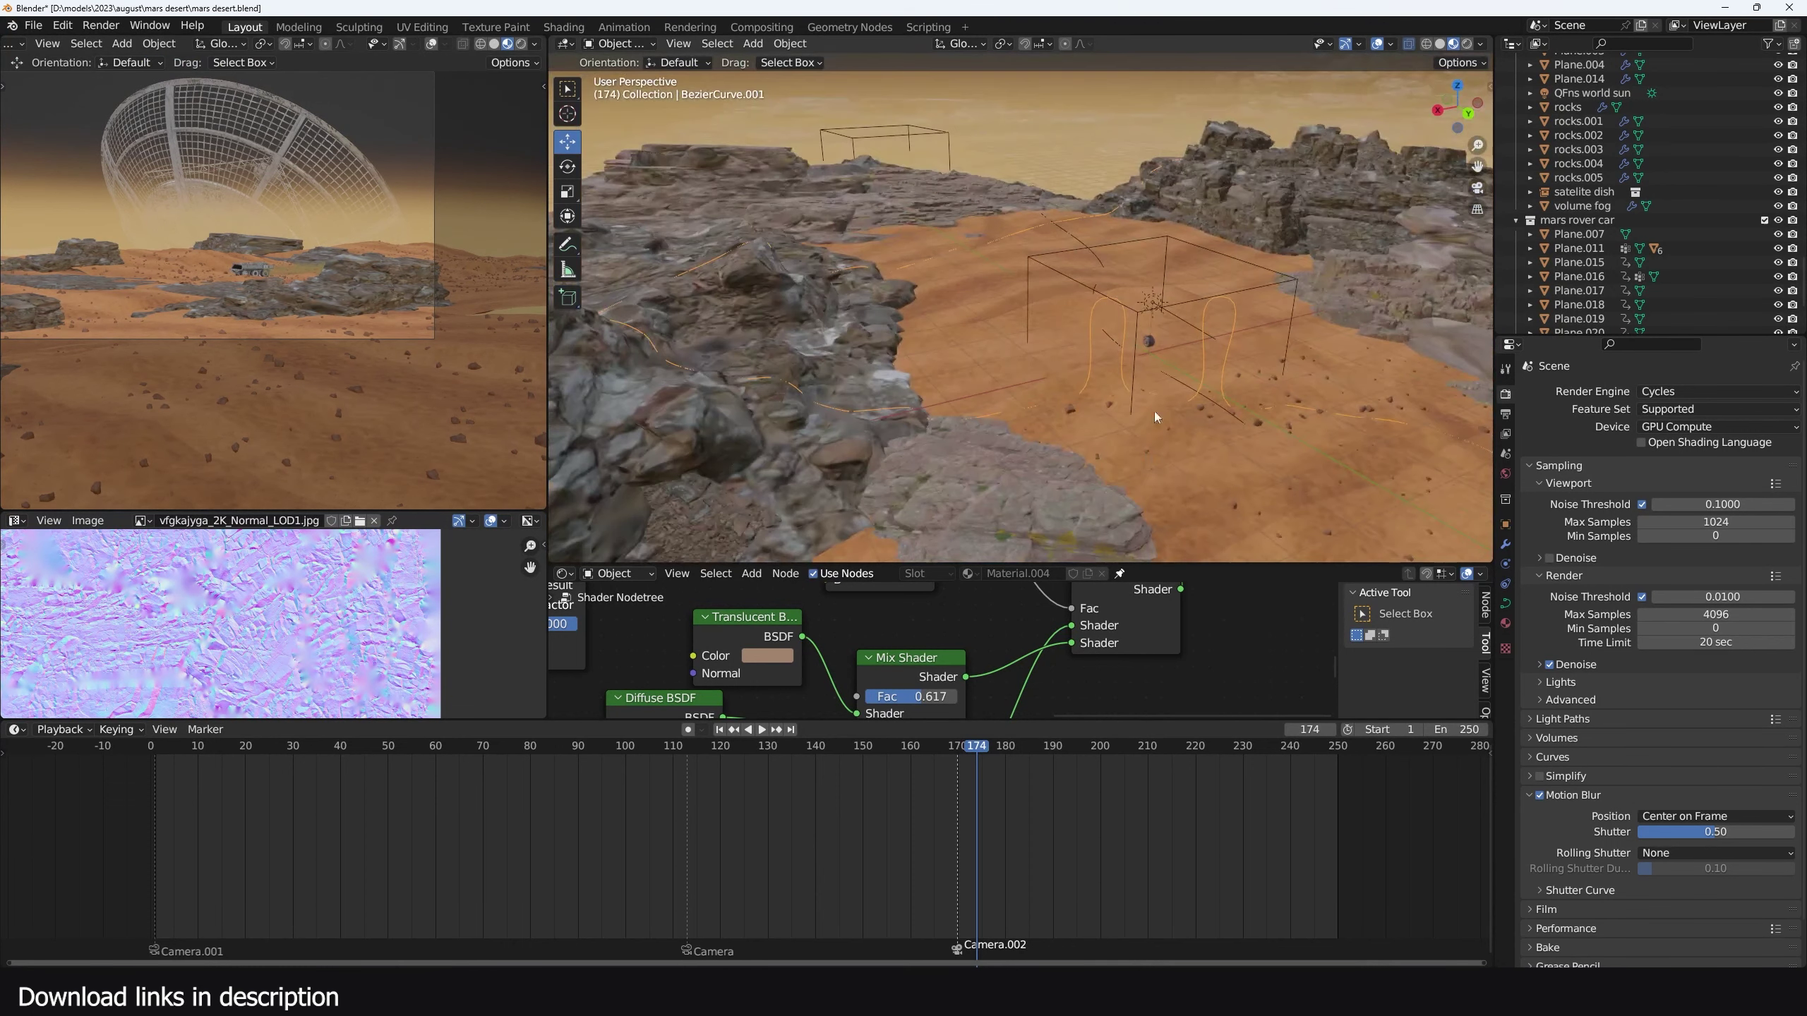
middle_drag(1107, 283, 1131, 337)
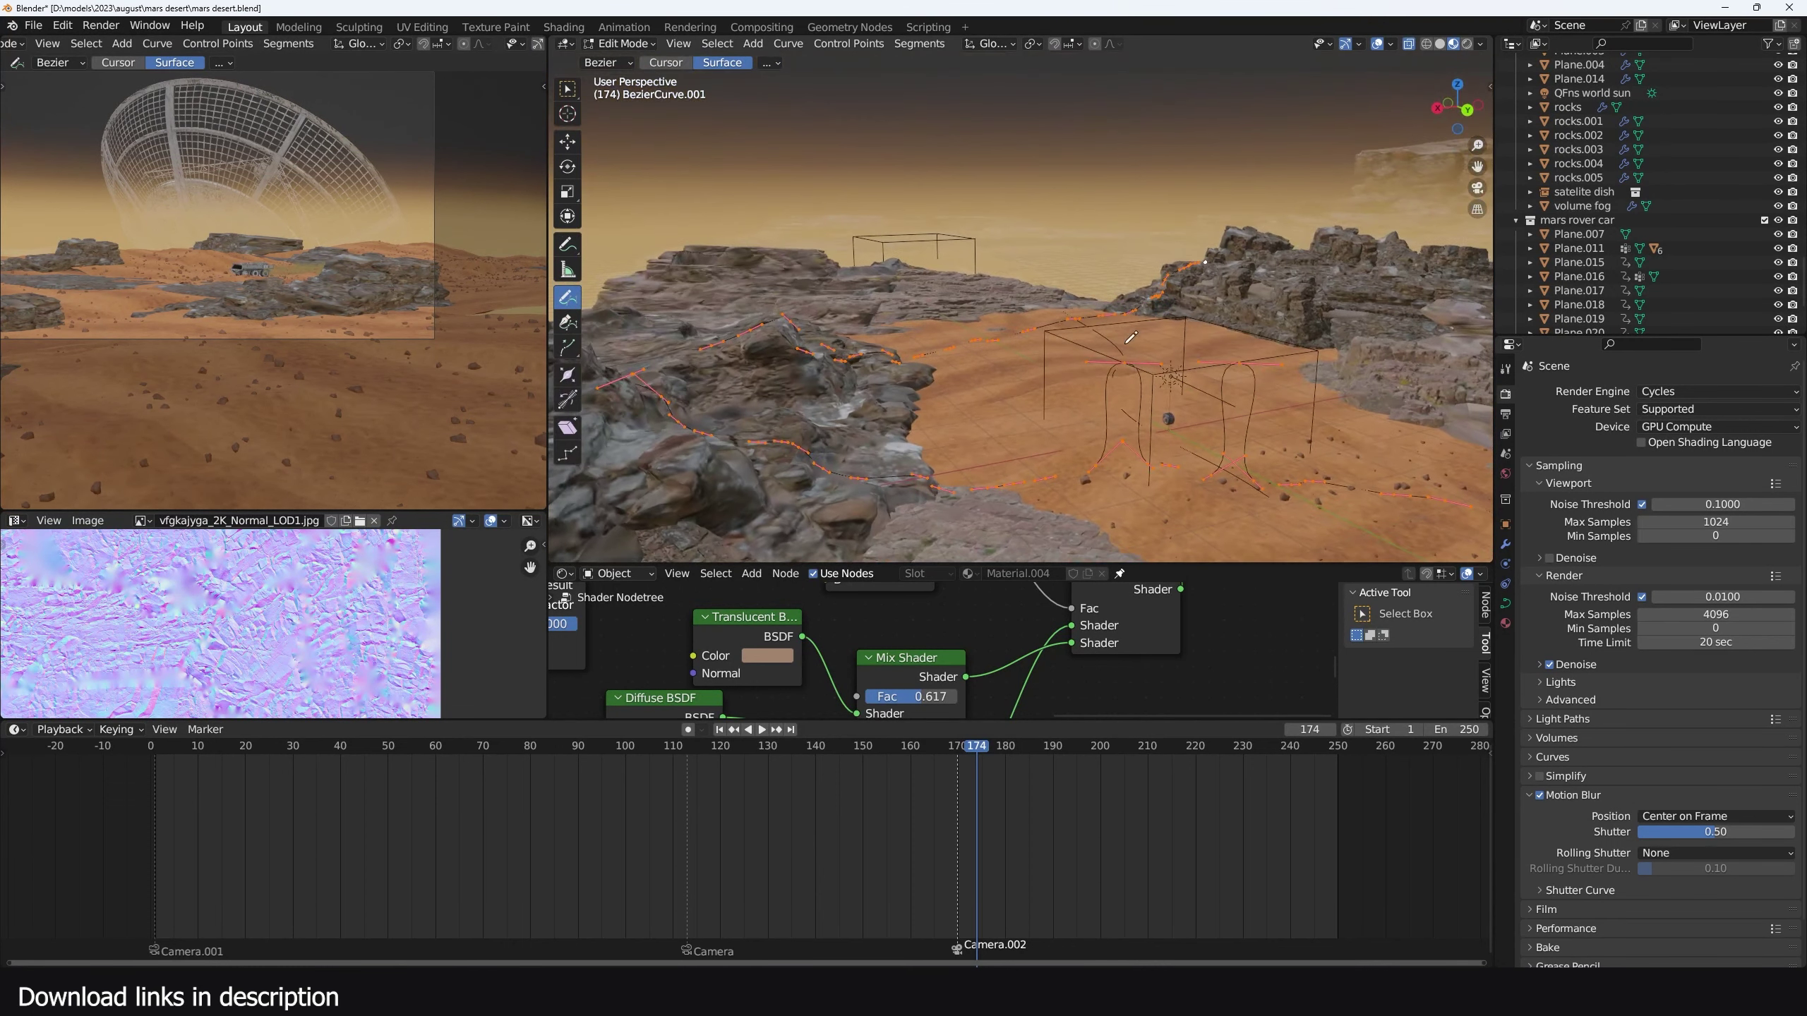
click(566, 142)
middle_drag(981, 306, 1041, 314)
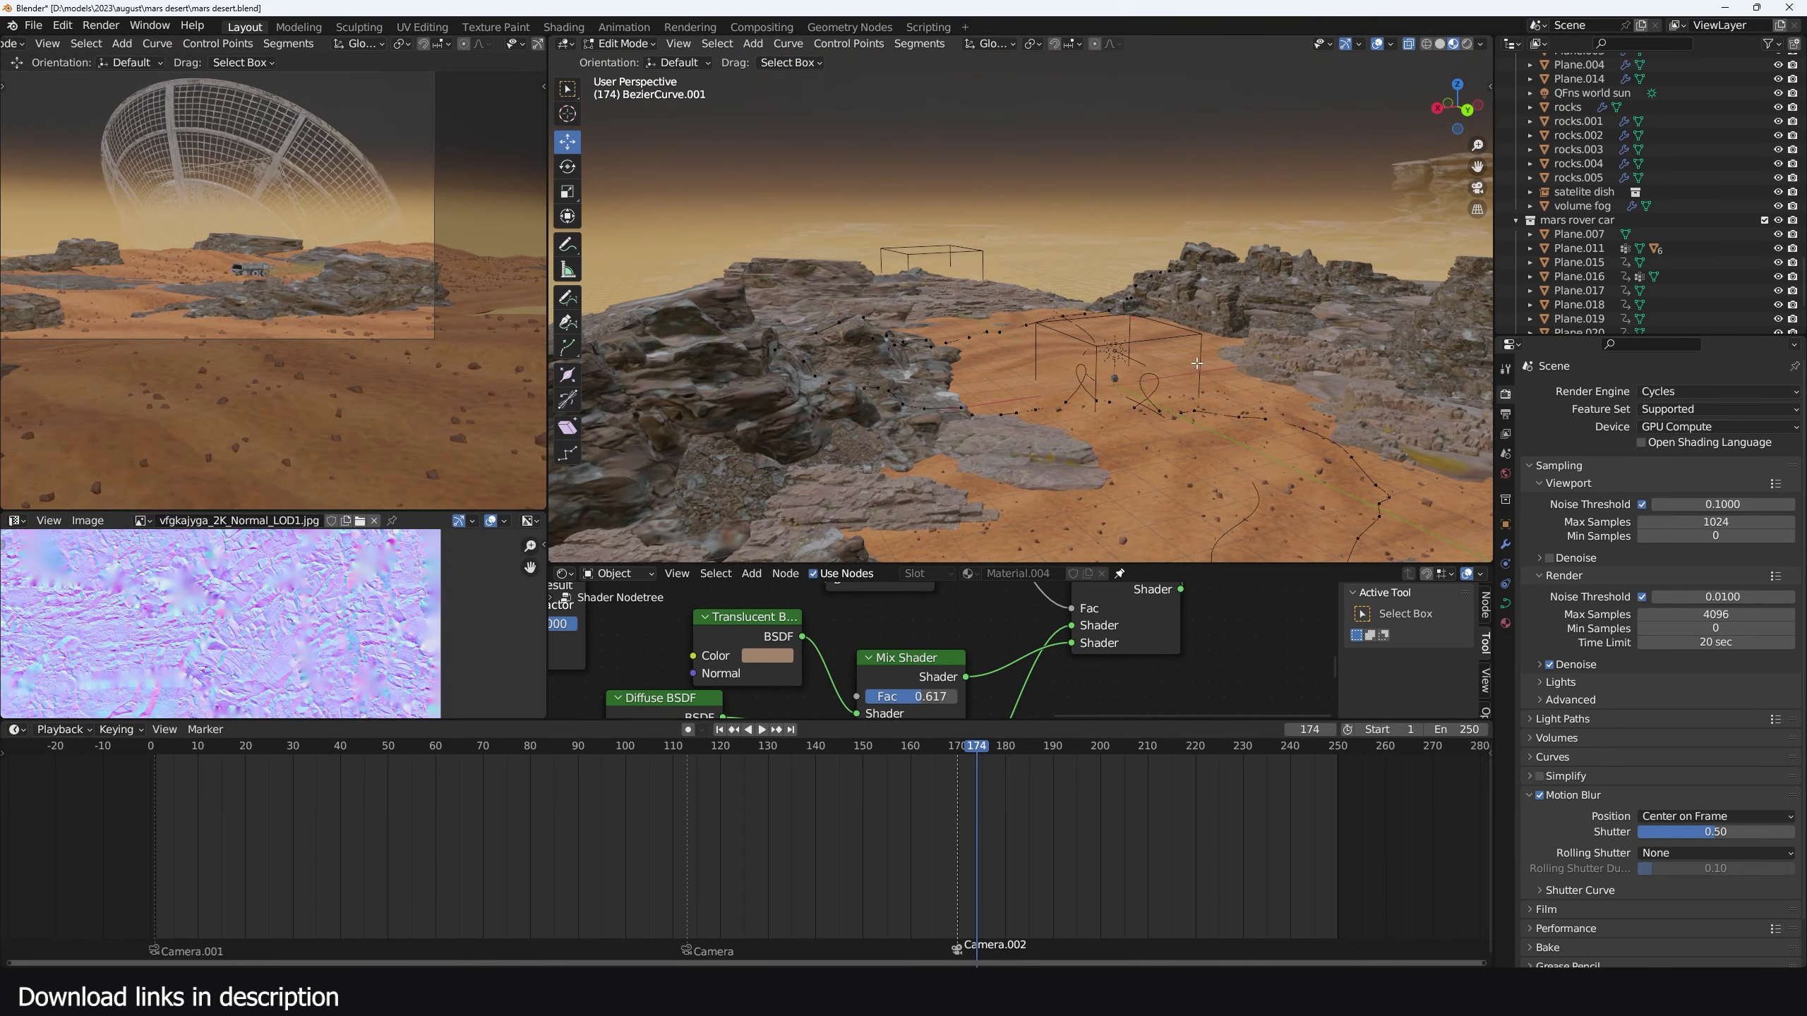
key(Tab)
Snap the rover's enclosing empty to the 3D cursor at the curve's start and rotate it about -92 degrees around global Z
middle_drag(1086, 392, 1060, 282)
click(1101, 196)
key(shift+s)
key(8)
key(r)
key(z)
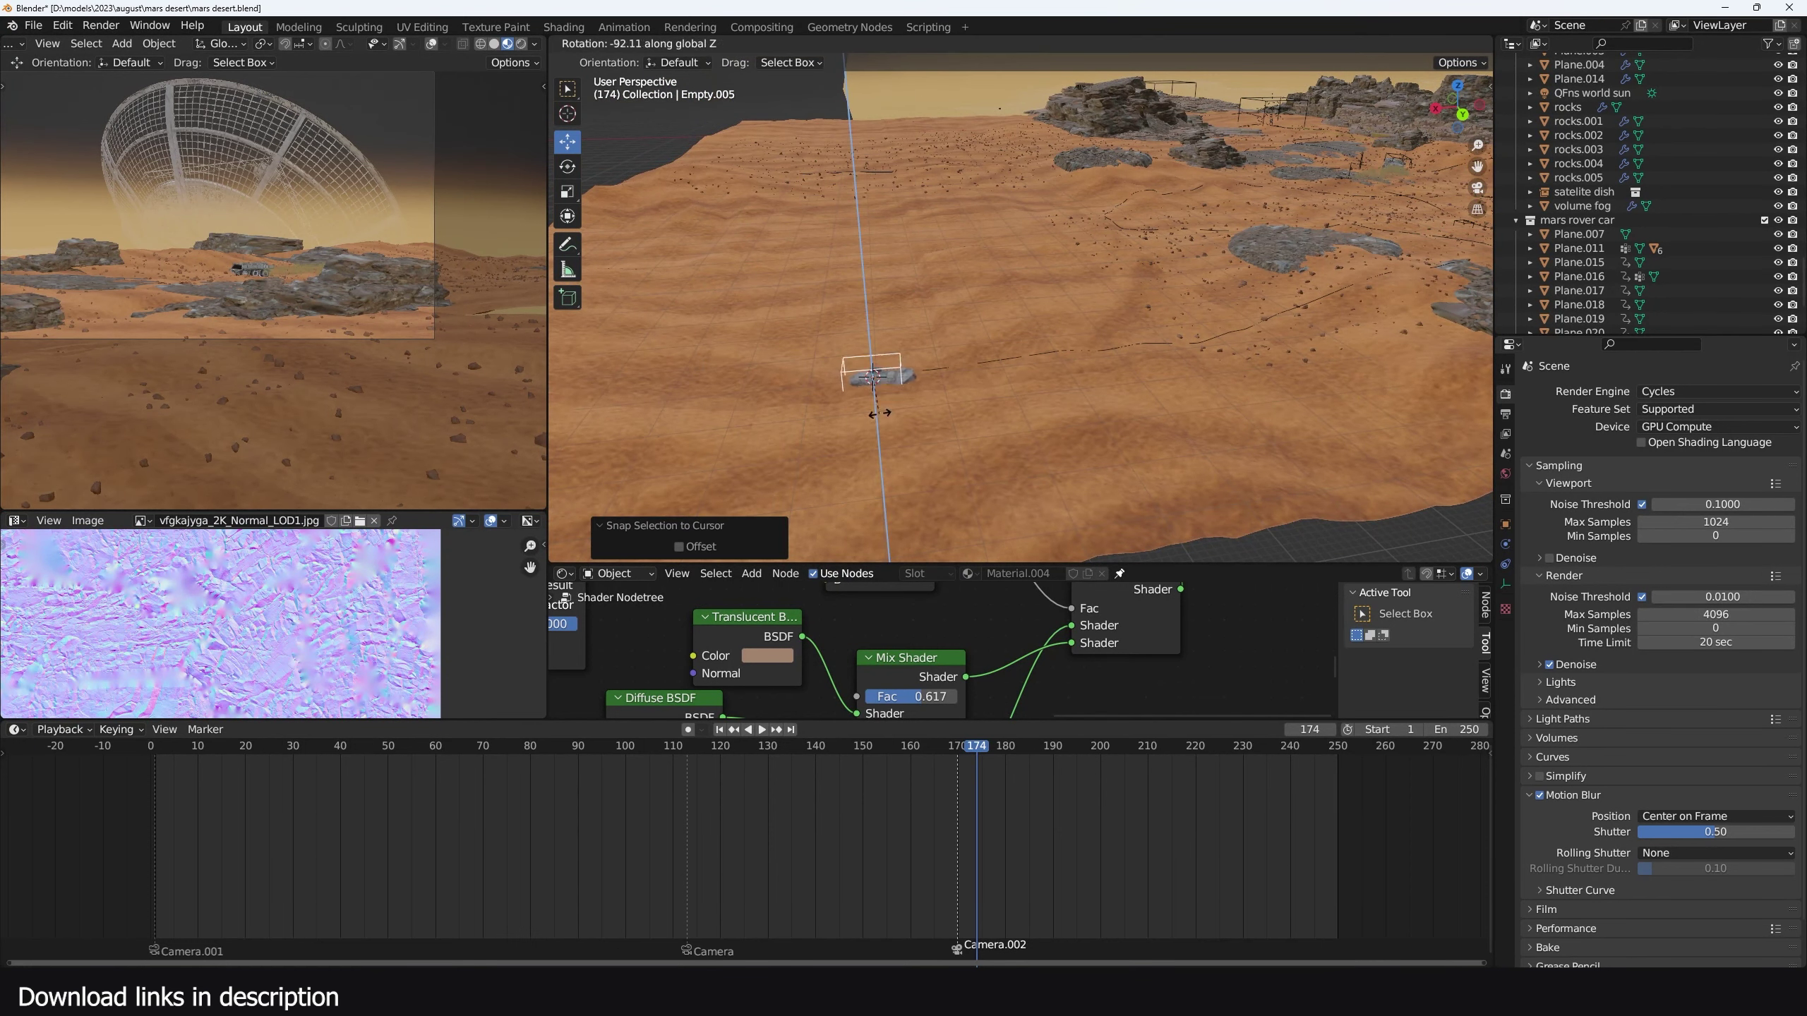
click(880, 393)
Raise the rover's enclosing empty about 3.92 m along Z to set the wheels on the terrain
key(KP_Decimal)
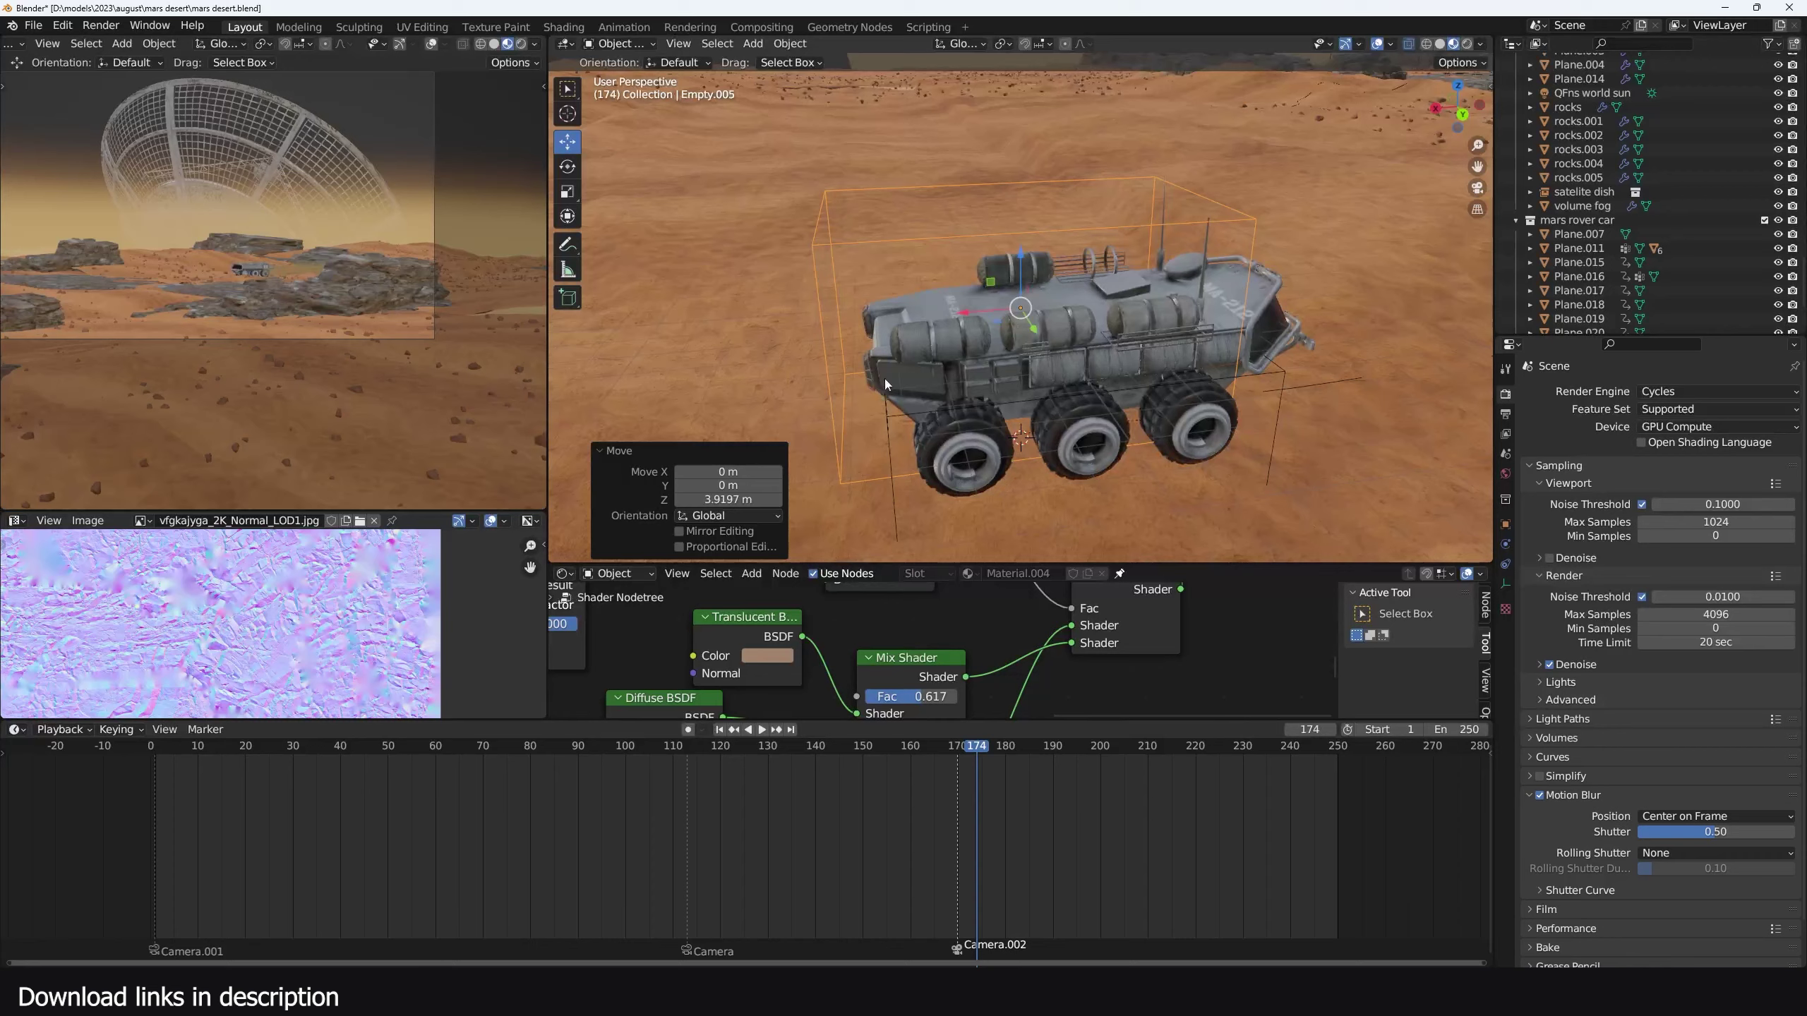
scroll(883, 379, down, 4)
middle_drag(857, 367, 1102, 218)
key(g)
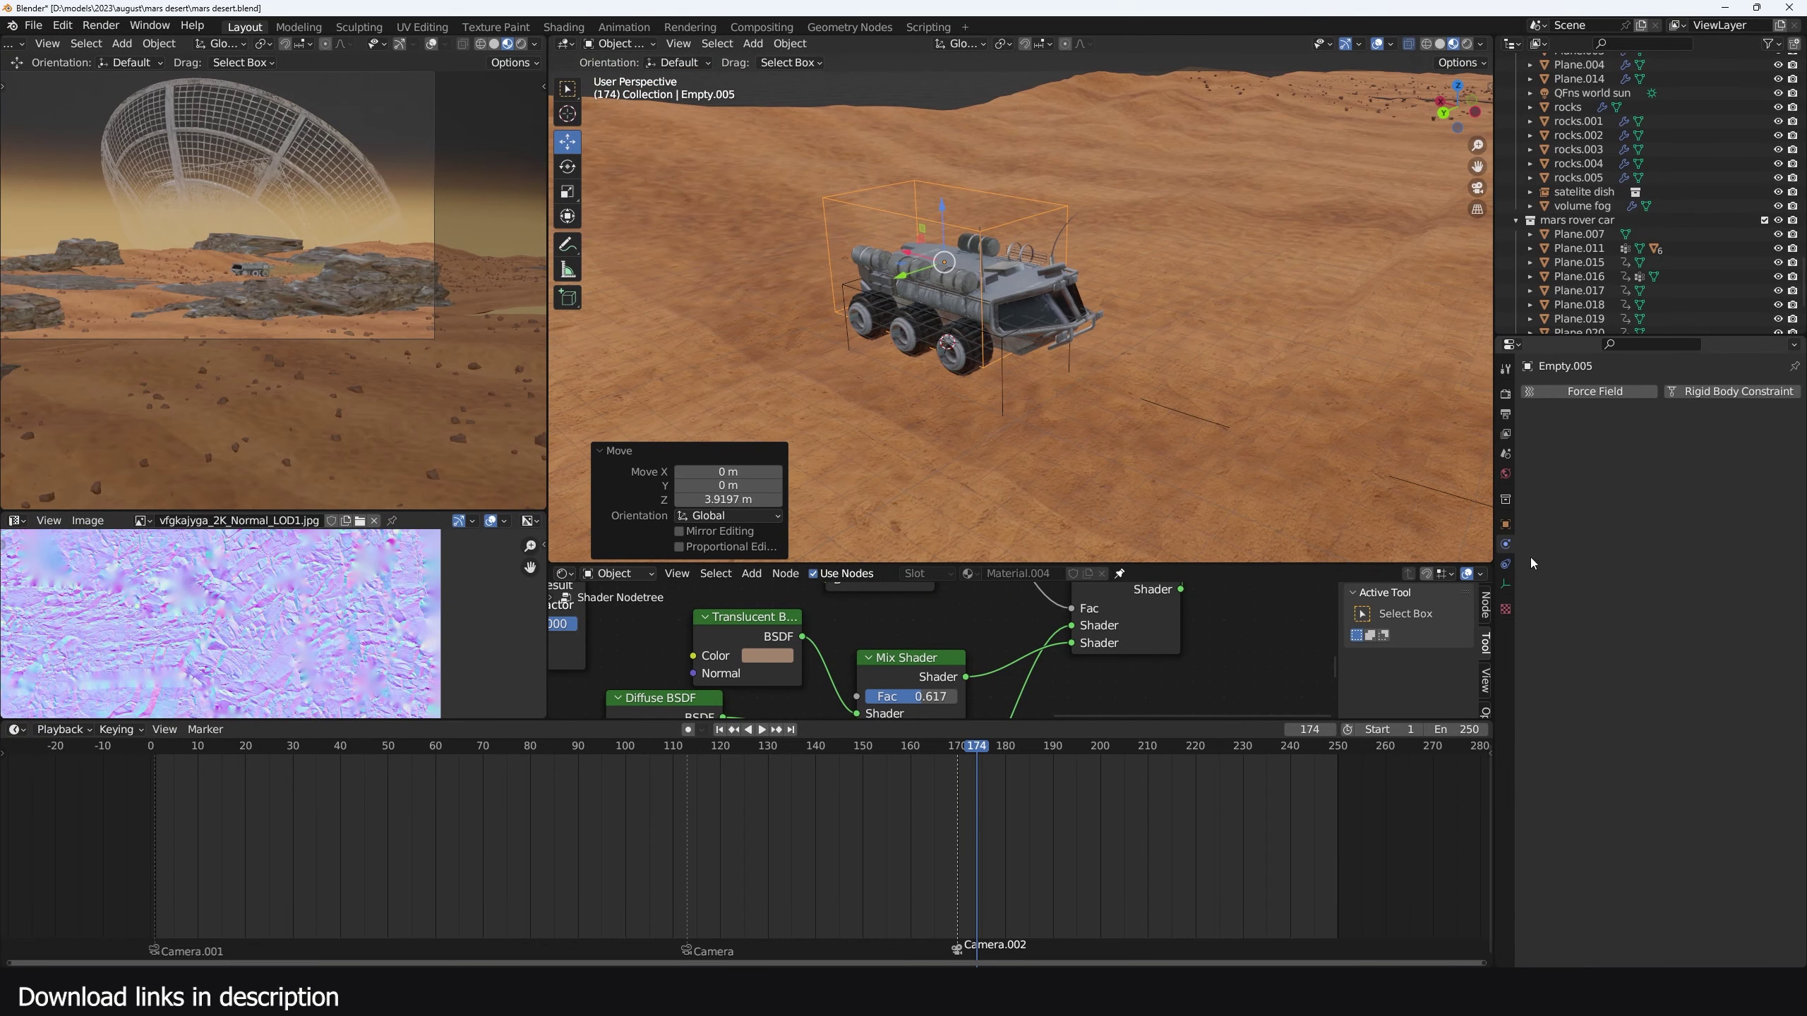
Add a Follow Path constraint to the enclosing empty, with the drawn Bezier curve as its target
click(1505, 563)
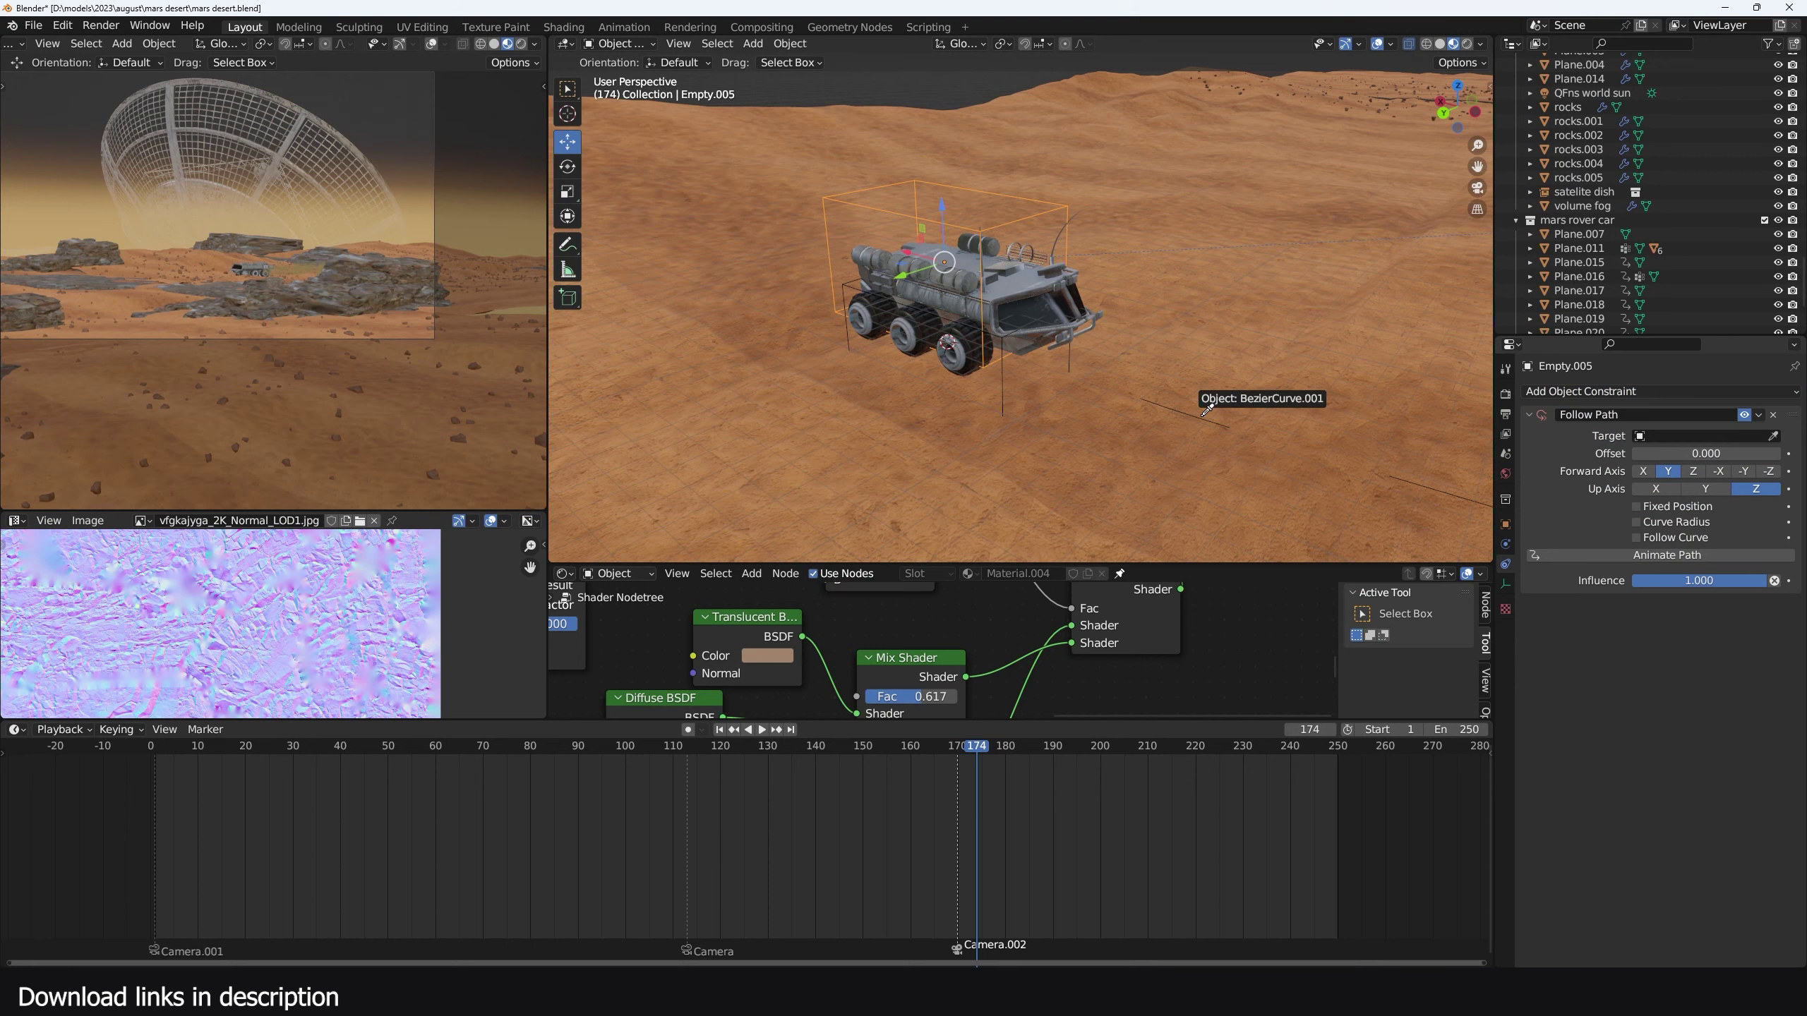
scroll(1216, 415, down, 8)
middle_drag(1217, 432, 1096, 347)
scroll(1095, 347, up, 10)
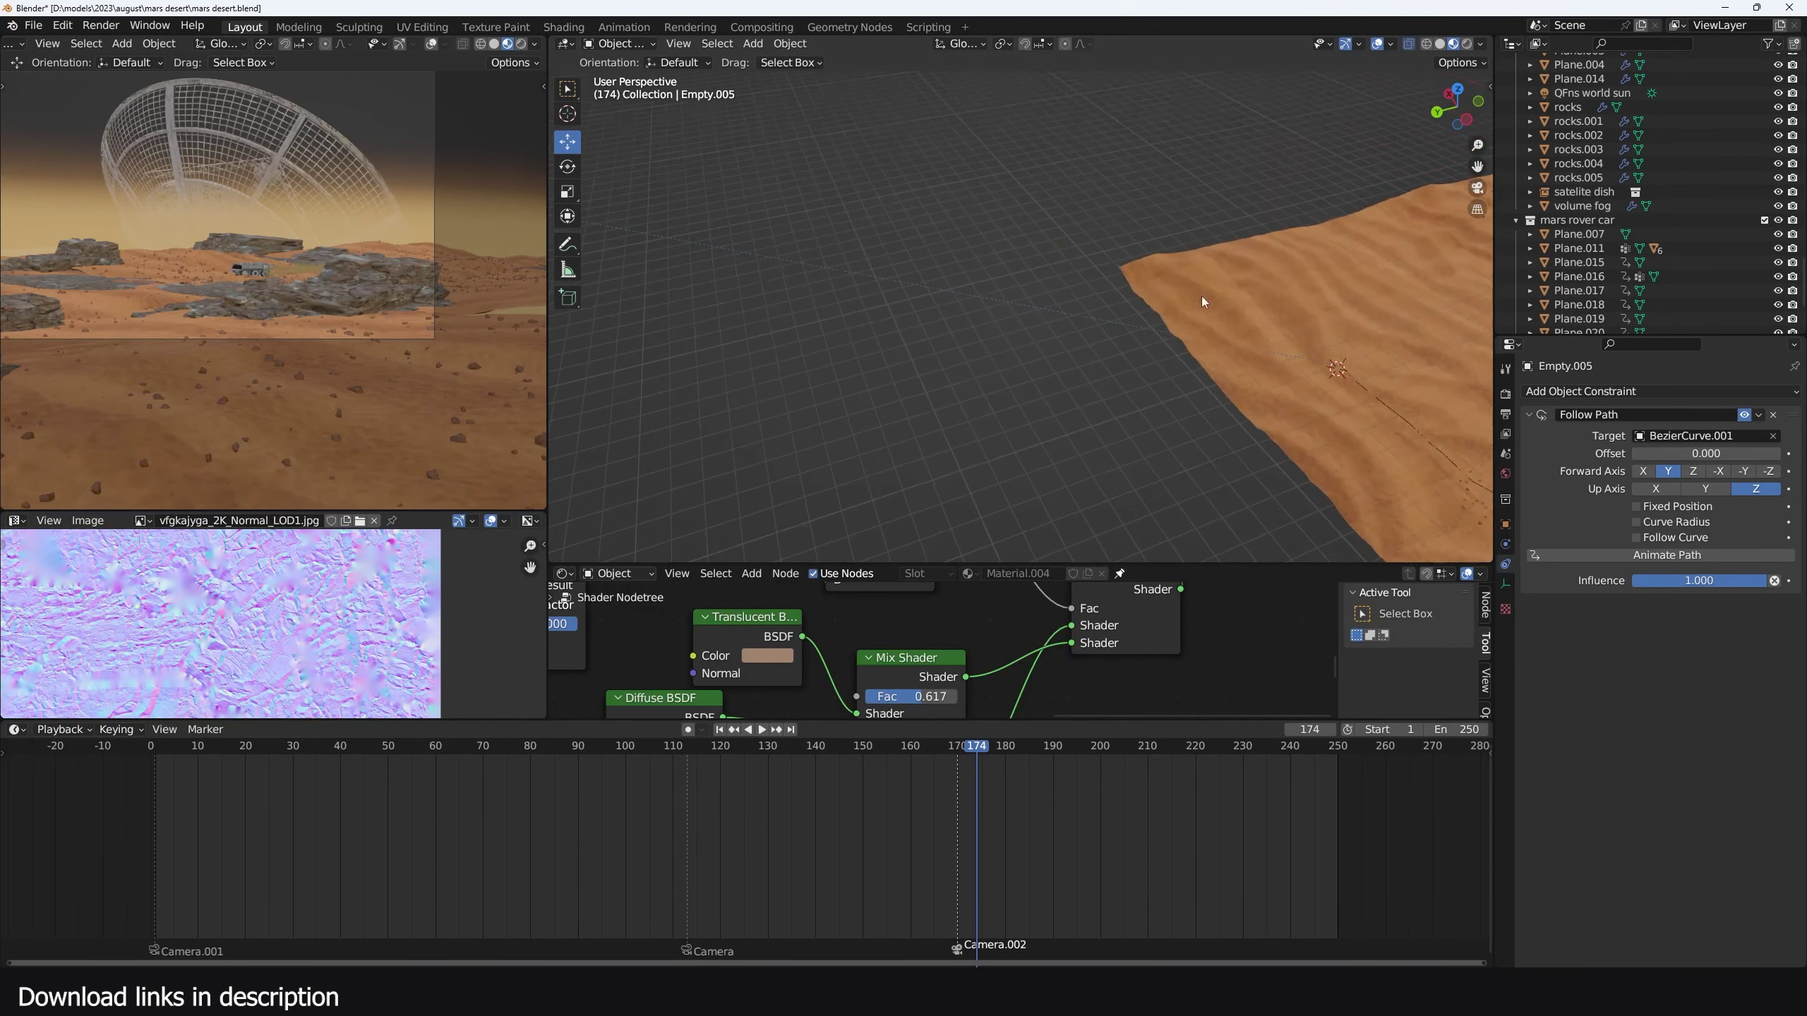
Snap the constrained empty back to the 3D cursor and raise it about 2.76 m along Z
key(g)
key(z)
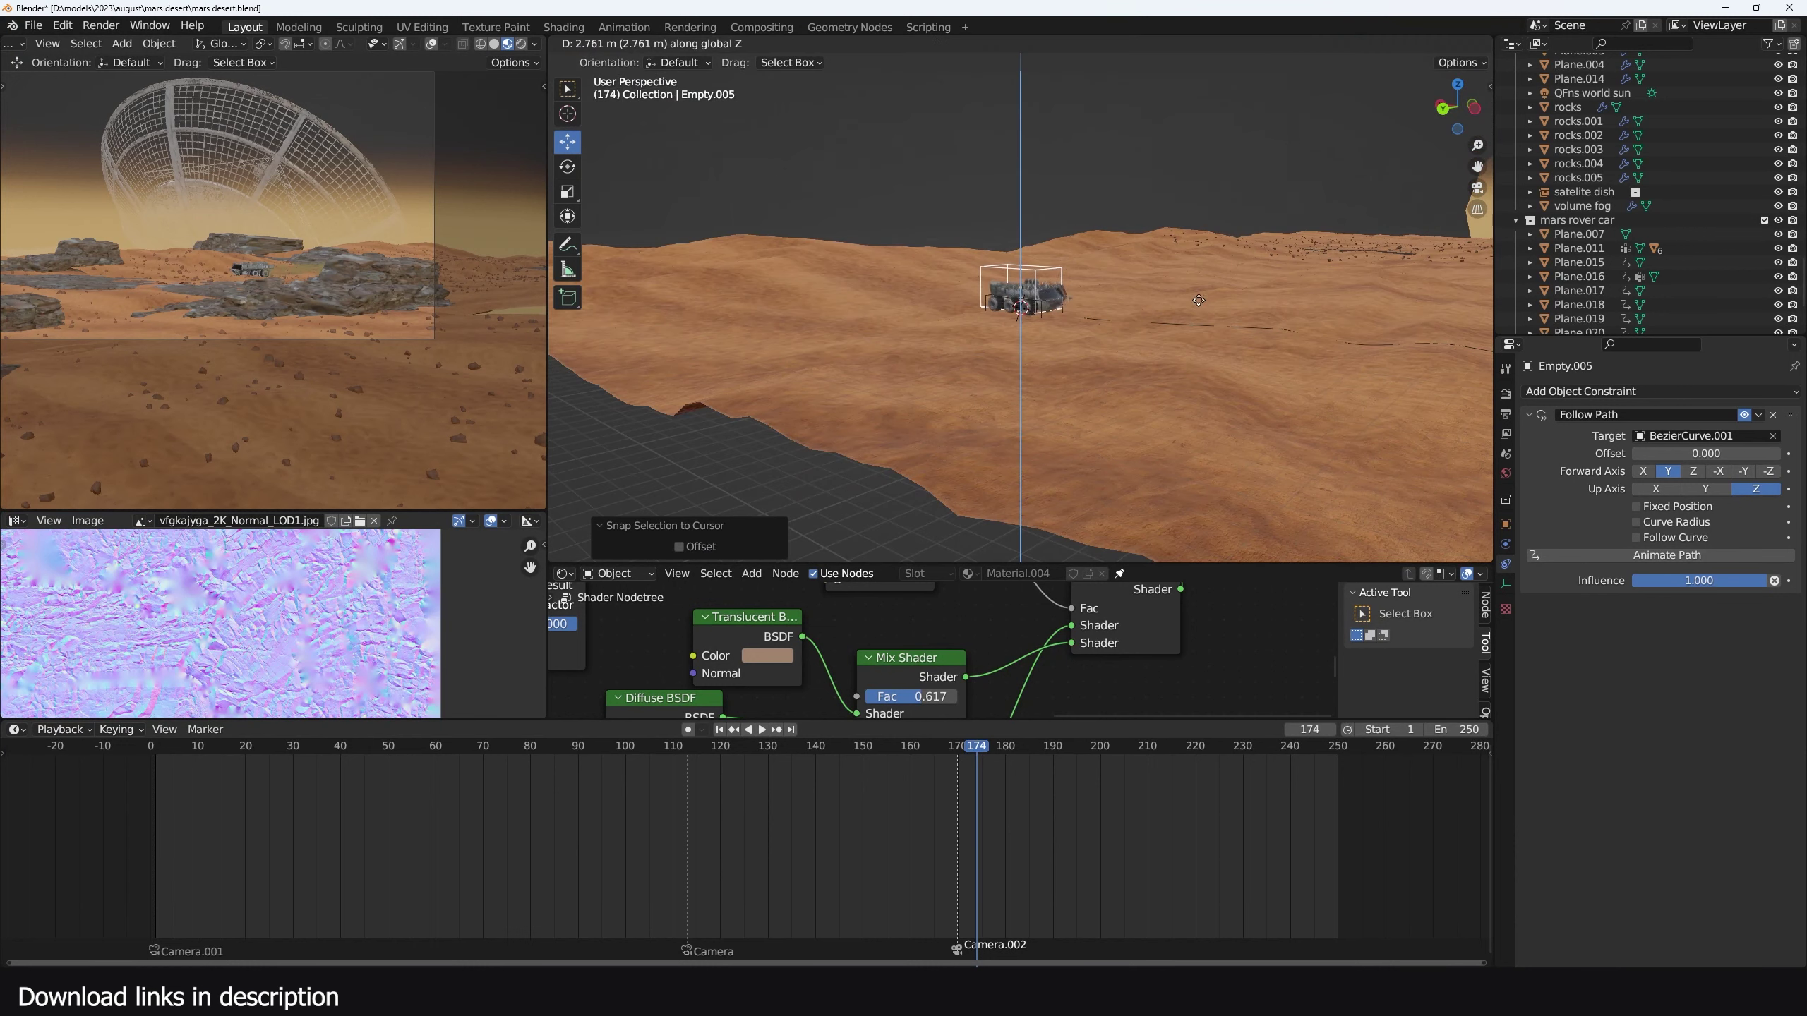
click(1194, 311)
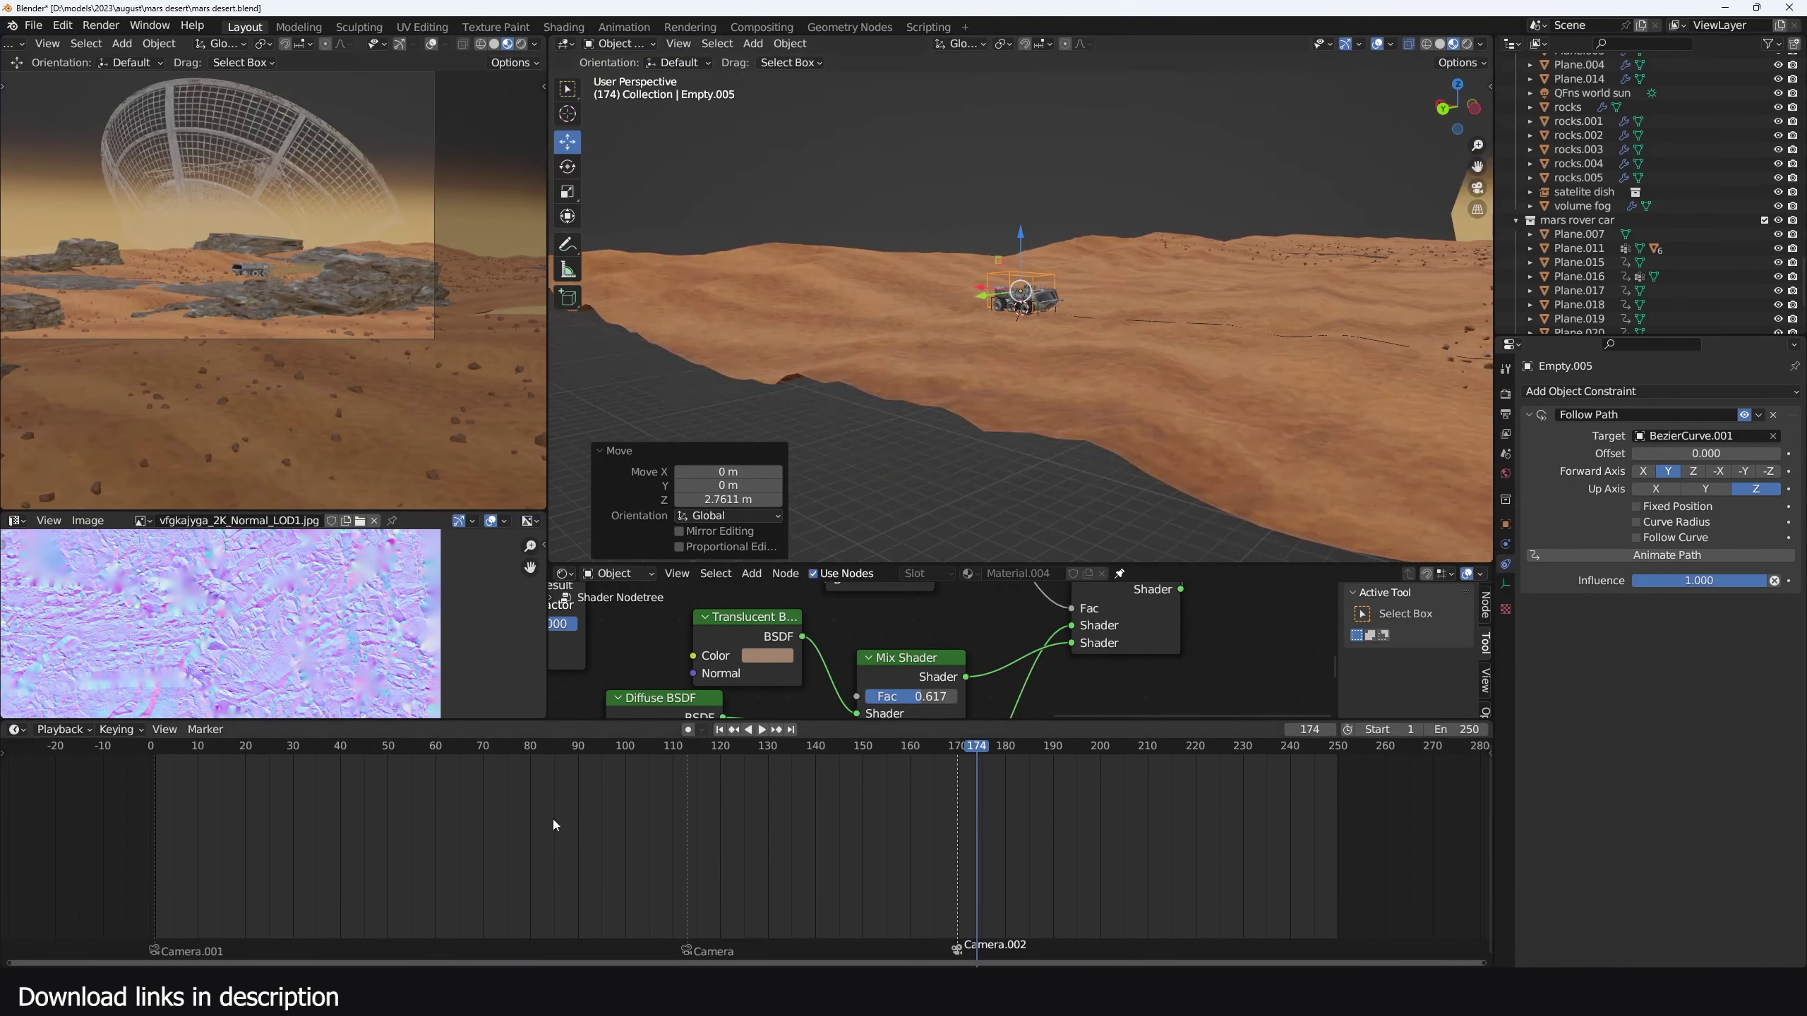
Run Animate Path on the empty's Follow Path constraint and play the animation from the first frame
key(shift+Left)
key(space)
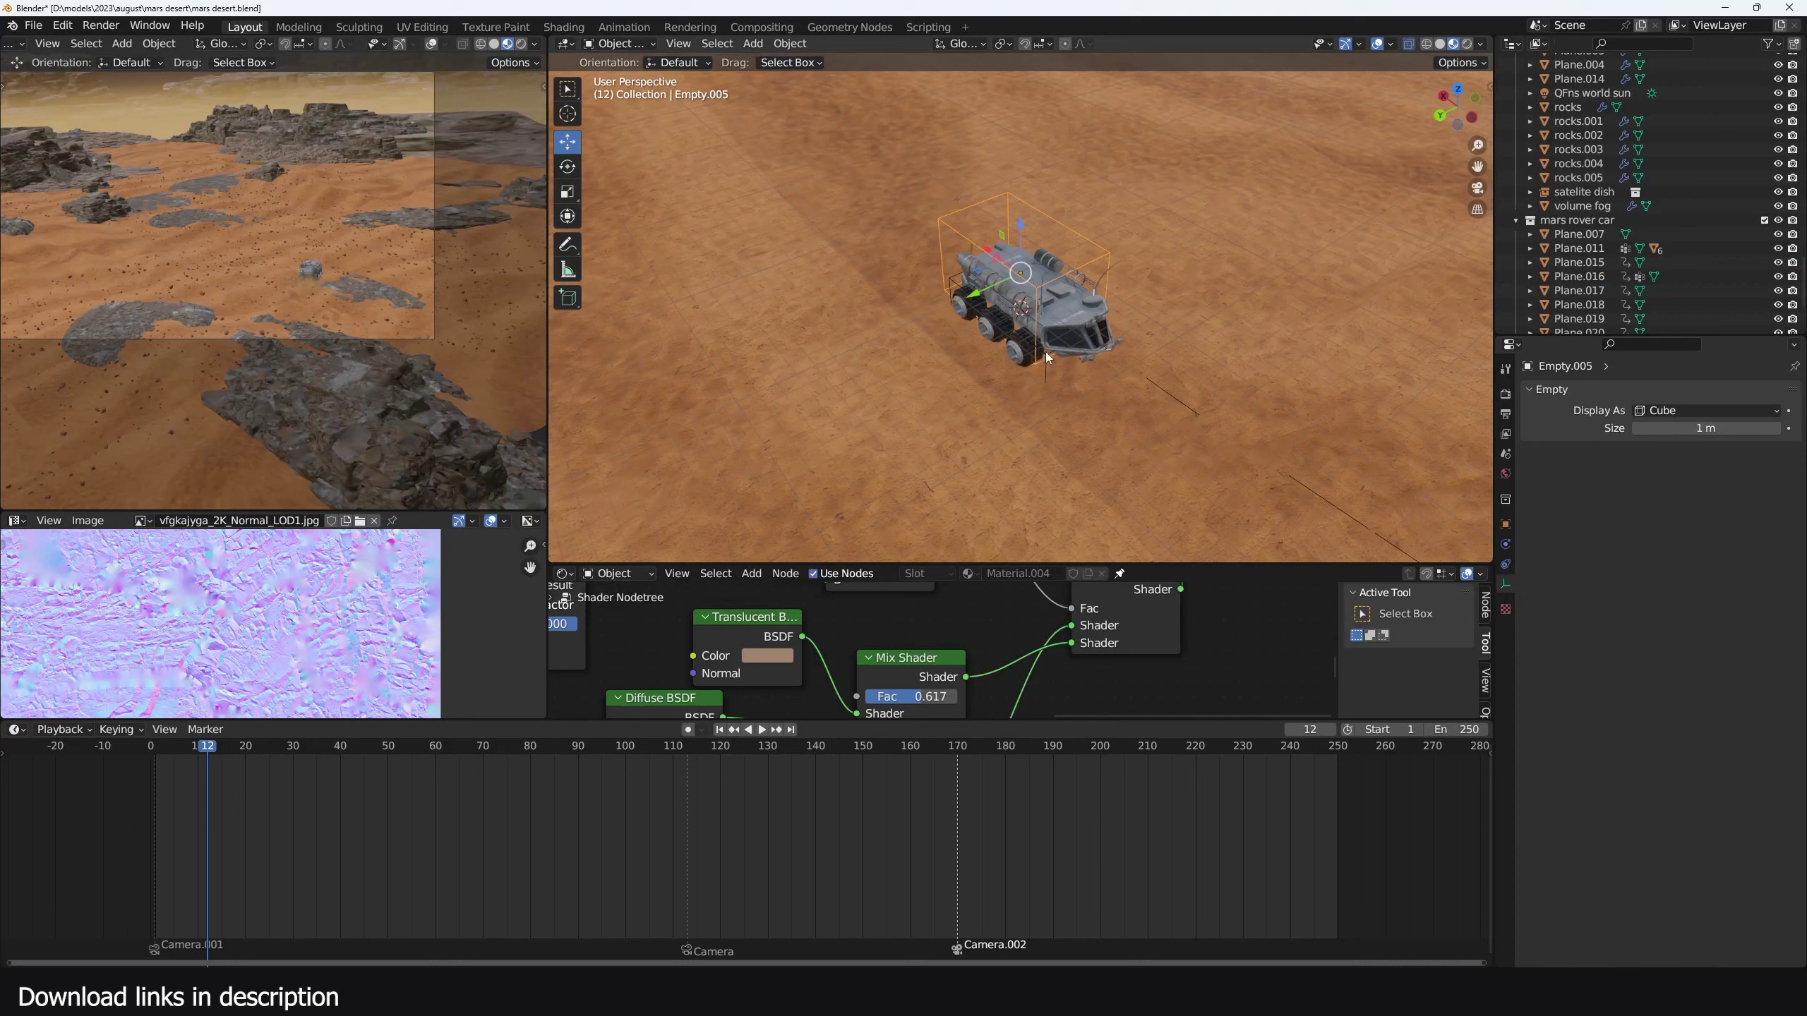
click(1505, 563)
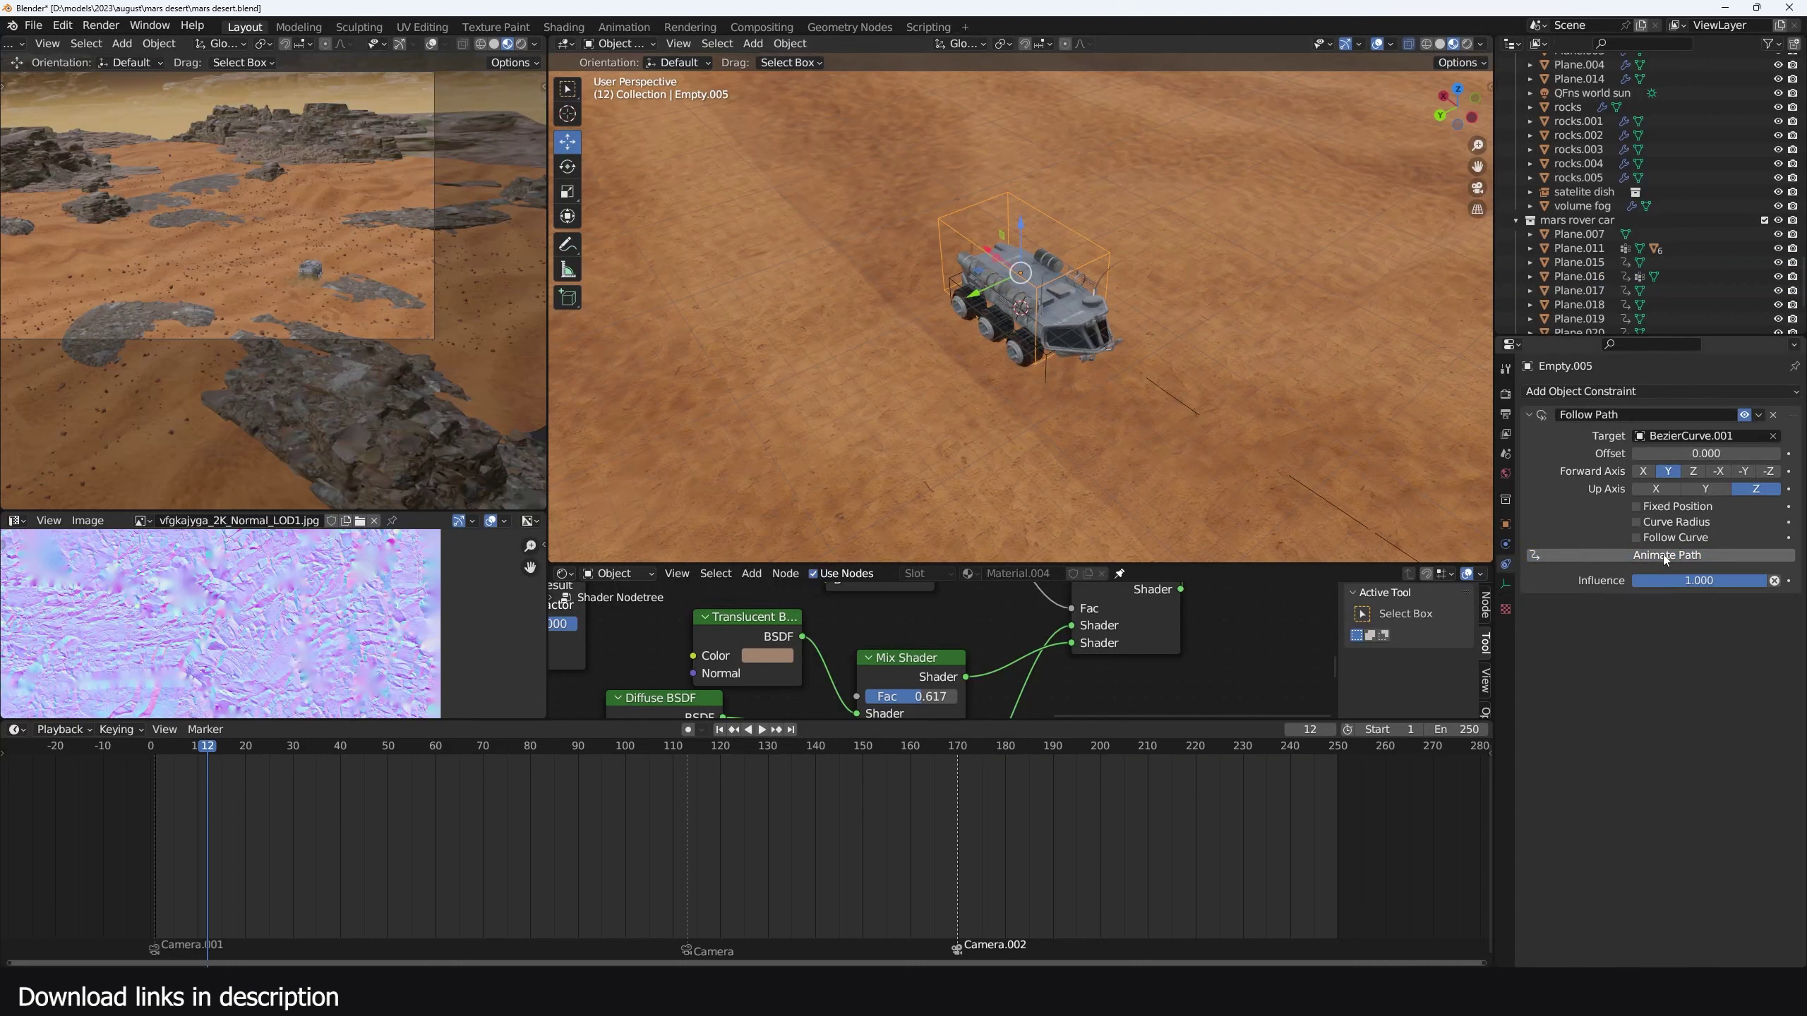
key(shift+Left)
key(space)
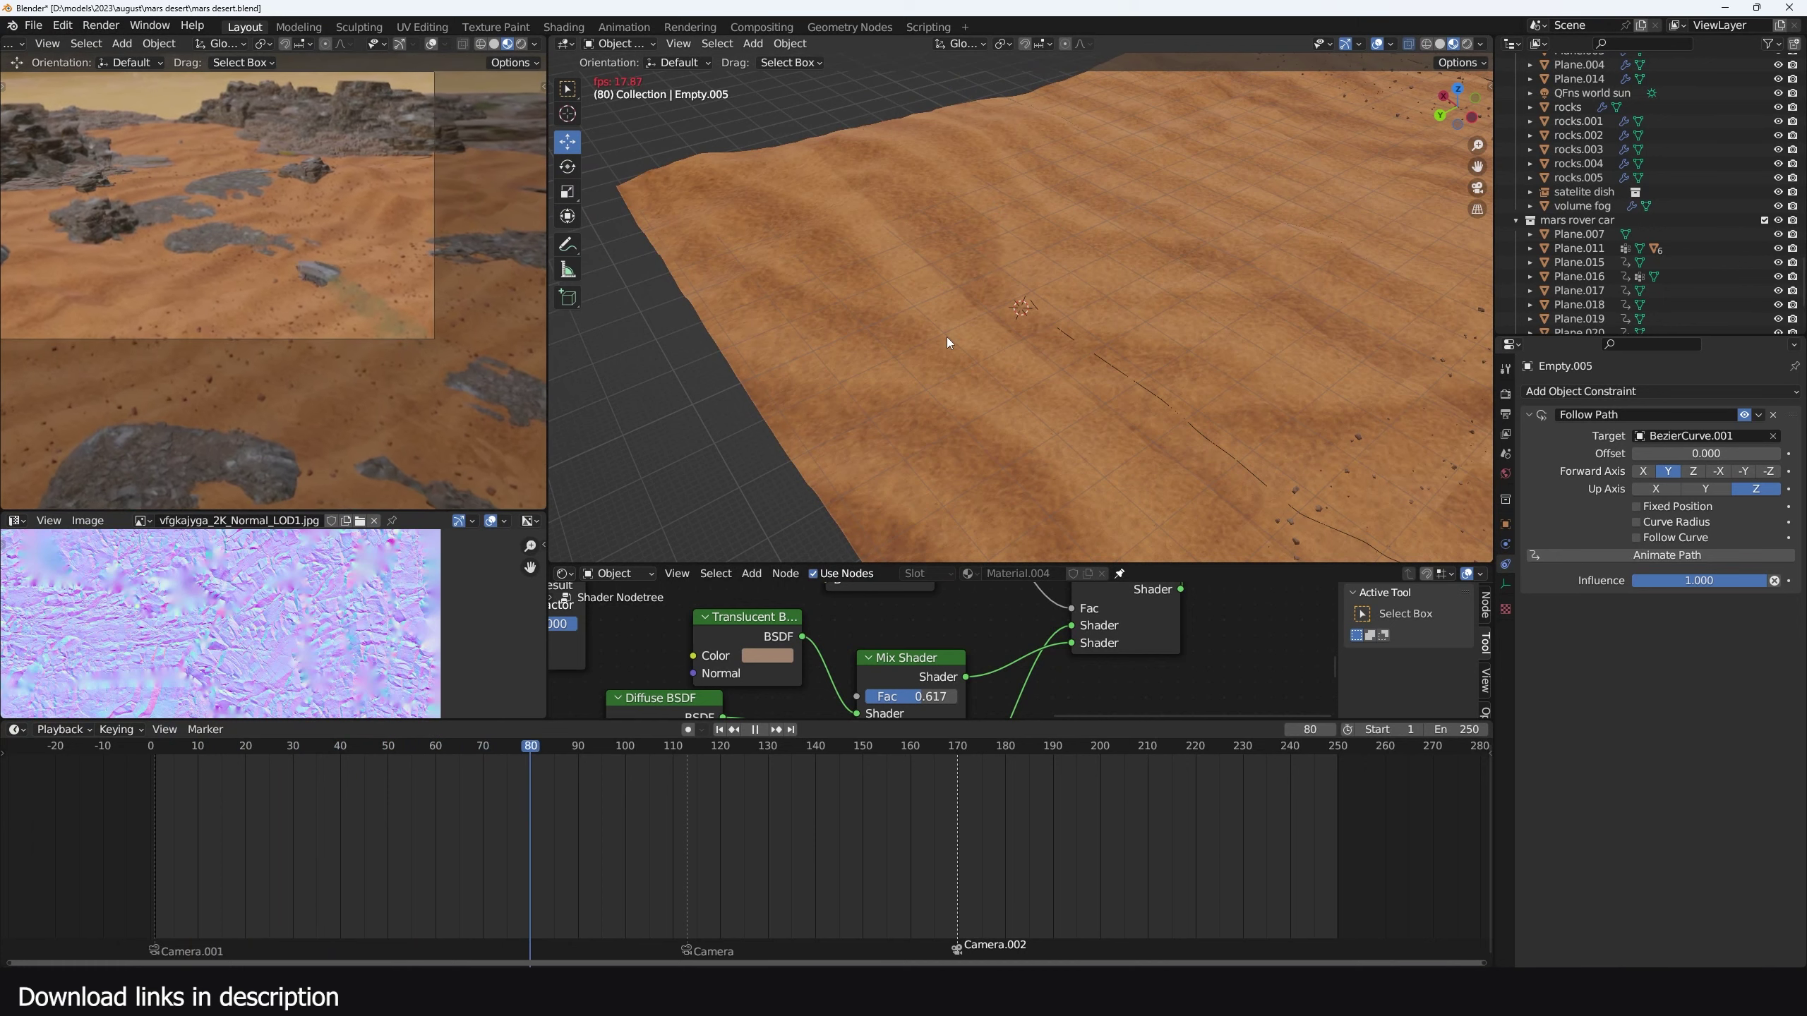
key(space)
Scrub the timeline back to frame 8 and check the rover's position along the path
middle_drag(945, 336, 1325, 335)
scroll(1280, 352, up, 10)
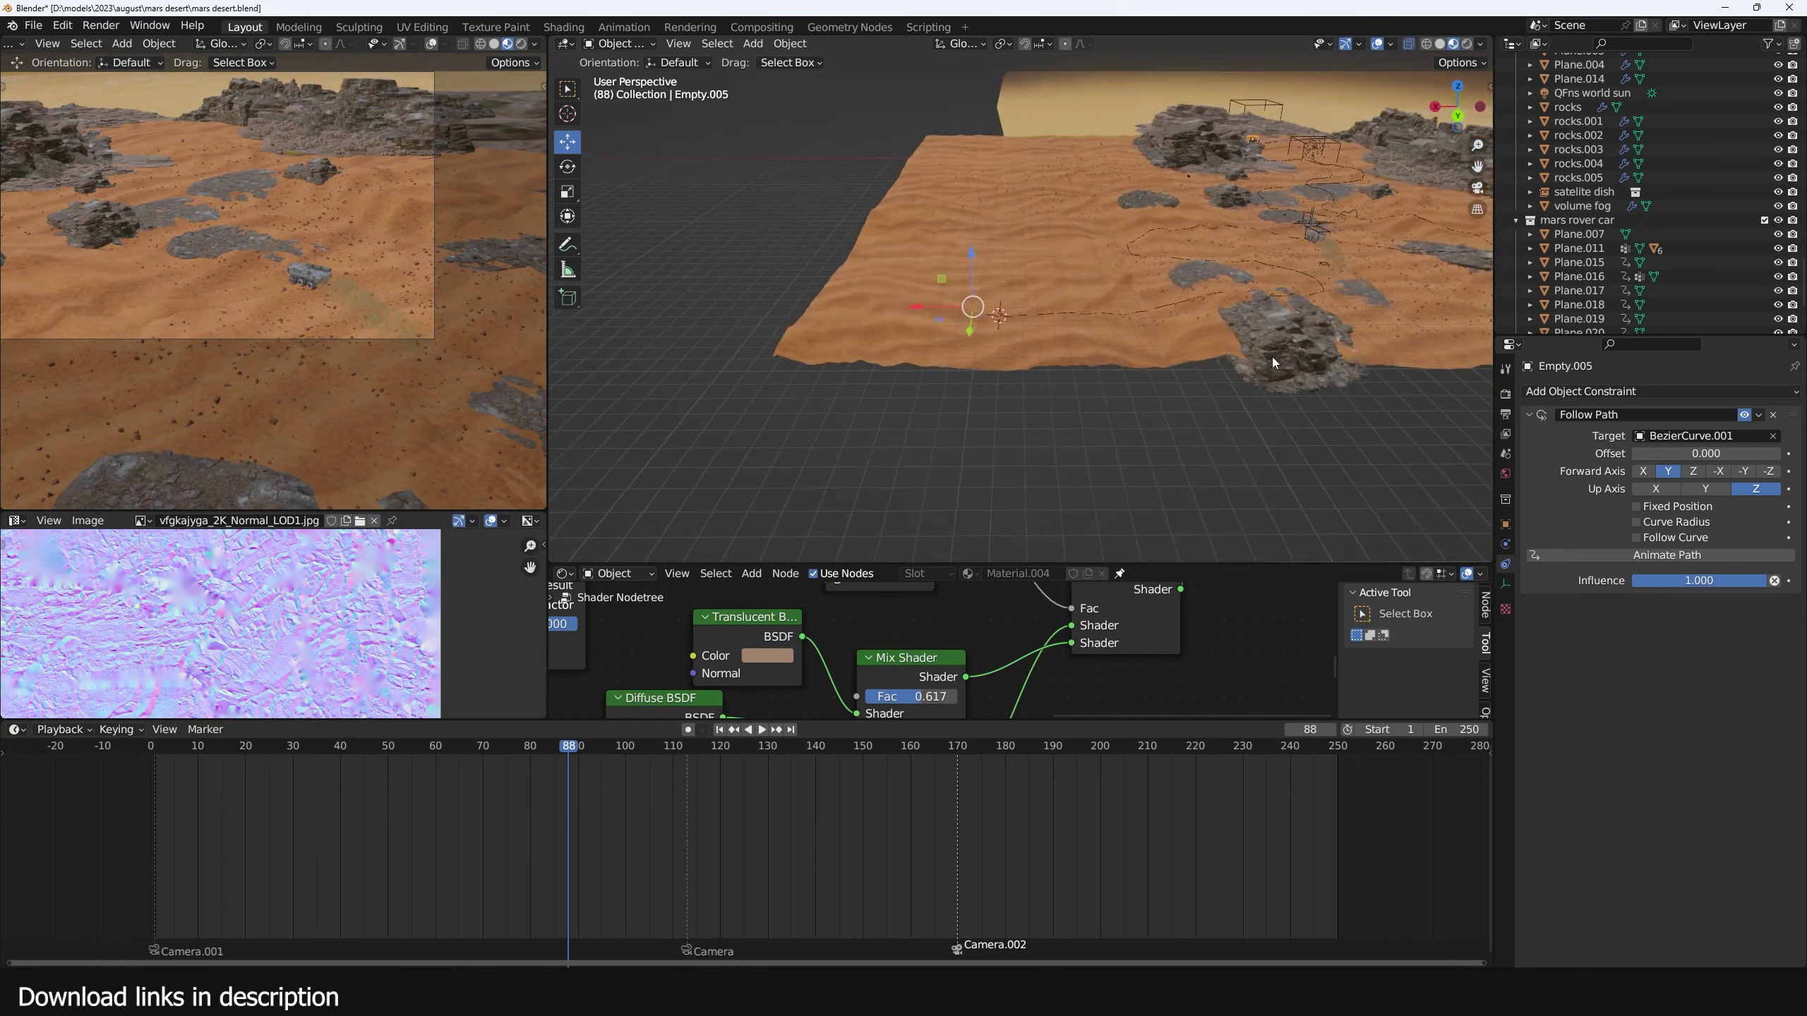
drag(378, 904, 189, 904)
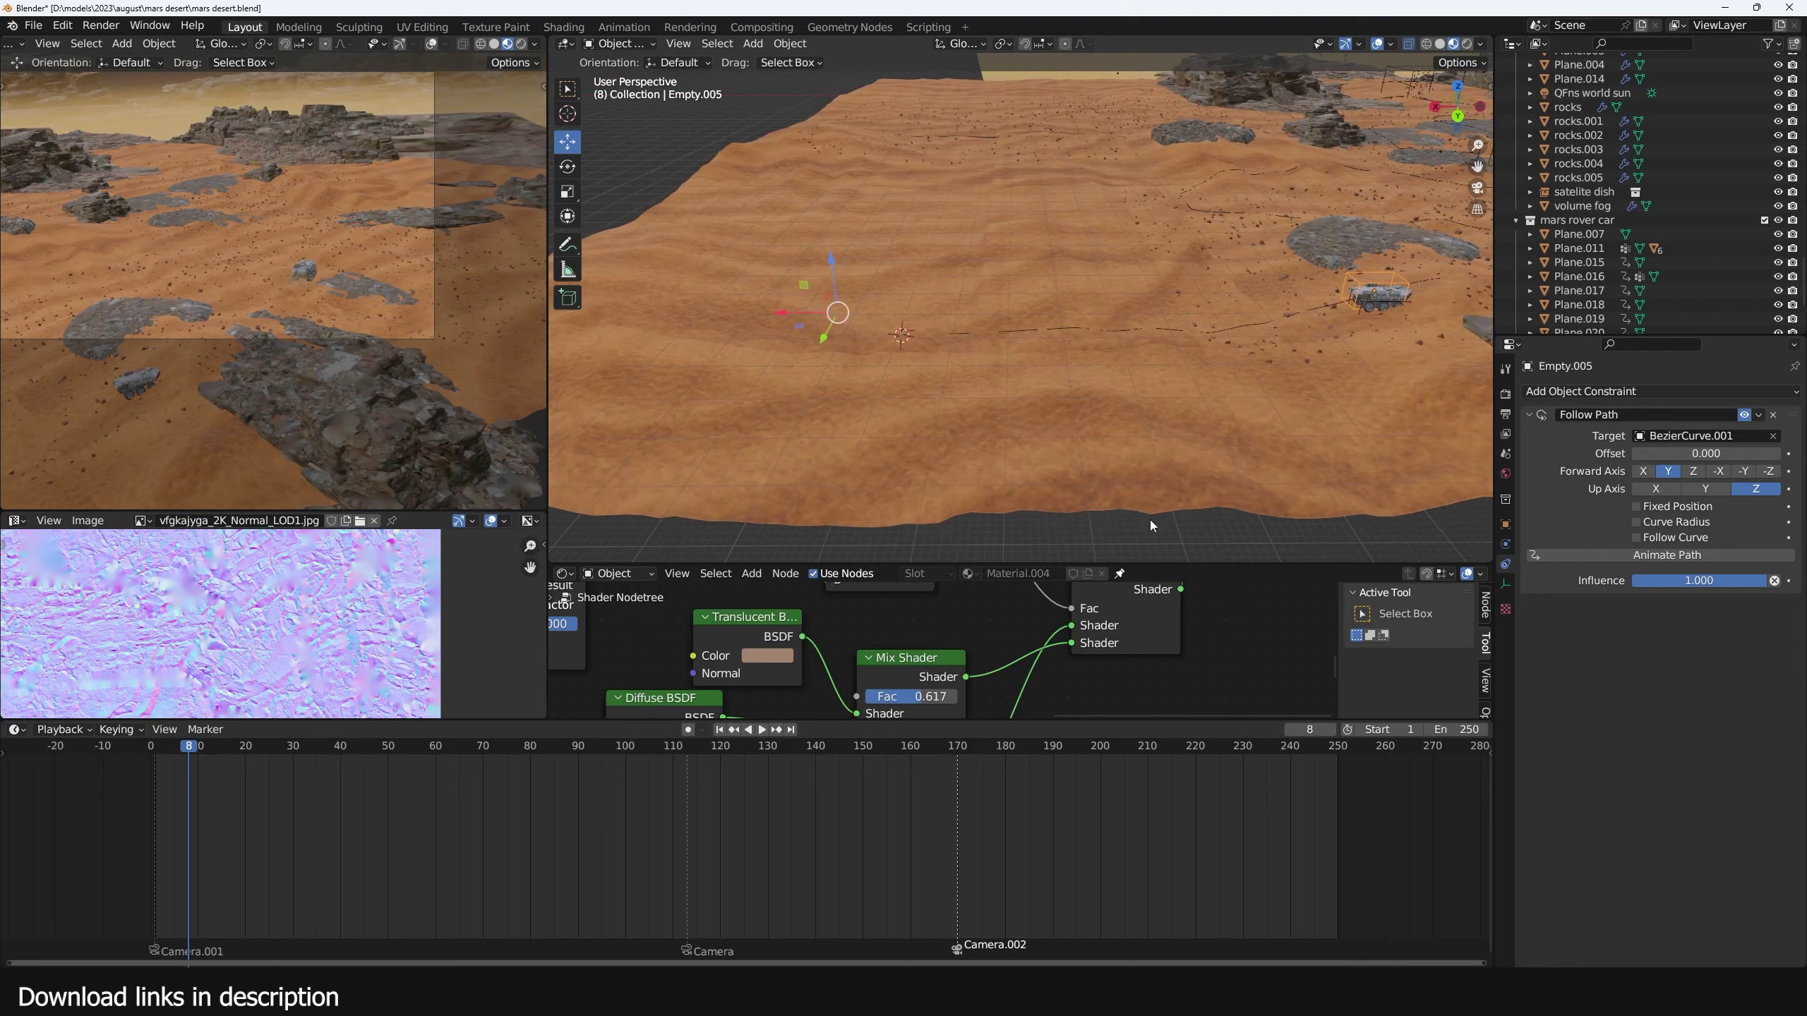
Set the drawn Bezier curve's Path Animation length to 600 frames
scroll(1175, 297, up, 5)
click(1186, 334)
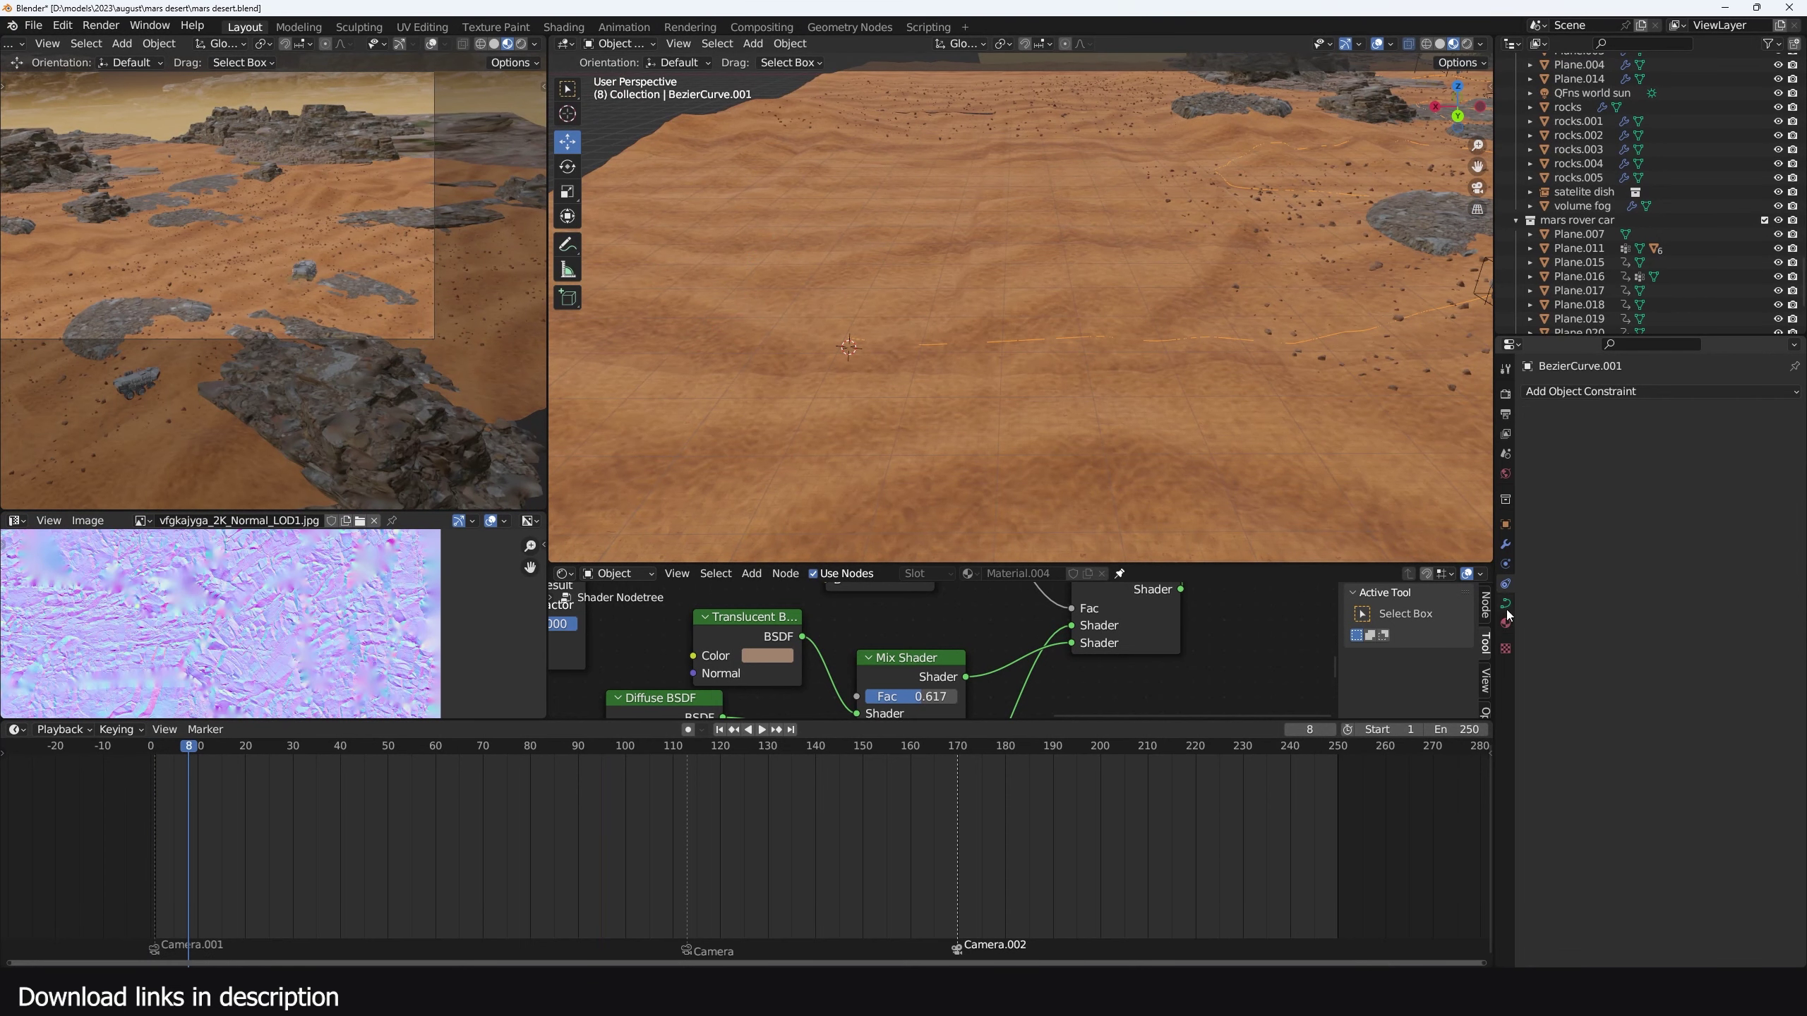
click(1505, 604)
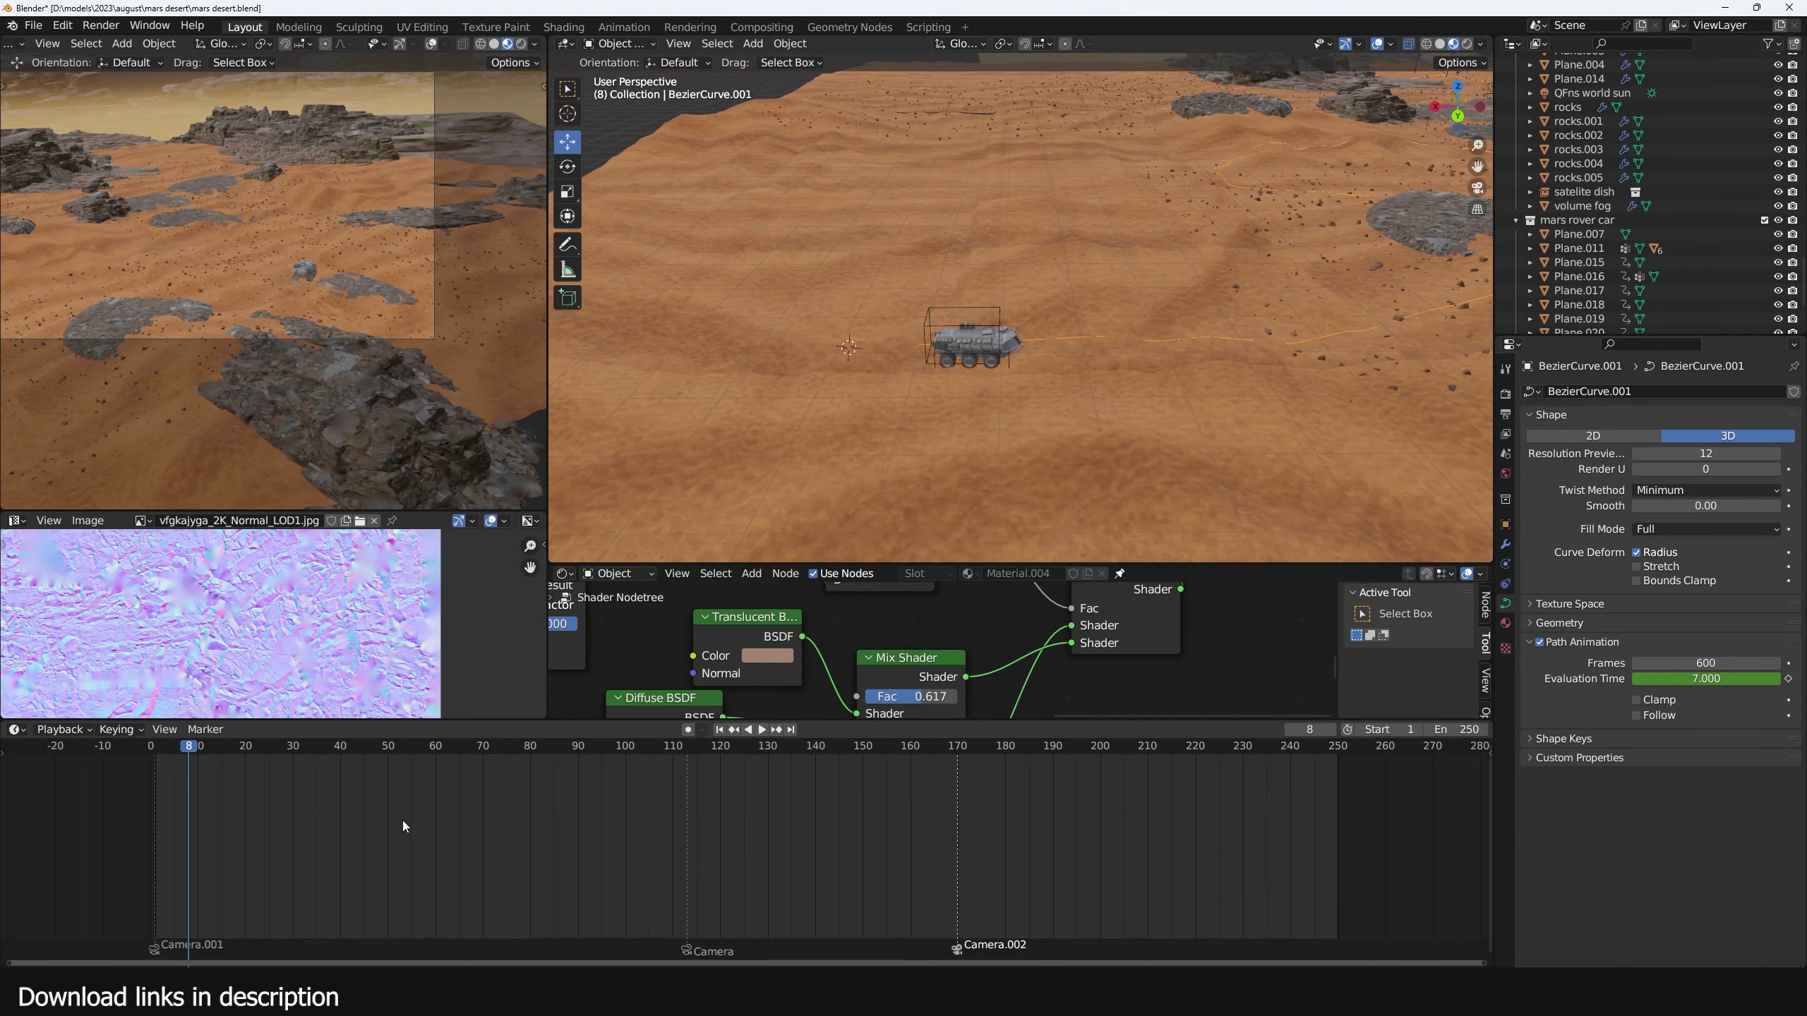
Play the animation and check the rover's travel along the curve from the other side of the terrain
key(space)
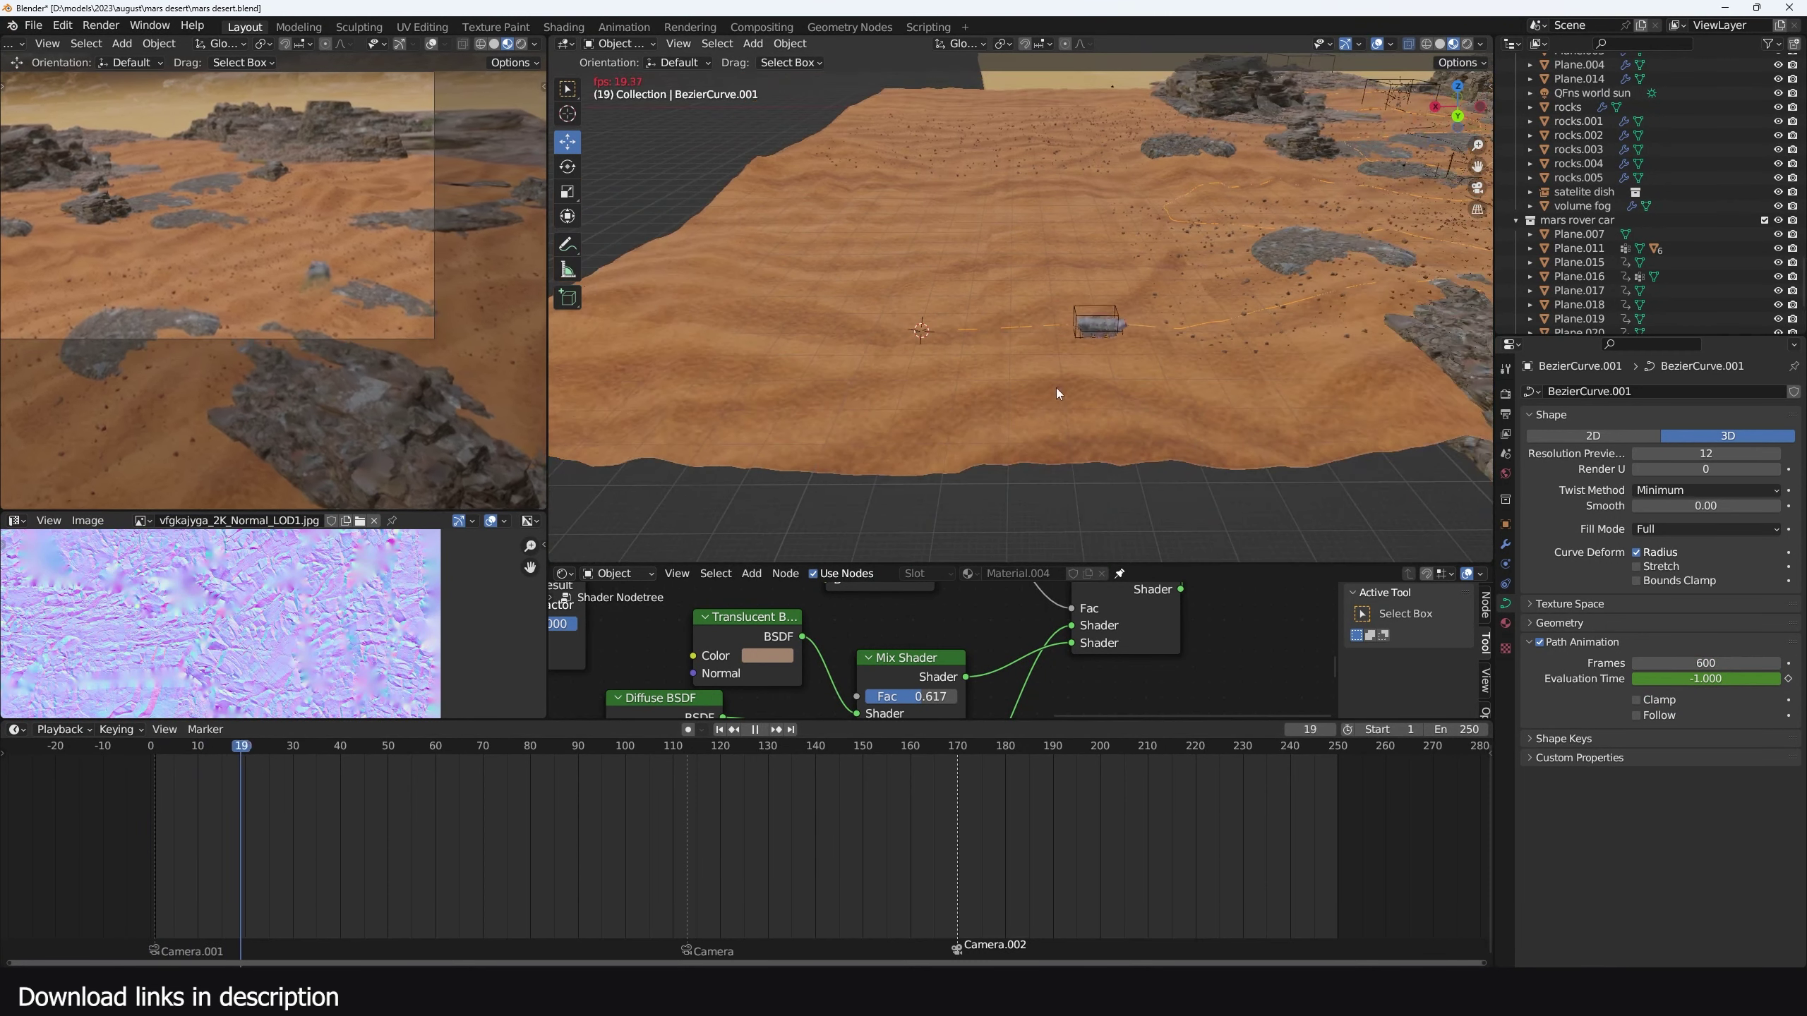
middle_drag(1170, 353, 1038, 297)
key(space)
key(space)
scroll(1131, 381, down, 3)
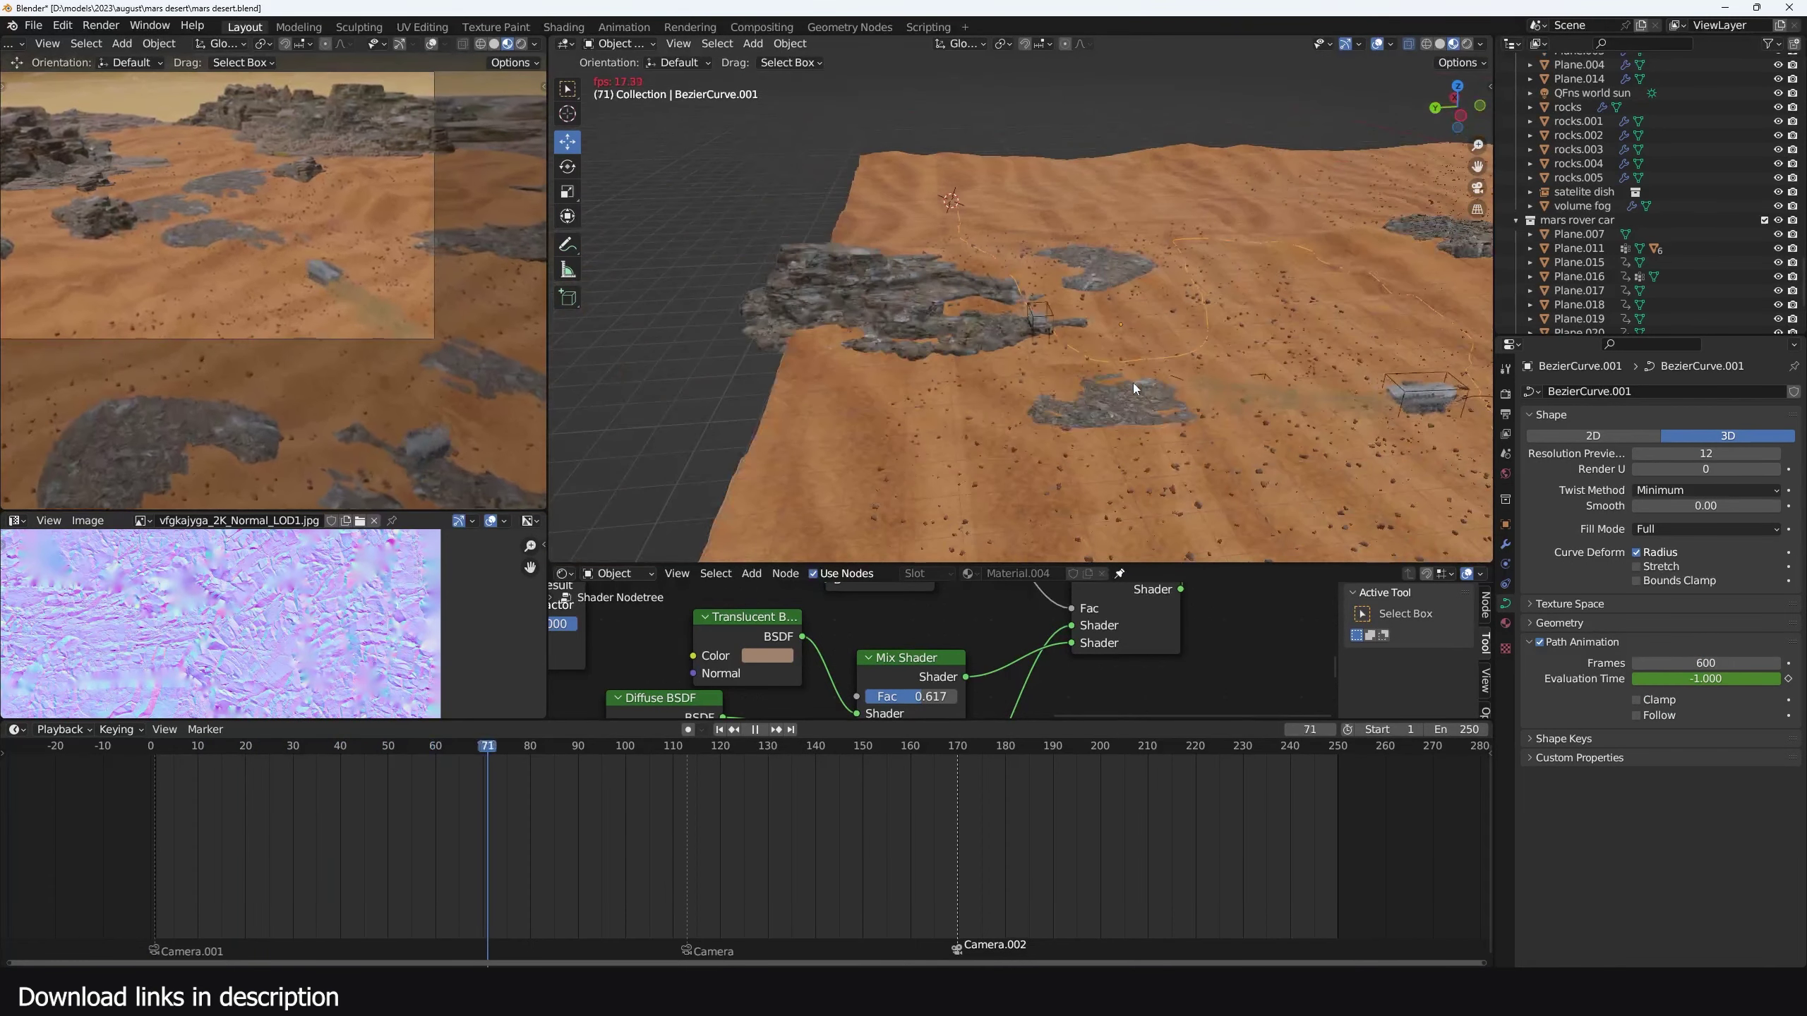
key(space)
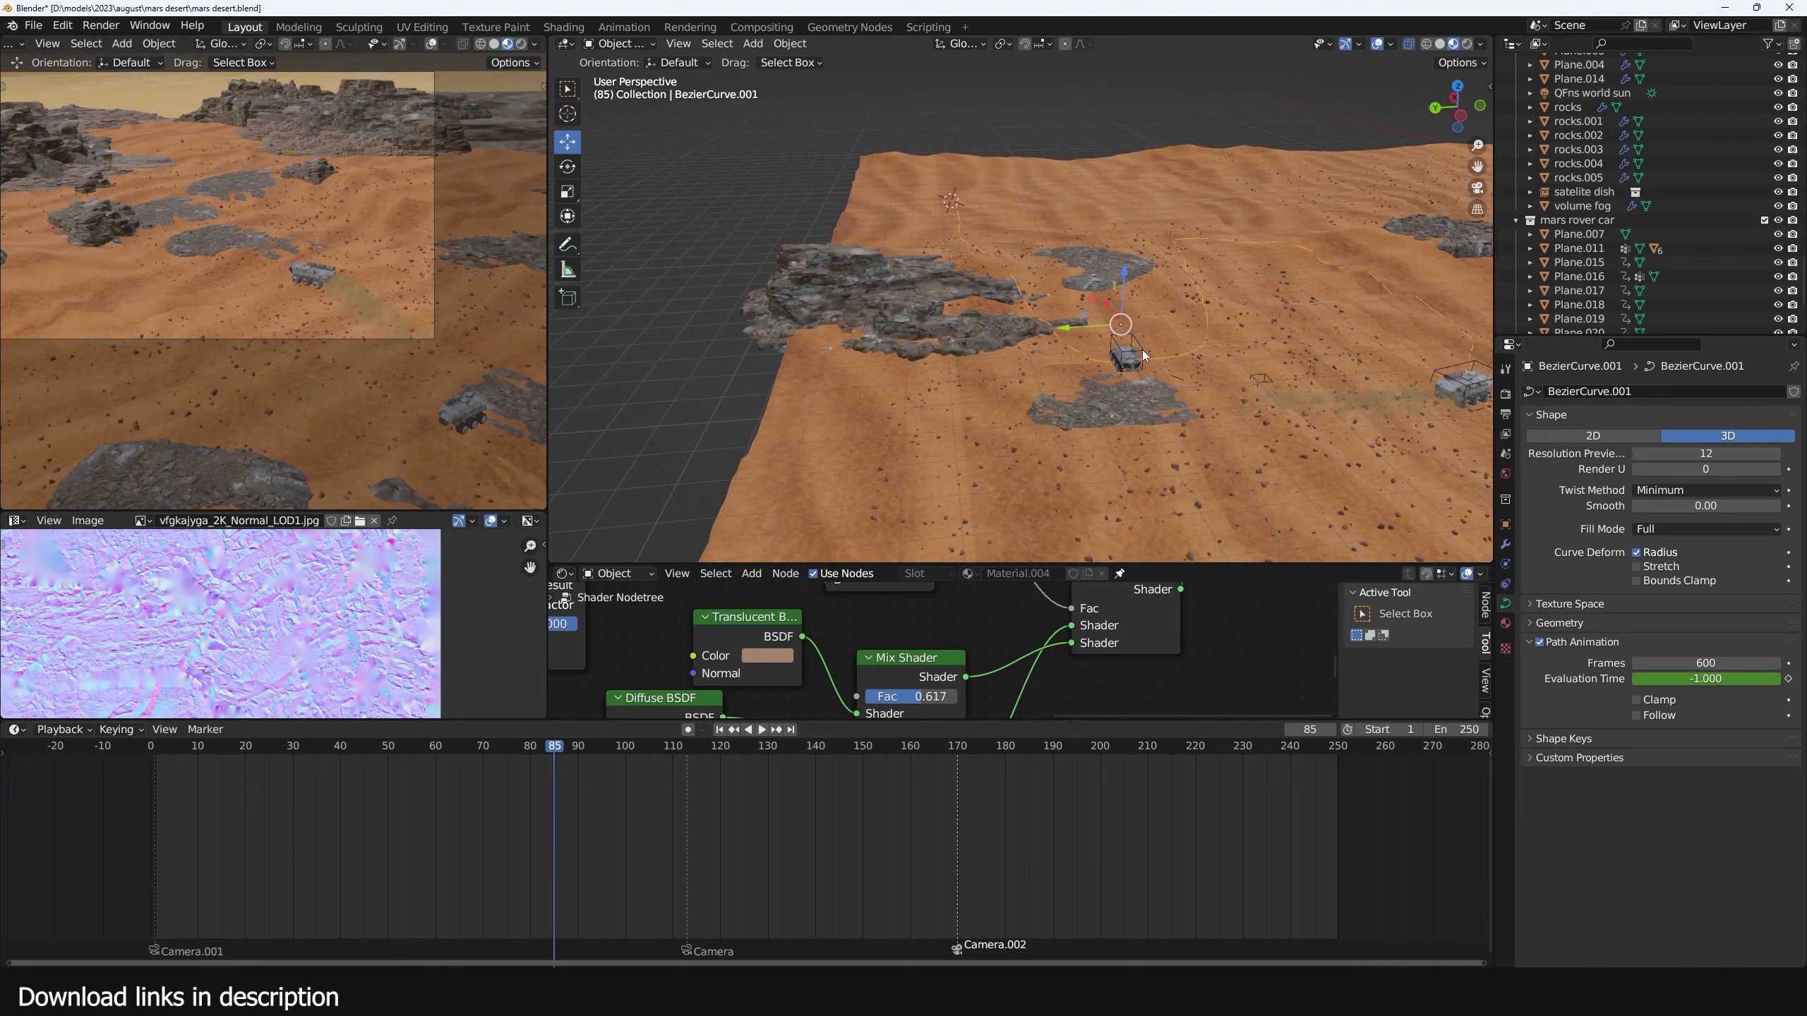
Enable Follow Curve on the rover empty's Follow Path constraint and set its Forward Axis to -X
click(1141, 350)
click(1142, 350)
scroll(1153, 387, up, 3)
scroll(1152, 388, down, 1)
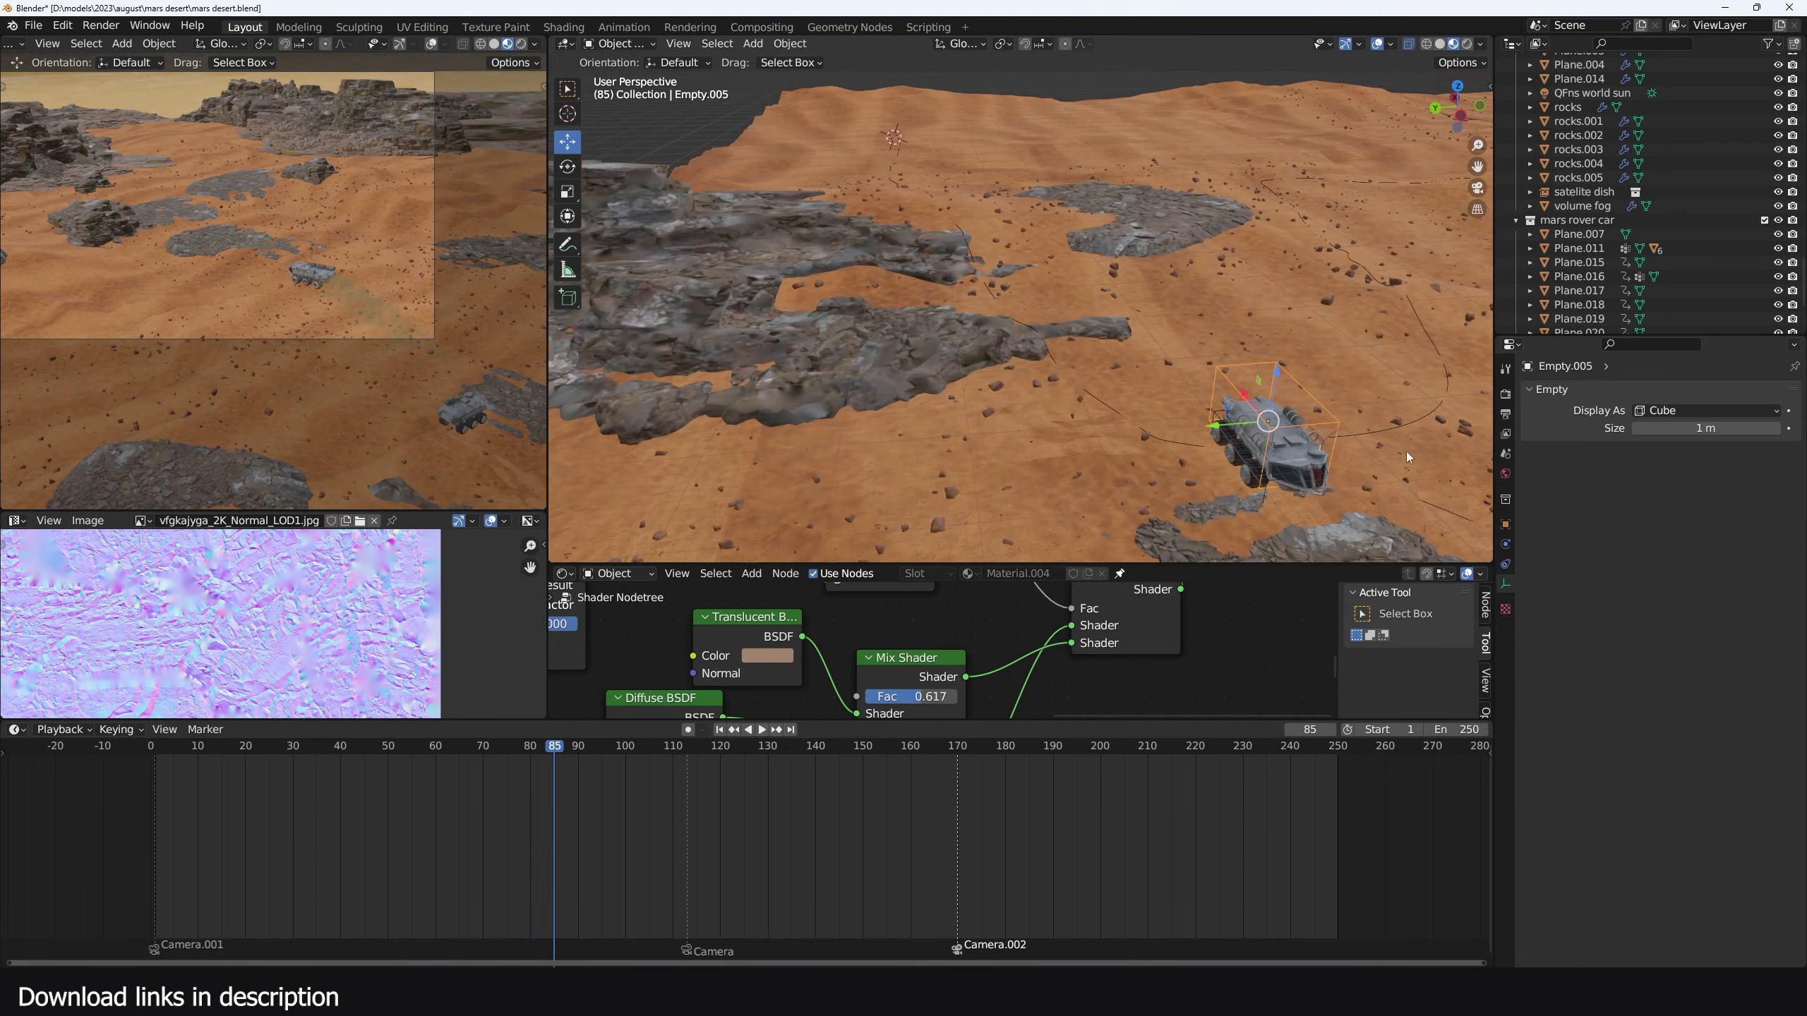
click(1505, 565)
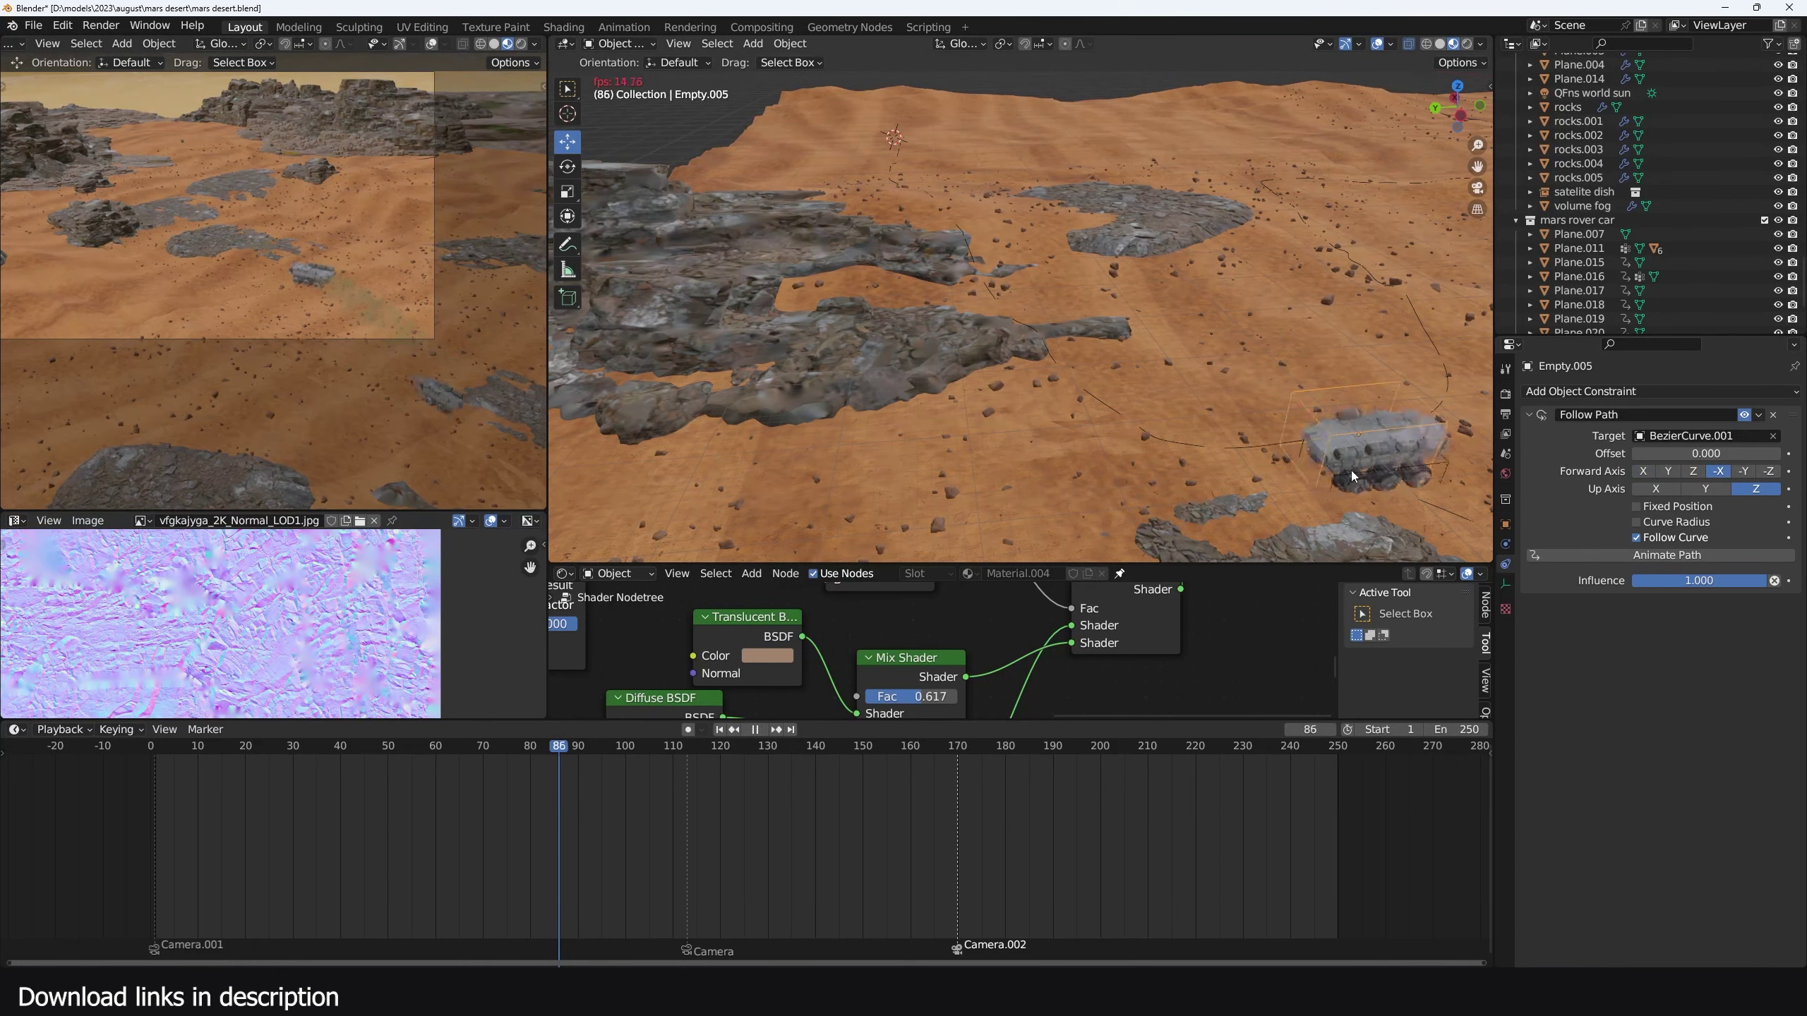
Play the animation and check the rover's orientation as it turns along the curve
scroll(1351, 471, down, 5)
middle_drag(1350, 471, 1283, 460)
scroll(1222, 467, up, 5)
key(space)
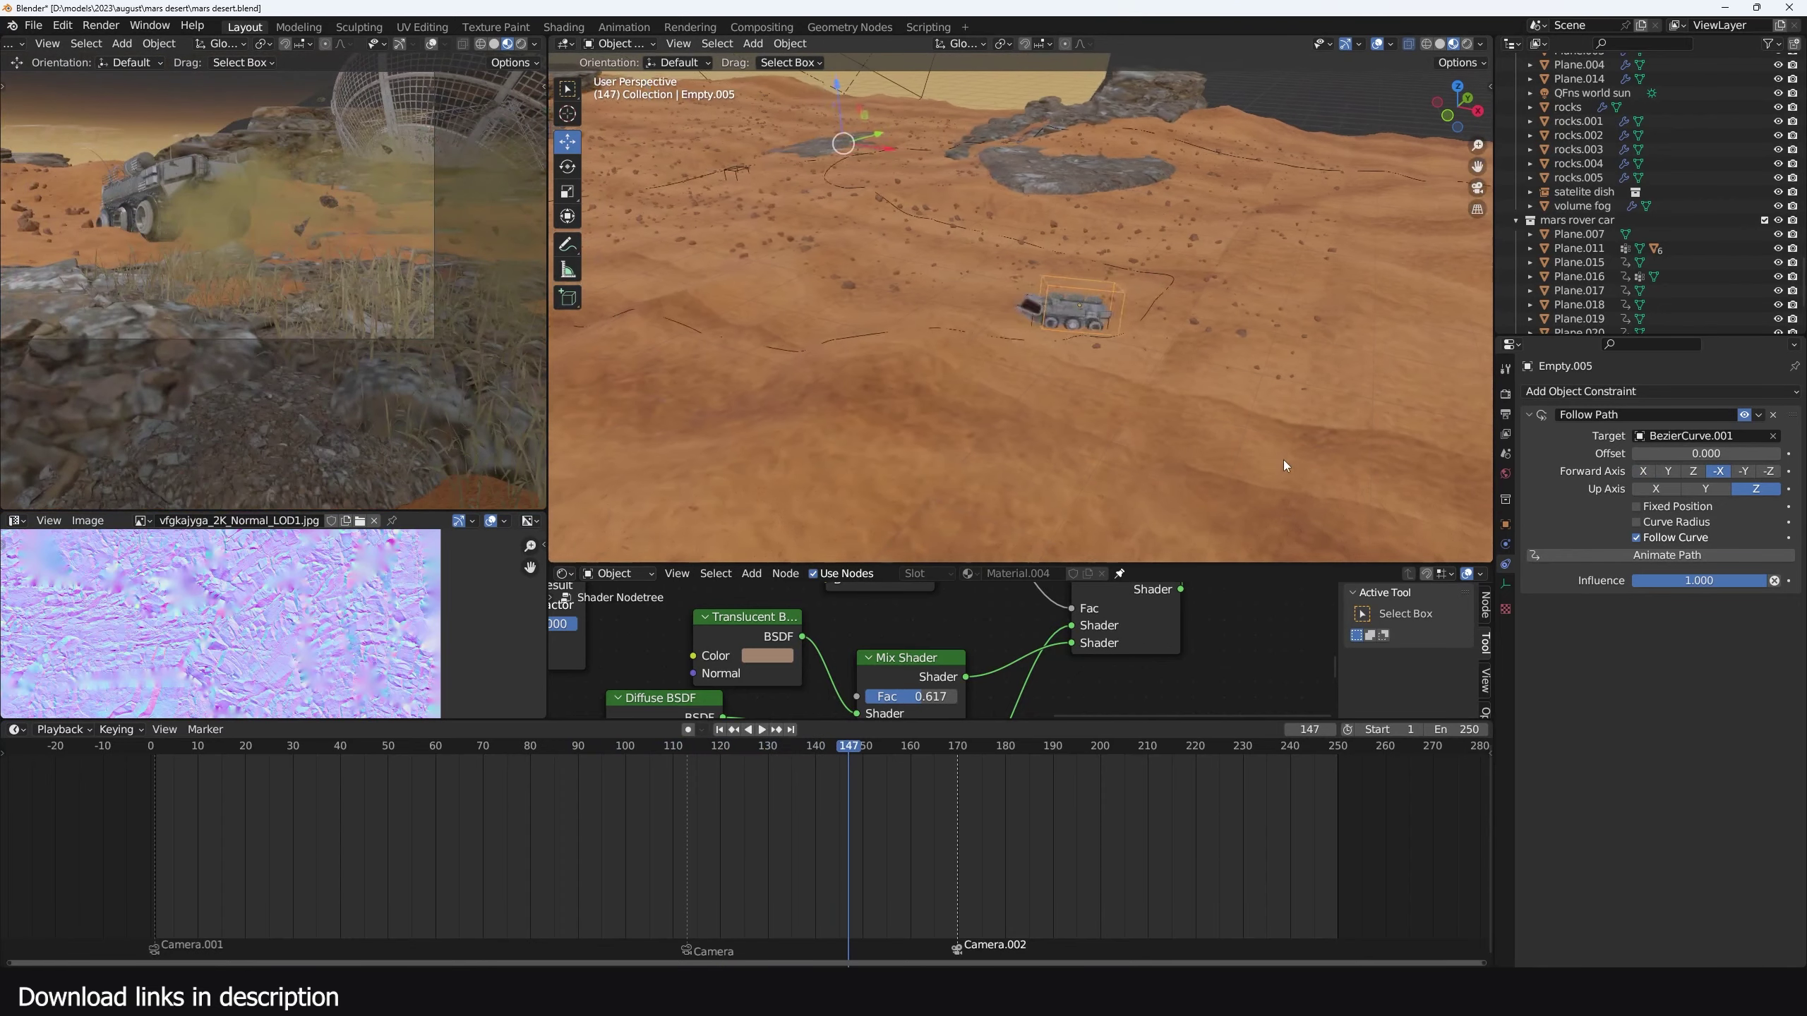
key(space)
middle_drag(1084, 439, 969, 404)
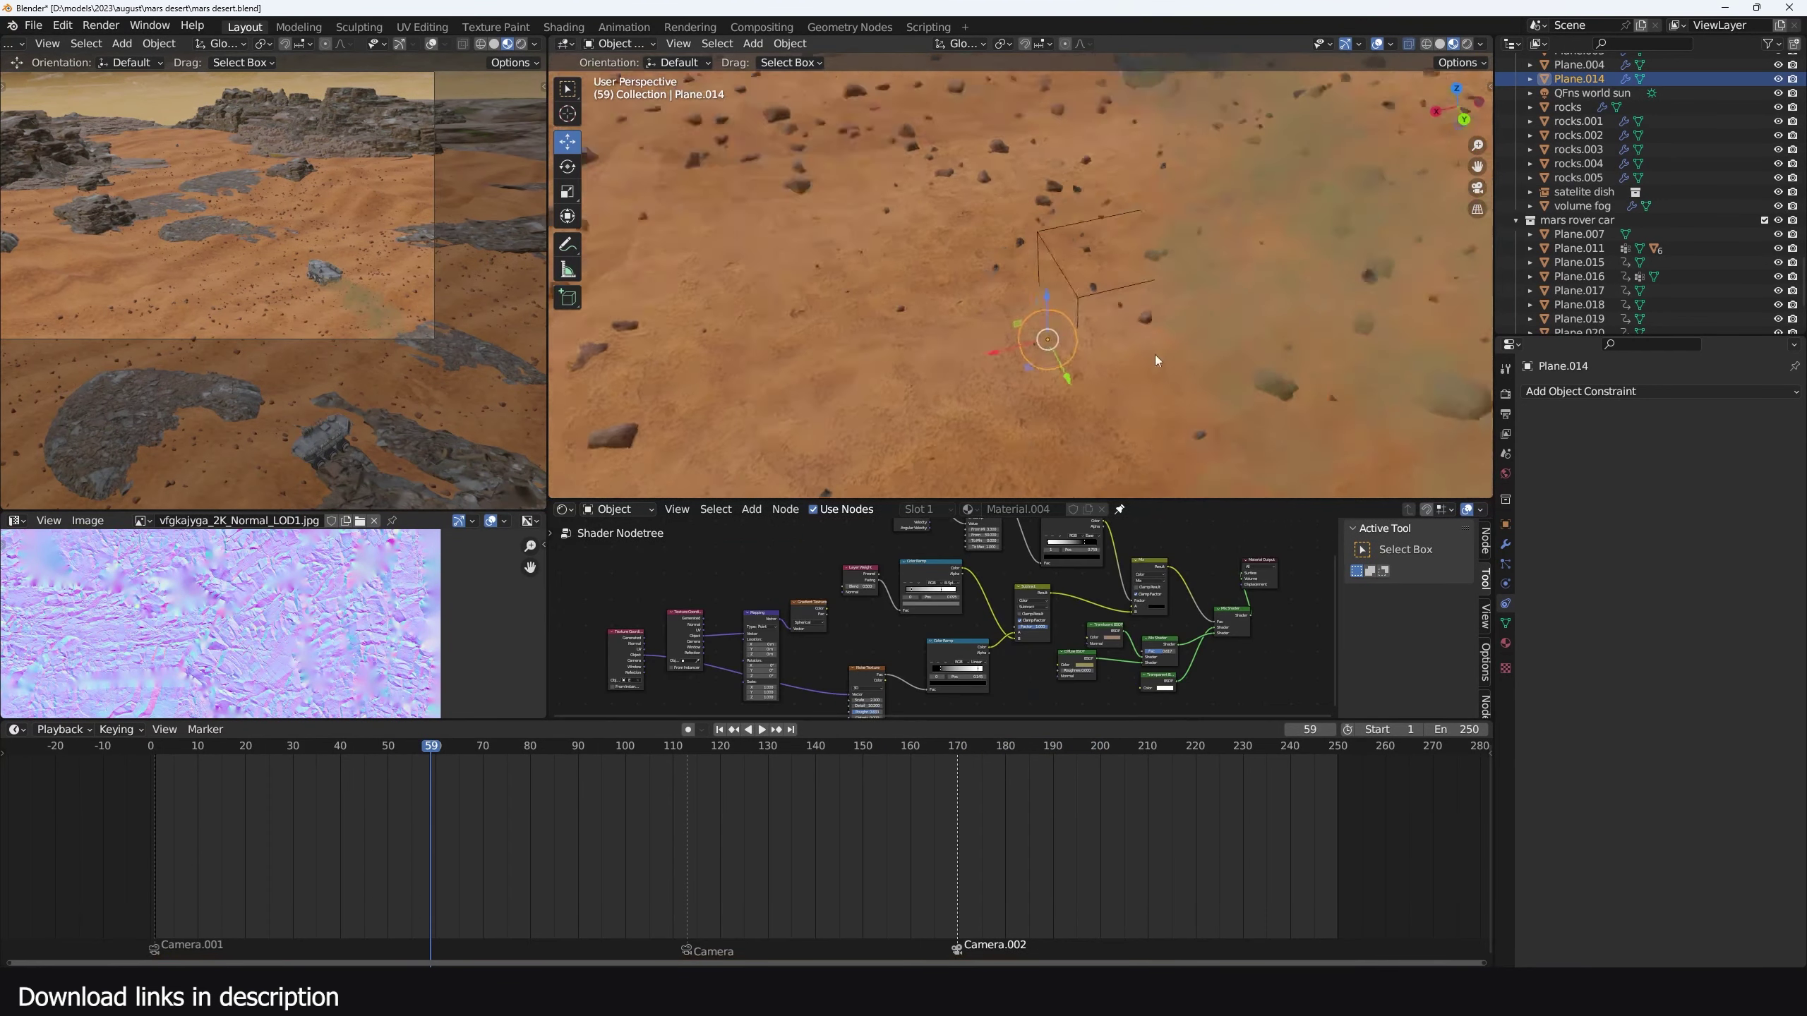
Preview the Layer Weight node of the dust material on the dust spheres behind the rover
middle_drag(1154, 354, 1131, 455)
middle_drag(1125, 391, 1211, 211)
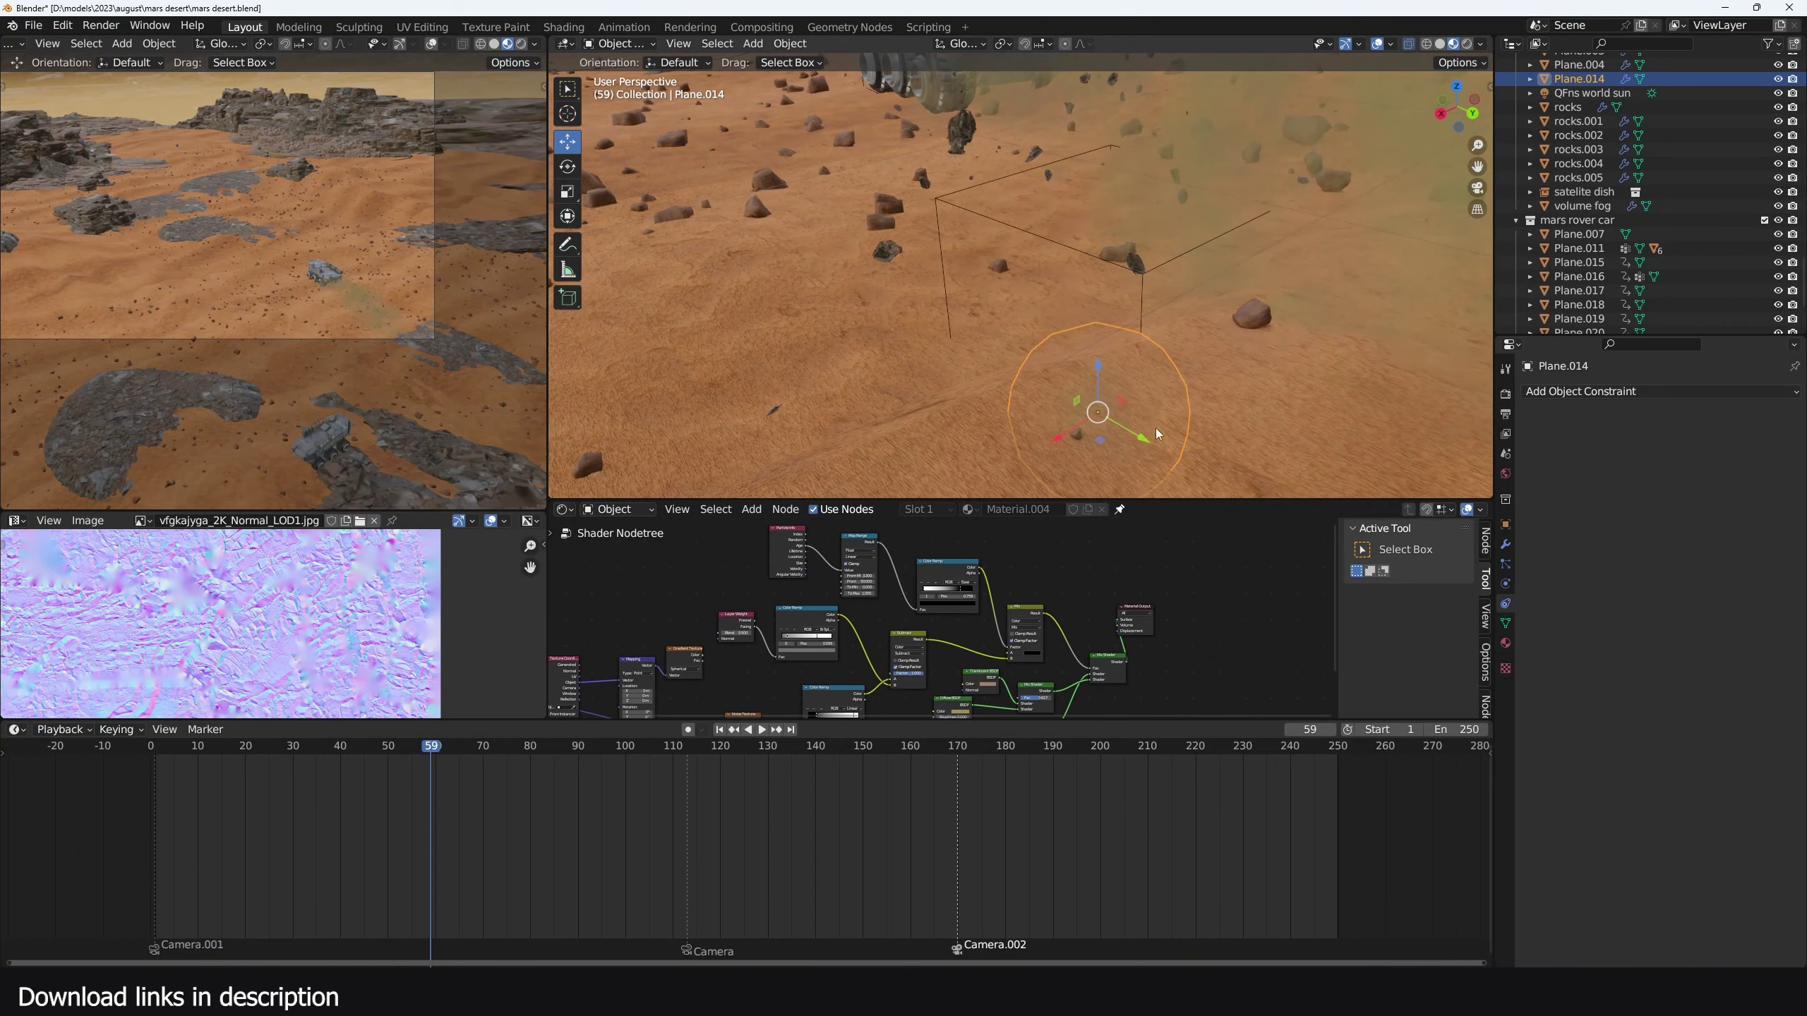
click(1439, 44)
click(1453, 44)
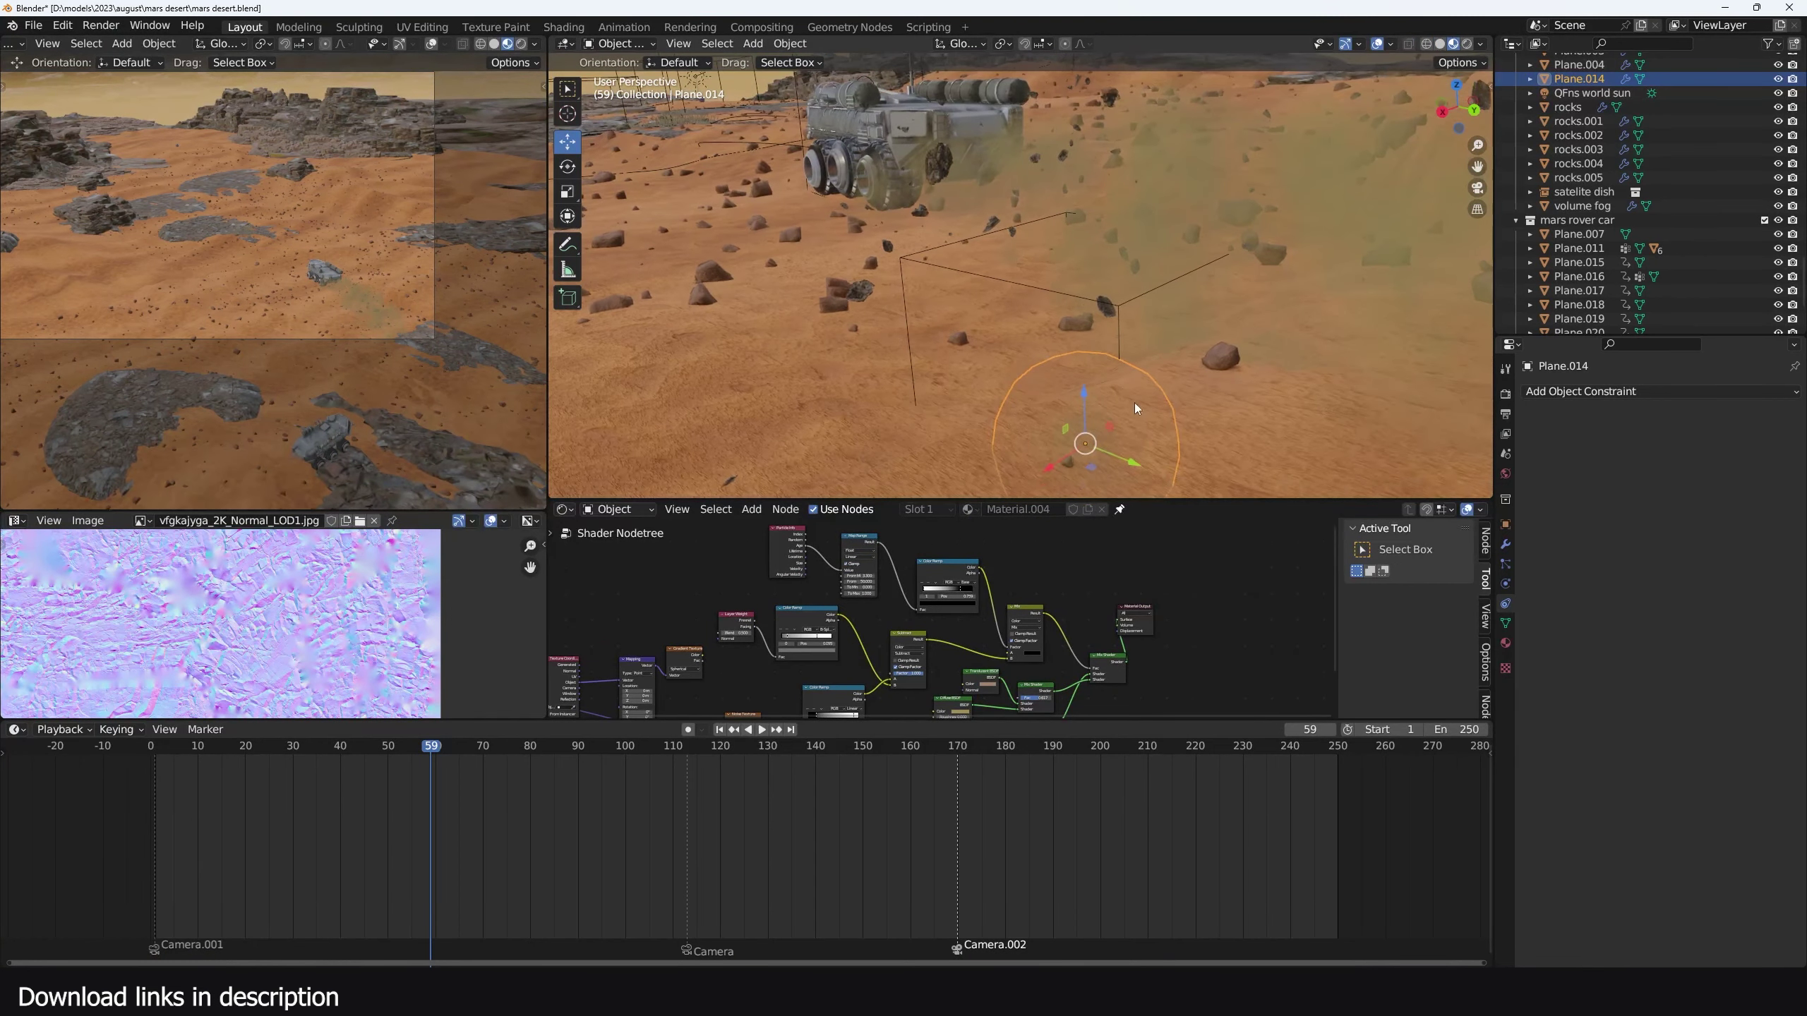
scroll(921, 600, up, 4)
middle_drag(760, 622, 888, 582)
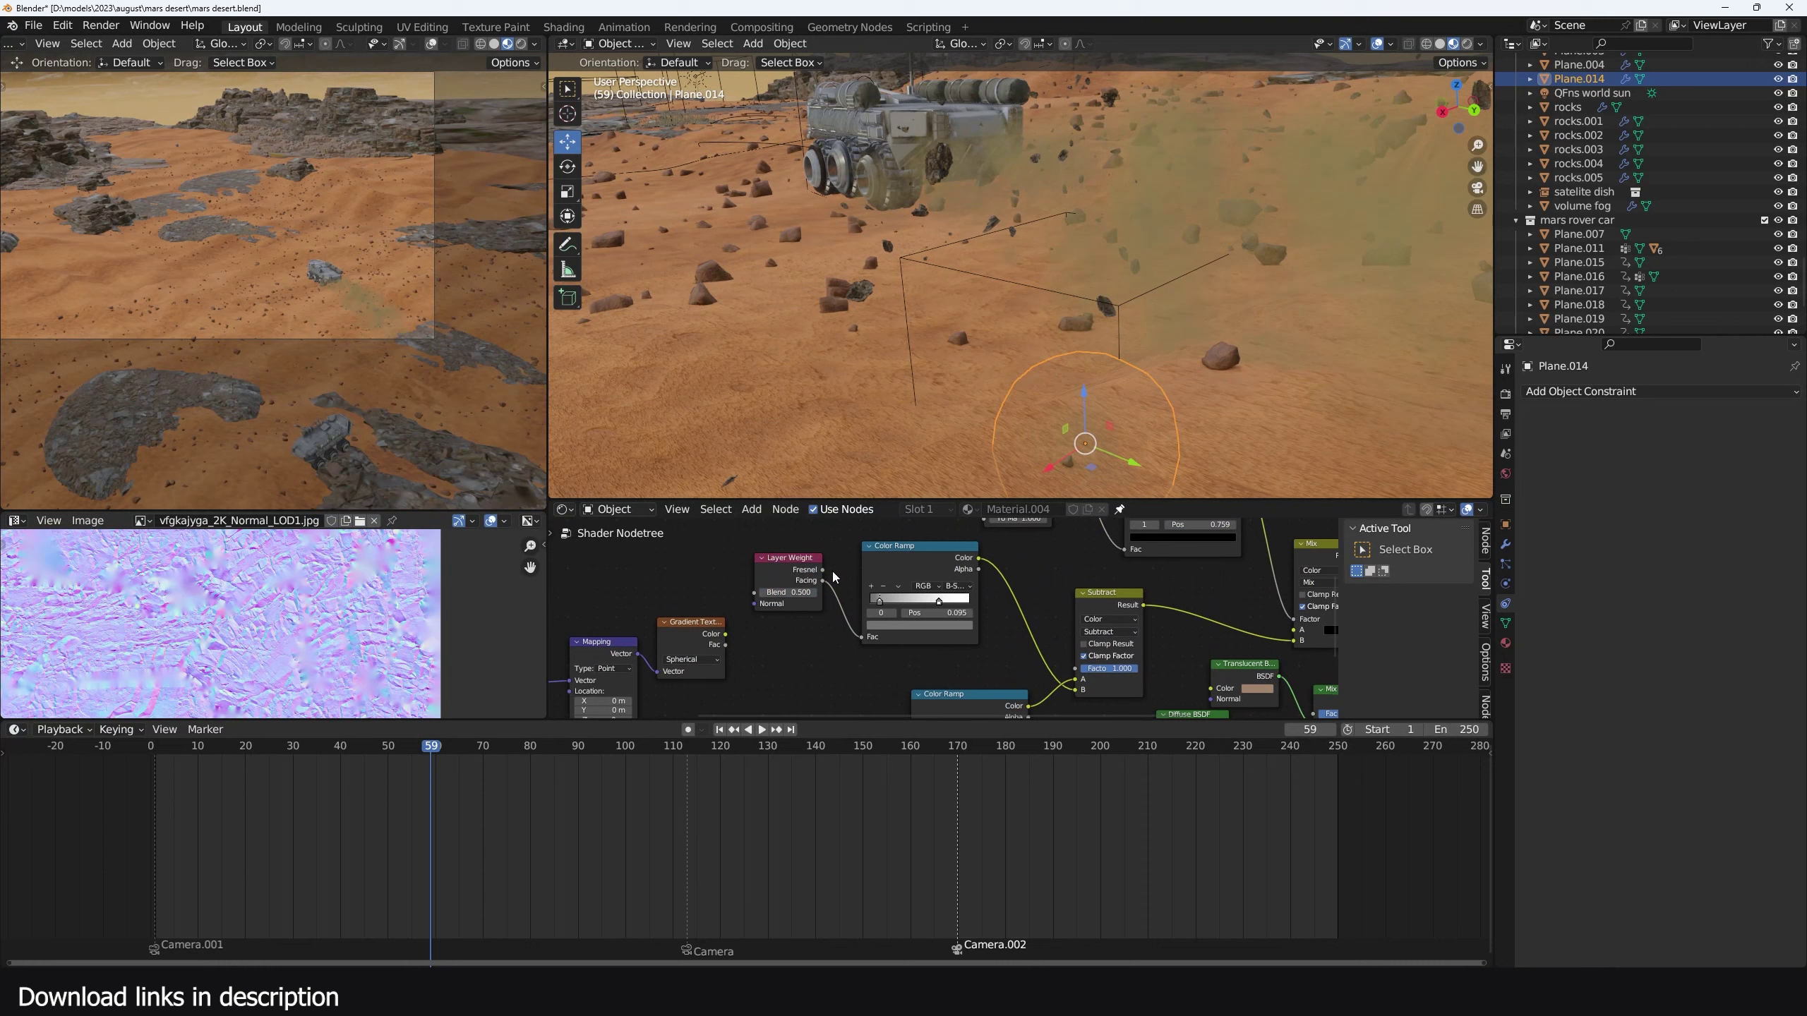
ctrl+shift+click(821, 585)
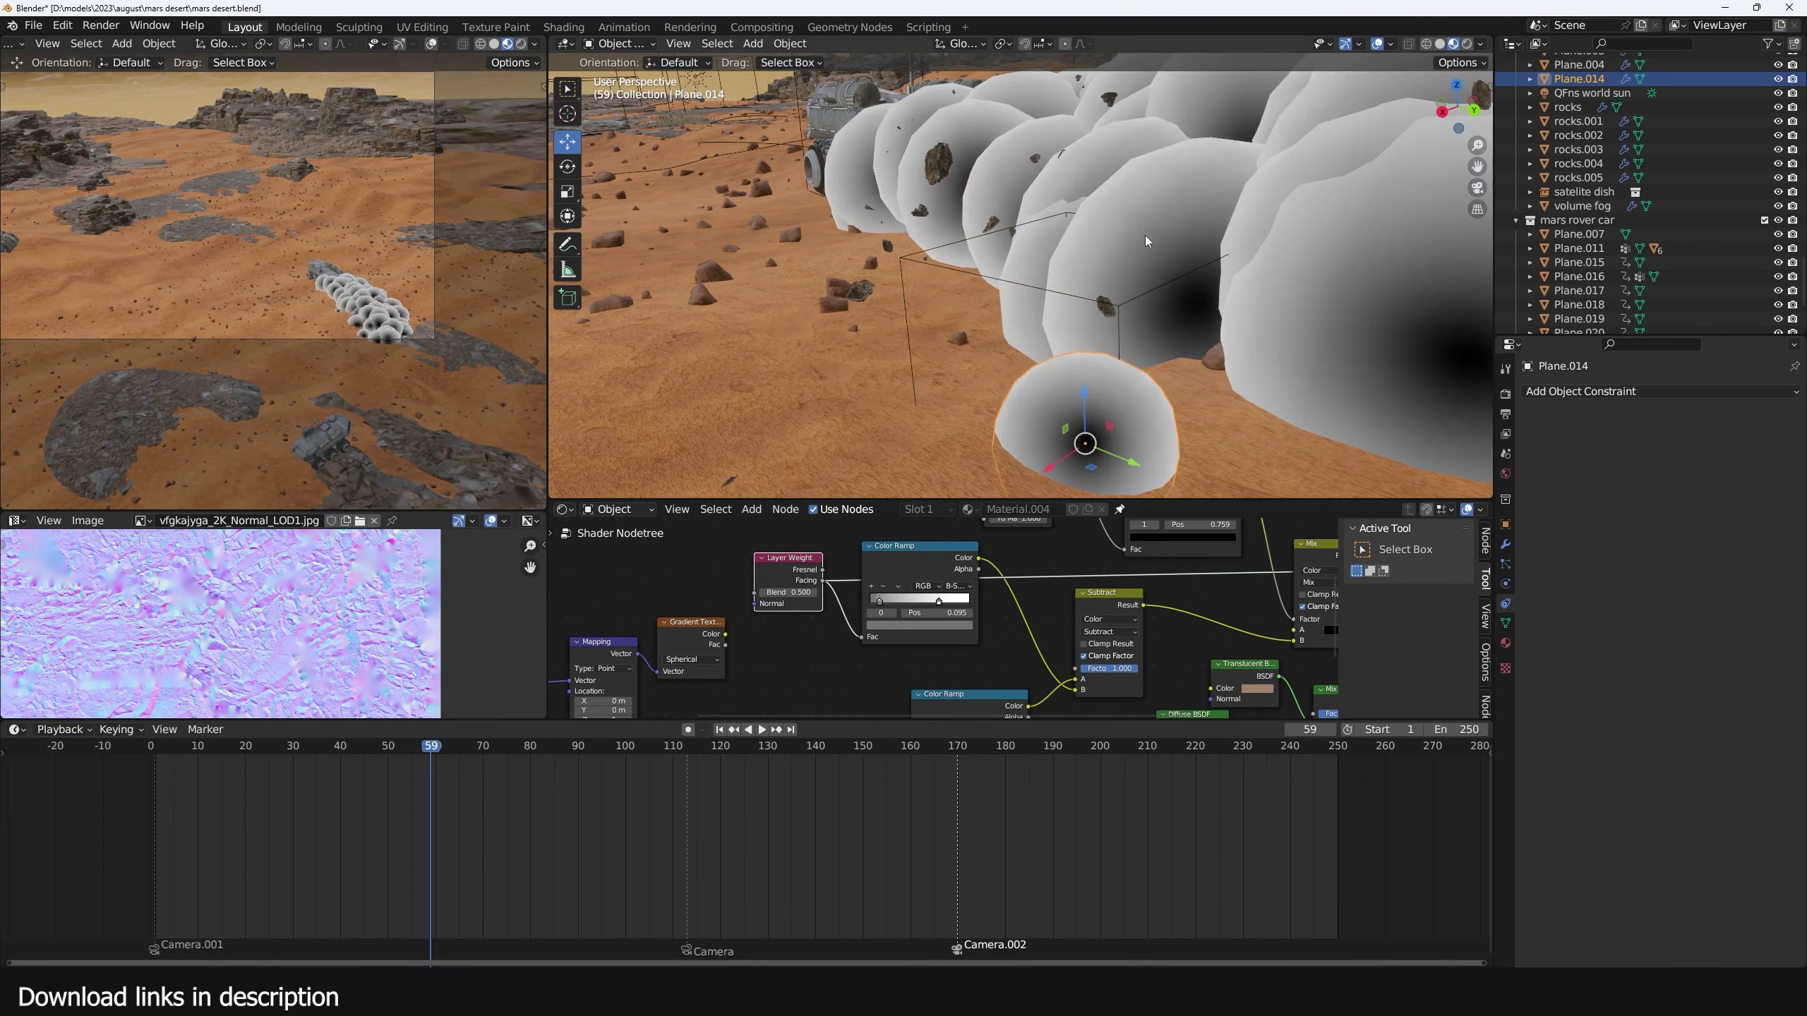
Preview the dust material's Color Ramp fed by Layer Weight, and the Subtract node that combines it with the noise
scroll(1167, 249, down, 3)
scroll(1017, 622, down, 2)
mouse_move(1018, 621)
middle_down()
mouse_move(990, 596)
mouse_move(946, 624)
middle_up()
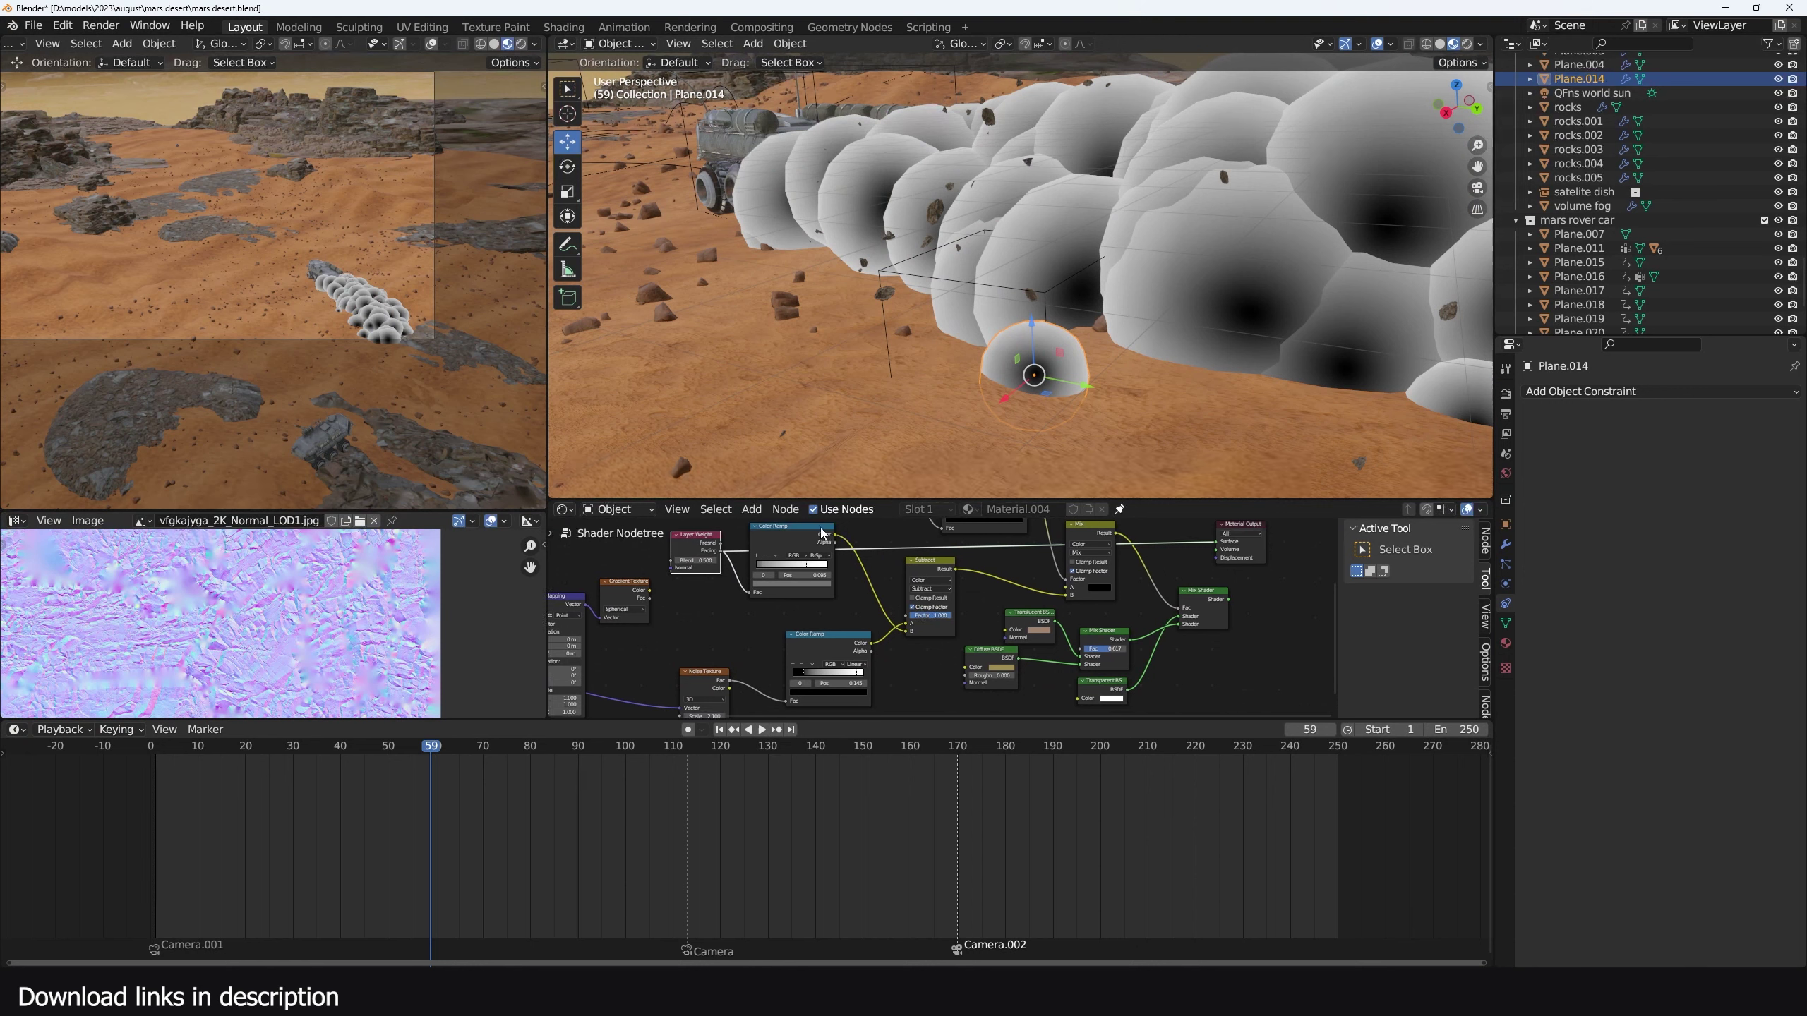
ctrl+shift+click(822, 533)
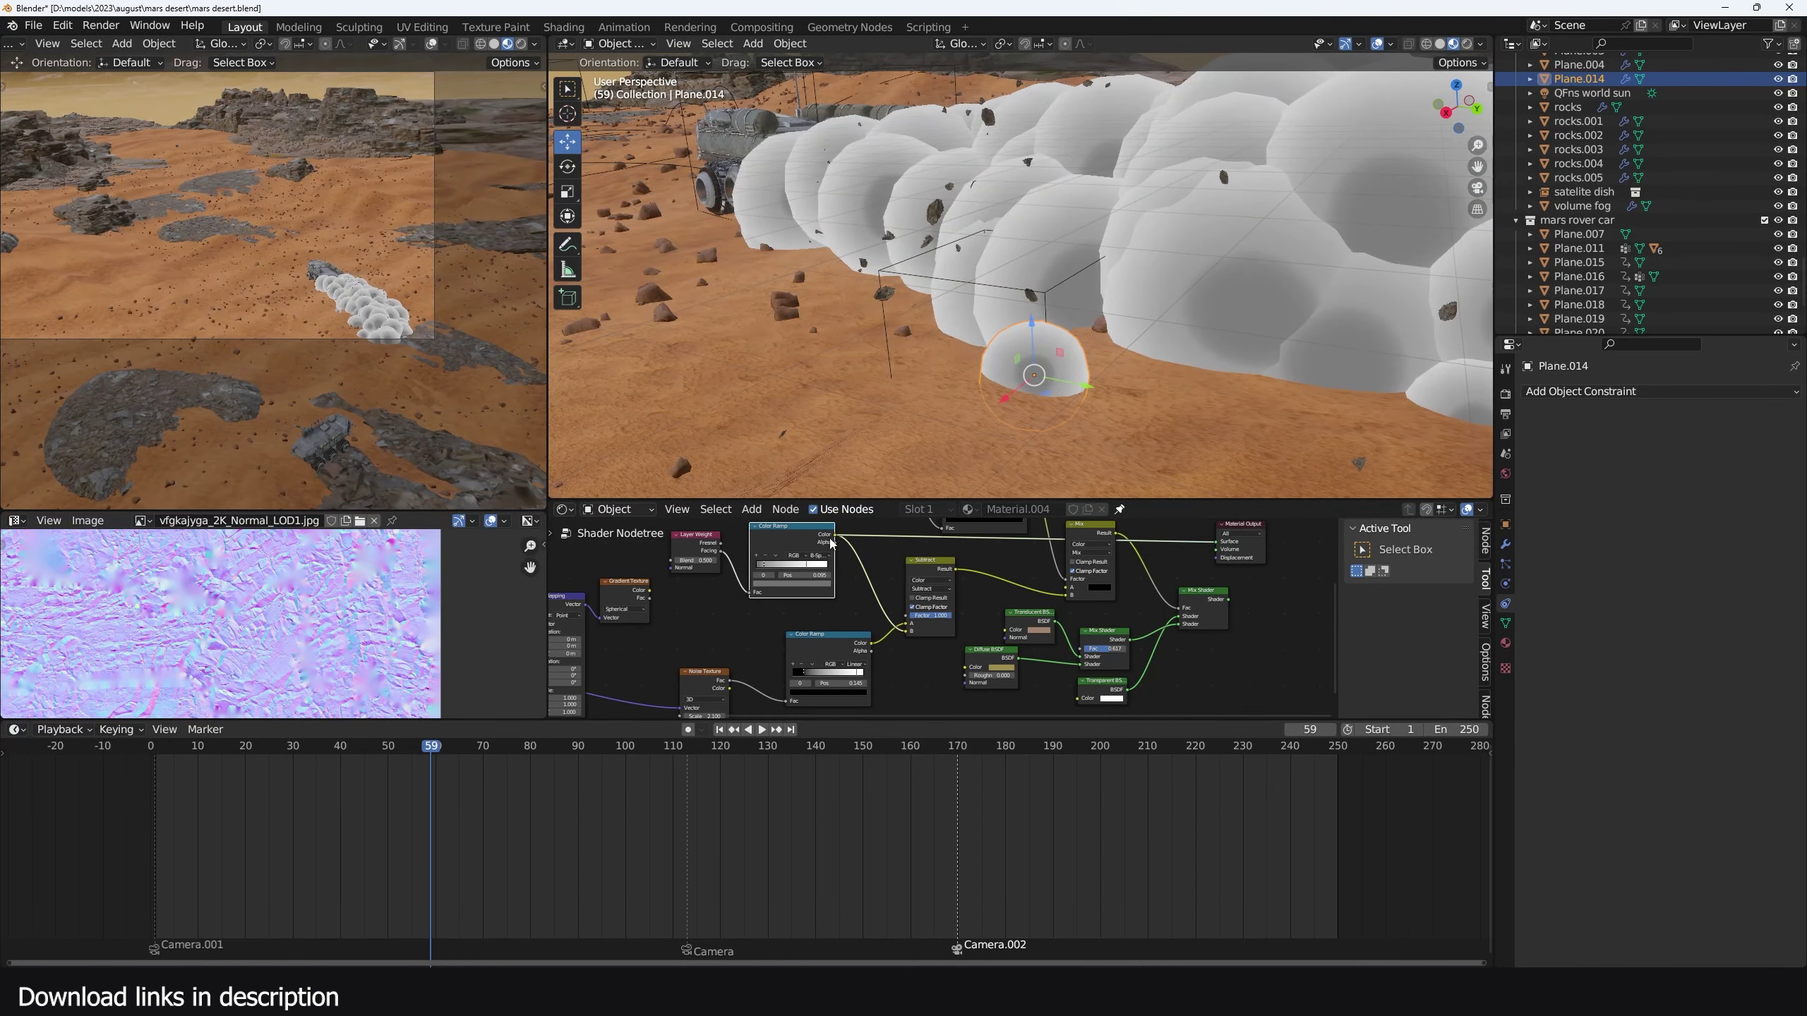
mouse_move(944, 580)
middle_down()
mouse_move(883, 560)
mouse_move(922, 547)
middle_up()
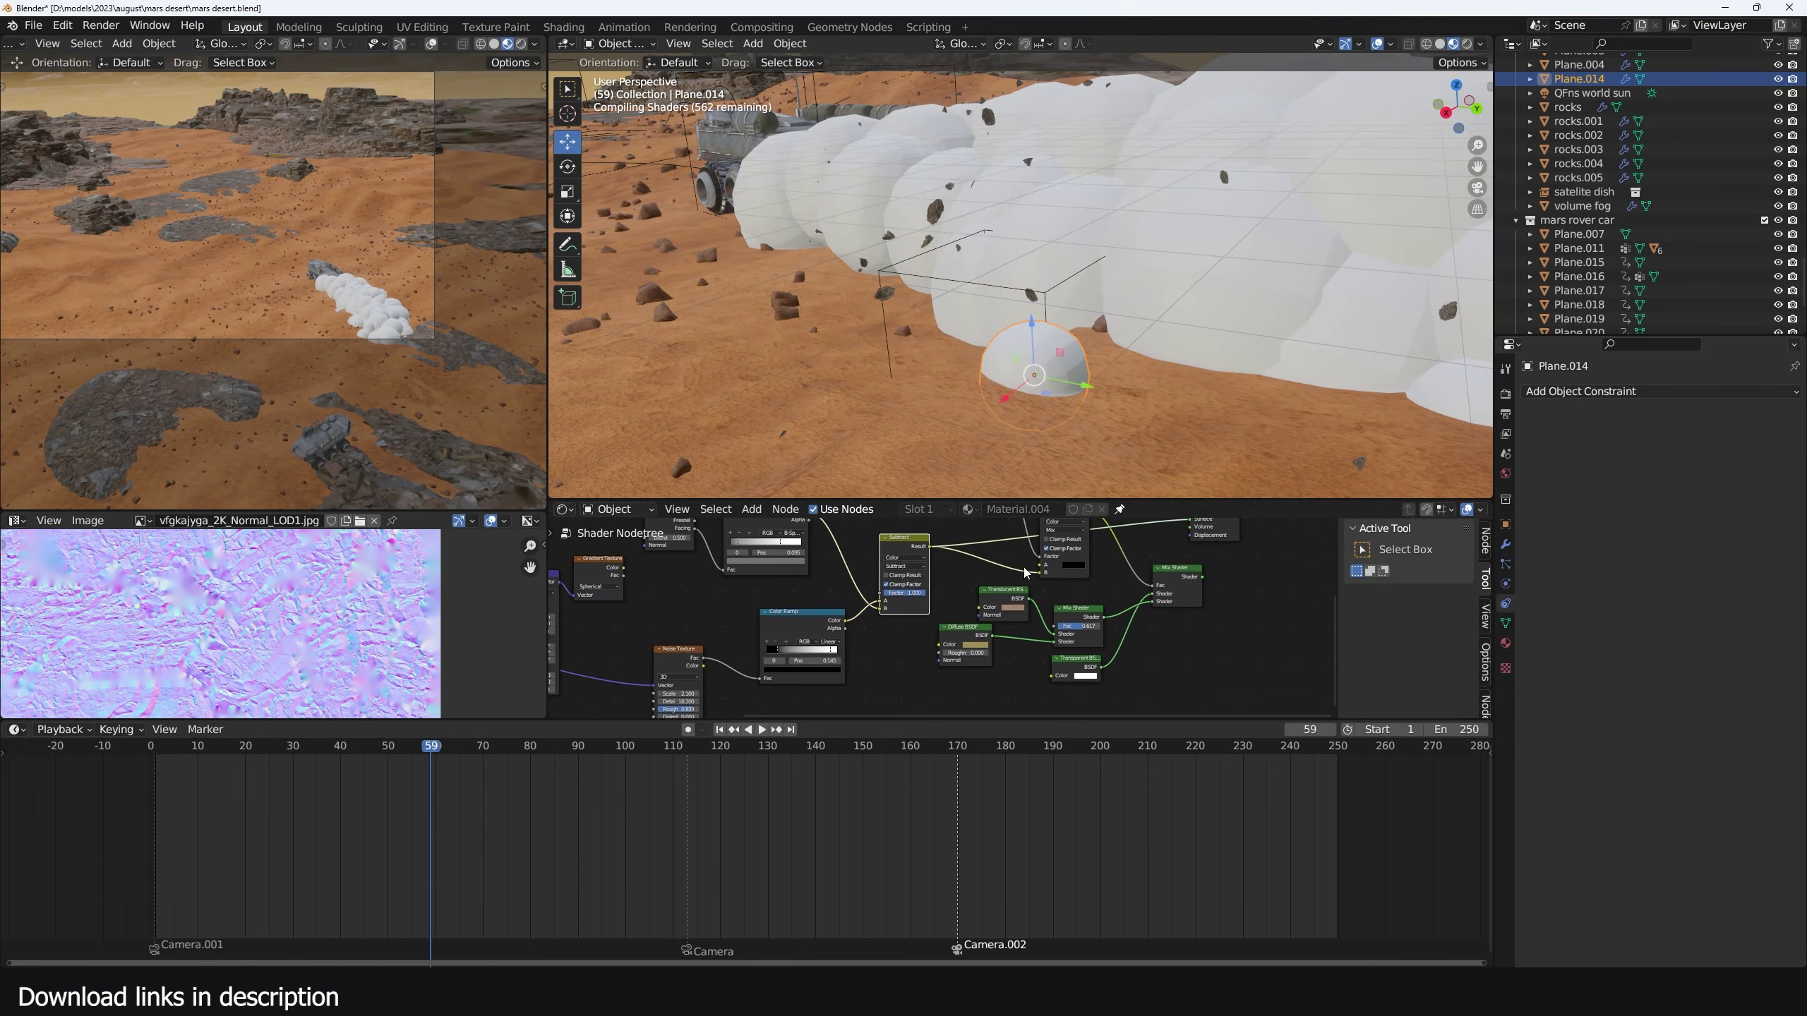
ctrl+shift+click(899, 610)
scroll(900, 613, down, 2)
Play parts of the animation to examine how the Subtract node's noise mask behaves on the moving dust spheres
key(space)
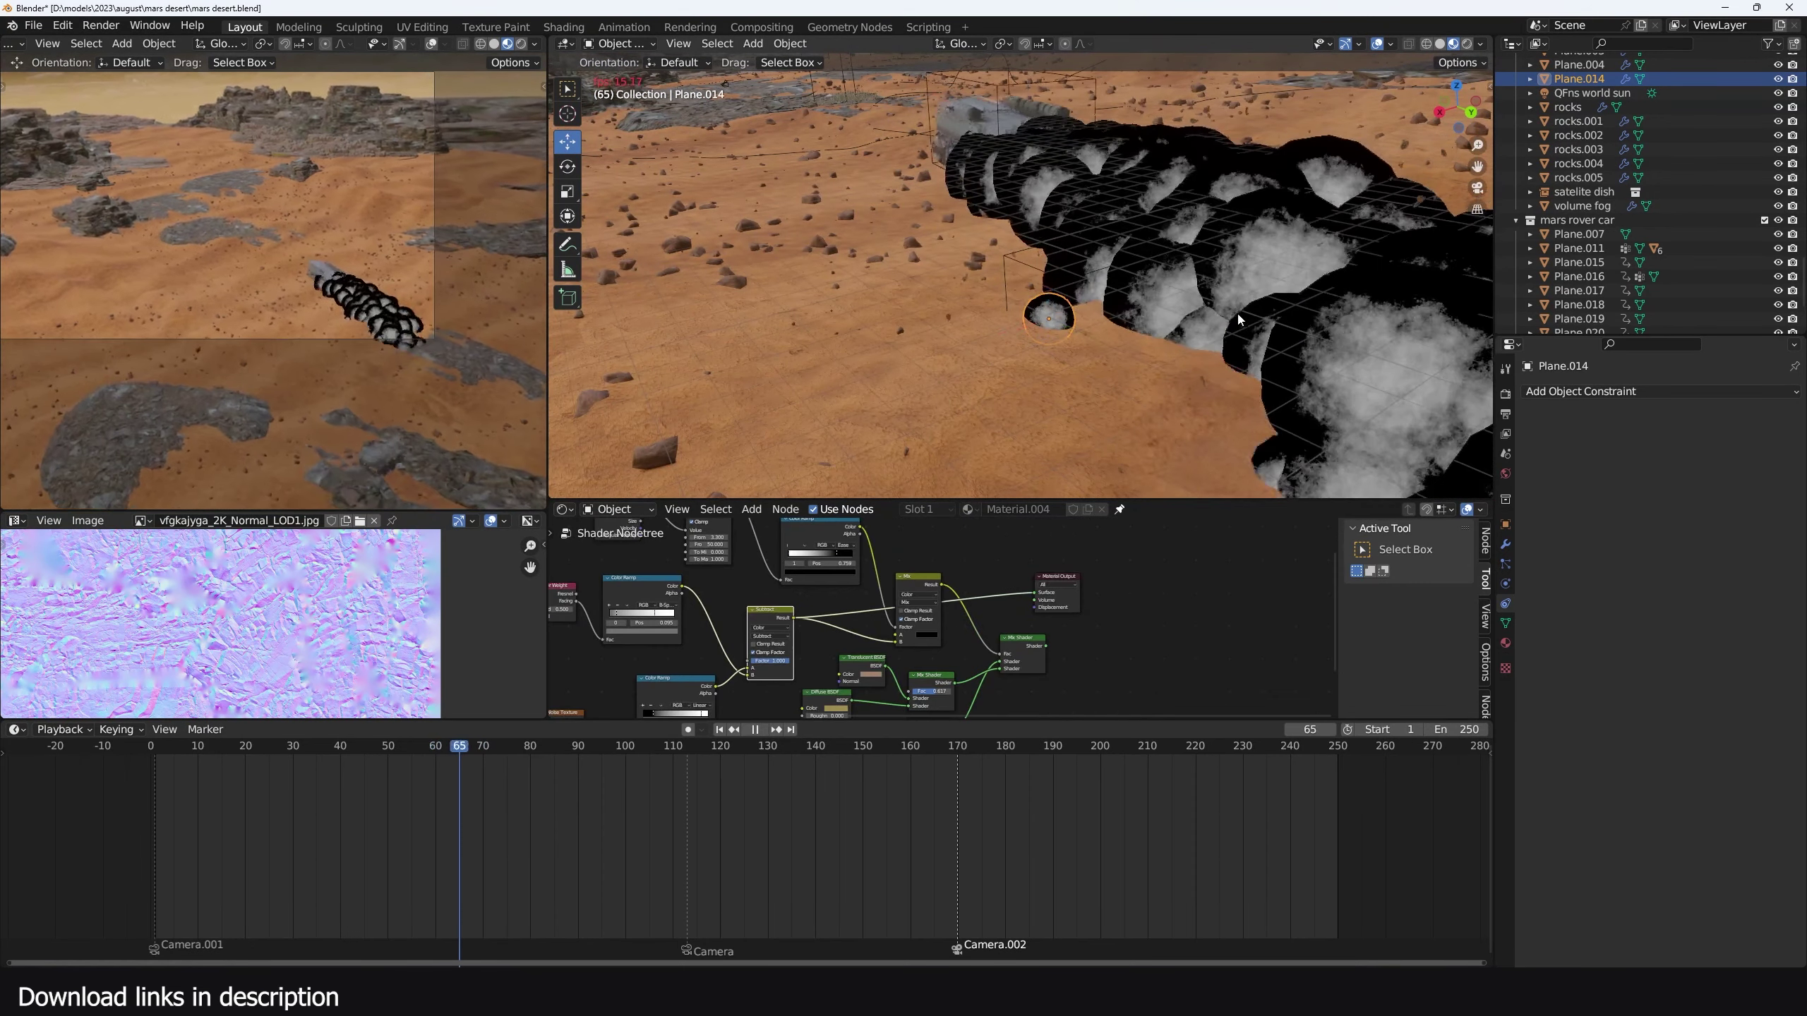
key(space)
scroll(579, 653, up, 3)
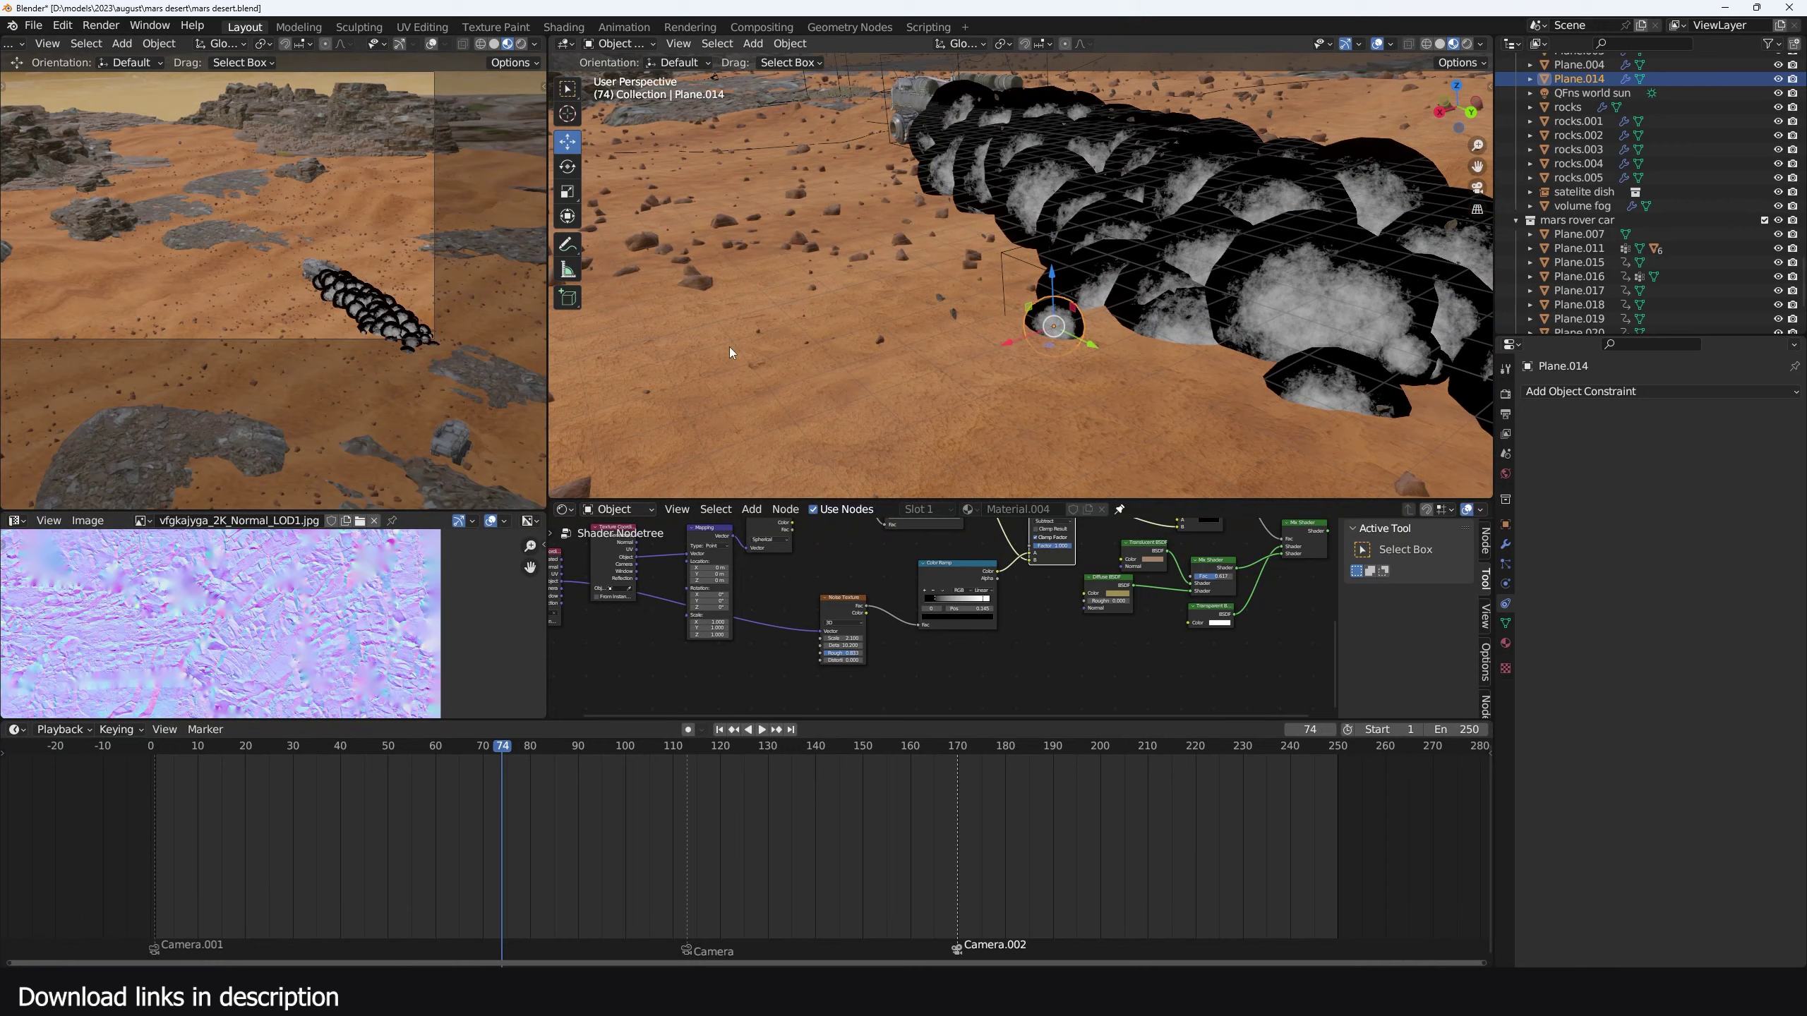
key(space)
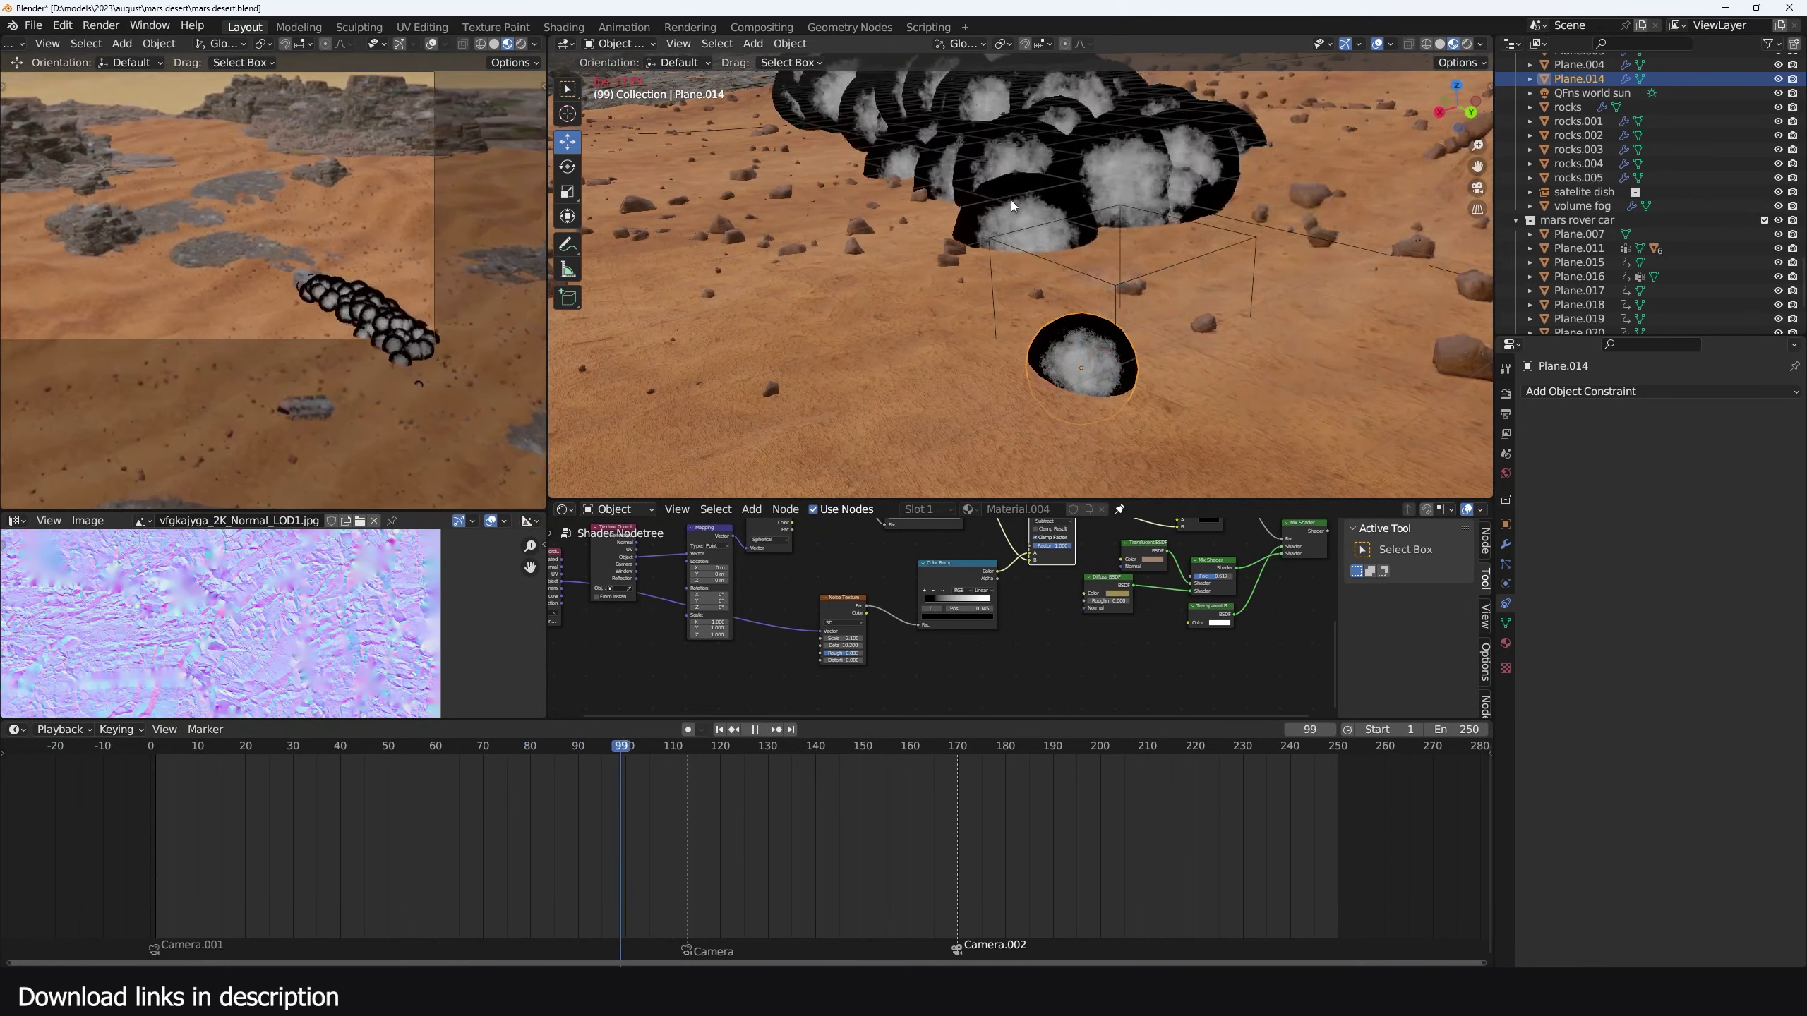
key(space)
click(295, 829)
key(space)
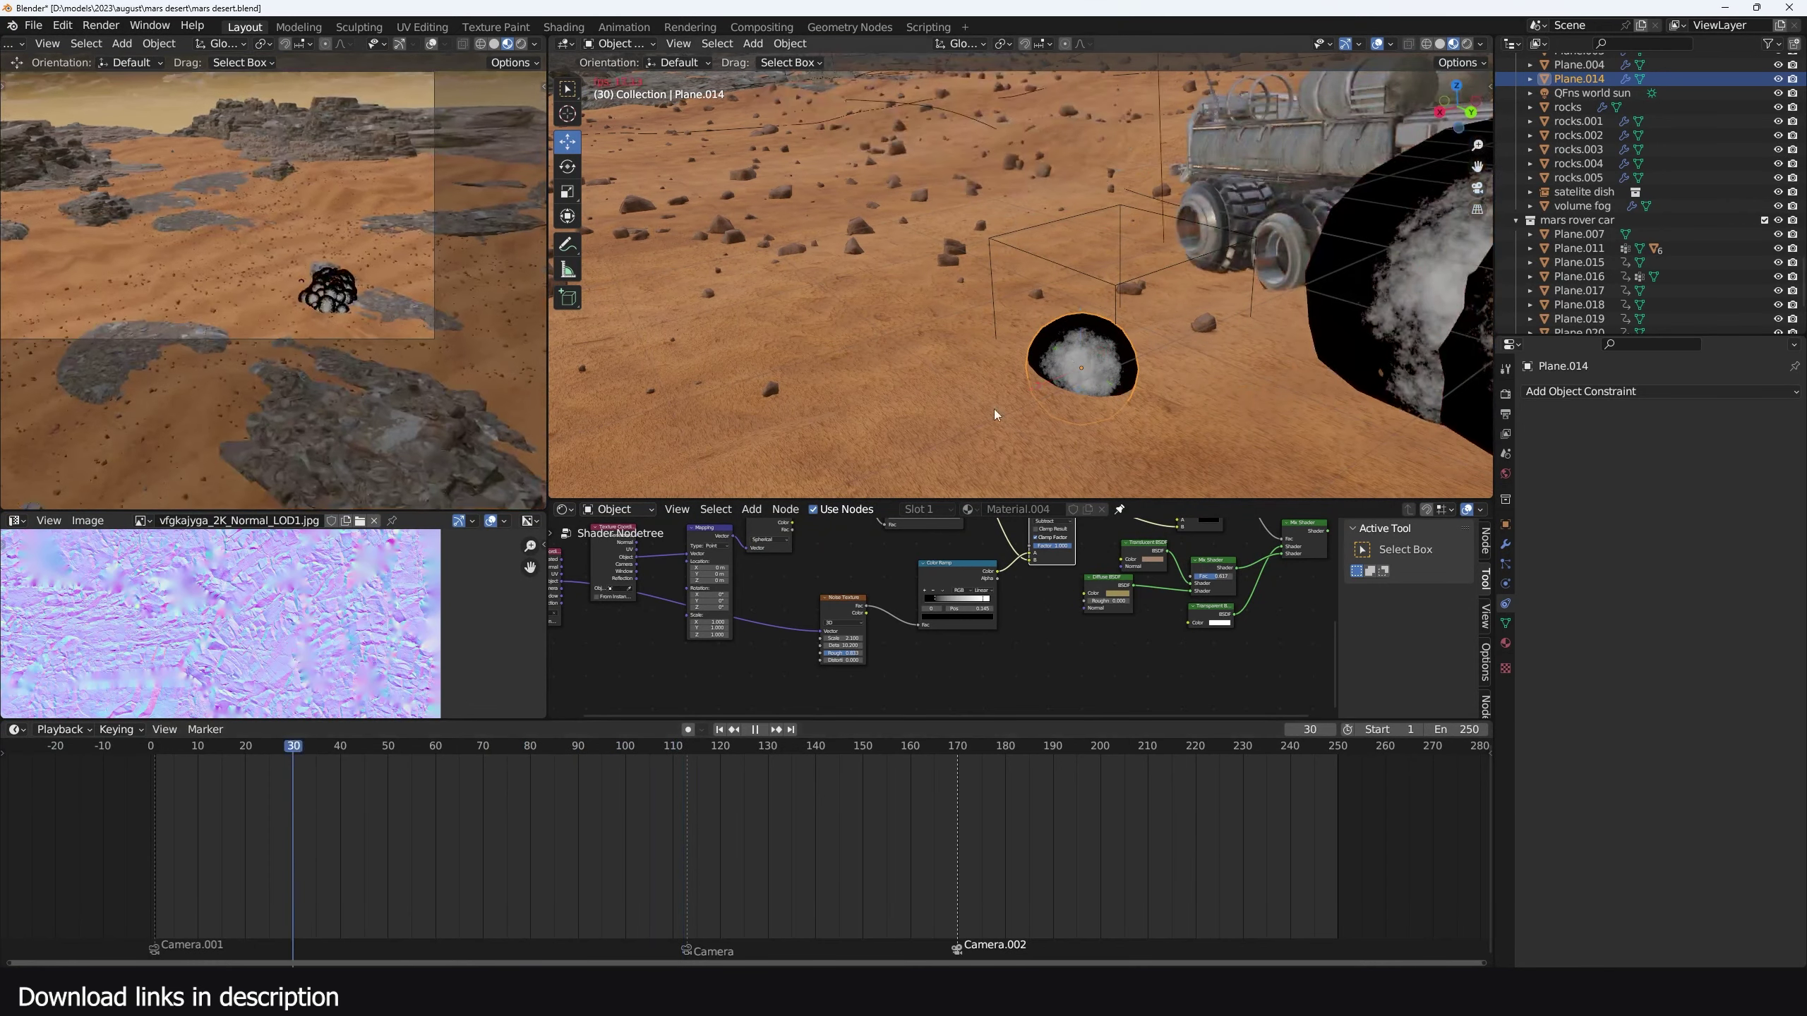
key(space)
middle_drag(1011, 546, 1014, 604)
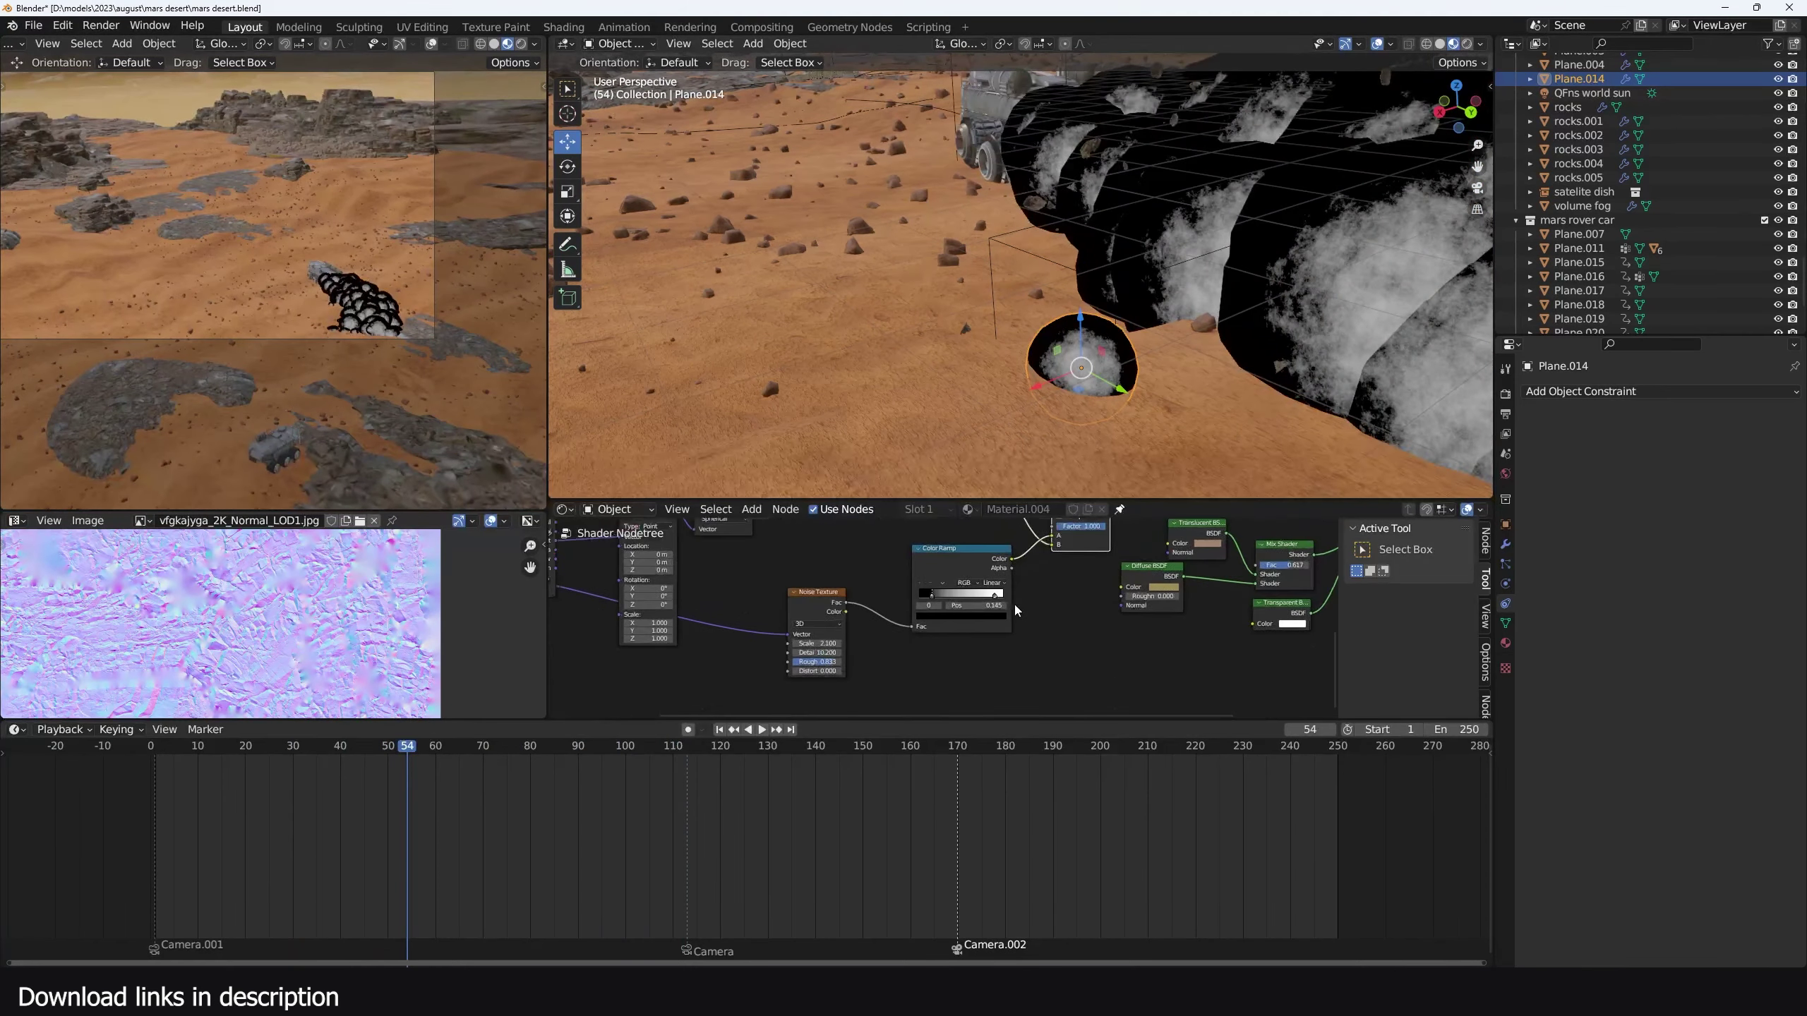
key(space)
key(space)
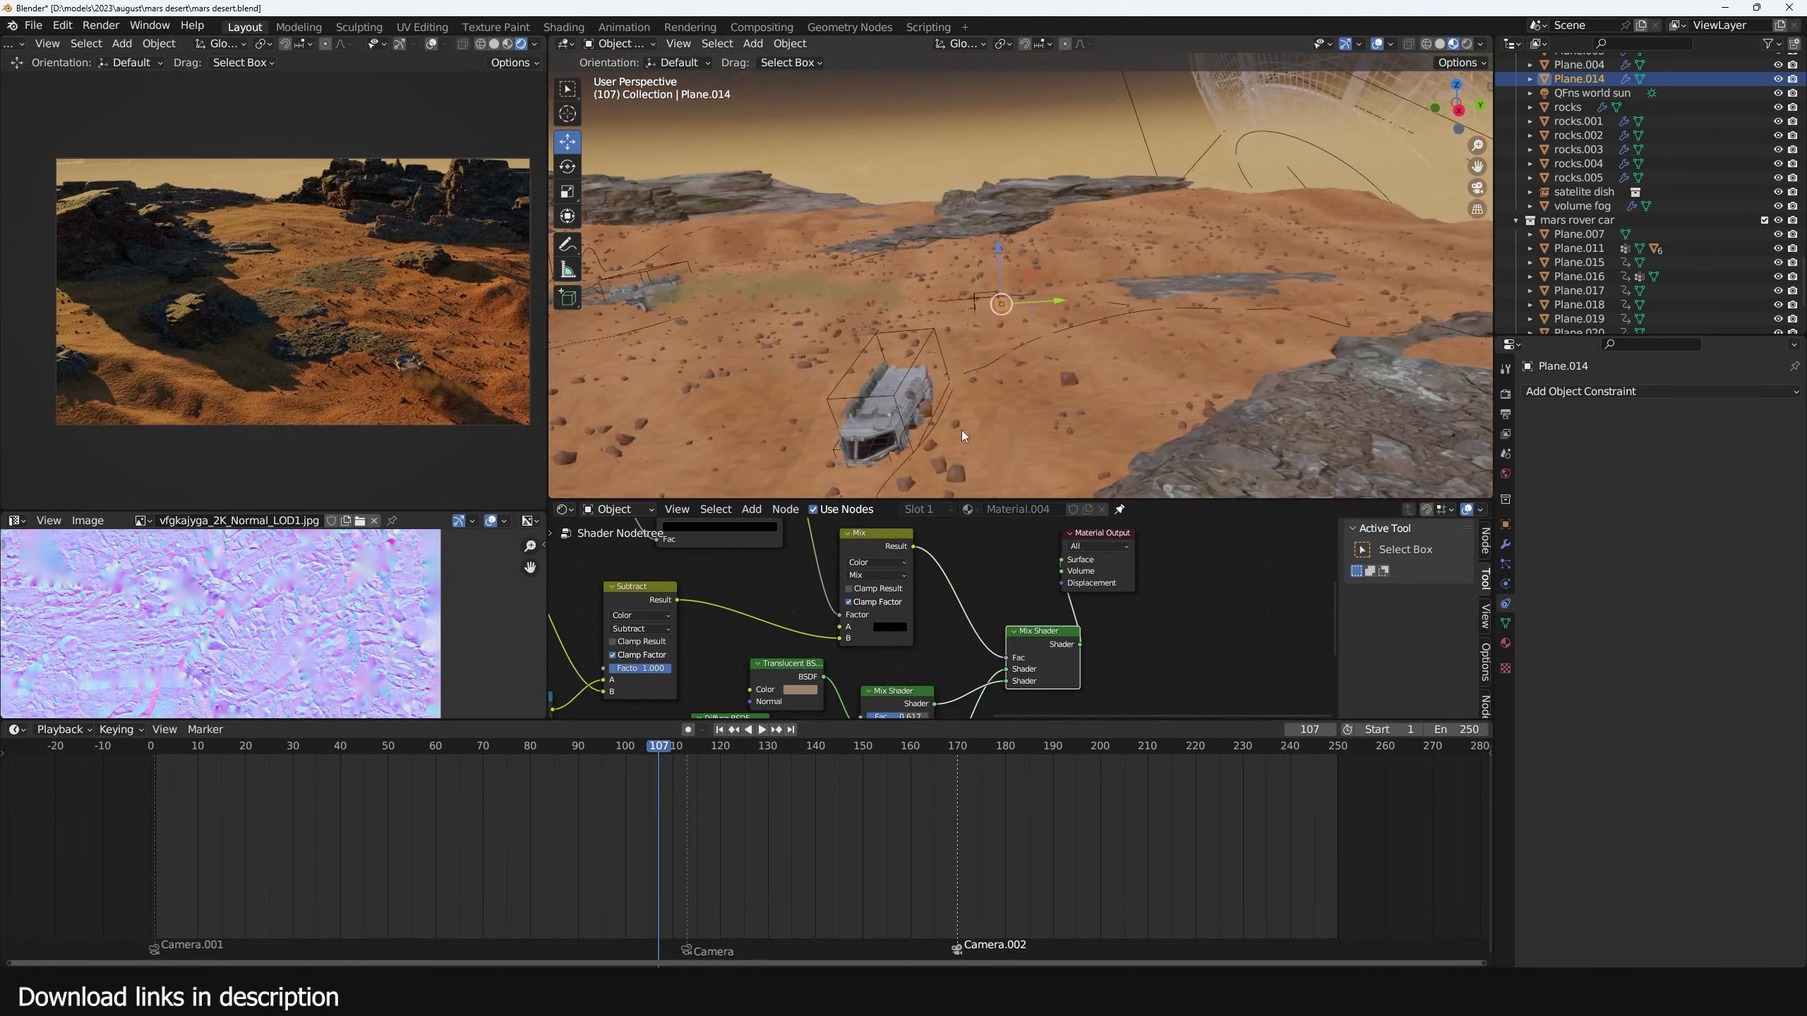
scroll(949, 423, down, 4)
middle_drag(949, 423, 846, 409)
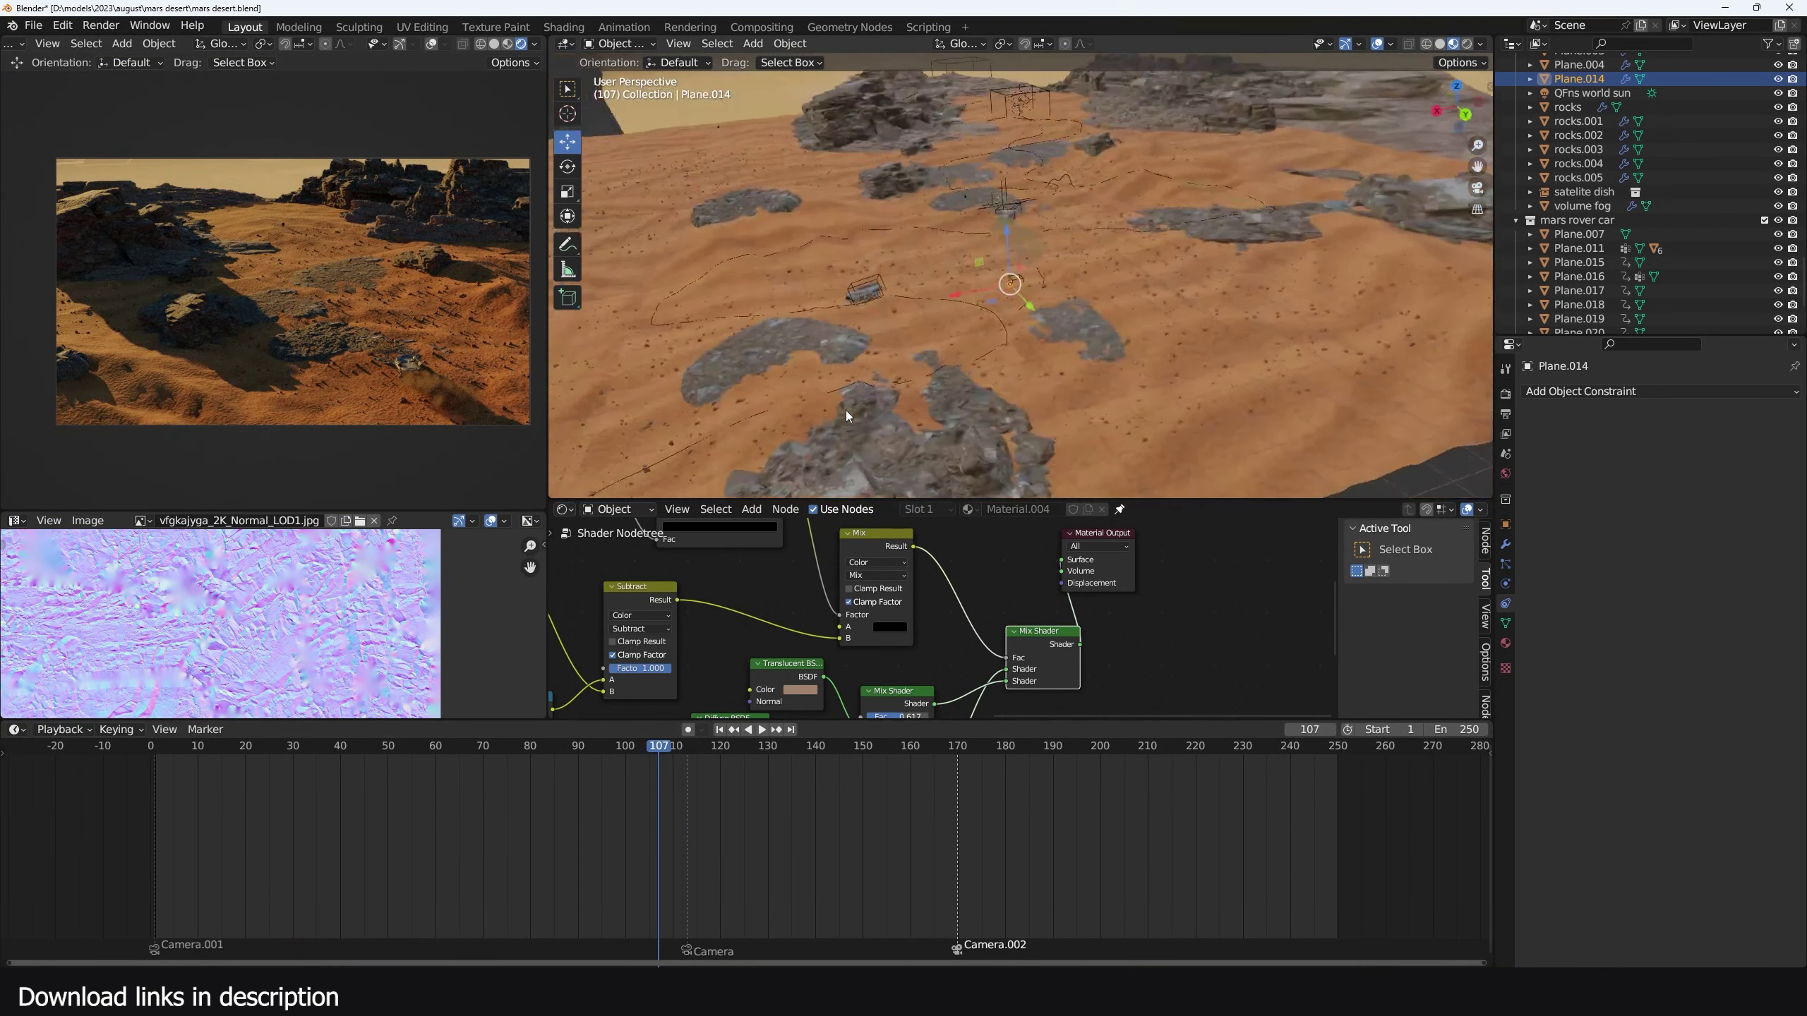
scroll(844, 410, up, 2)
middle_drag(1018, 400, 931, 388)
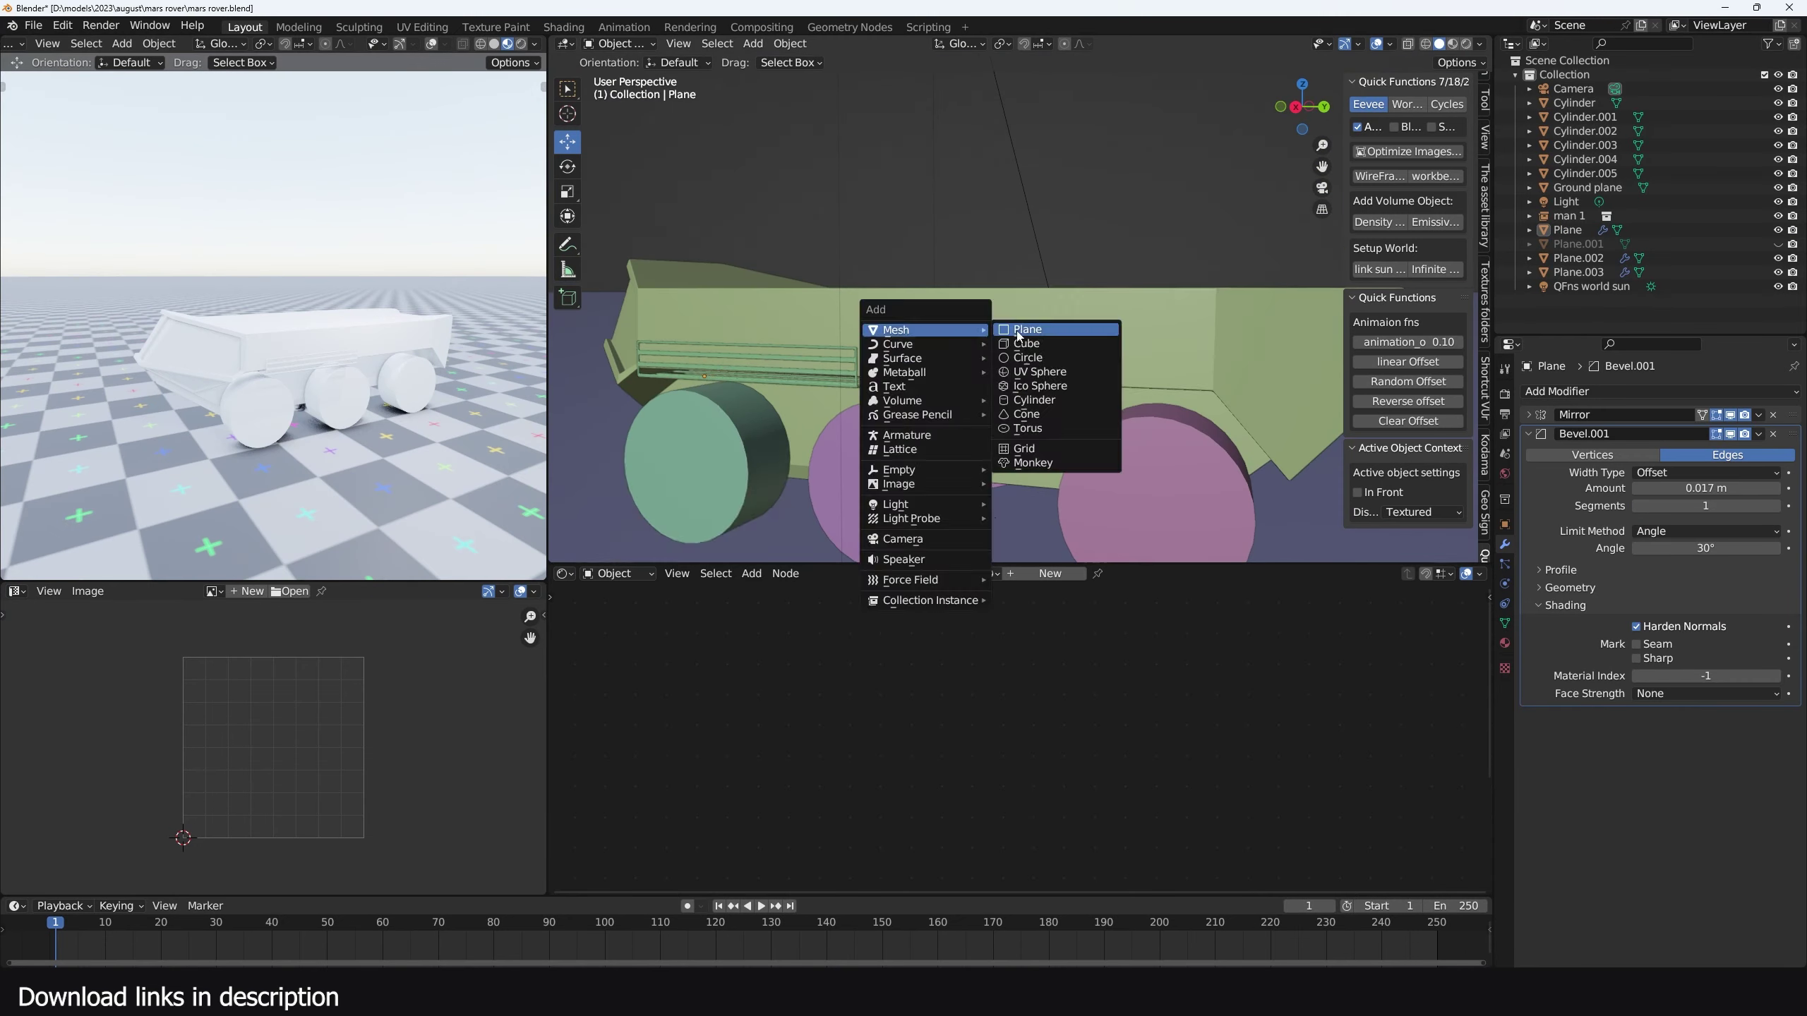
Add a plane mesh to the scene of the separate mars rover model file
click(1048, 334)
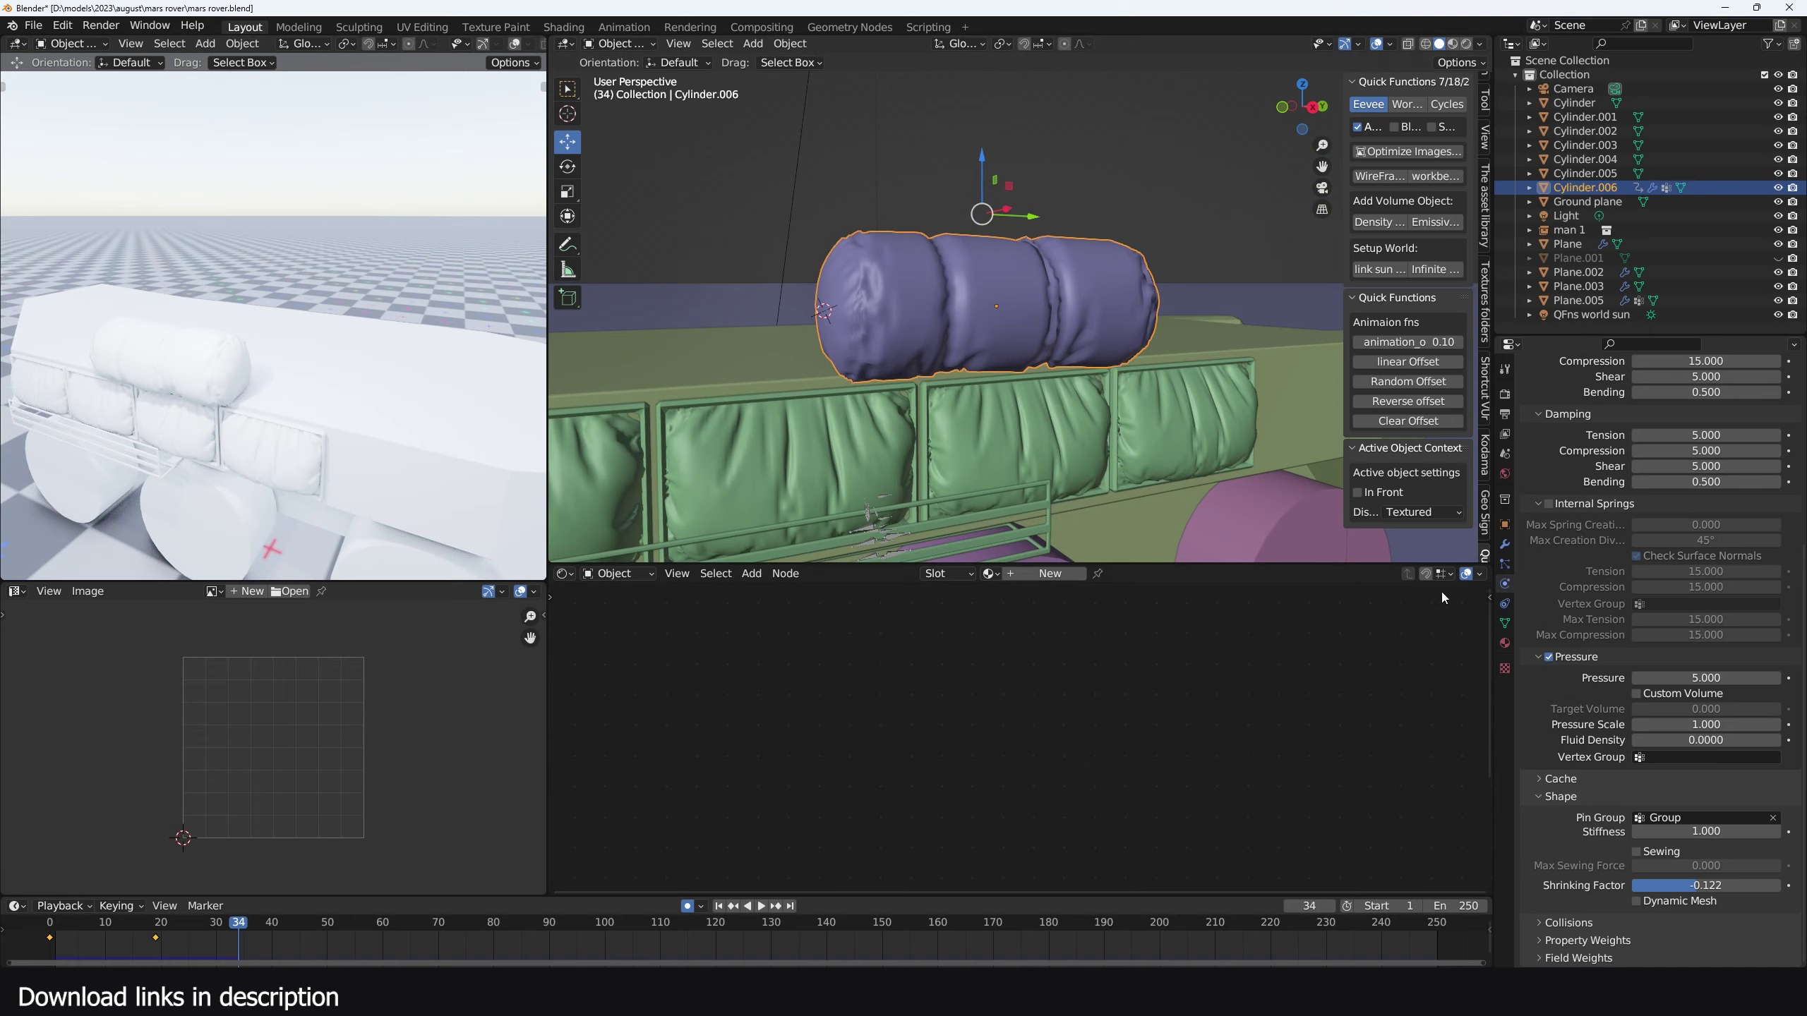
Raise the circle about 0.05 m along Z in front view to fit it around the cloth roll as a strap
key(KP_1)
key(shift+z)
key(g)
key(z)
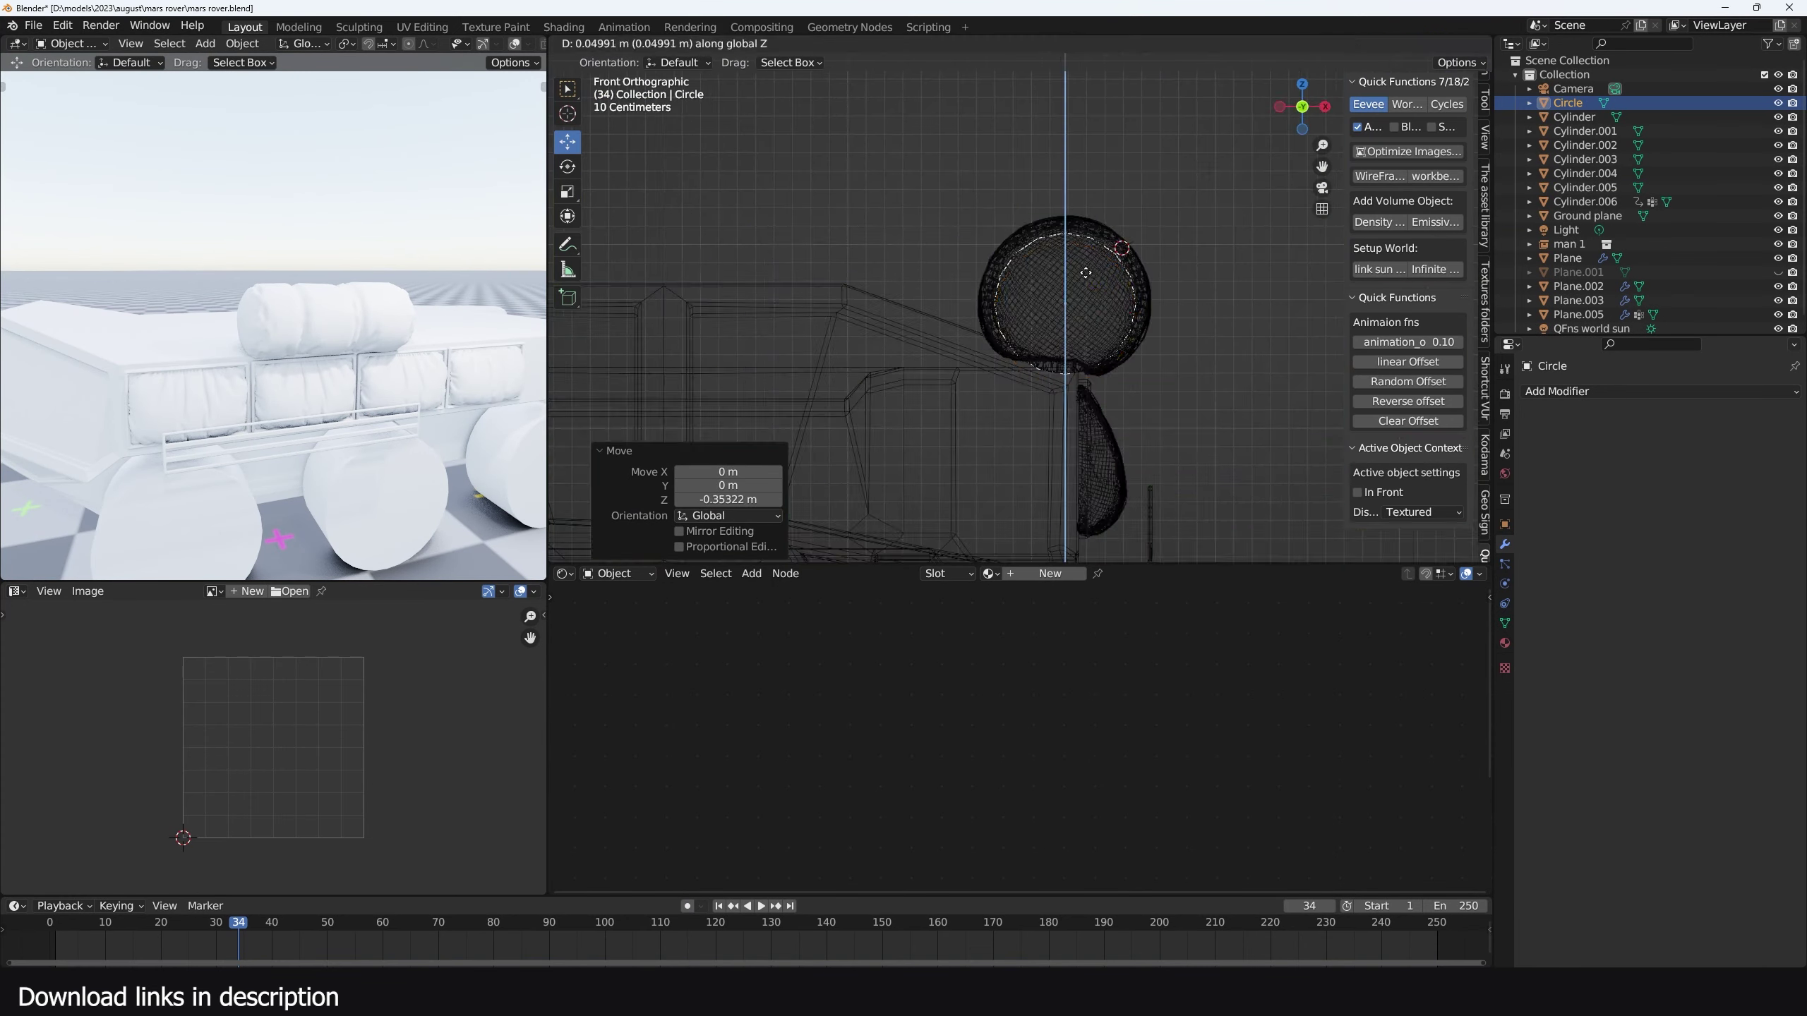
click(1085, 272)
key(shift+z)
middle_drag(1086, 273, 952, 290)
Scale the selected lower end of the strap by about 2.53 along Y in Edit Mode
key(Tab)
key(s)
key(y)
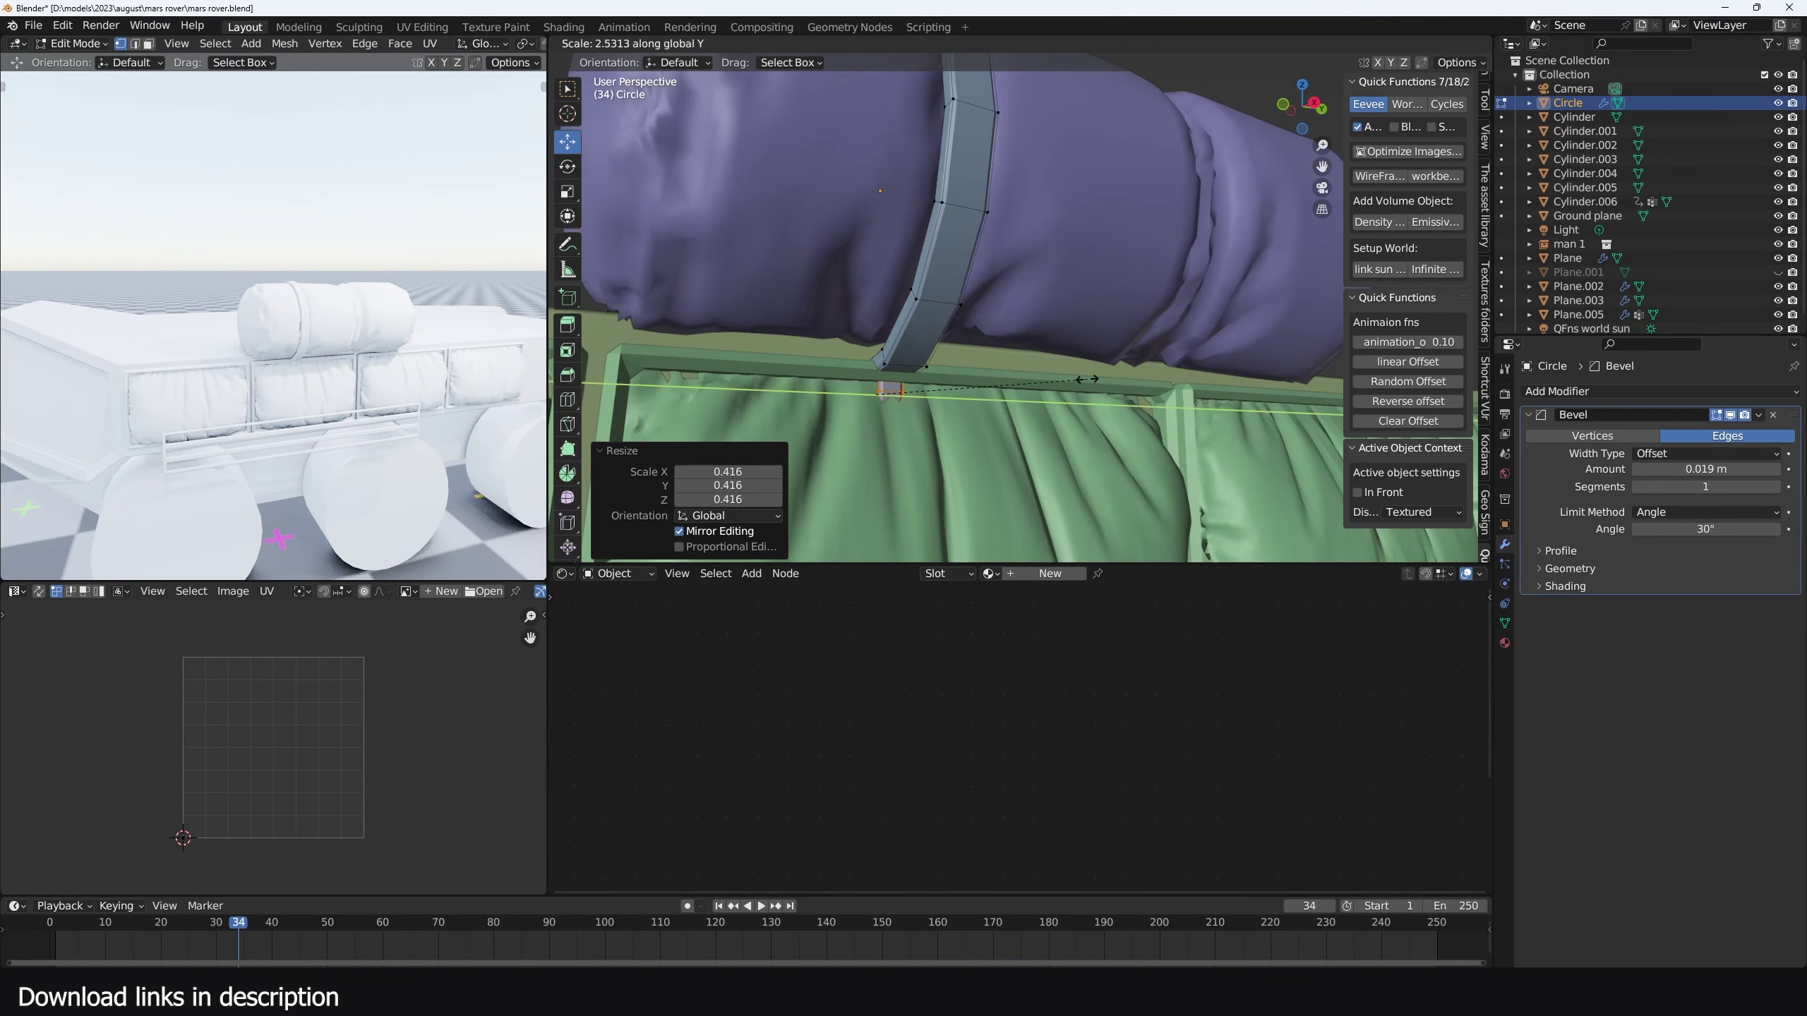
click(1086, 379)
key(Tab)
middle_drag(1086, 379, 940, 324)
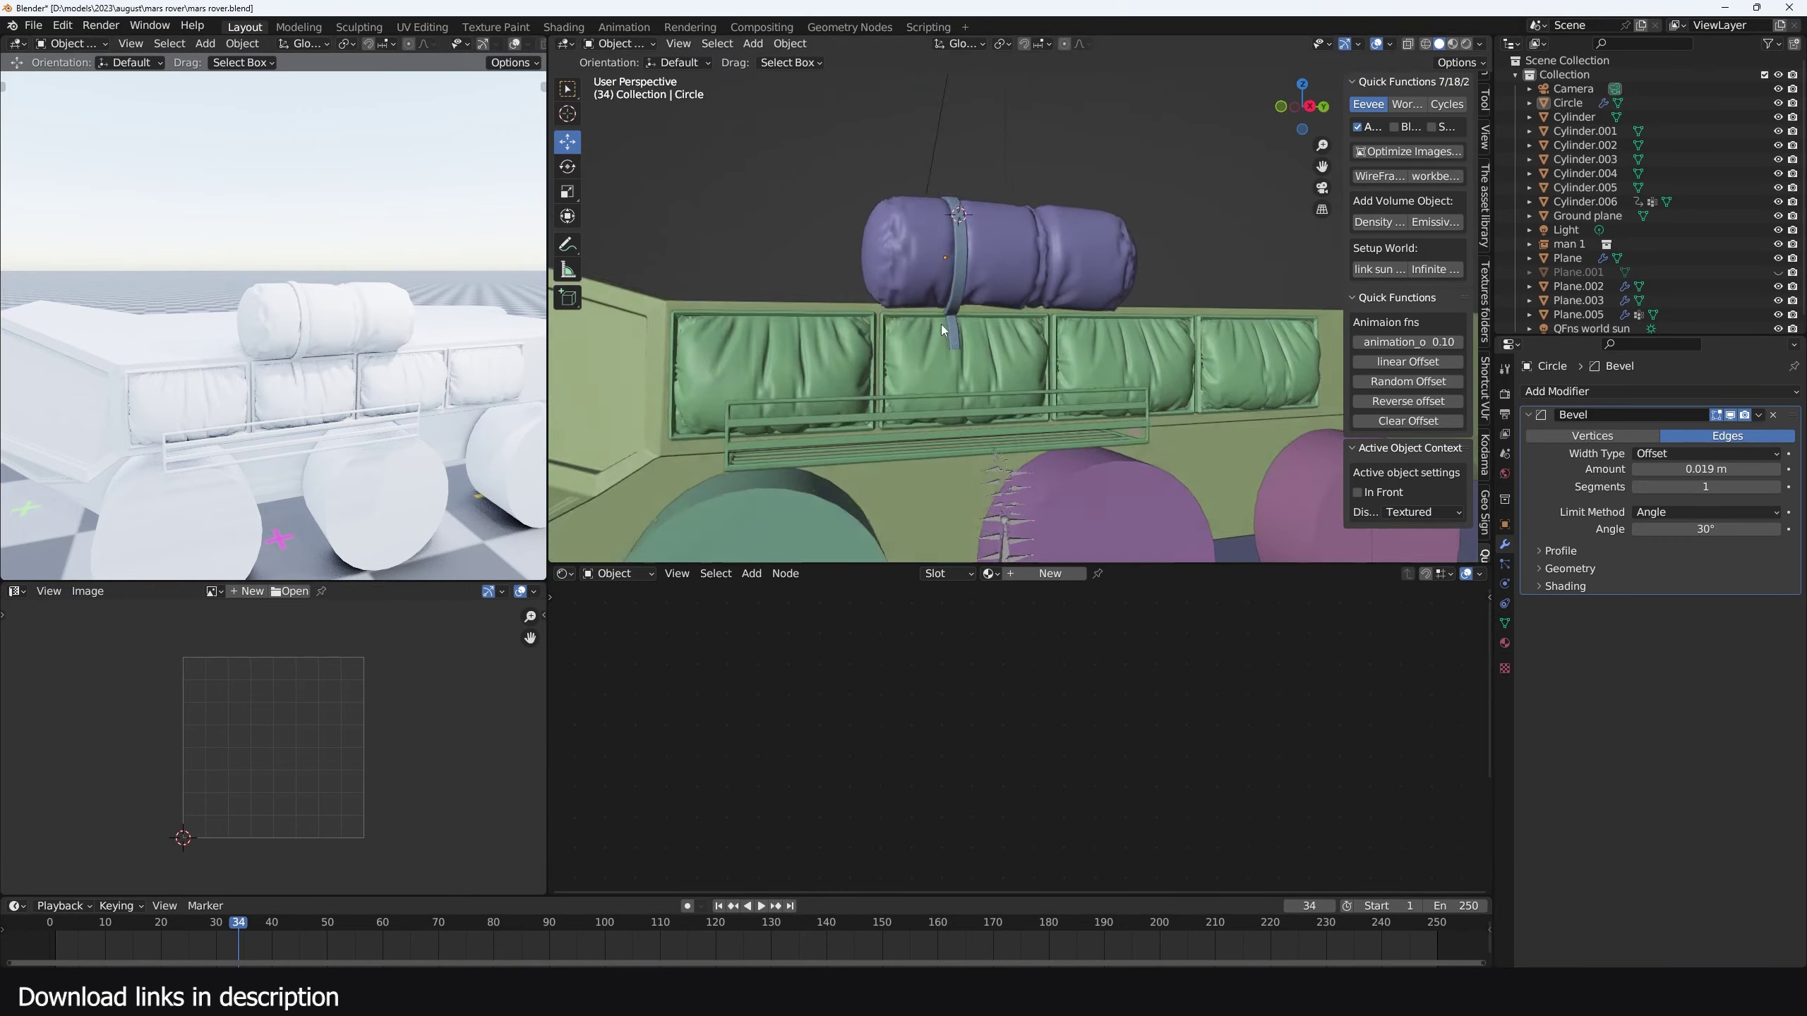
Edit the small plane at the strap's lower end into a thin rectangular buckle frame
click(939, 325)
key(Tab)
scroll(940, 325, up, 5)
right_click(1118, 344)
click(1118, 344)
middle_drag(1118, 344, 1075, 345)
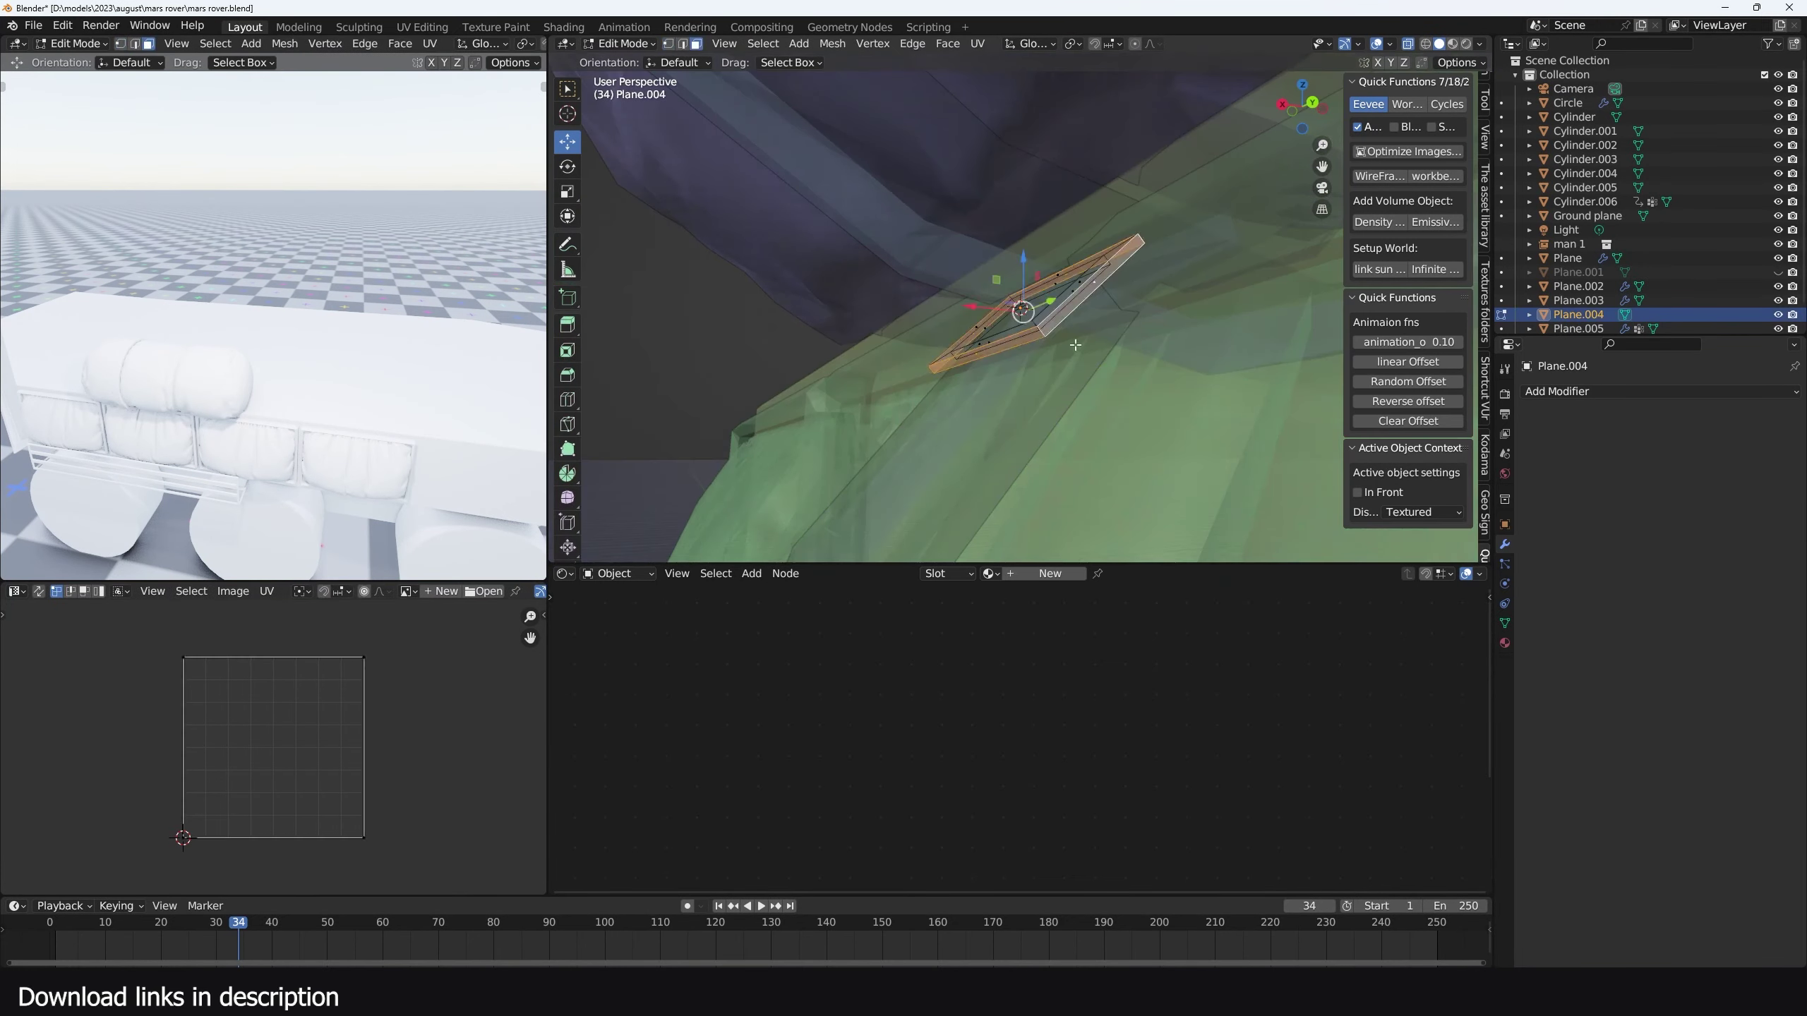
Duplicate the strapped cloth roll about -4.12 m along X to the rover's opposite side and save the file
key(Tab)
scroll(1075, 344, down, 8)
key(shift+d)
key(x)
click(1152, 347)
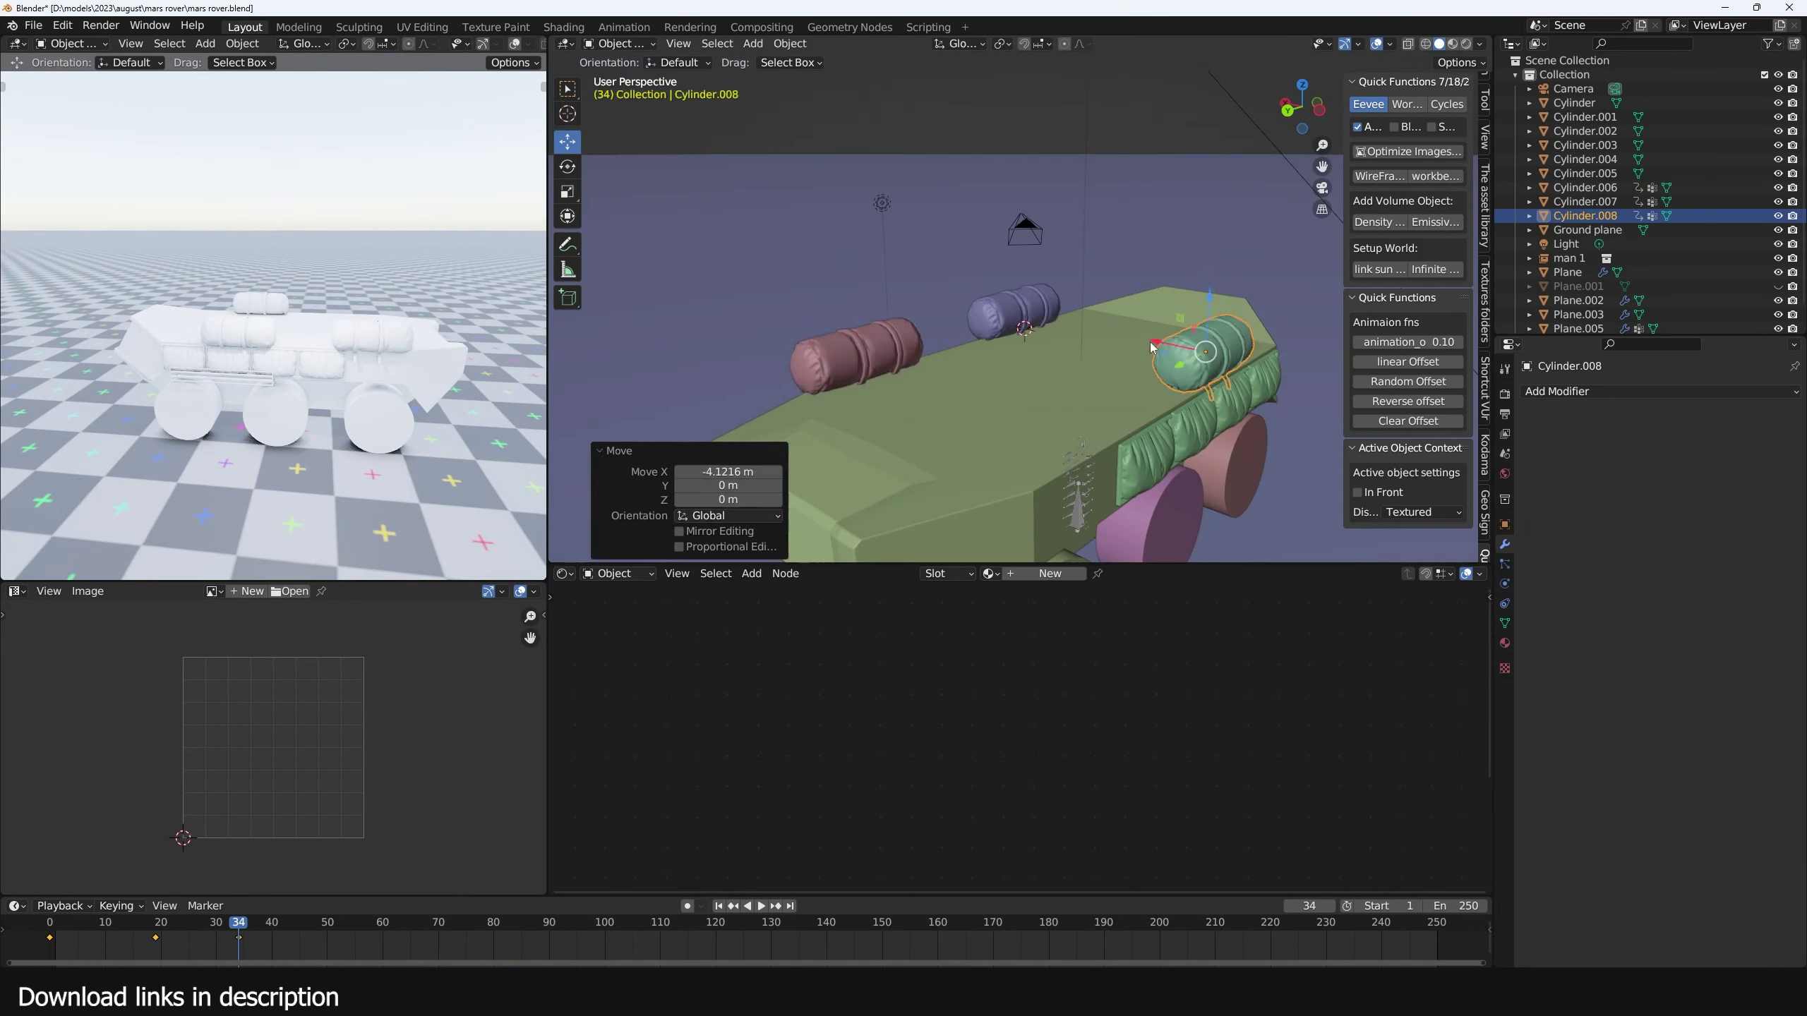
click(1067, 449)
middle_drag(1067, 449, 818, 434)
key(ctrl+s)
Select a part of the rover and add a loop cut to its mesh
middle_drag(956, 347, 780, 387)
click(1053, 271)
scroll(971, 367, up, 4)
scroll(850, 333, down, 6)
key(Tab)
scroll(902, 404, up, 8)
key(ctrl+r)
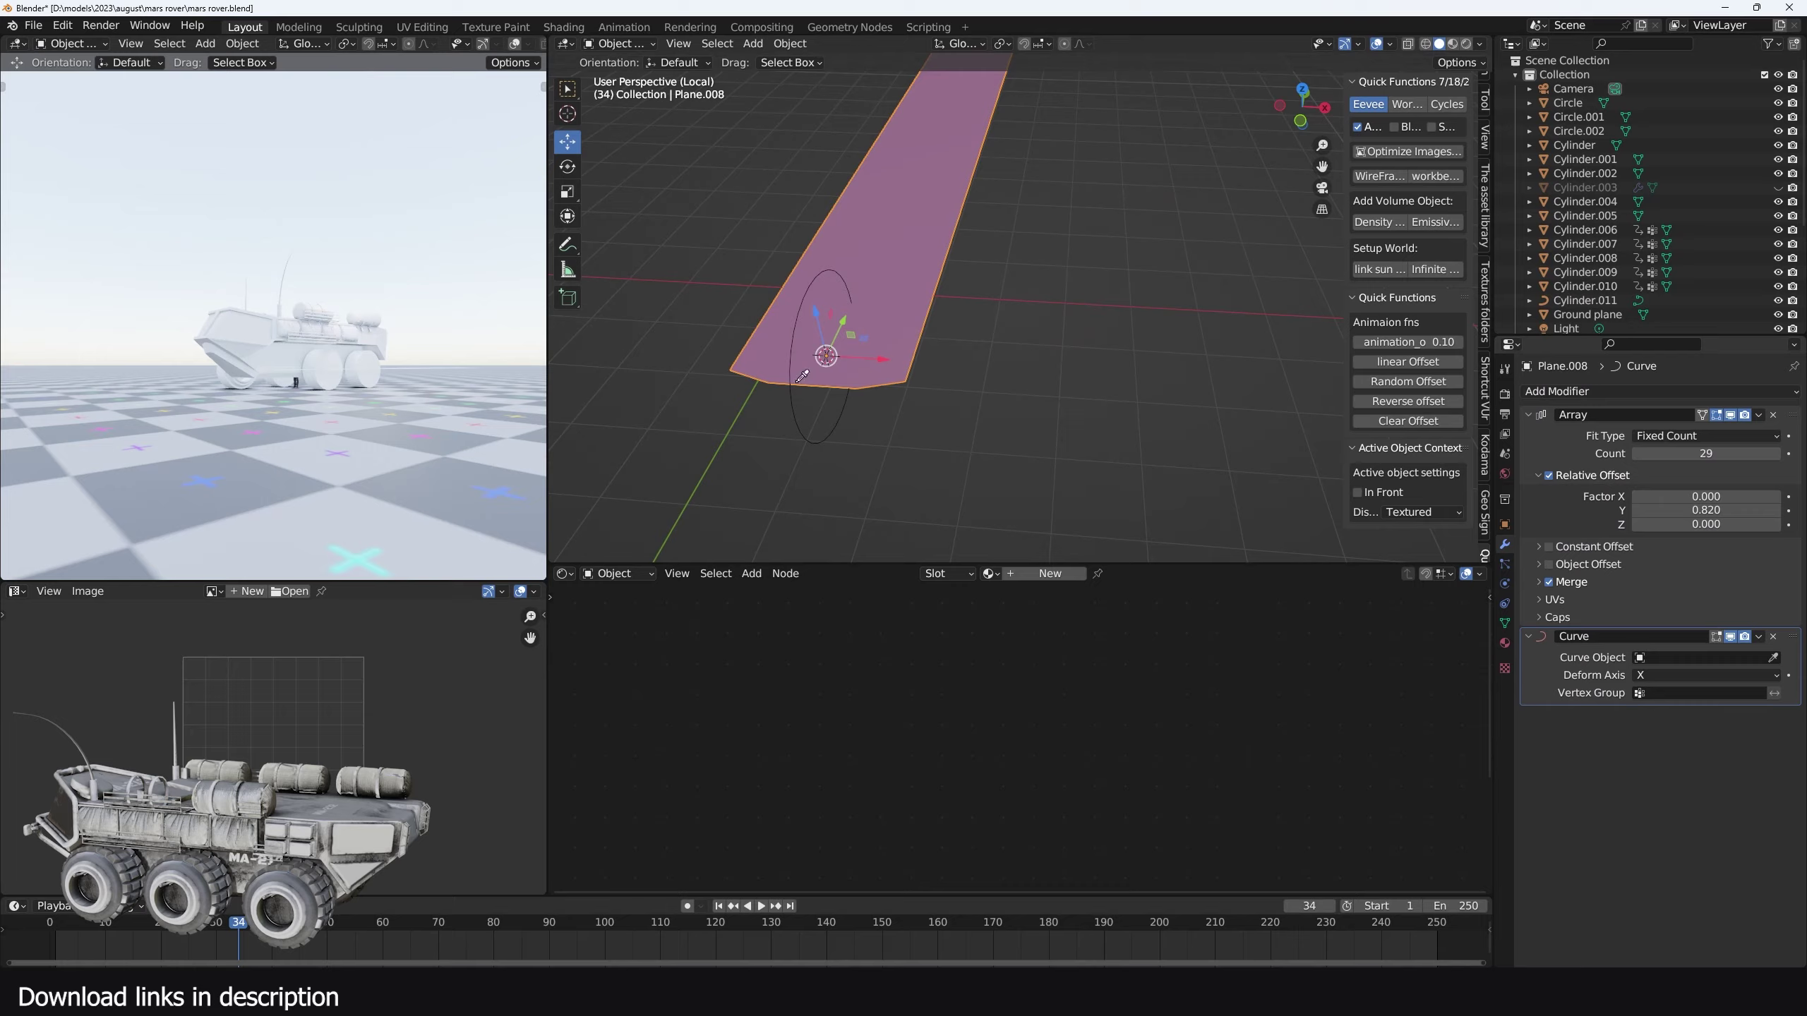
Rotate the arrayed tire tread strip around the Y axis to match the circular curve
key(r)
key(y)
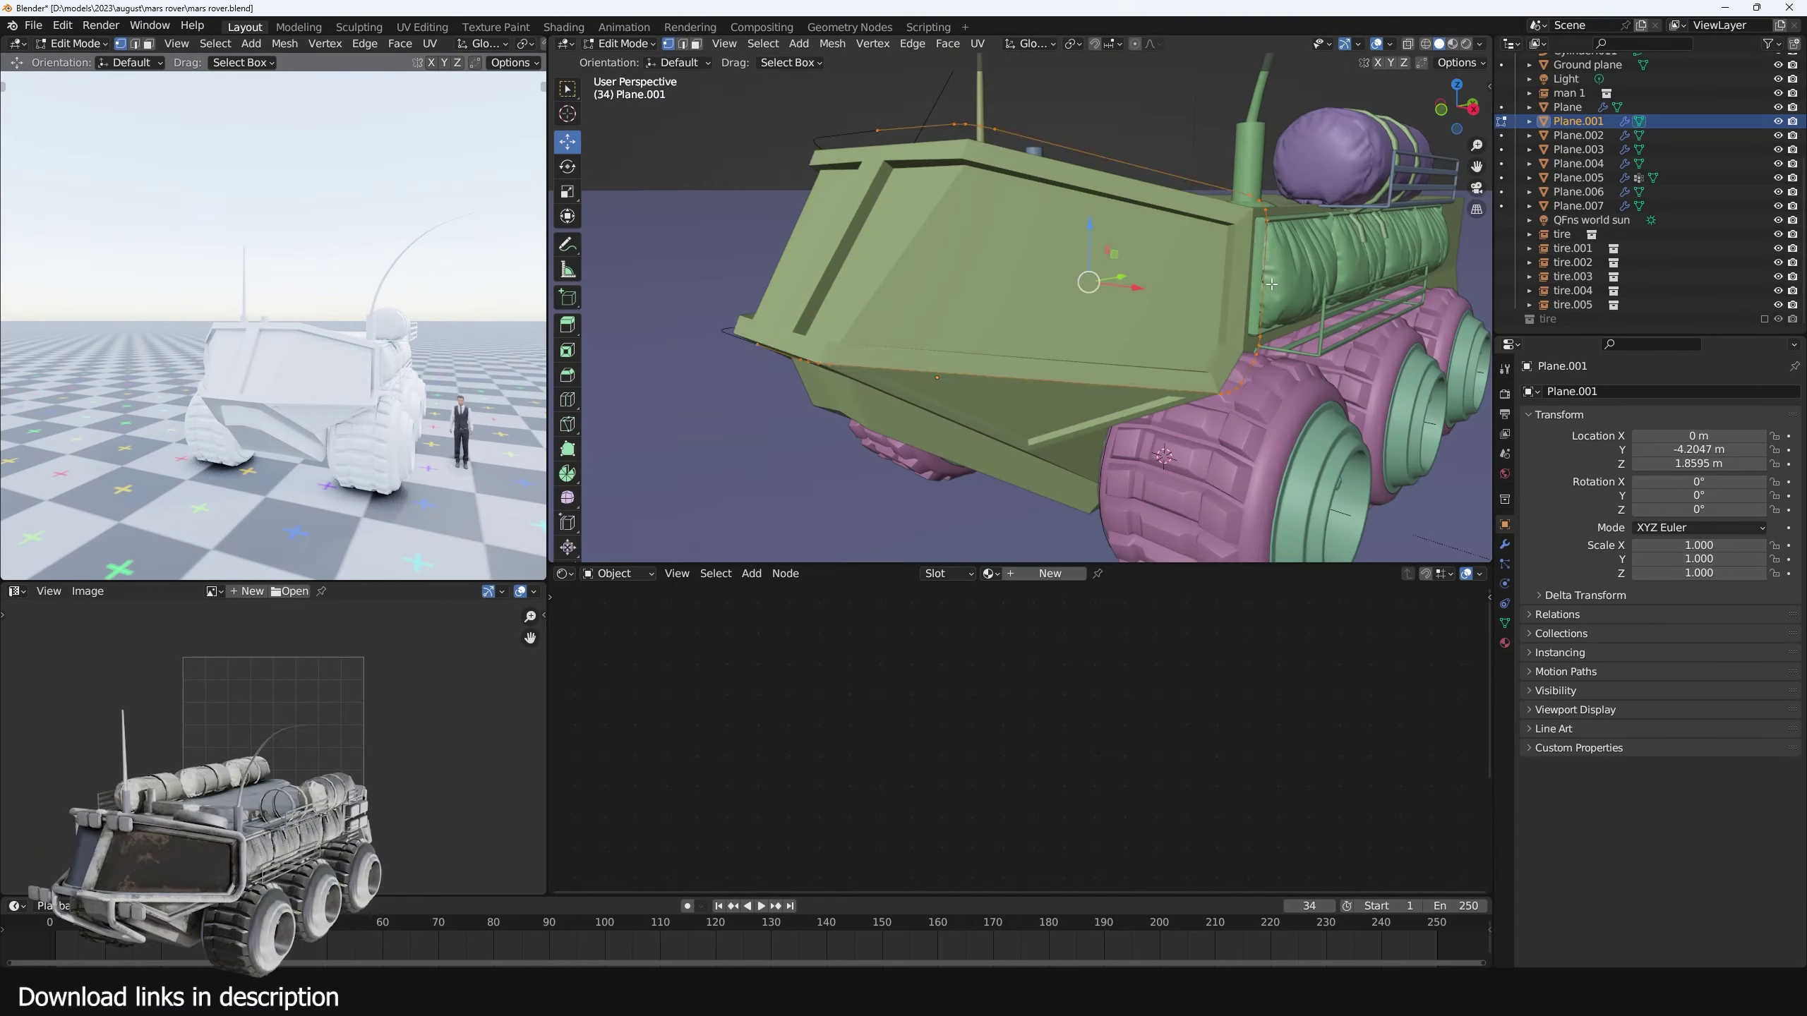
Box-select the lower front area of the rover's Plane.001 mesh in Edit Mode
drag(923, 433, 1063, 515)
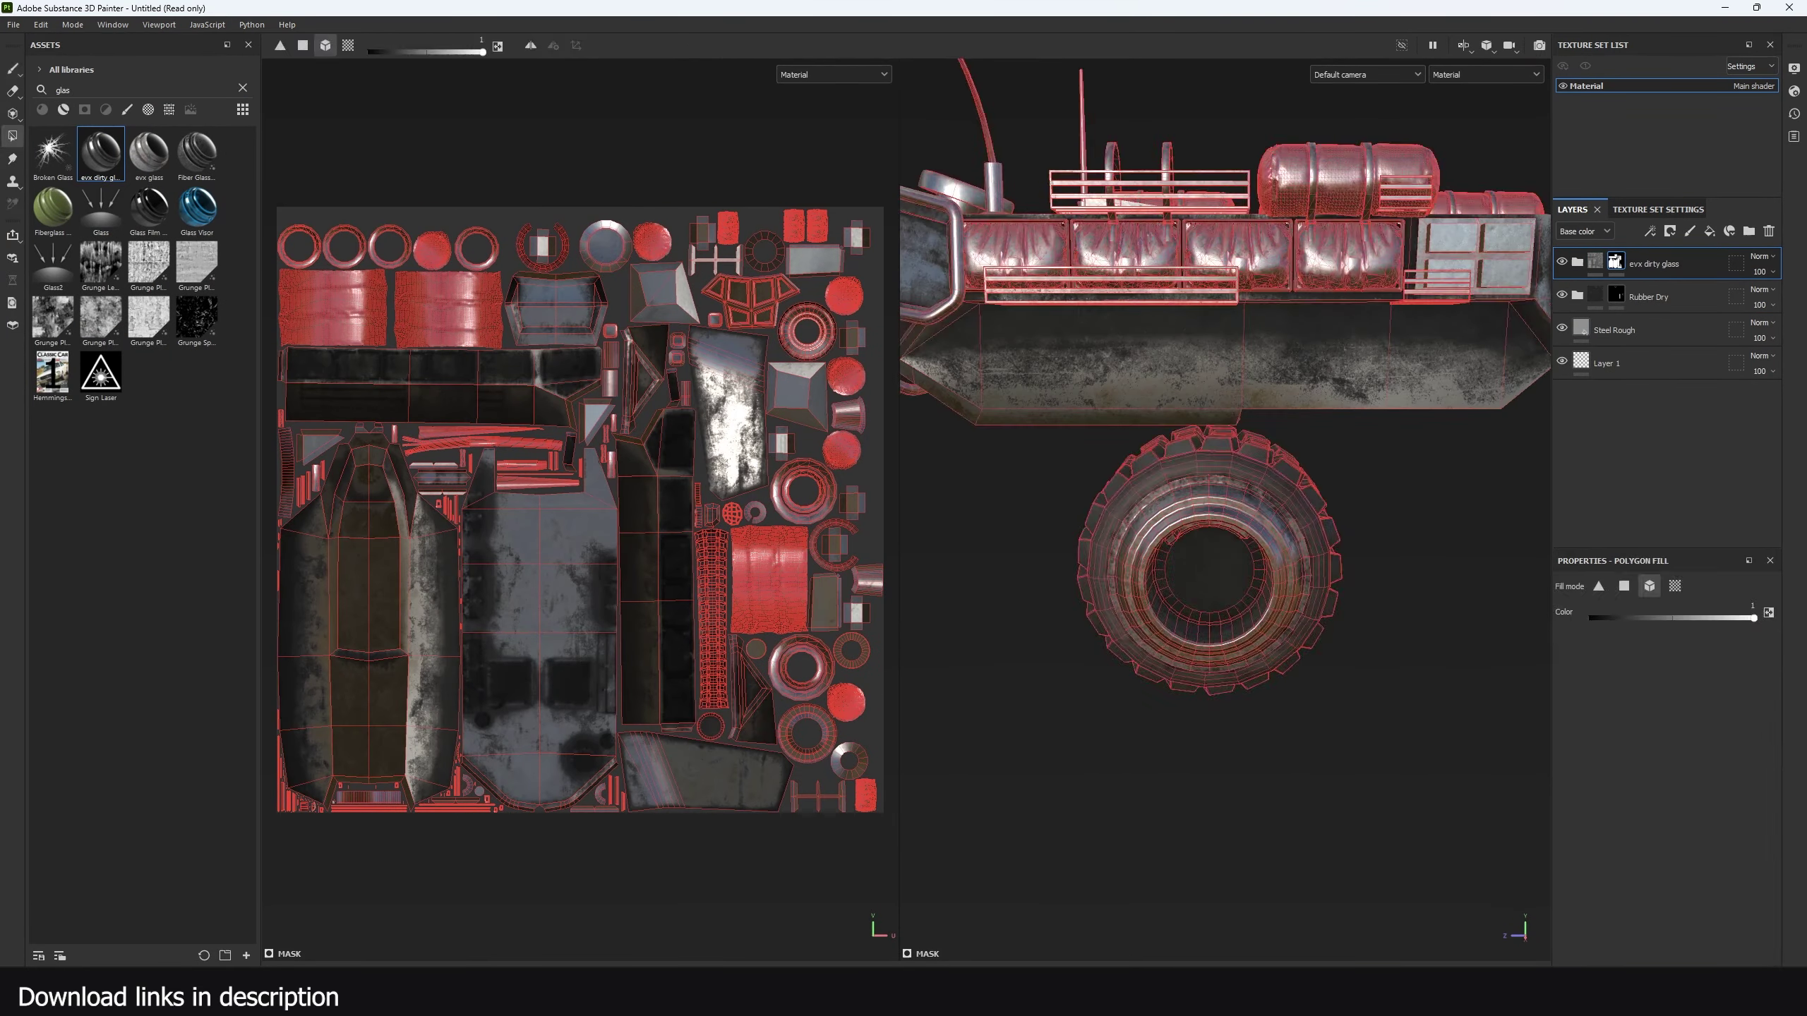
In Substance 3D Painter, move the evx dirty glass layer below Layer 1 in the layer stack
drag(1635, 263, 1656, 394)
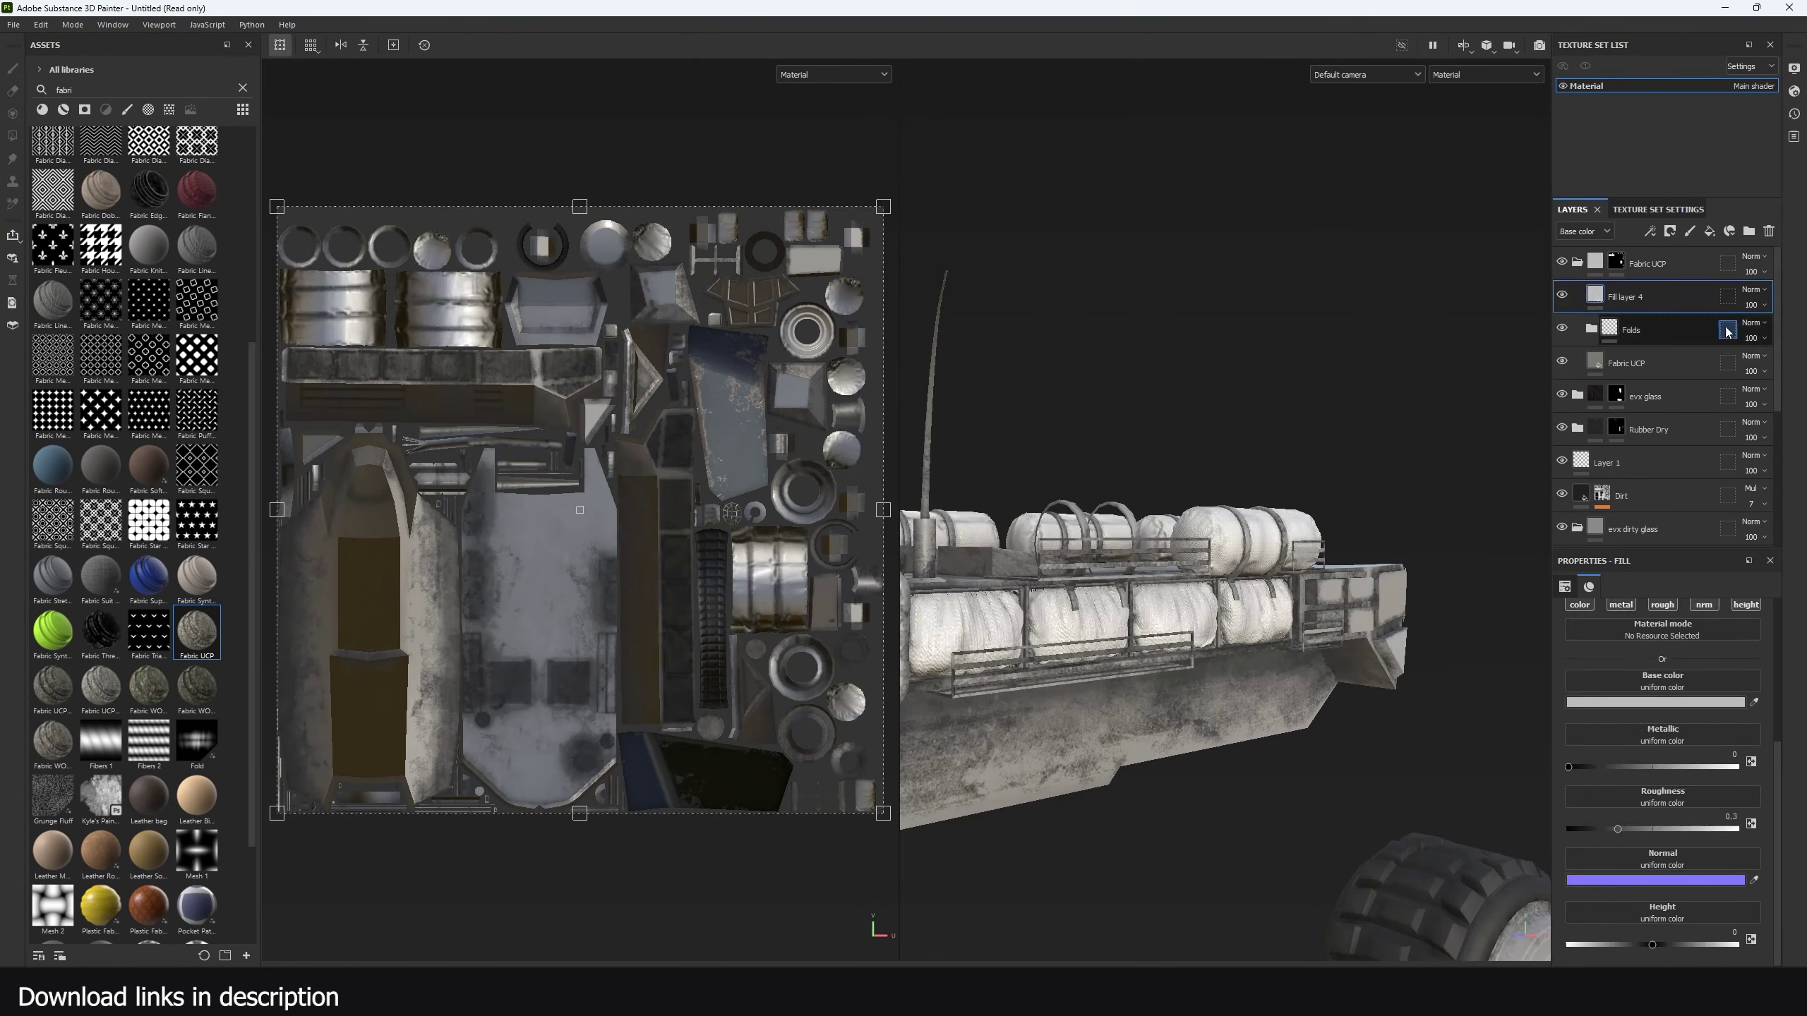
Open the options of the Fabric UCP folder in the layer stack
right_click(1587, 265)
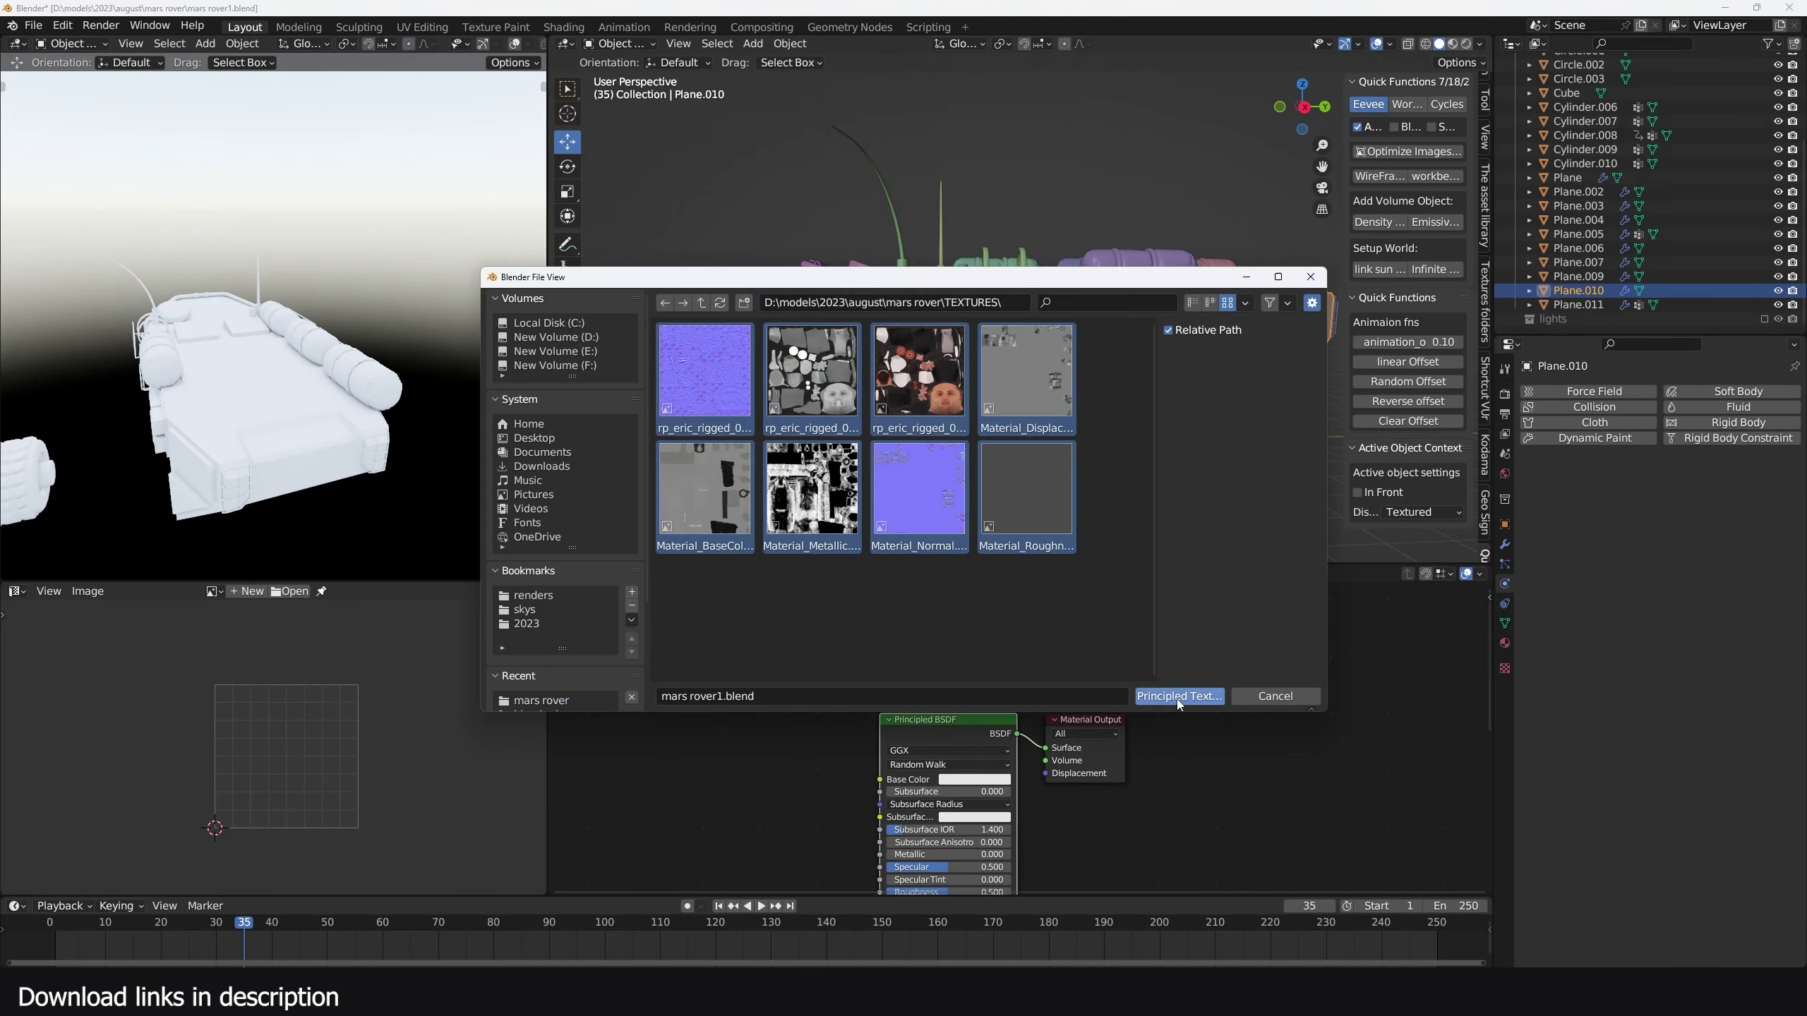
Load the eight selected texture maps into the Plane.010 material with Principled Texture Setup
click(1174, 697)
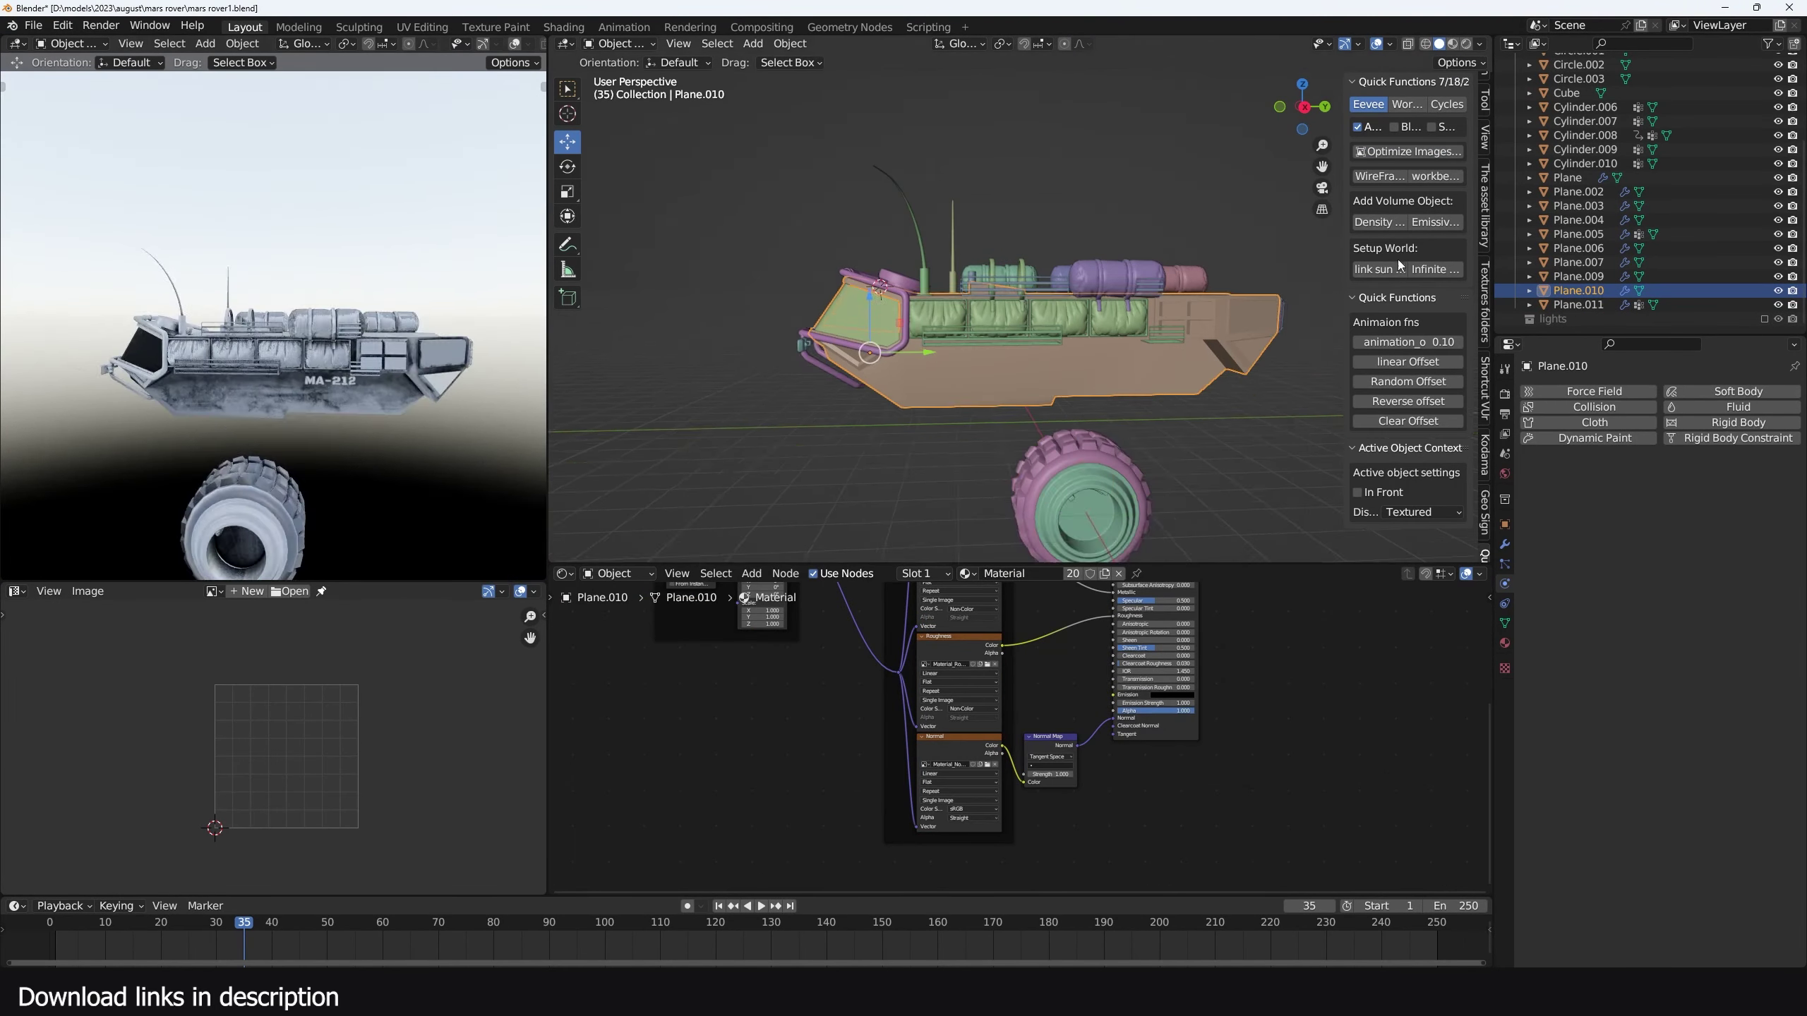
key(shift+a)
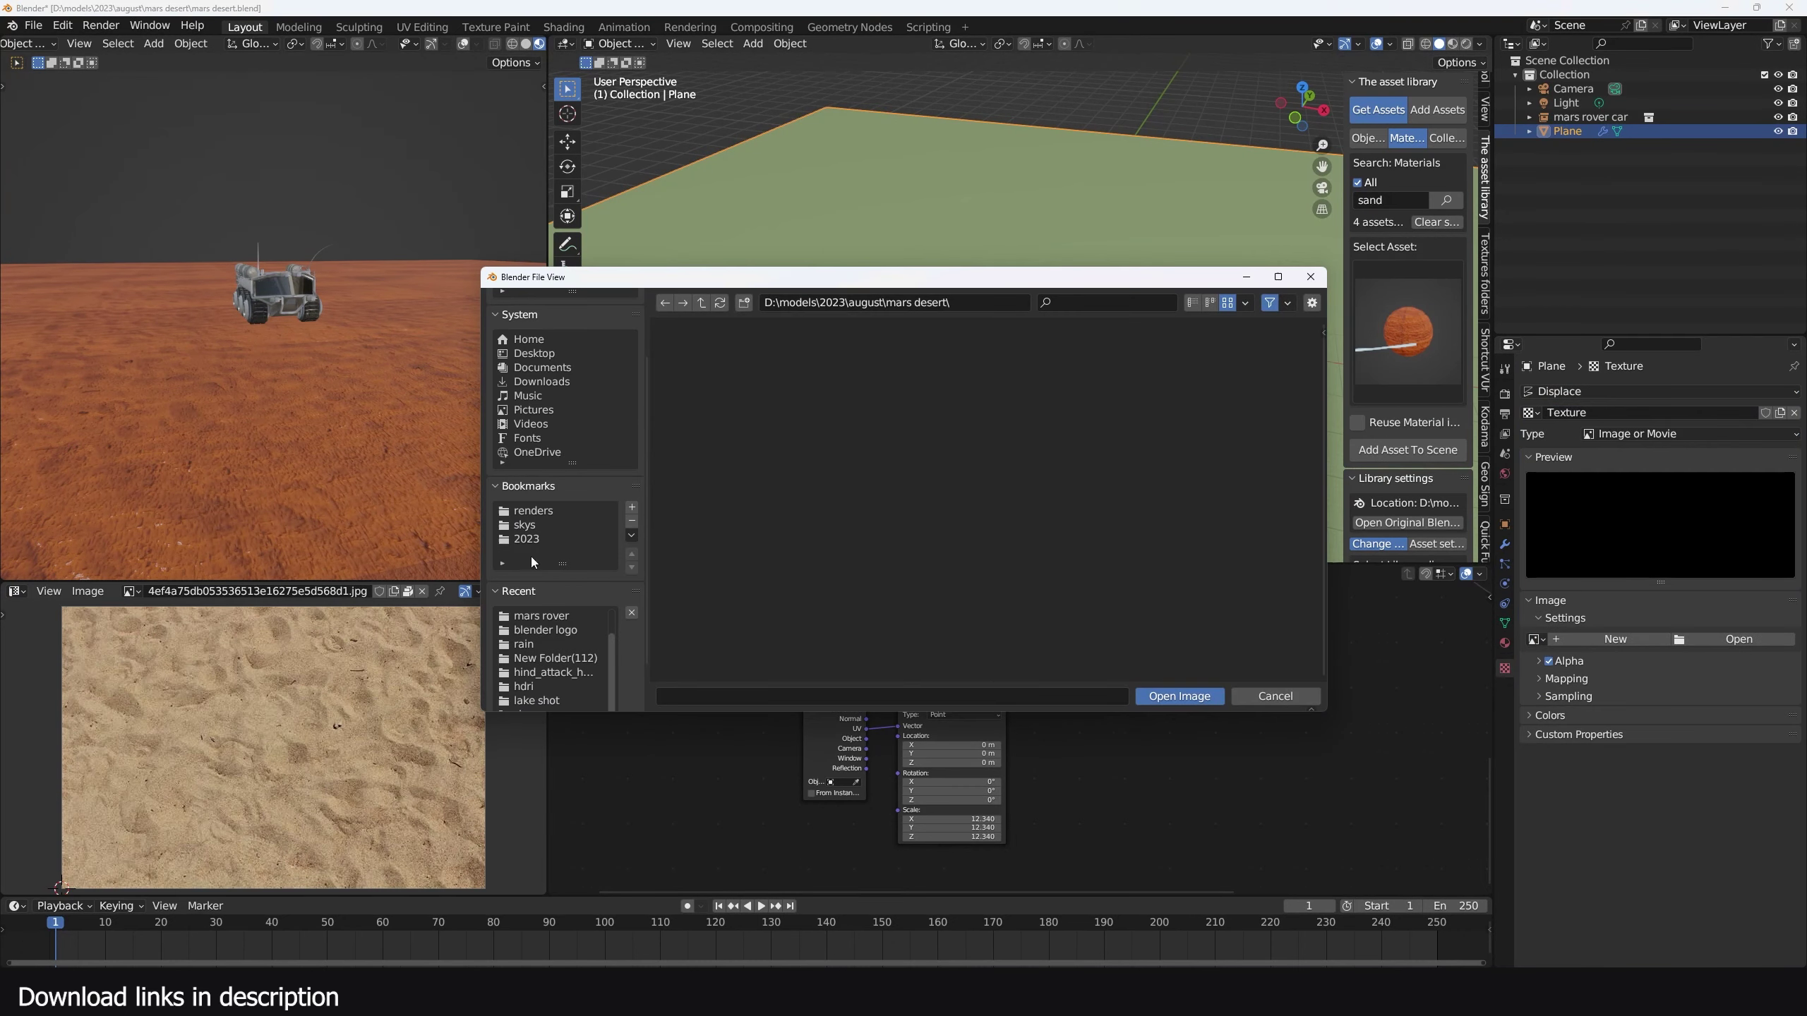
Browse the folders for an image for the ground plane's Displace texture
scroll(898, 565, down, 2)
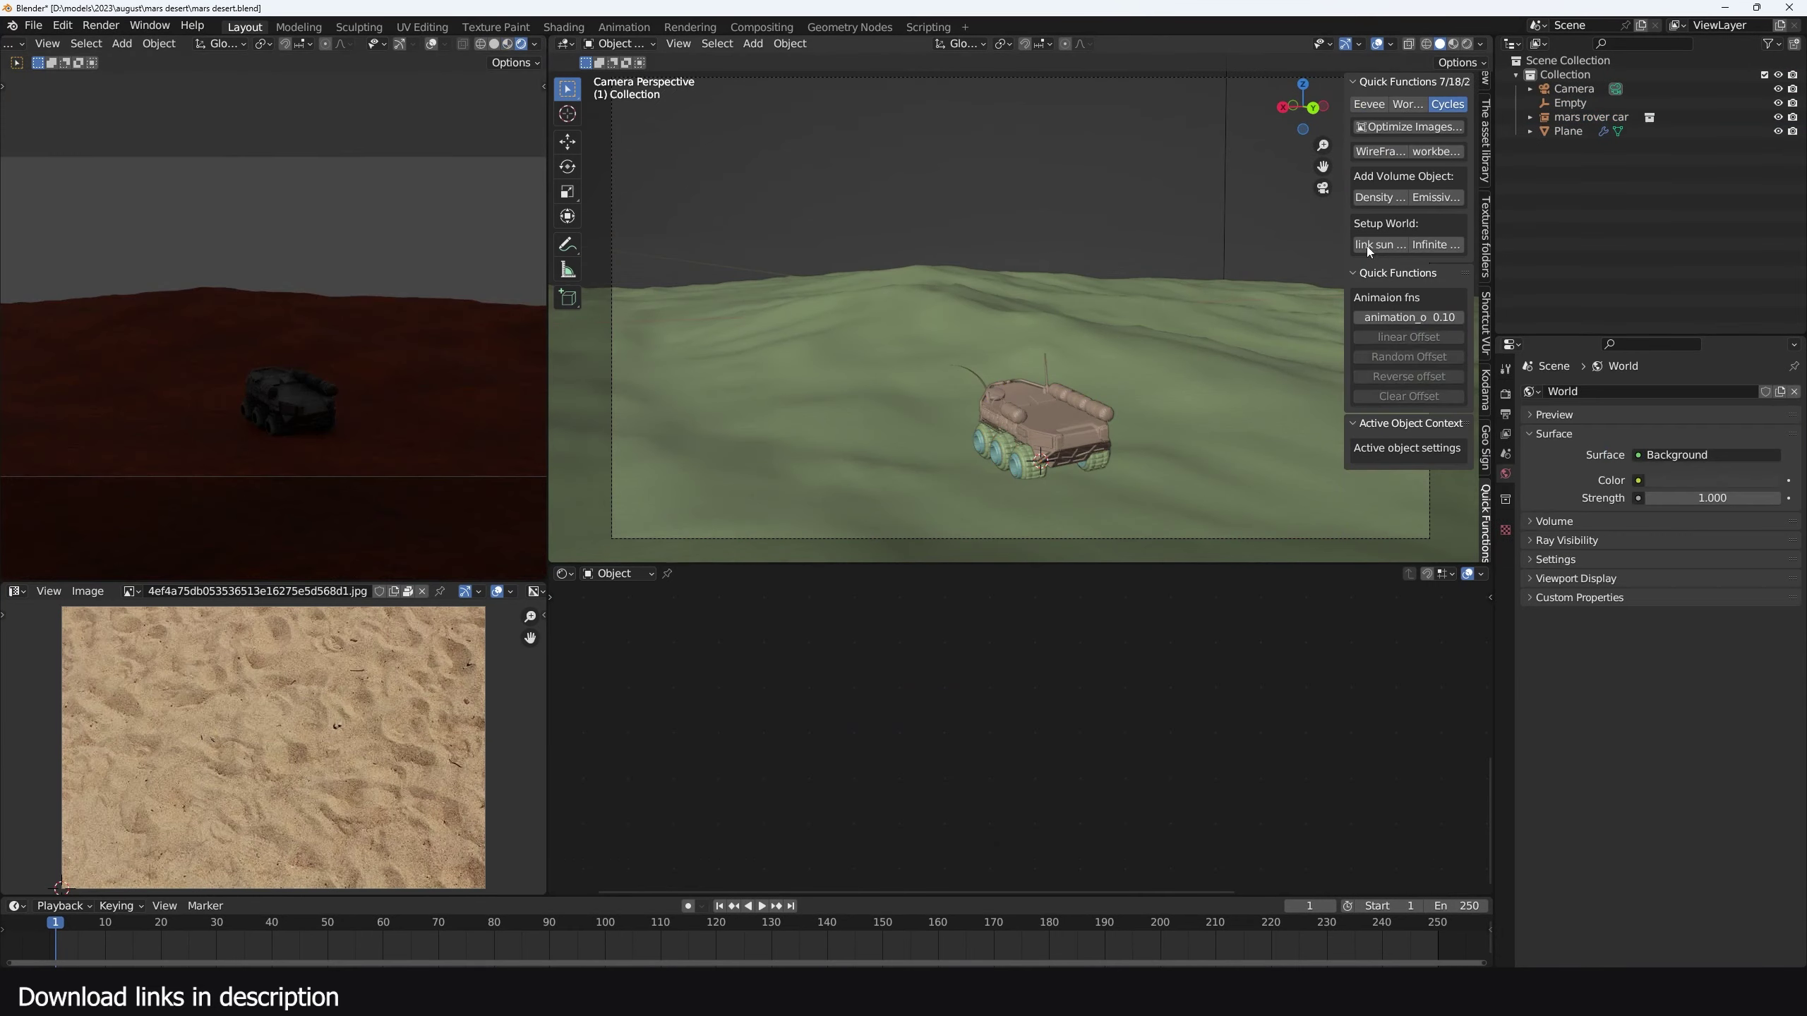
Link a sun to the world lighting and scale the cube-shaped Empty by about 0.65
click(1379, 244)
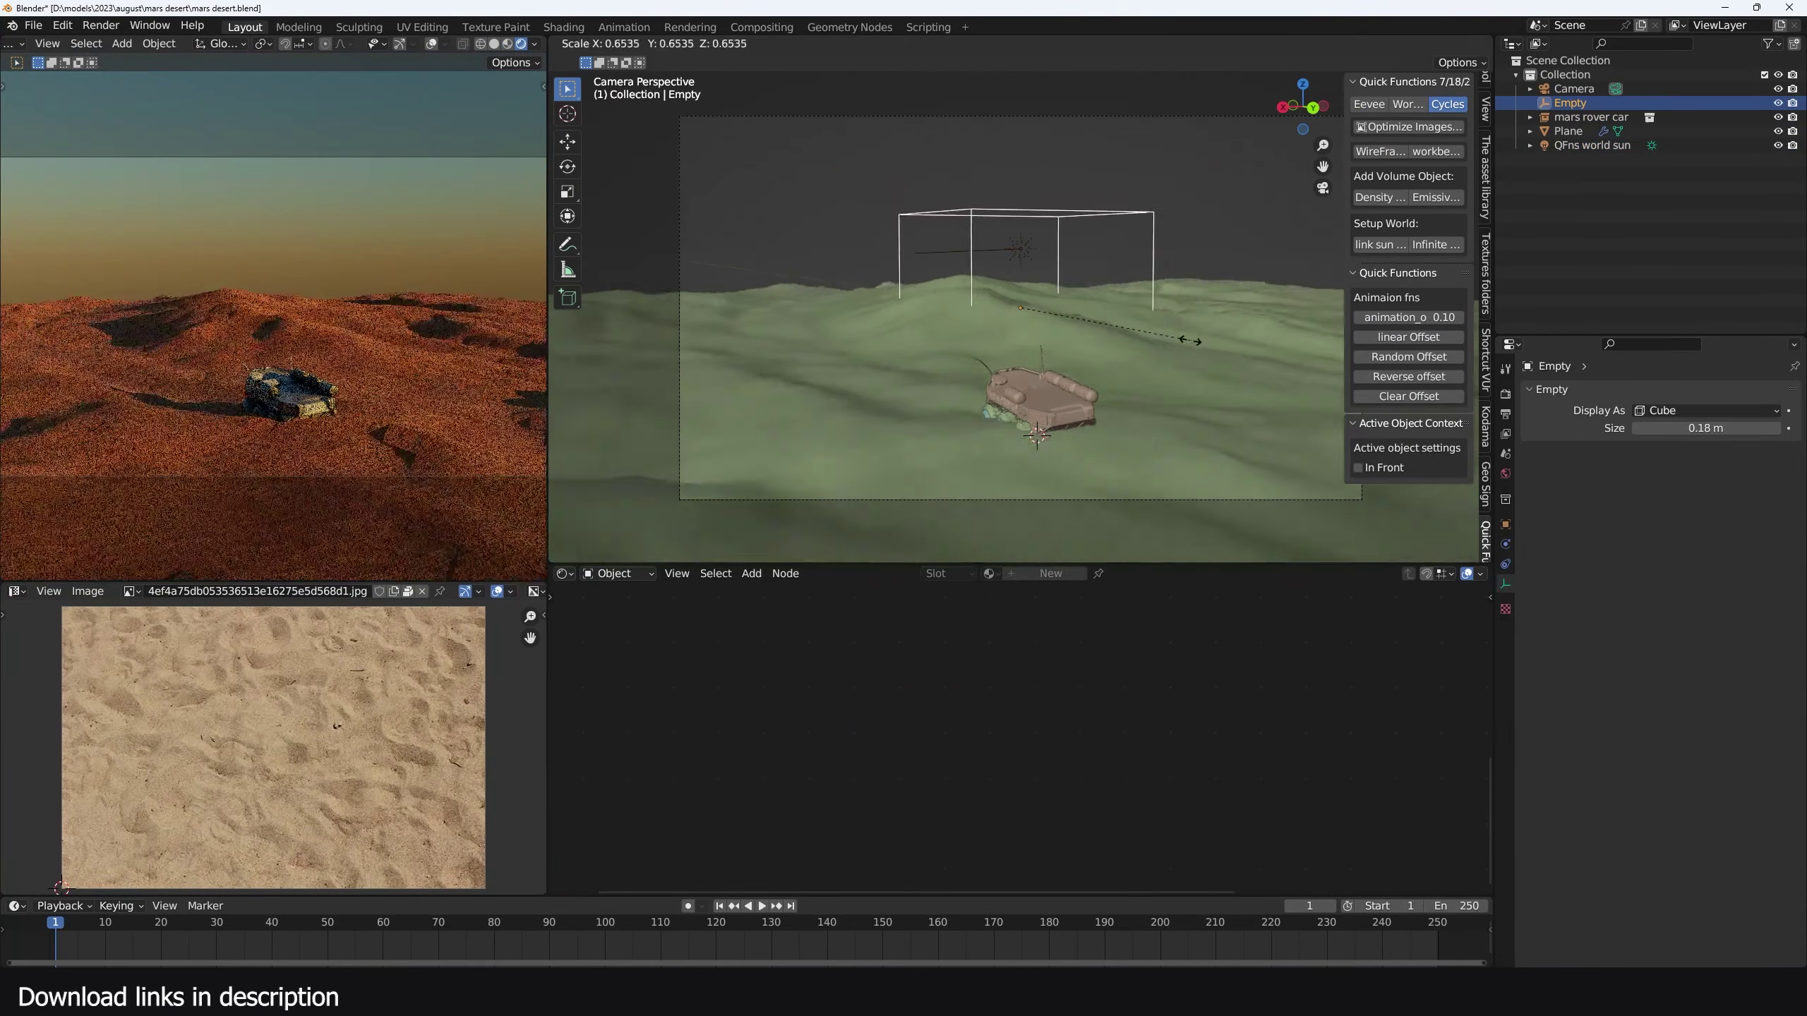
click(707, 414)
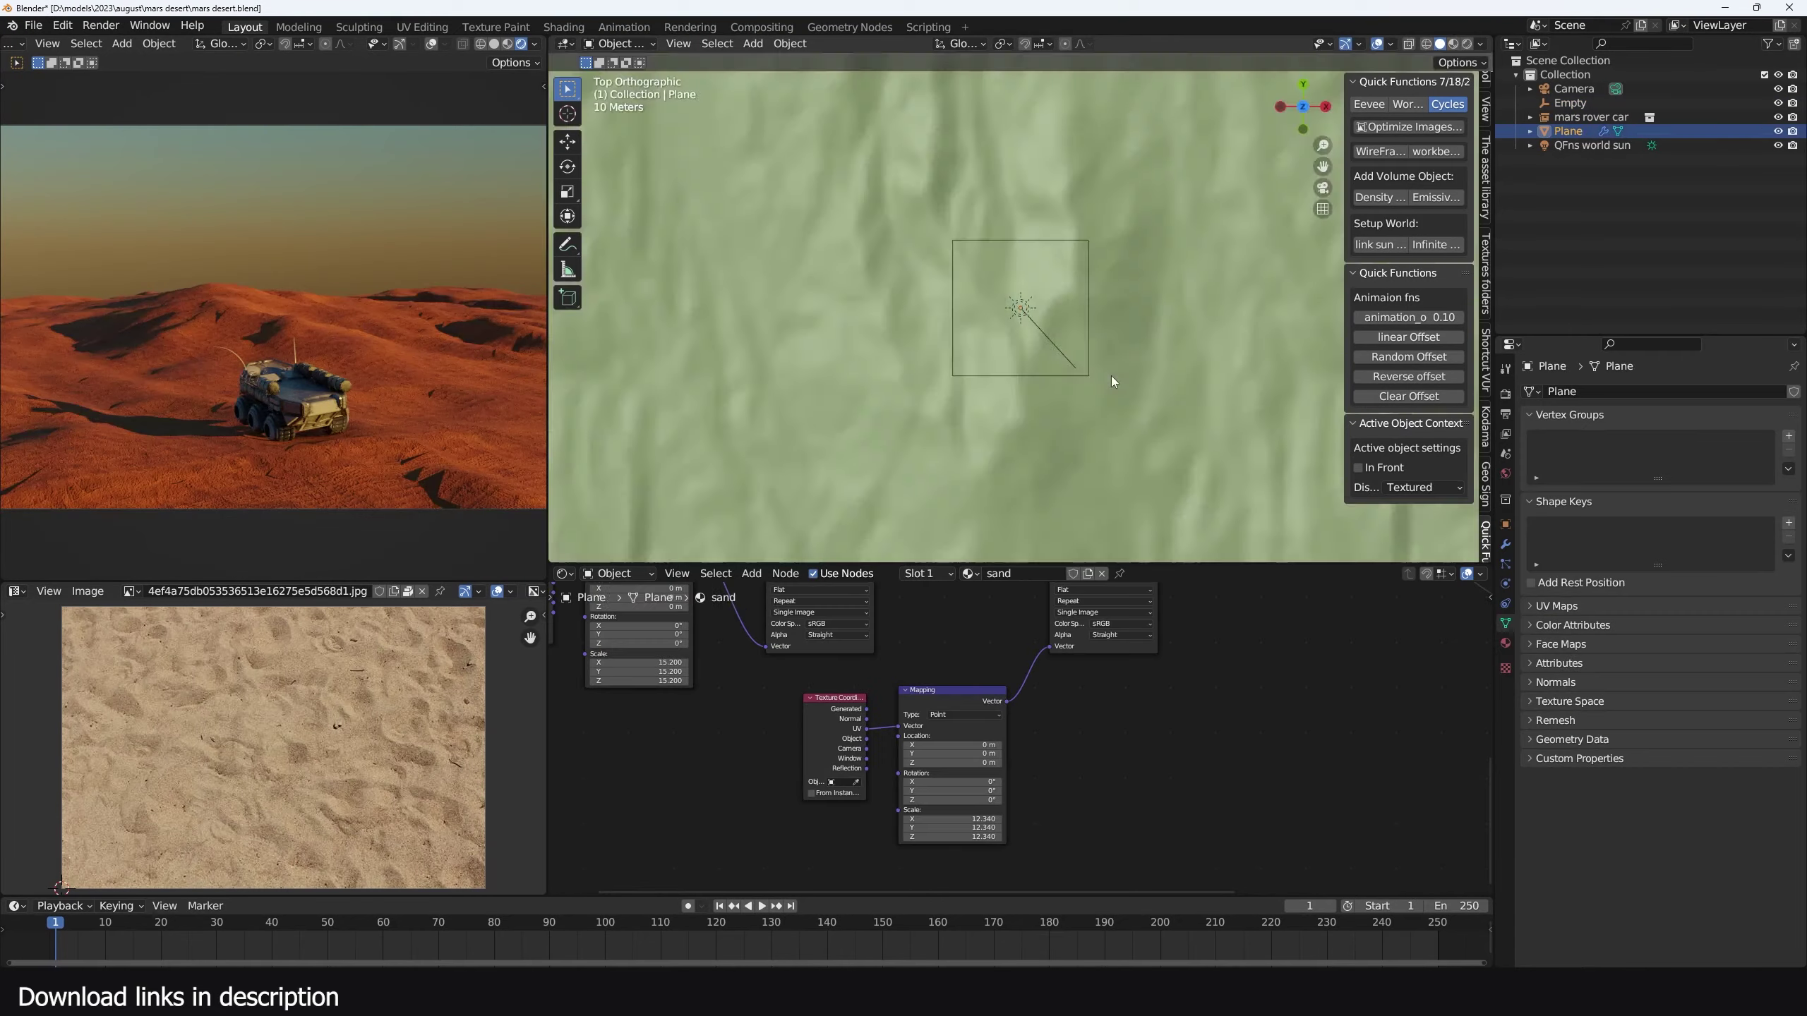
Duplicate the displaced sand terrain plane and rotate the copy beside the original
key(shift+d)
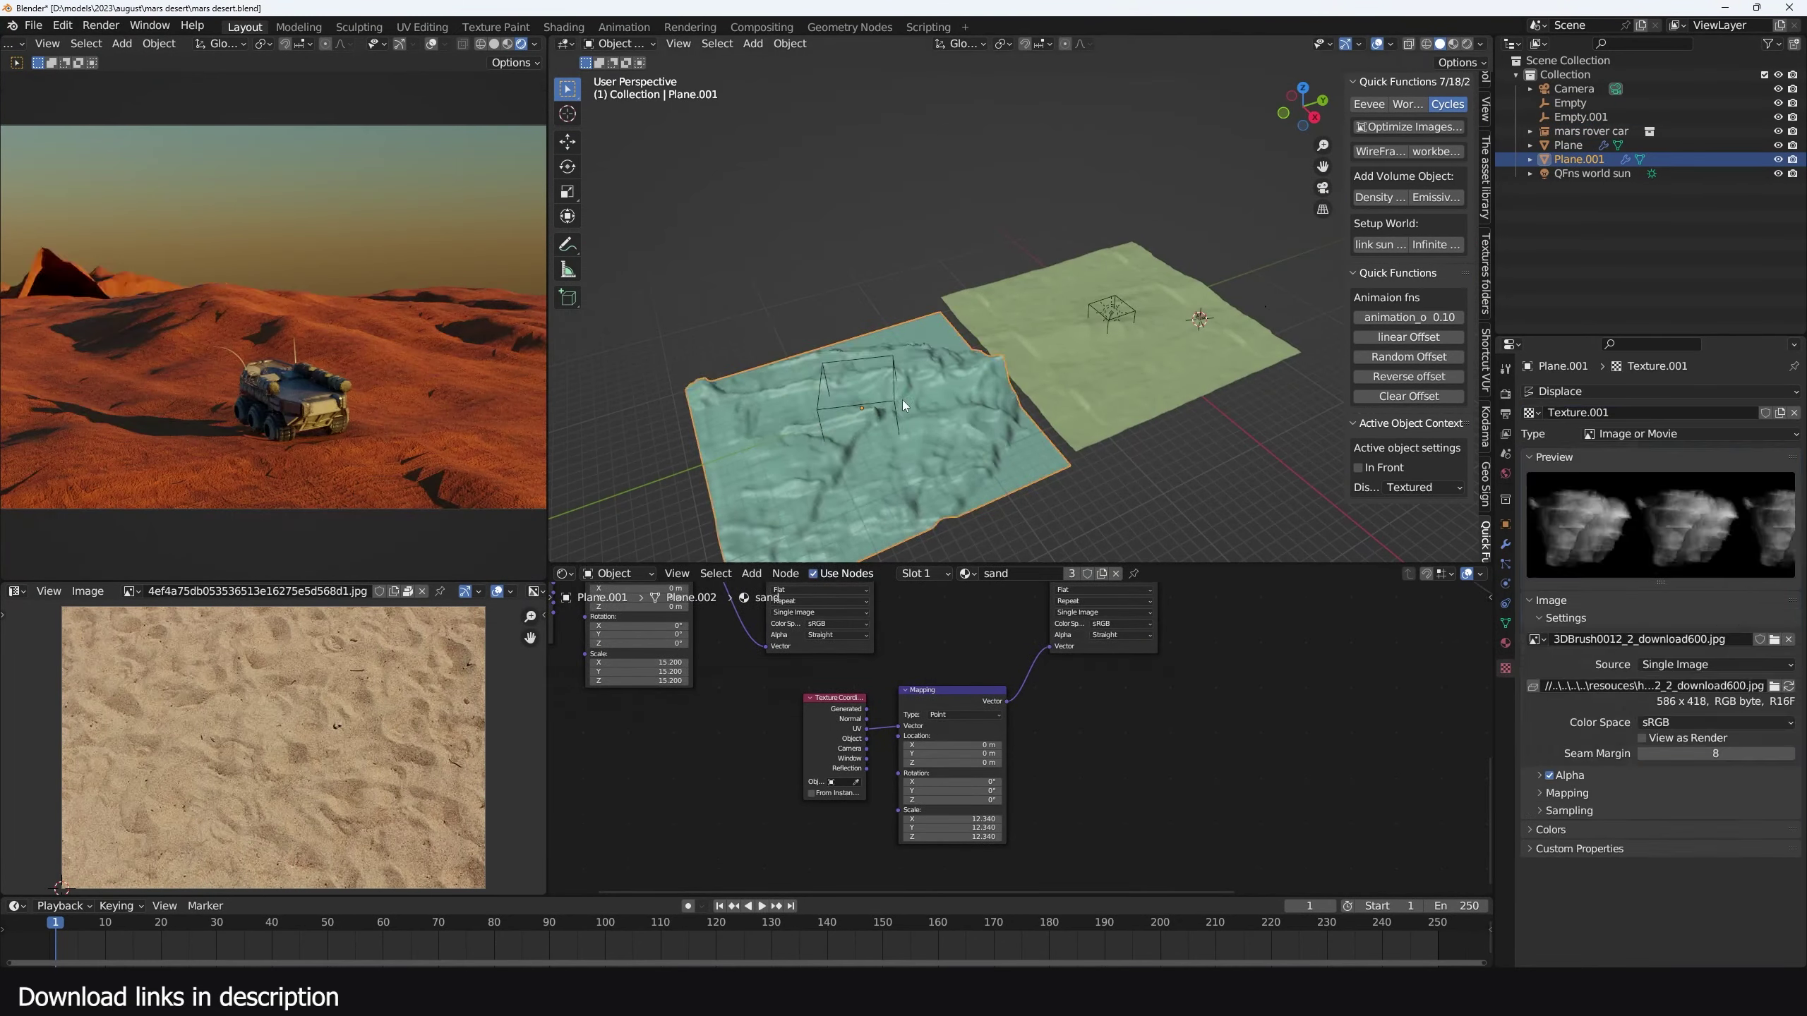
click(903, 406)
key(r)
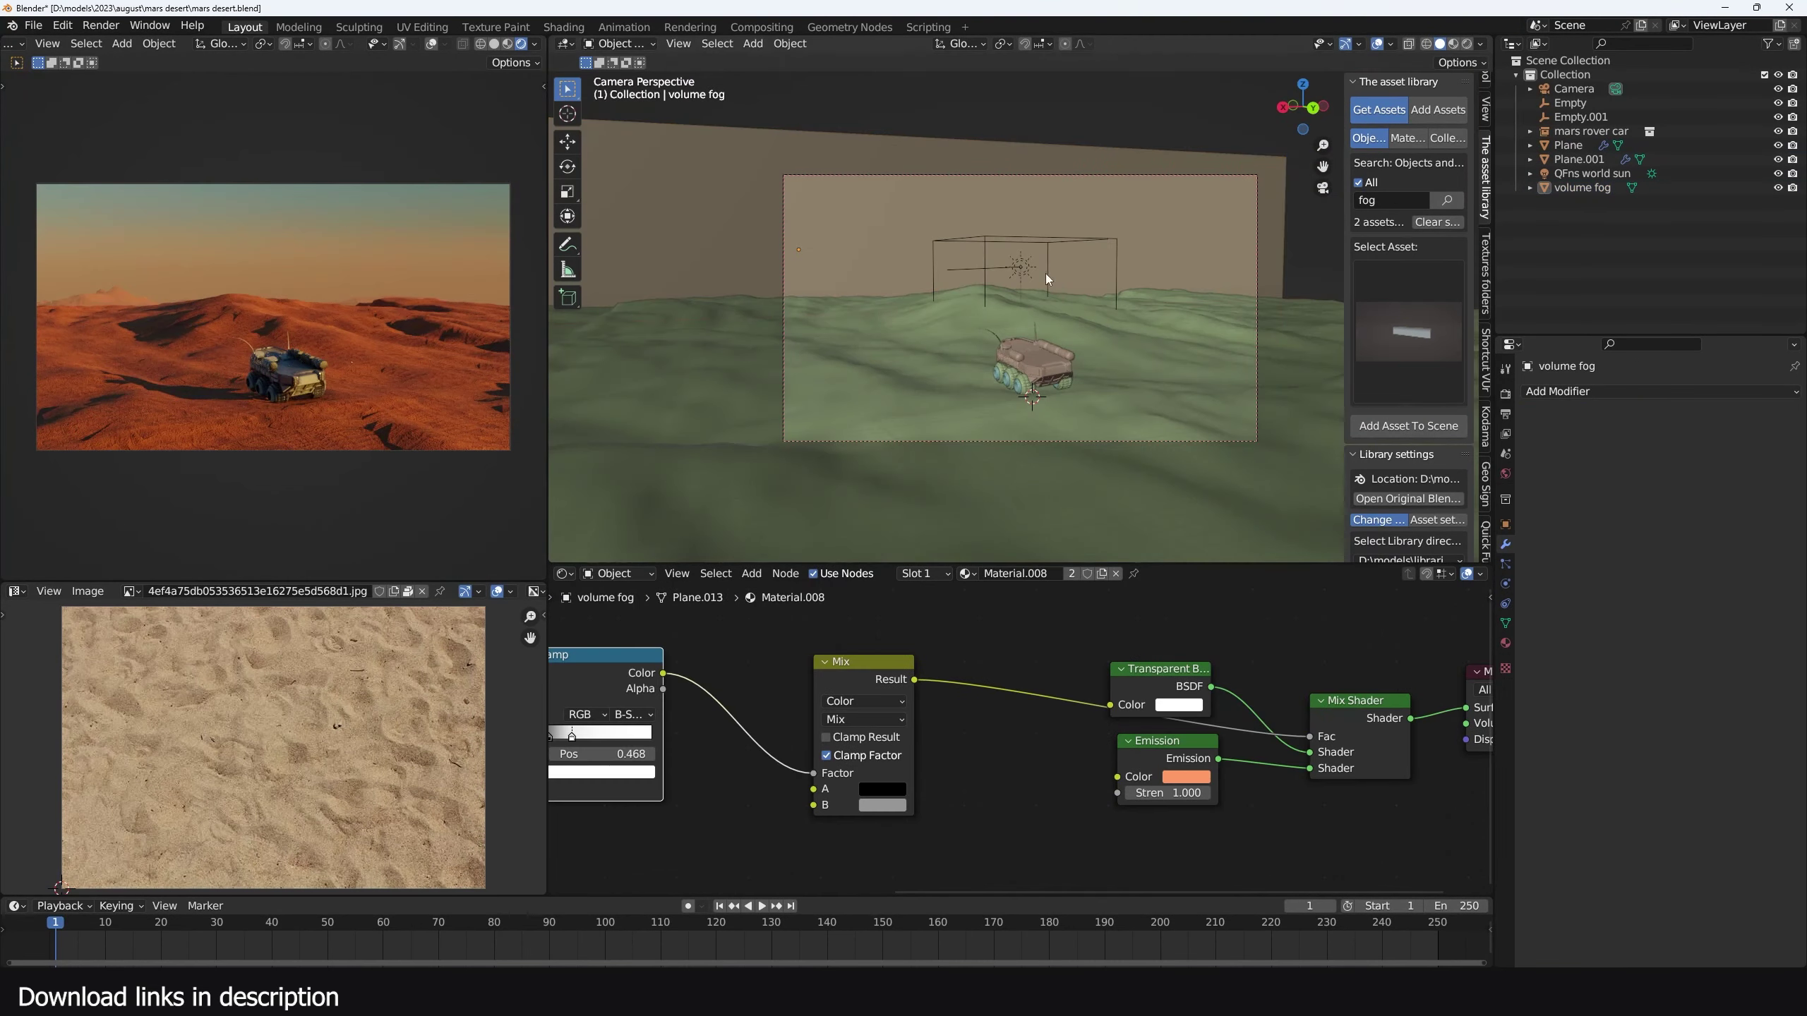
Select the QFns world sun and shift it along its local Z axis
click(1044, 276)
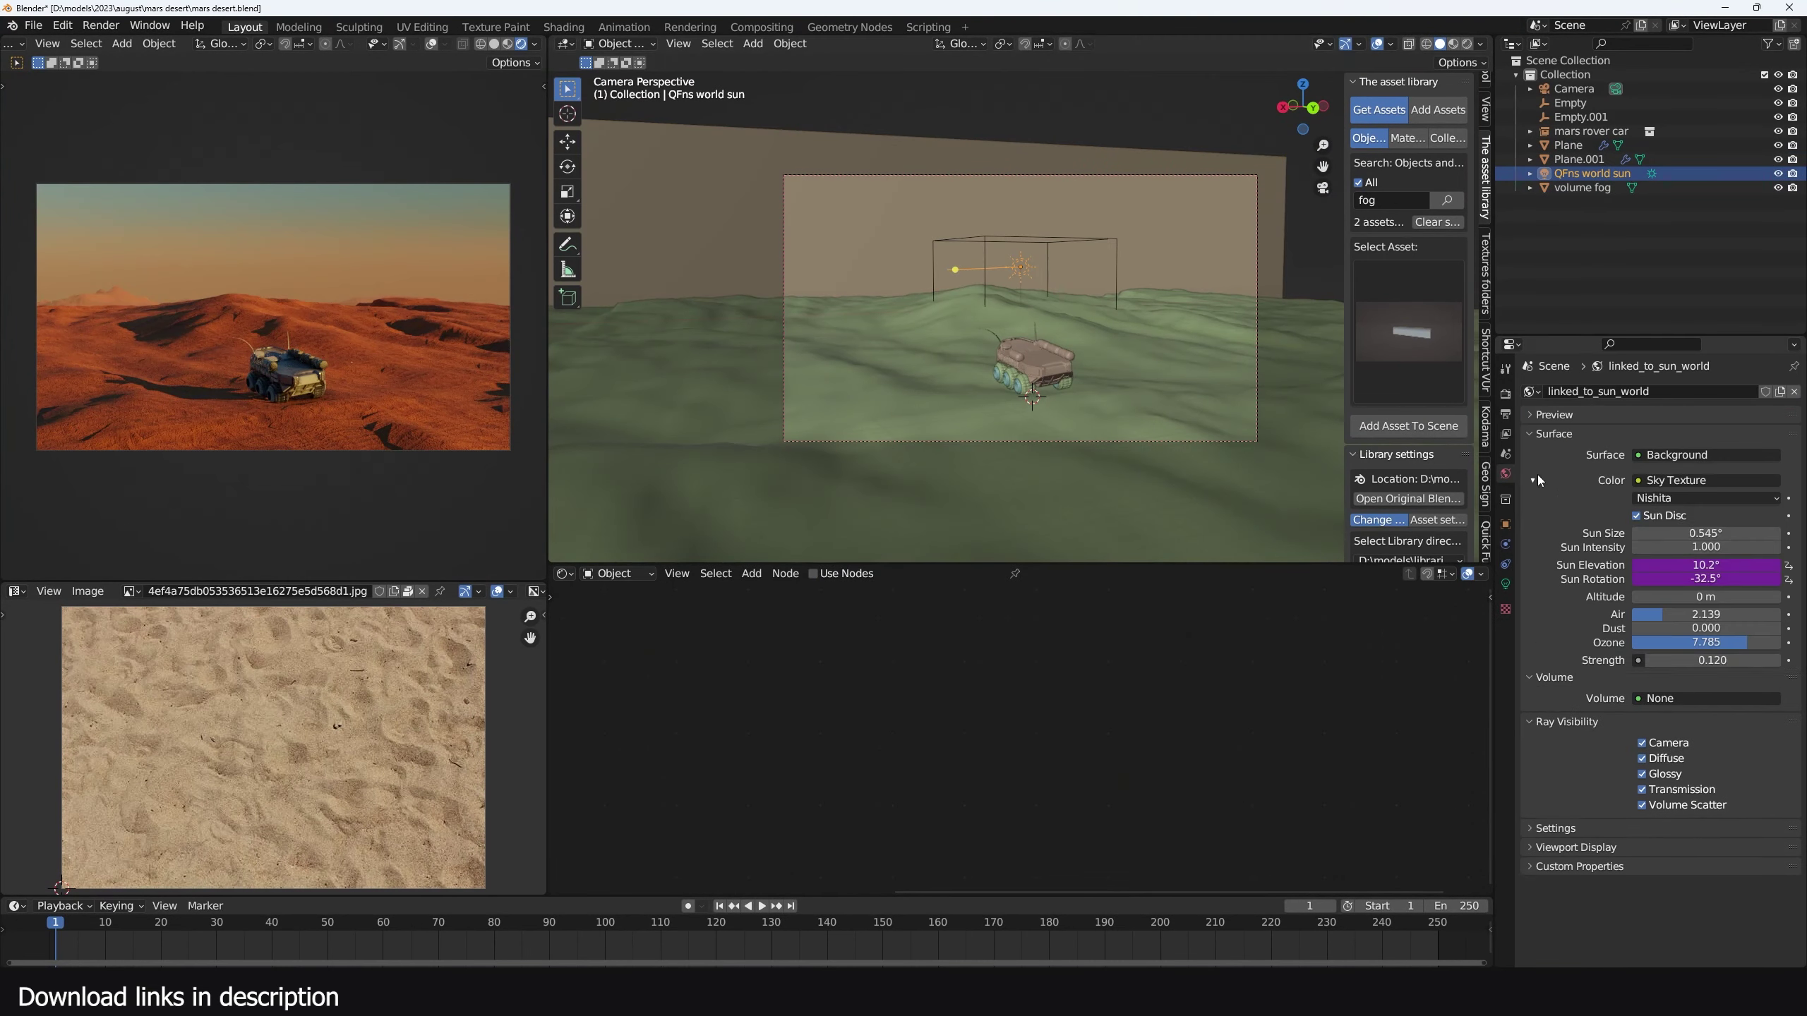
key(g)
key(z)
key(z)
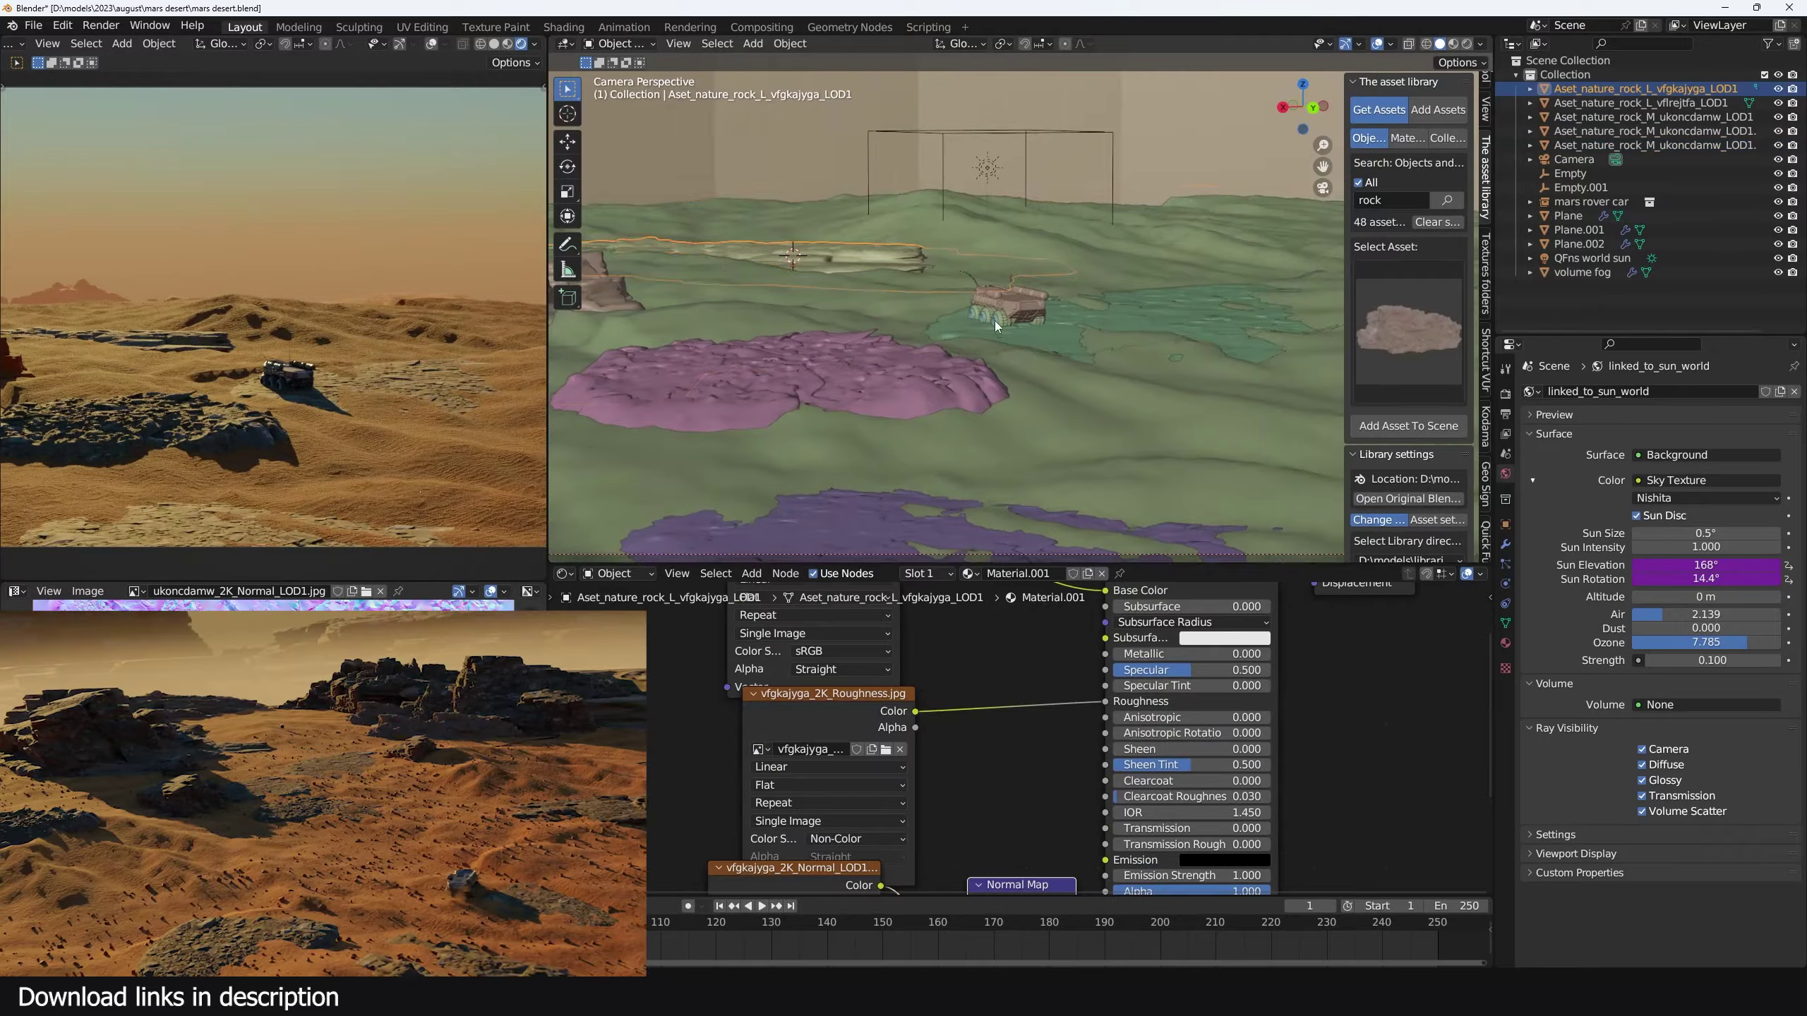
Bring up the snap options for the flat rock and rotate the QFns world sun about 18° around global Z
key(shift+s)
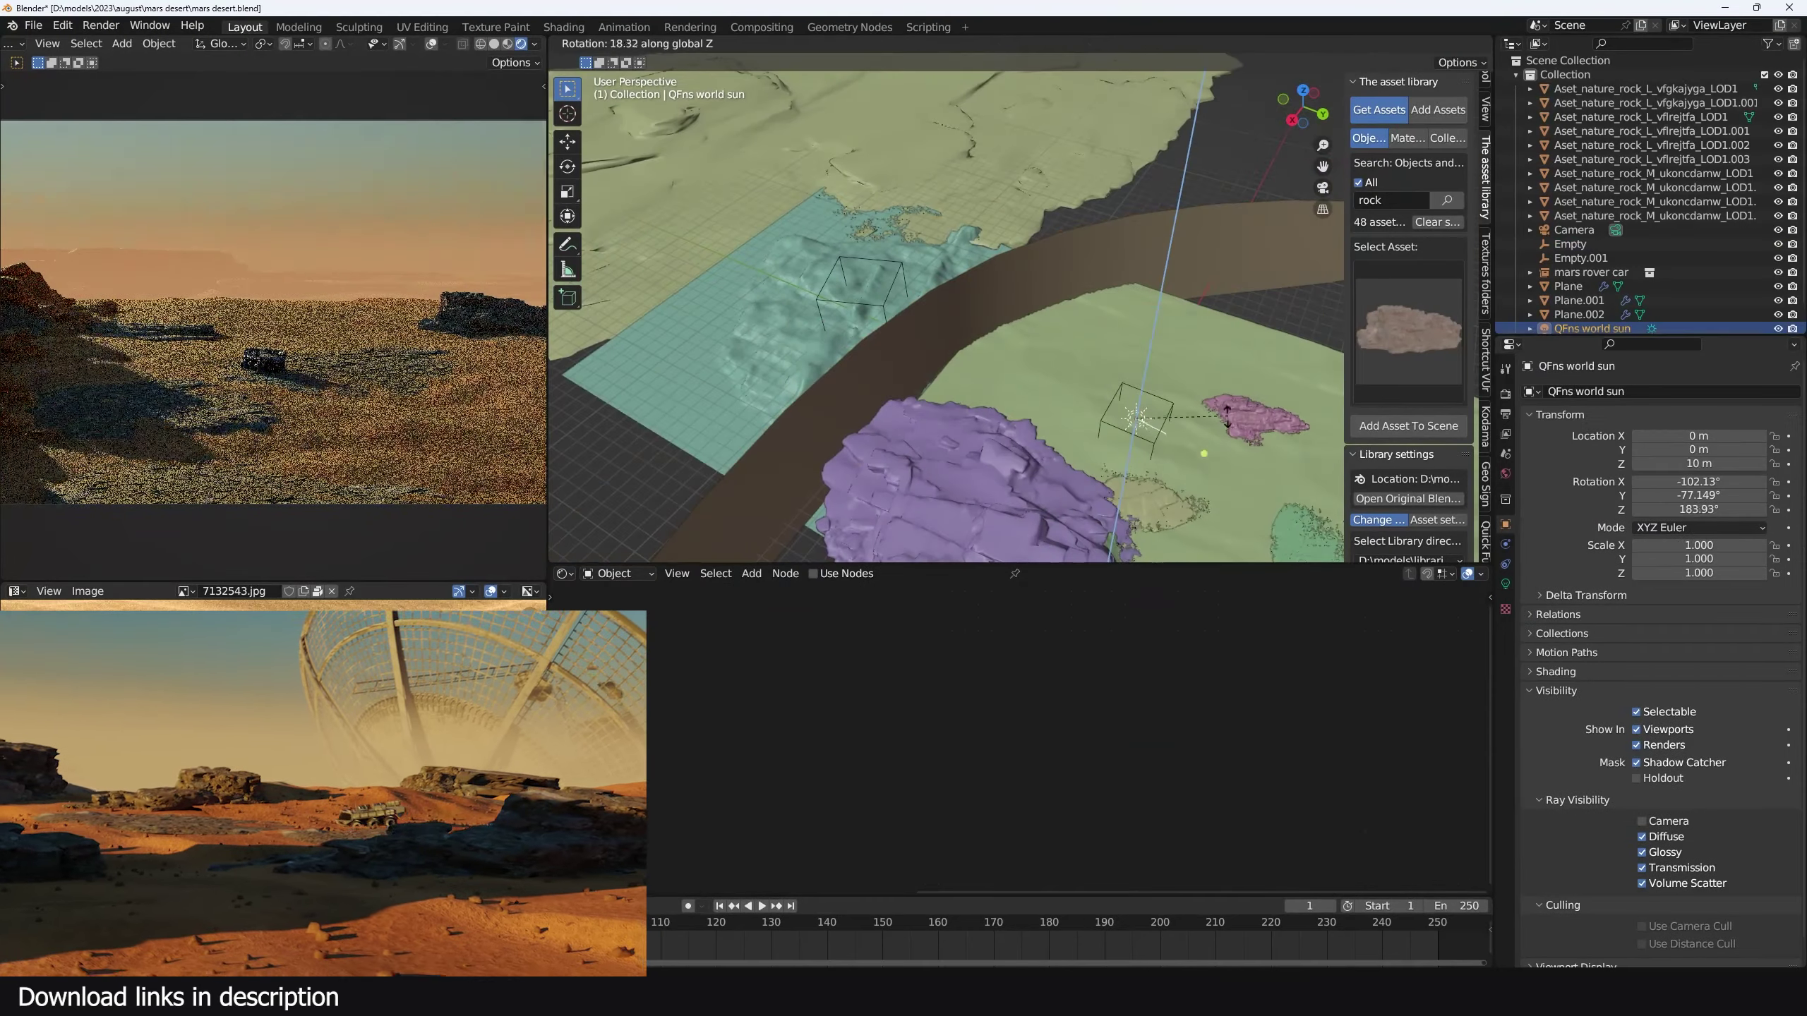
click(1227, 416)
key(r)
key(r)
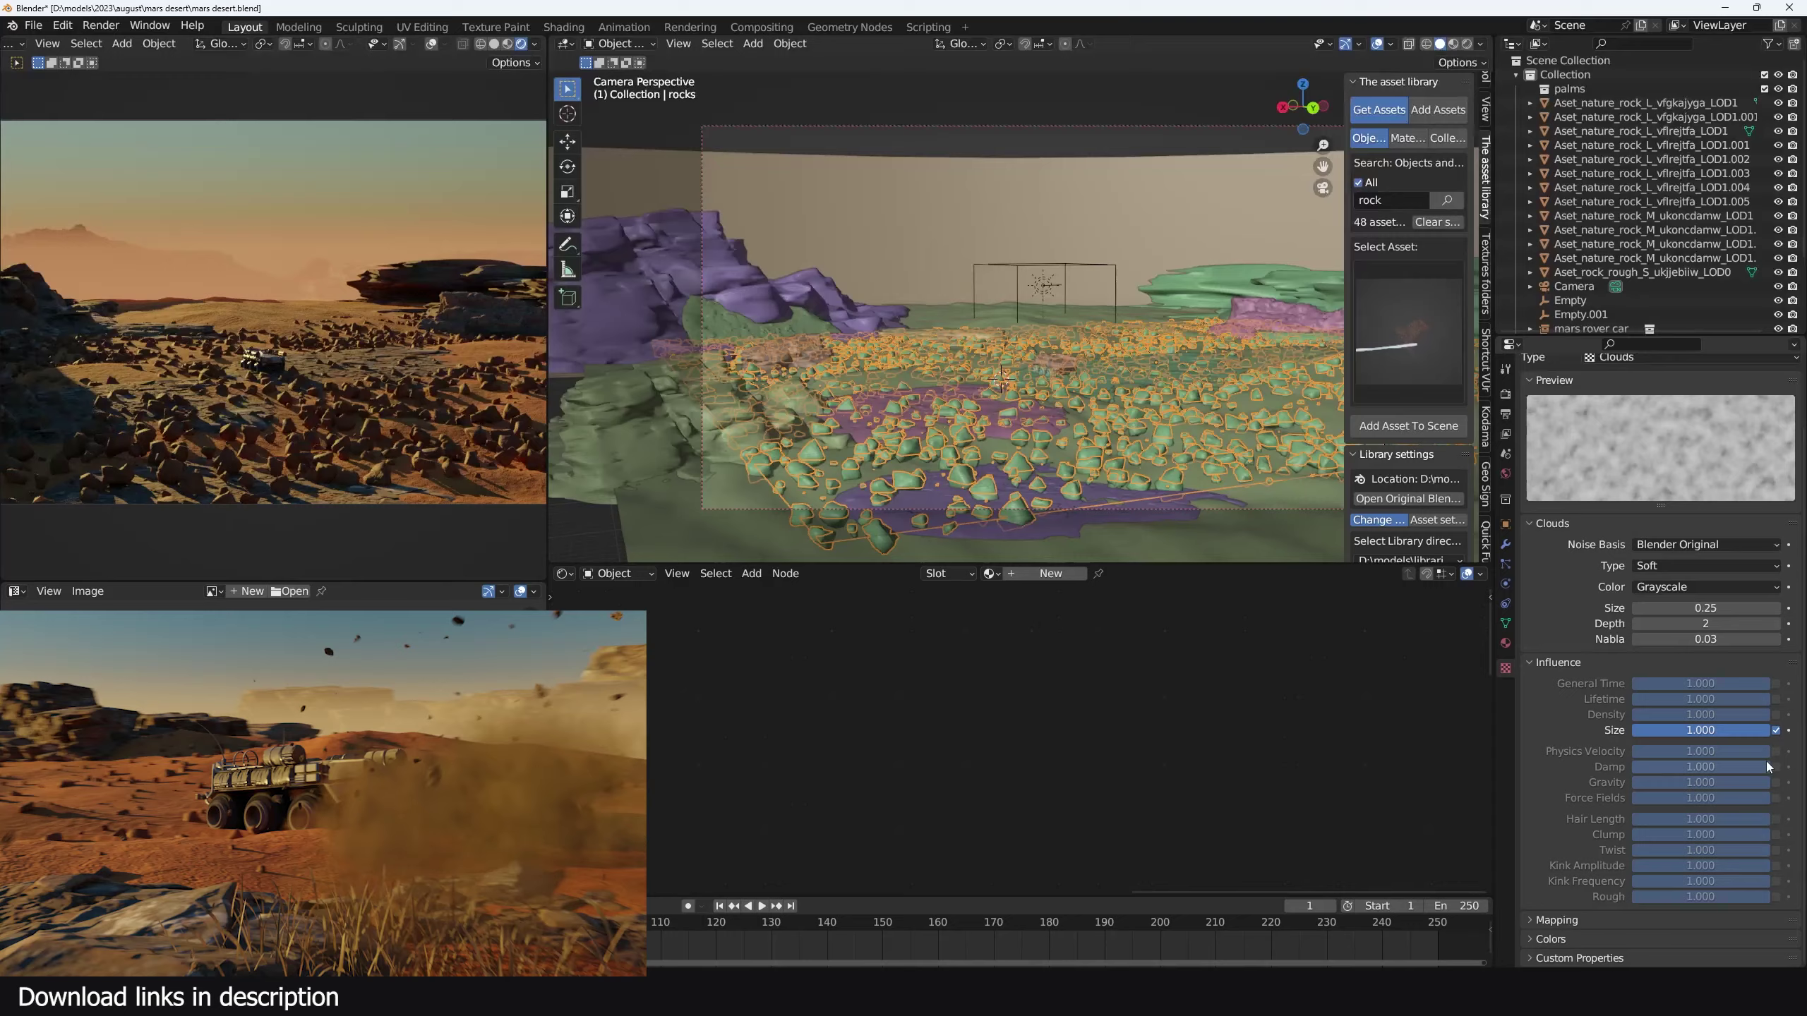
Expand the color settings of the Clouds texture used by the rocks particle system
click(1550, 939)
scroll(1636, 890, down, 6)
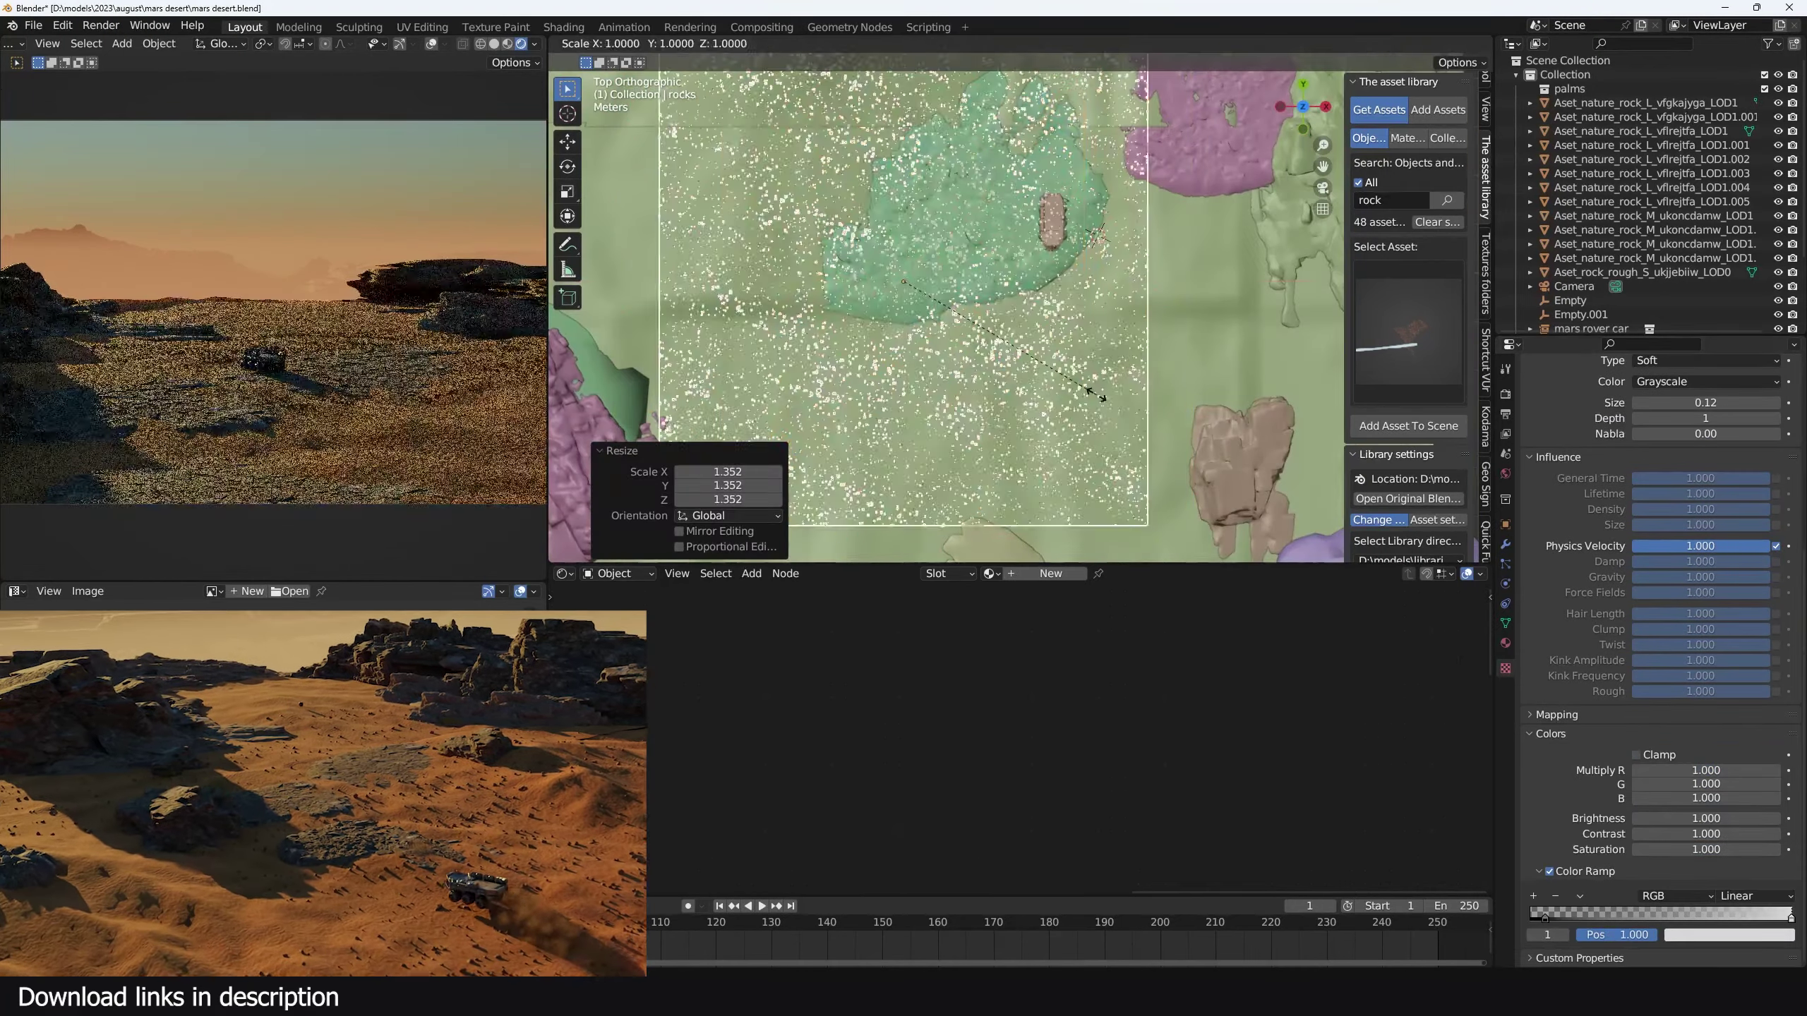
Cancel the extra scaling of the rocks plane, select the mars rover car and align a second camera to the current view
key(Escape)
click(1023, 431)
key(KP_0)
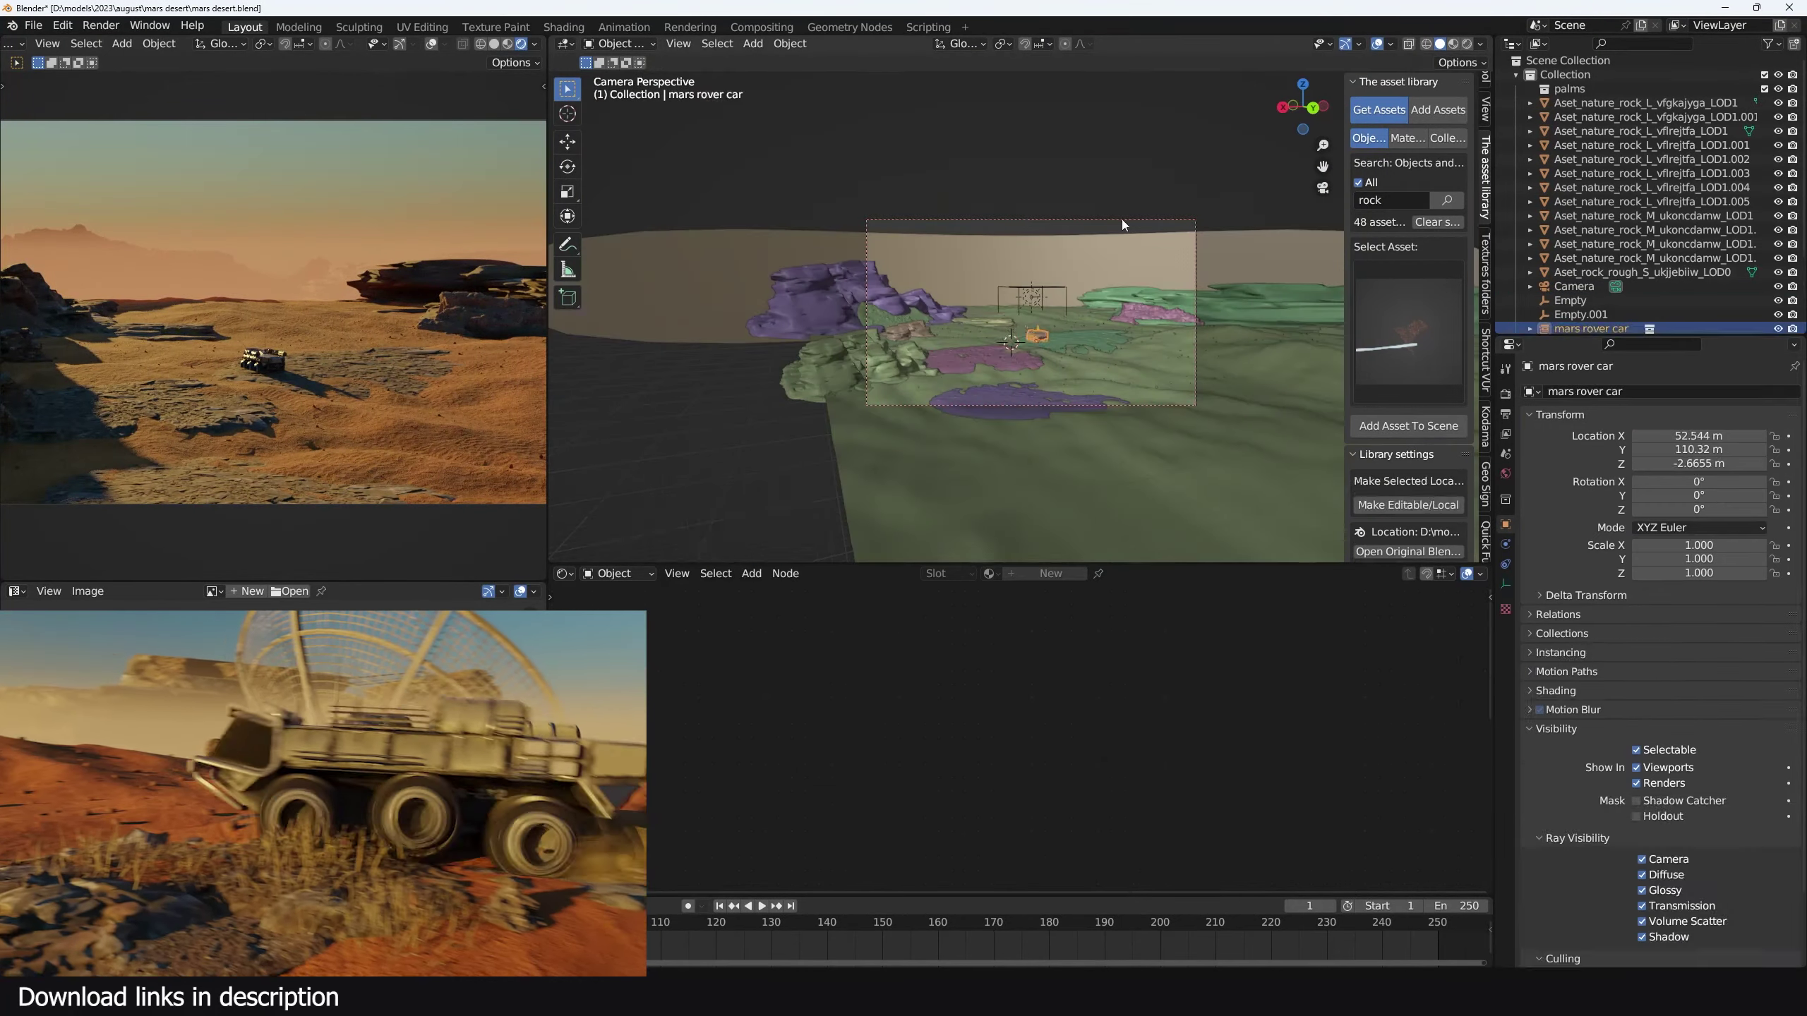
key(ctrl+alt+KP_0)
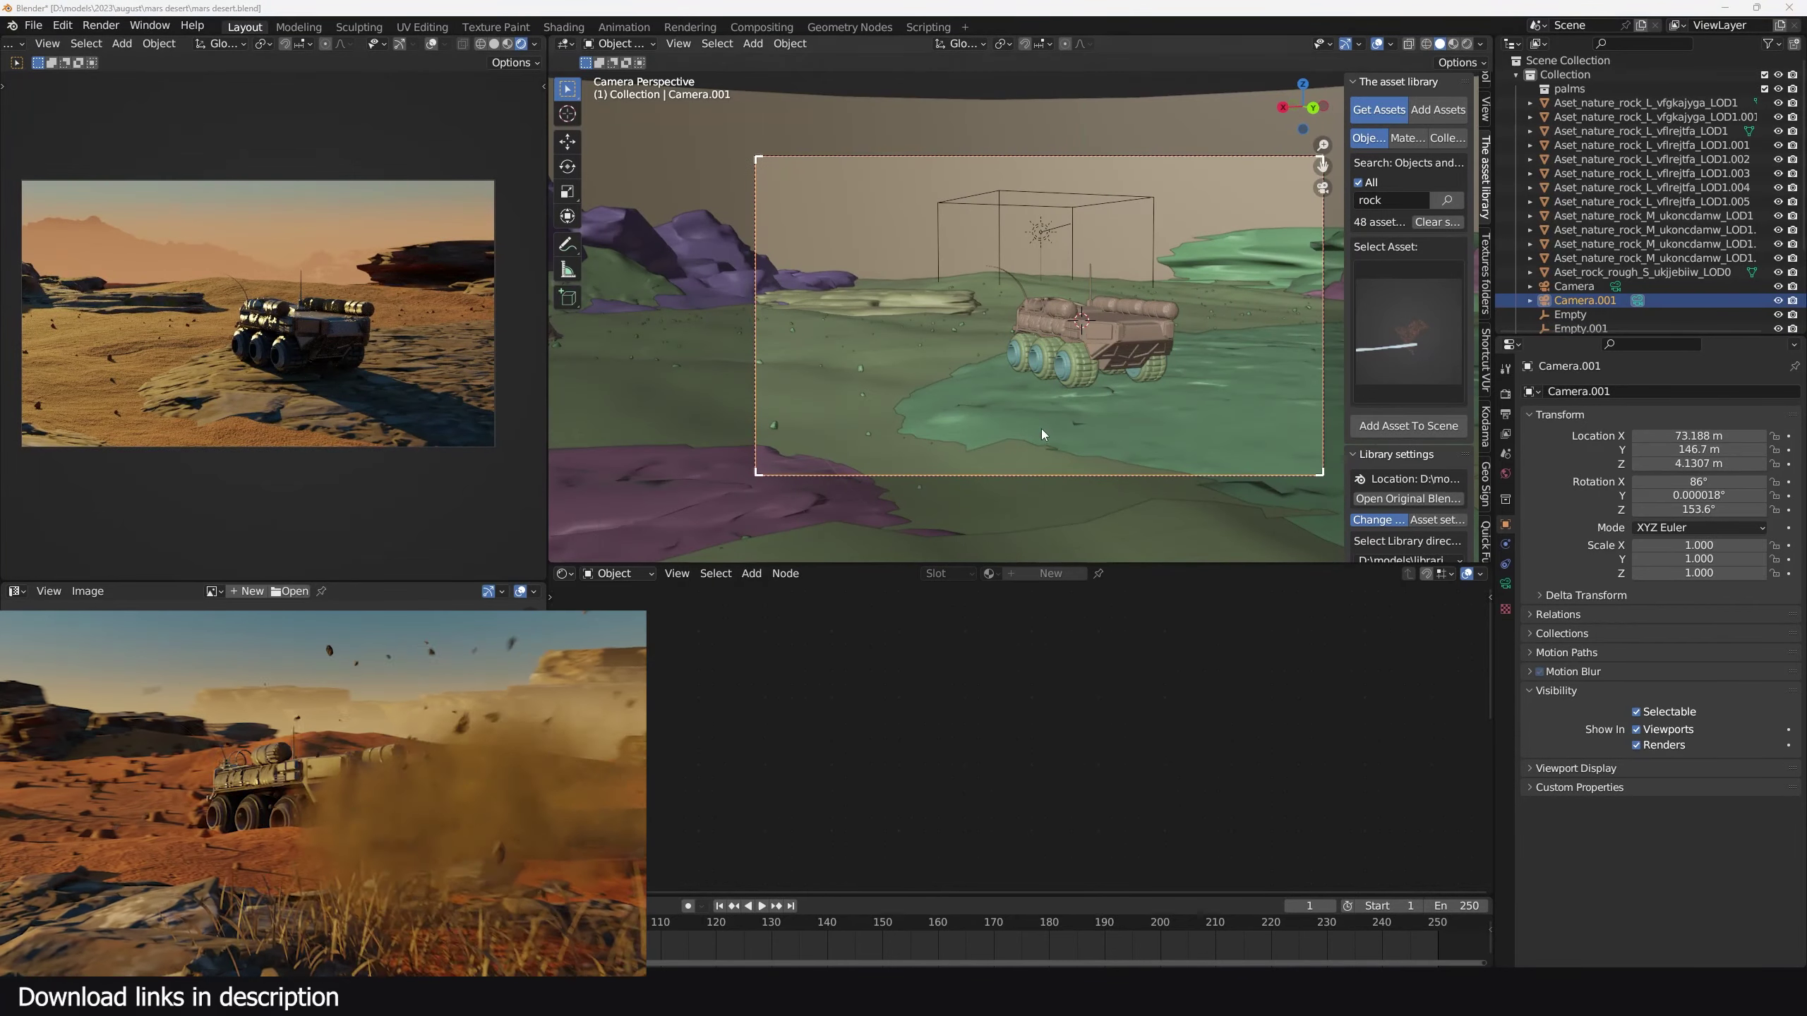
click(1041, 433)
click(1674, 658)
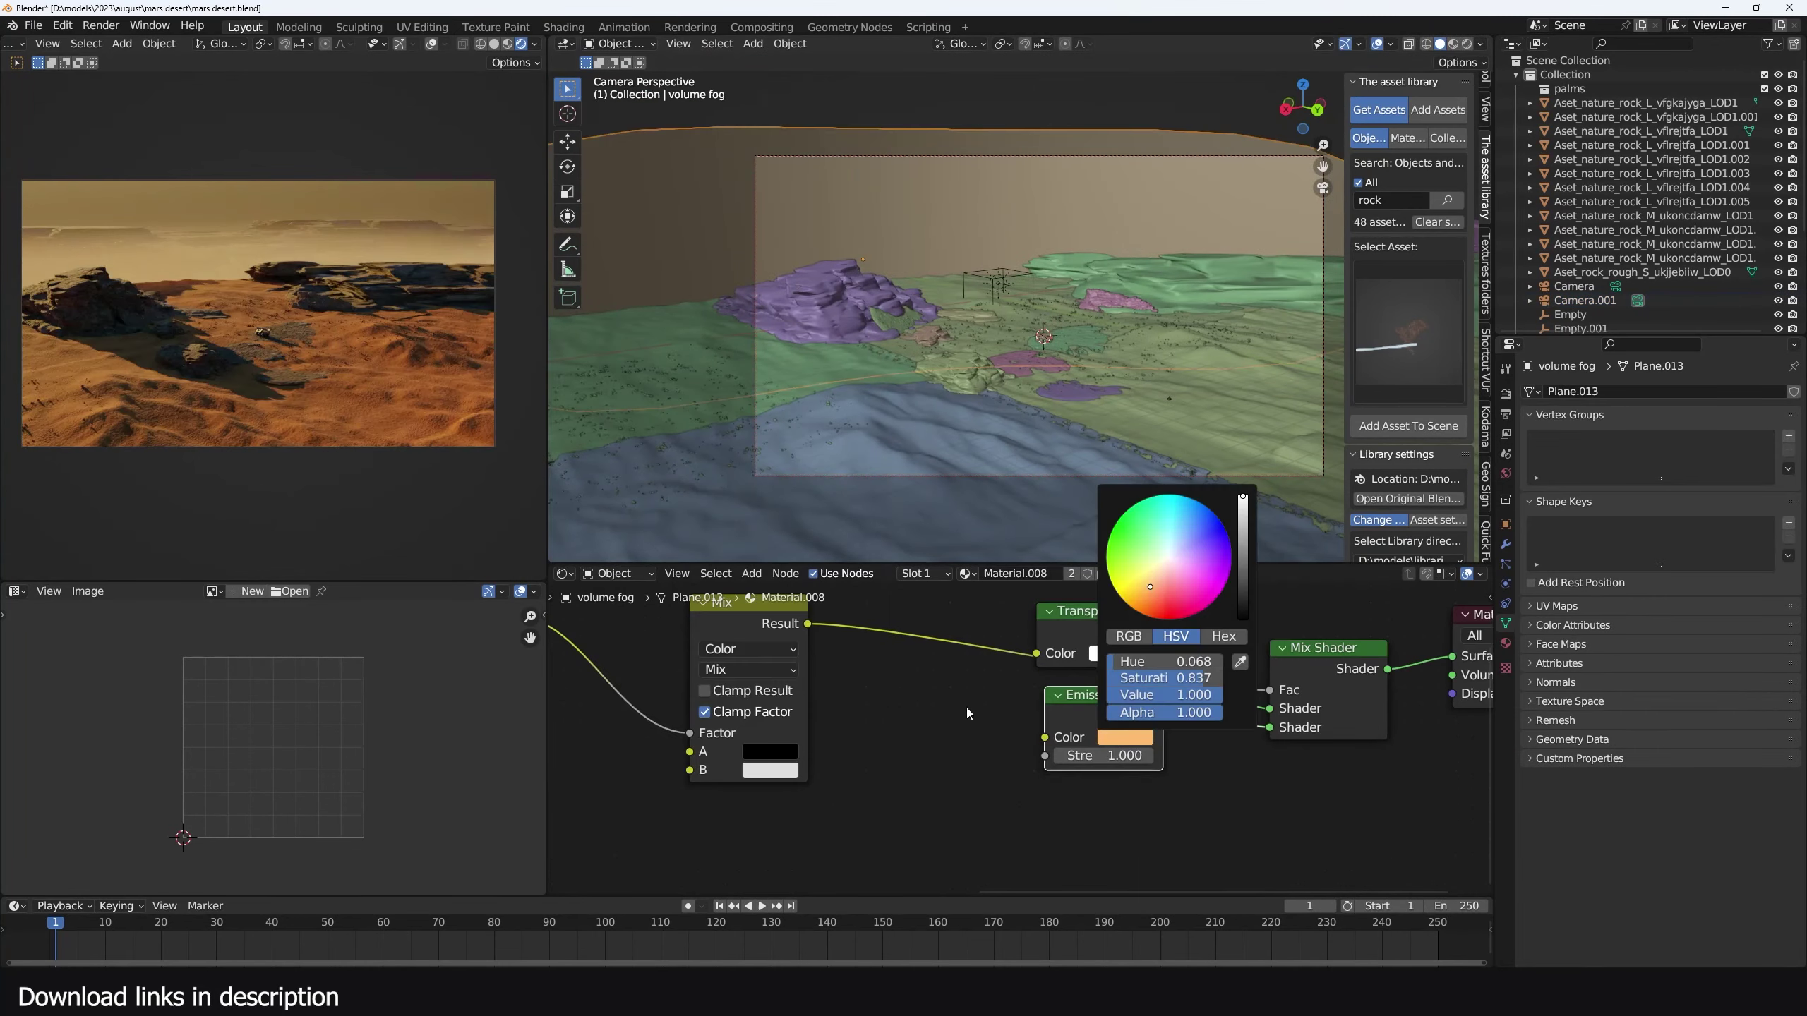
Move the volume fog object about 185 m across the terrain
key(g)
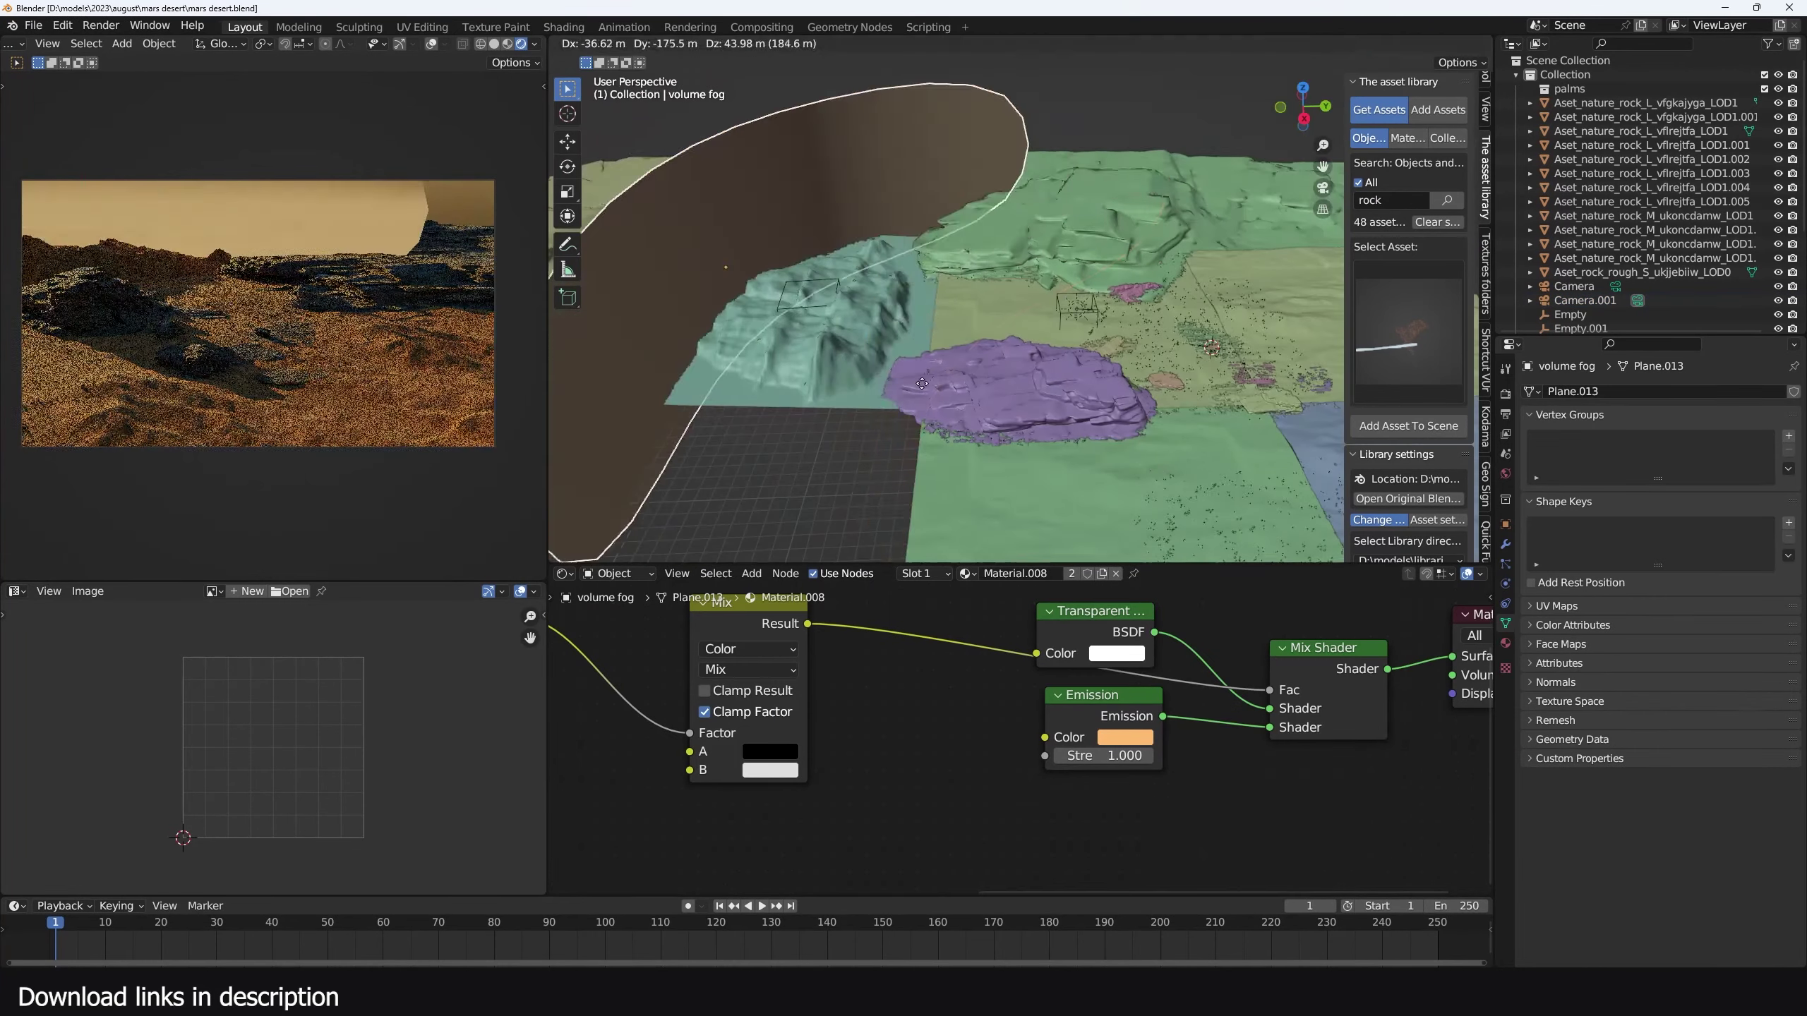
Add a Bezier curve and give it a Decimate modifier
key(shift+a)
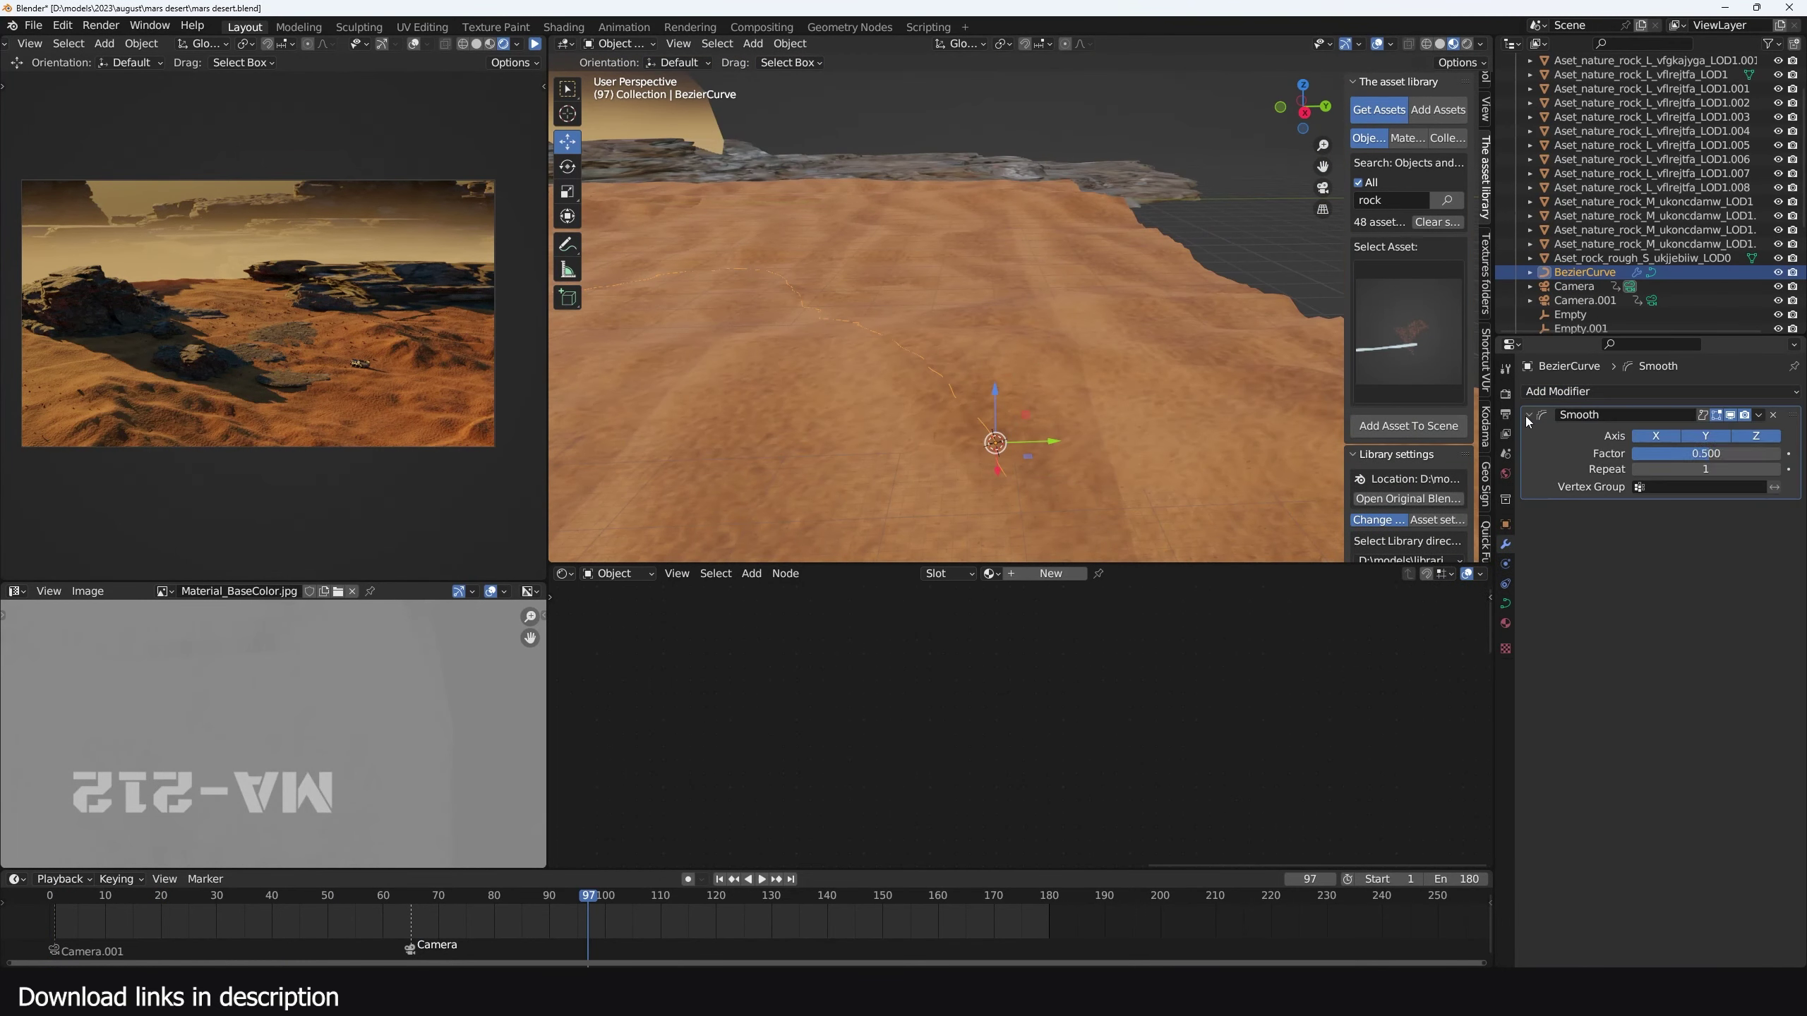
click(1657, 391)
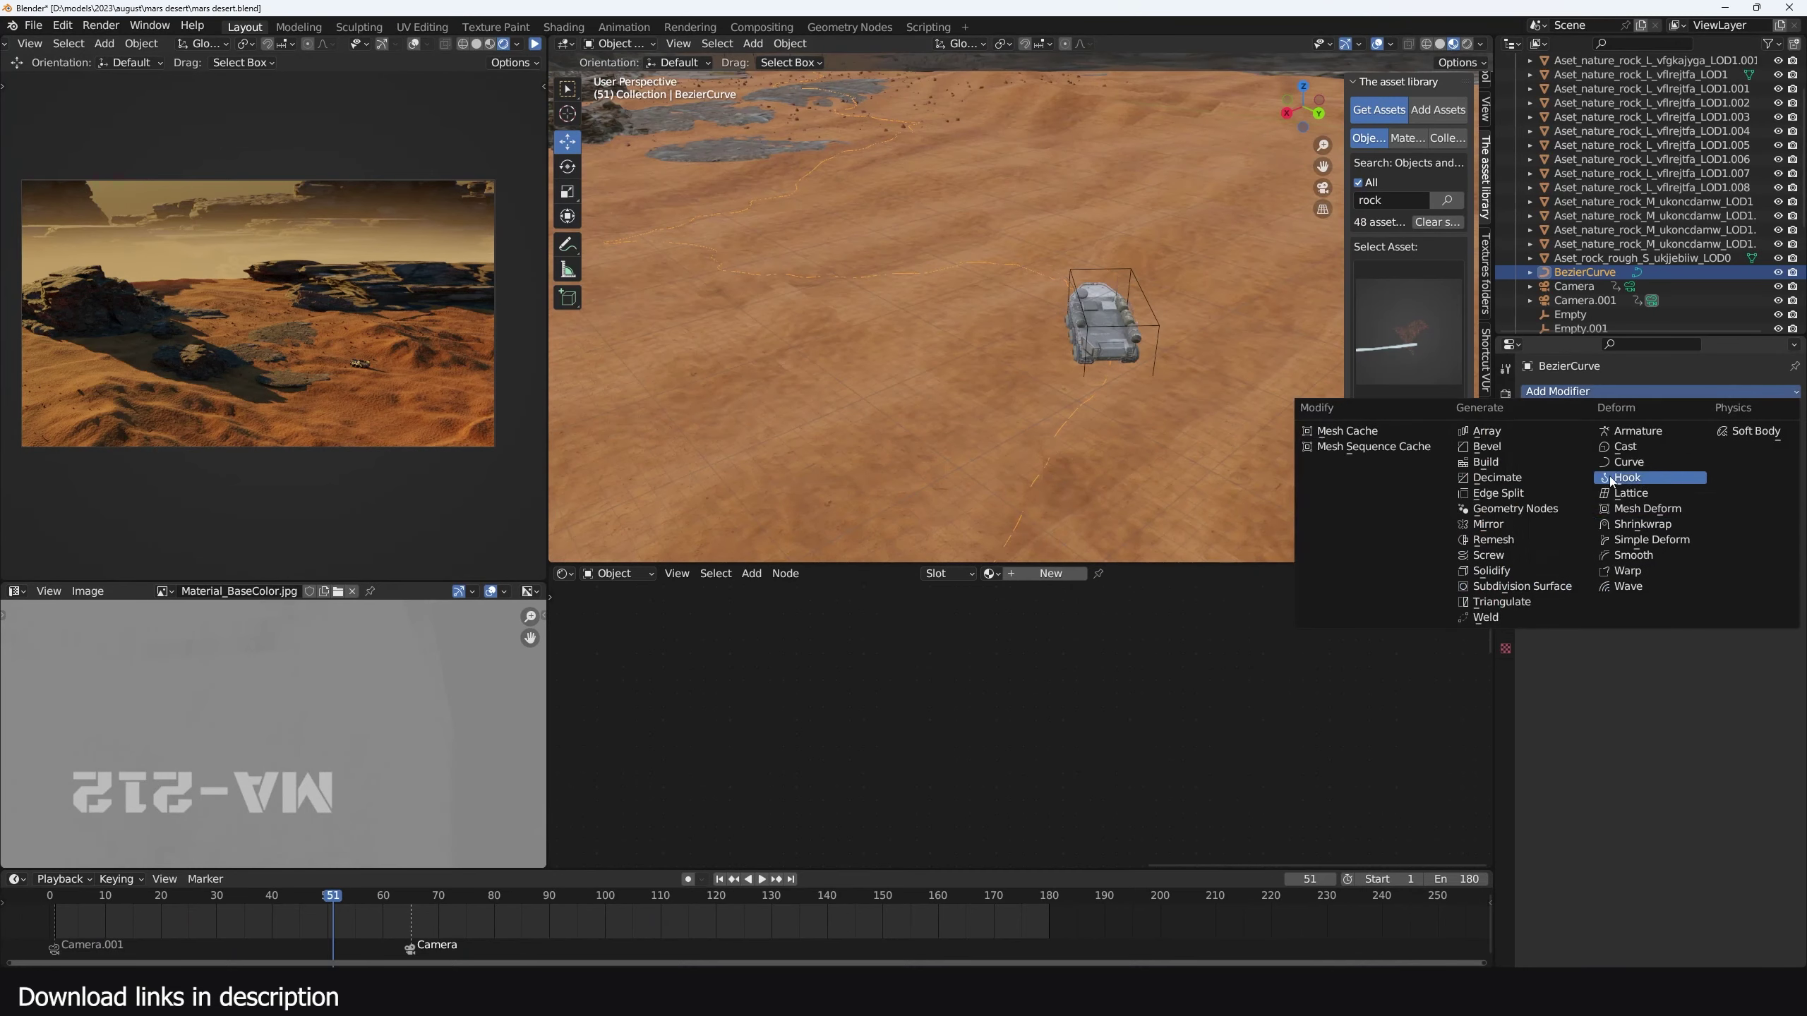
click(1628, 473)
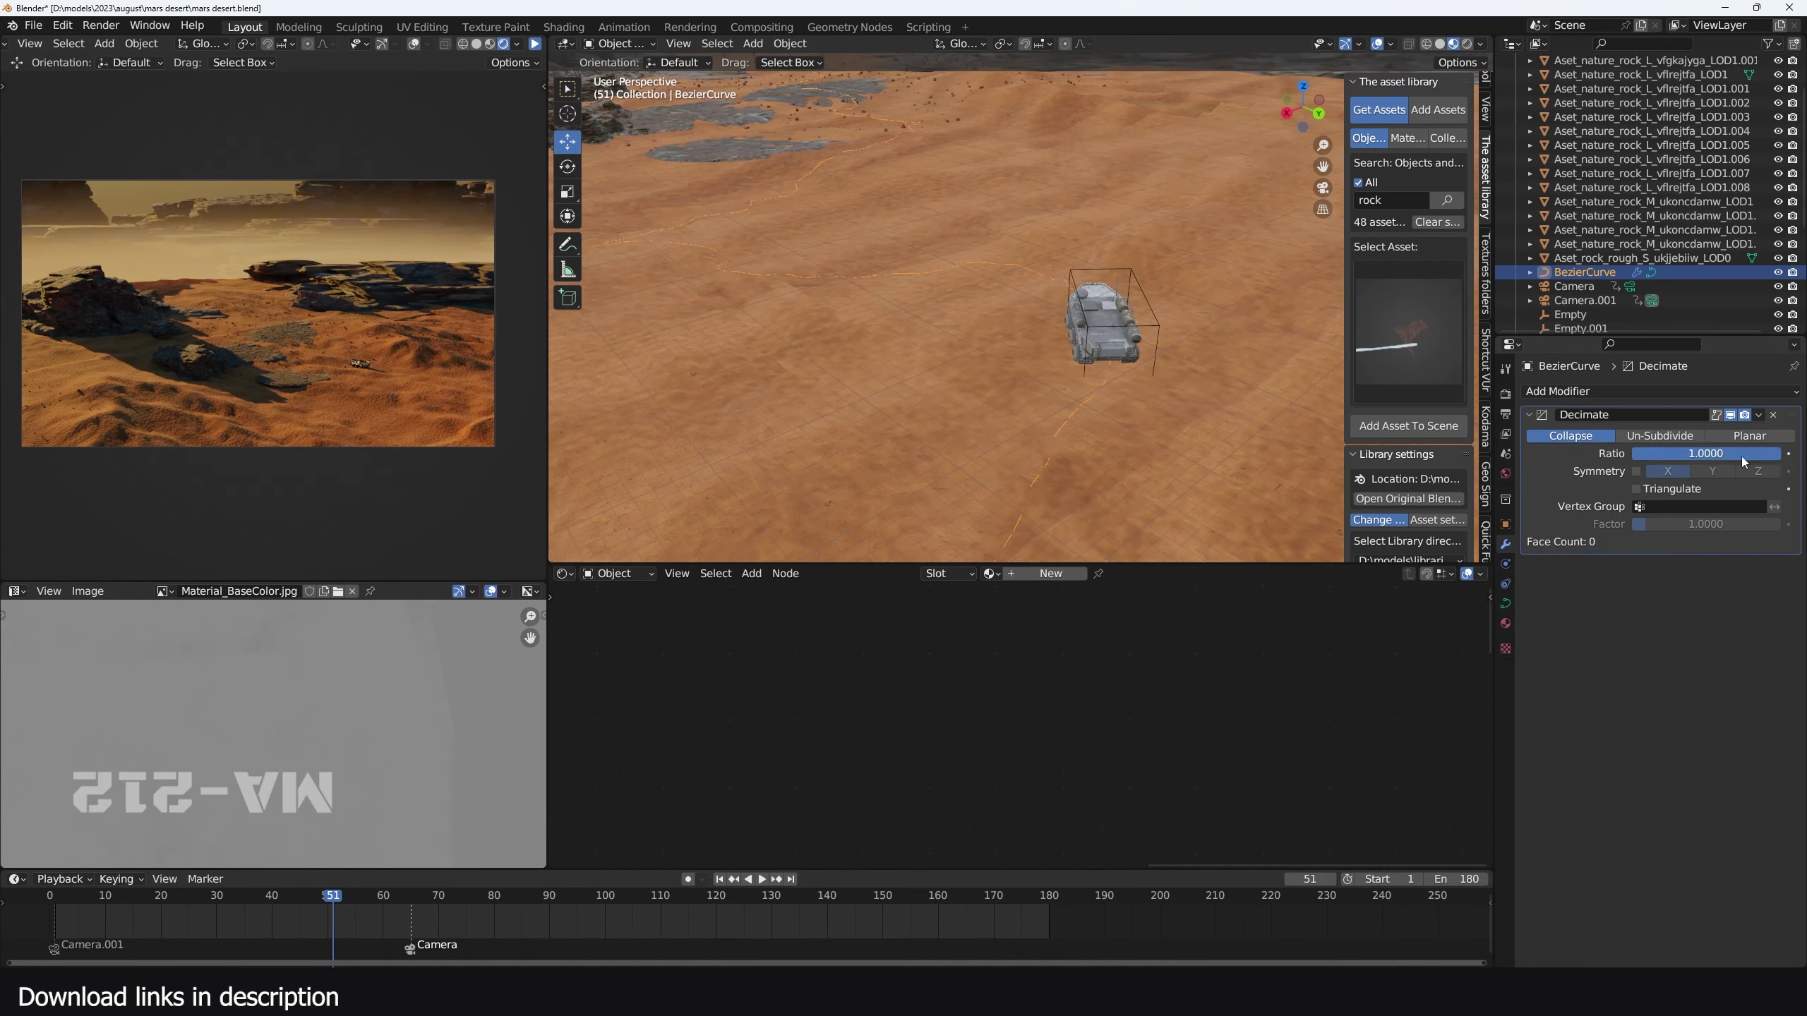
click(1710, 392)
click(1739, 450)
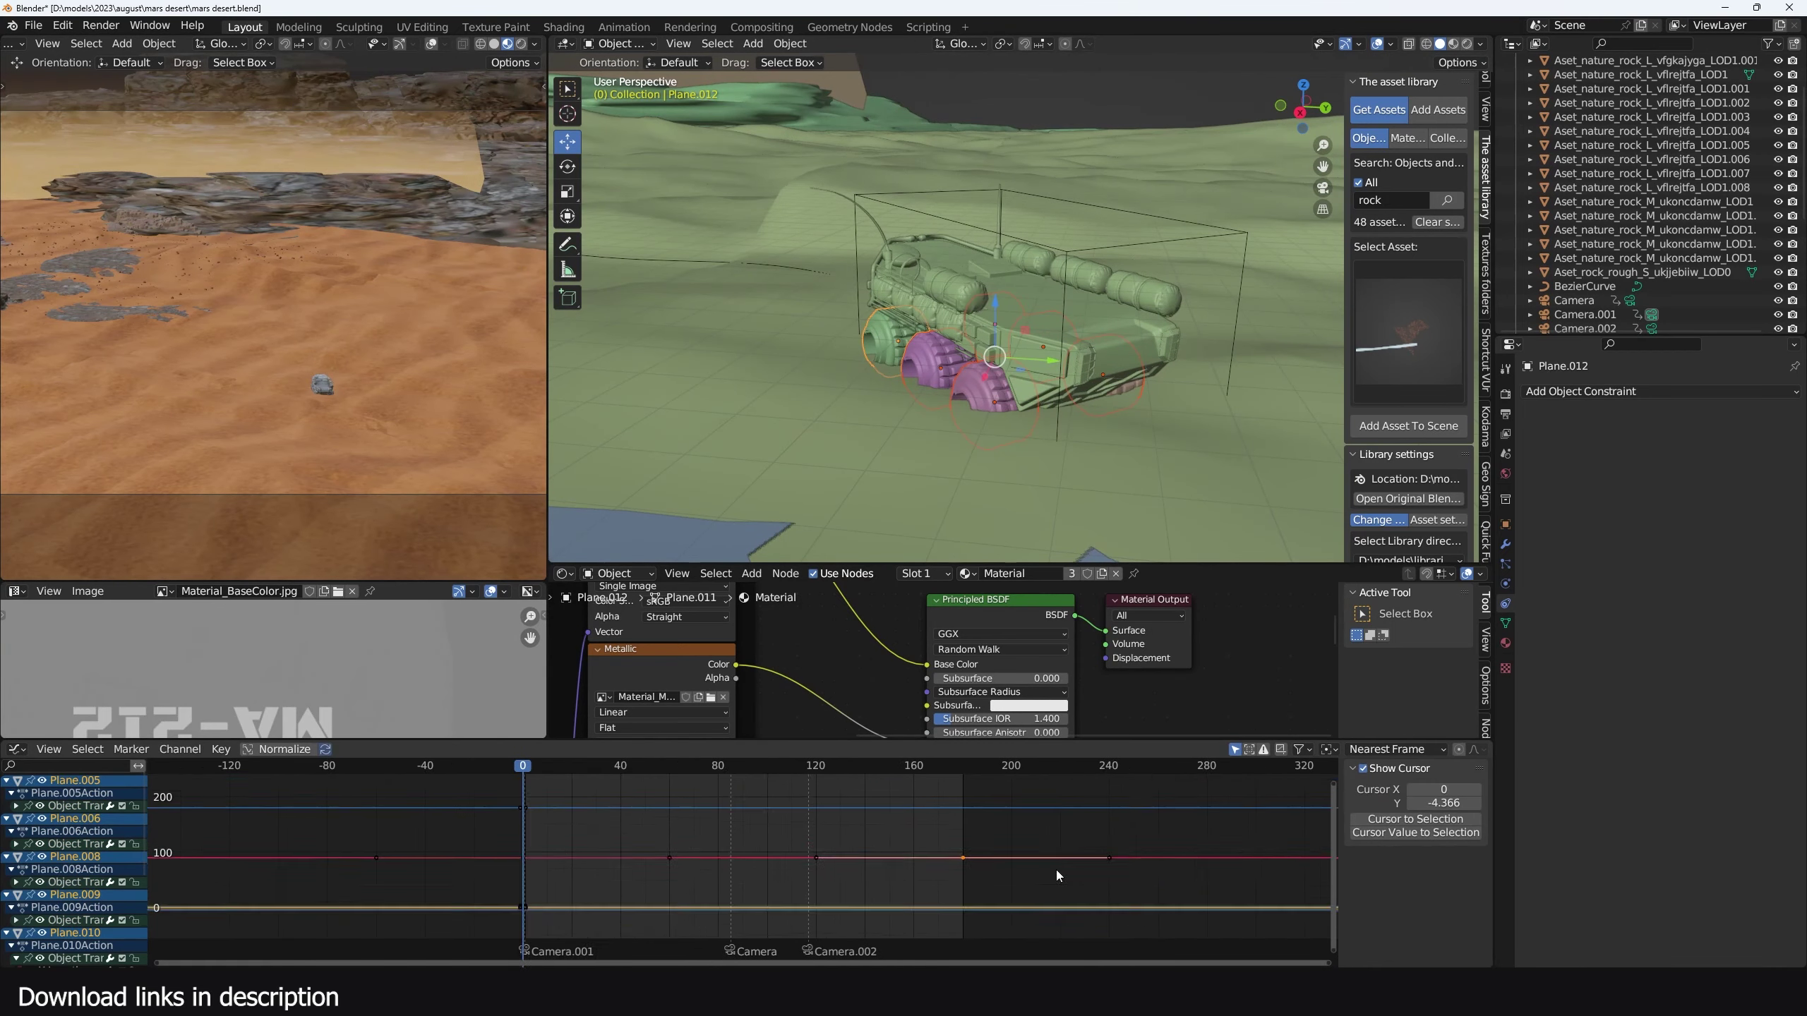
Change the handle type of the wheels' selected keyframes in the animation curves
key(v)
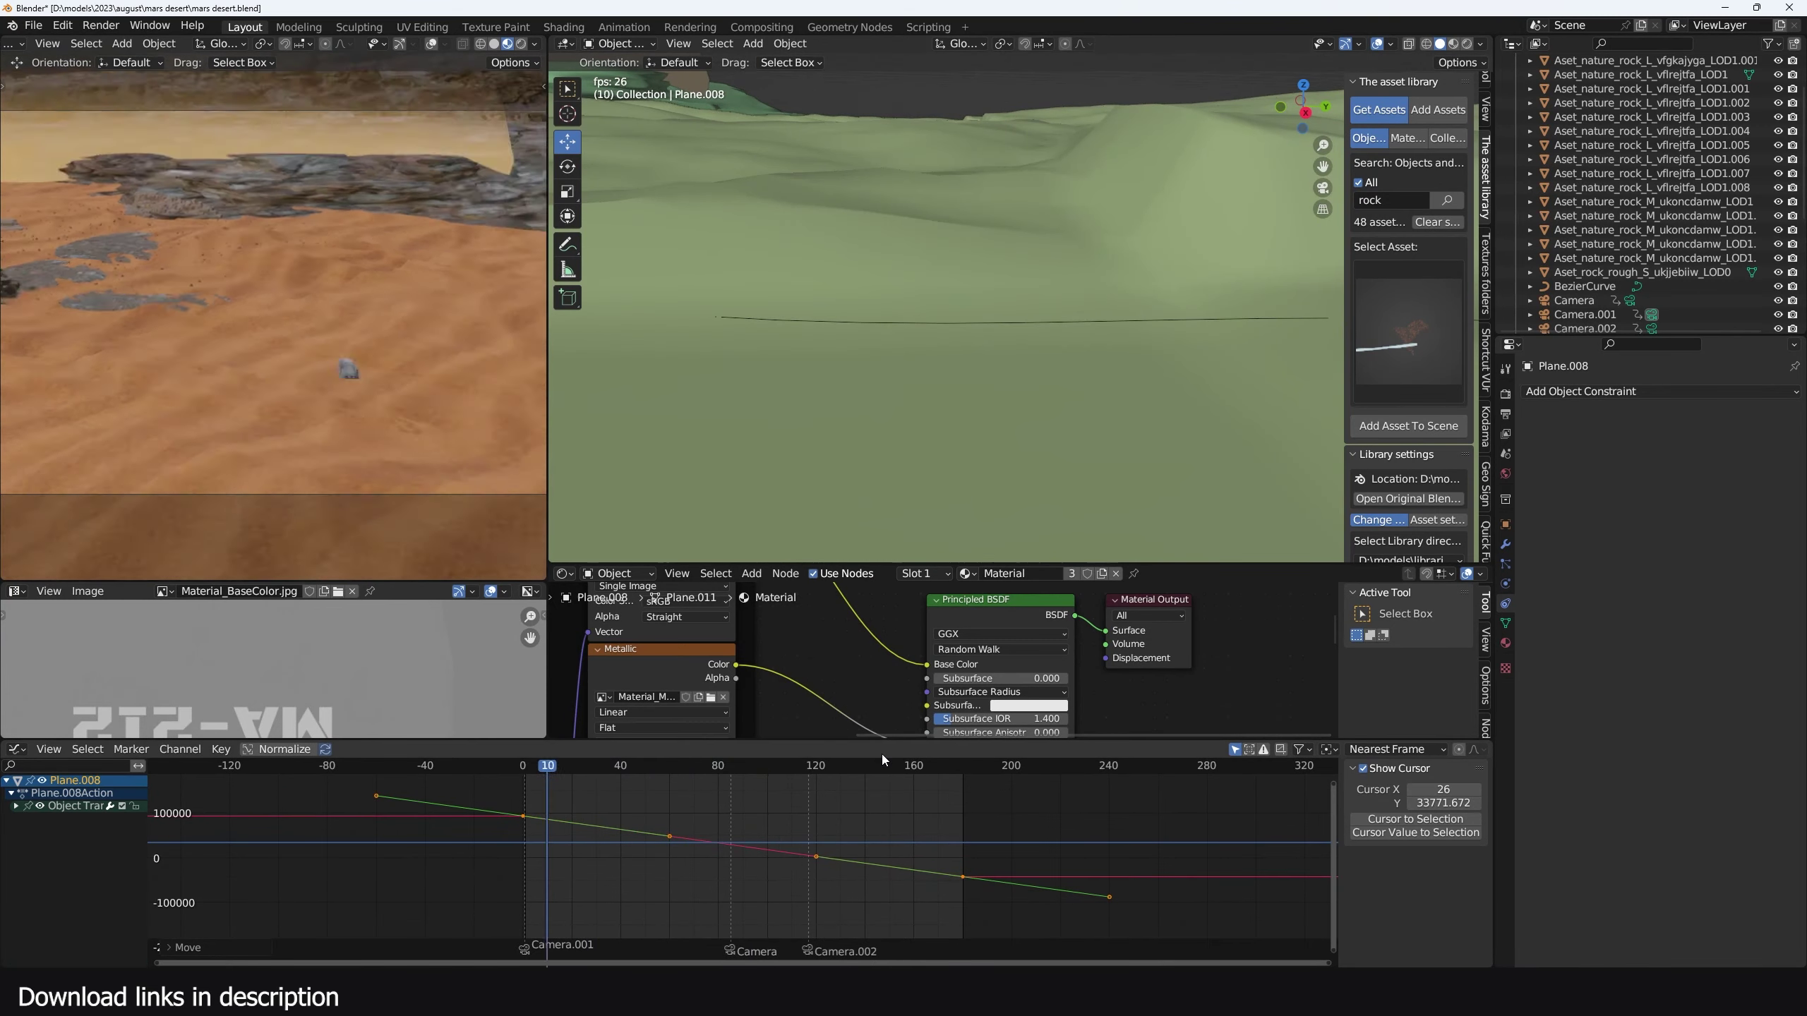
Play the animation to check the rover's motion along the path and the camera changes
click(1104, 317)
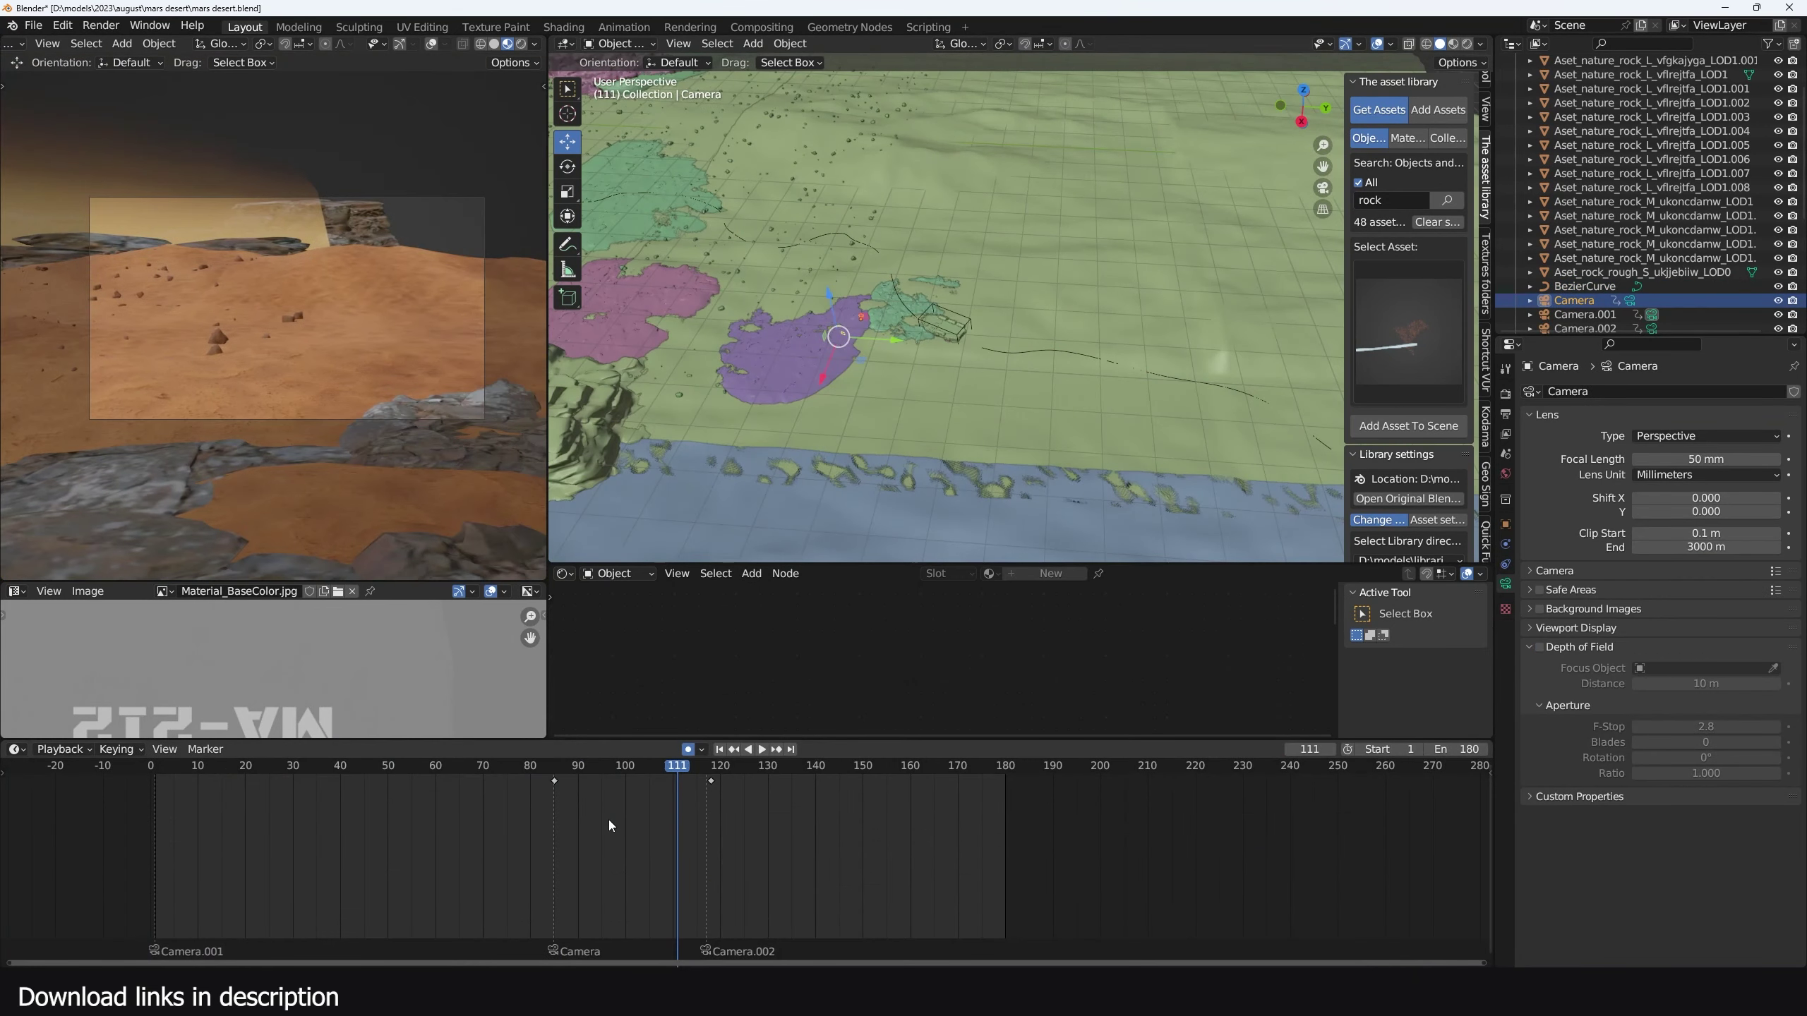
key(space)
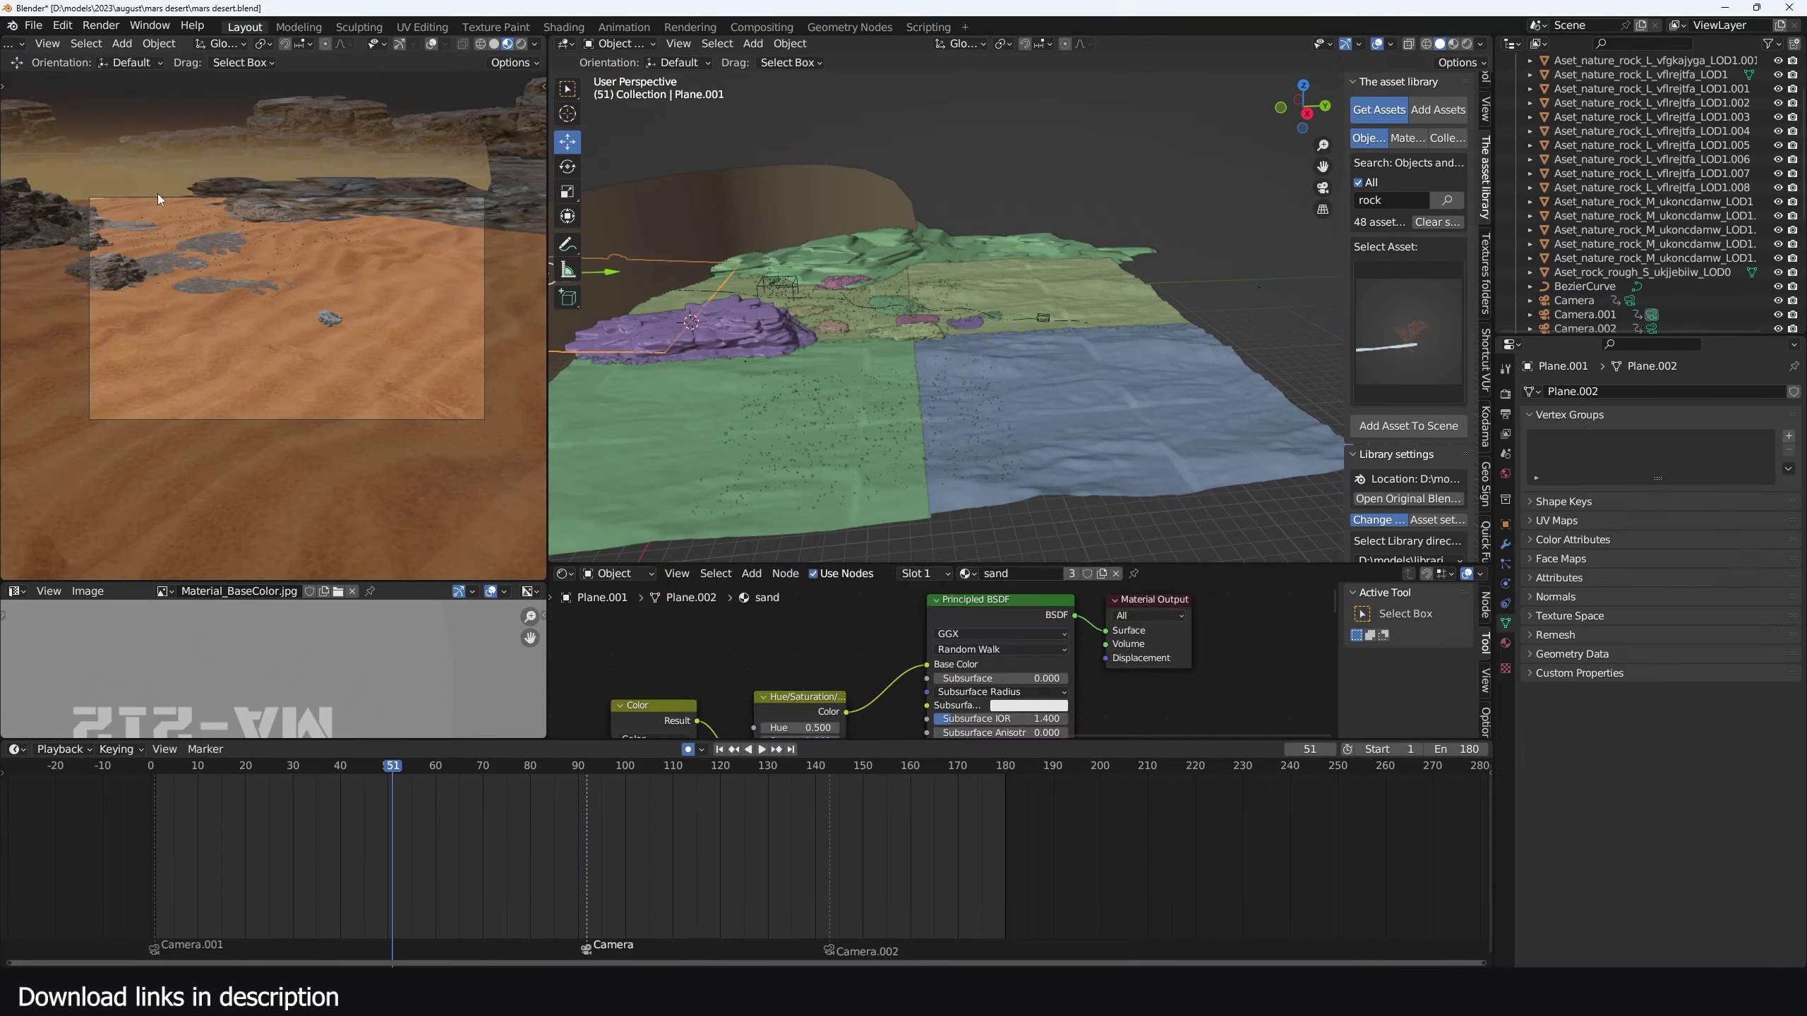
click(1064, 341)
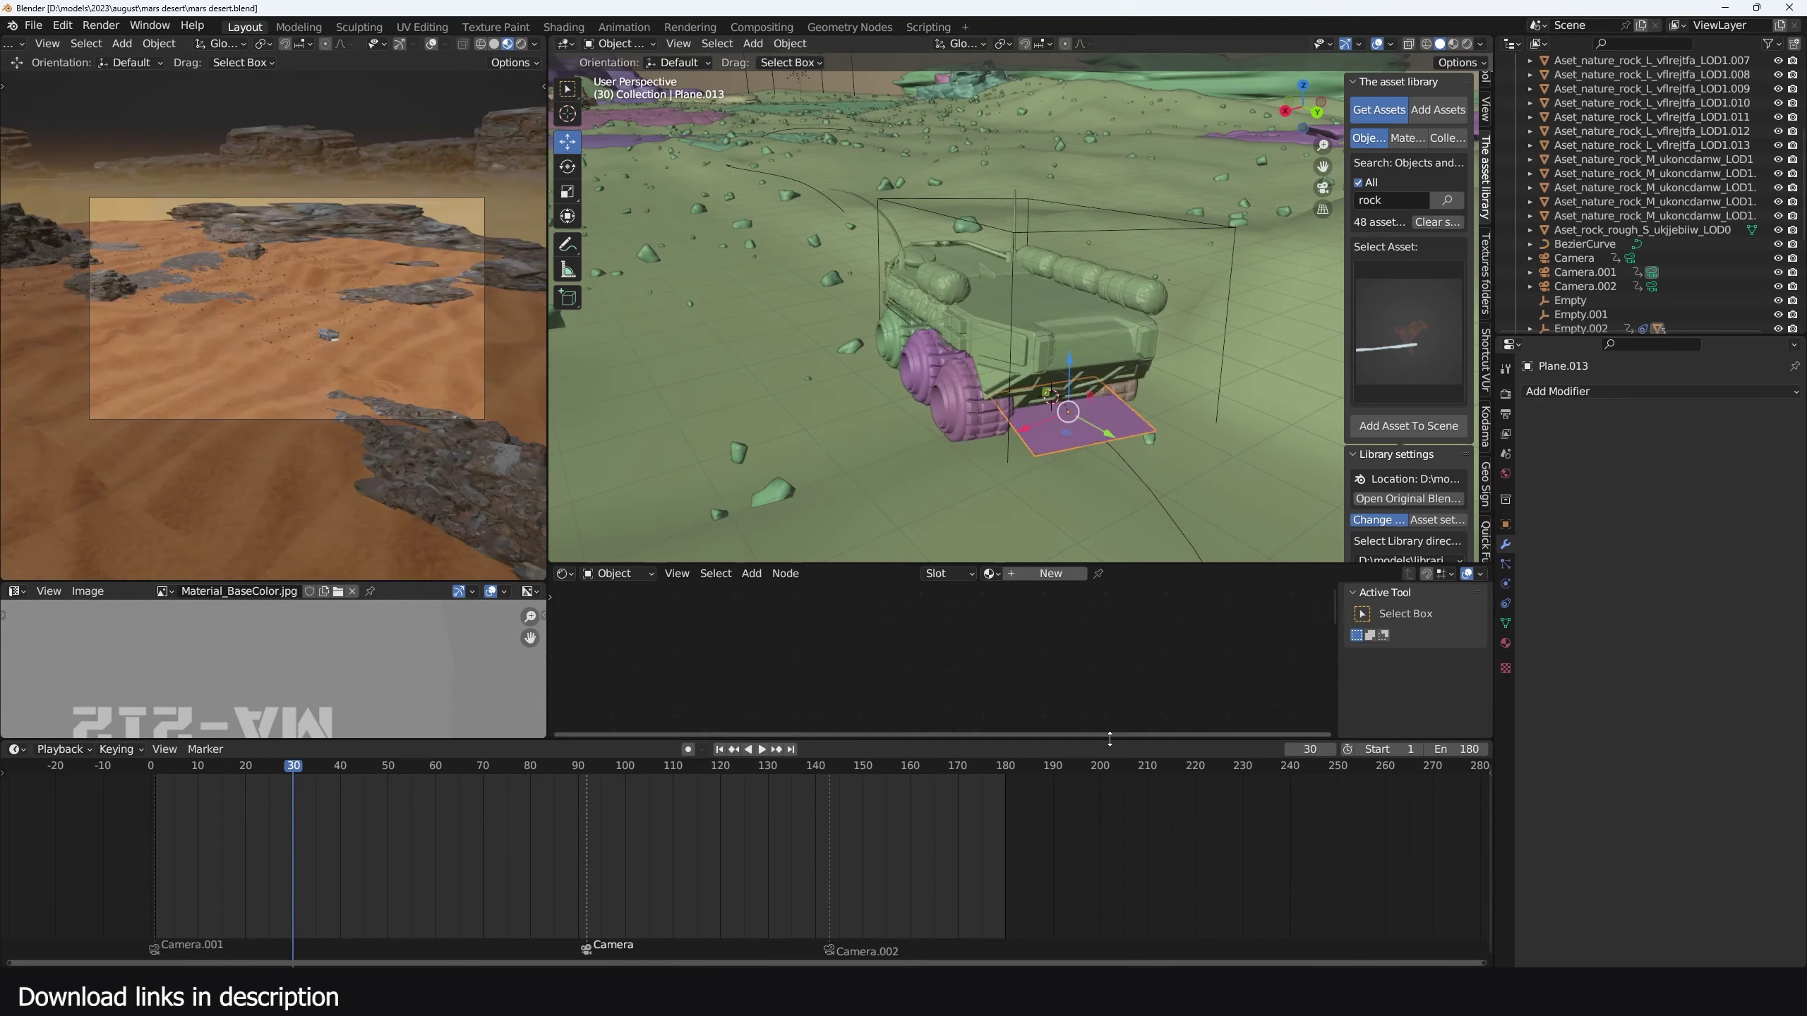
Enlarge the shader editor and add a Noise Texture node to Material.004 beside the spherical Gradient Texture
drag(1055, 740, 1055, 849)
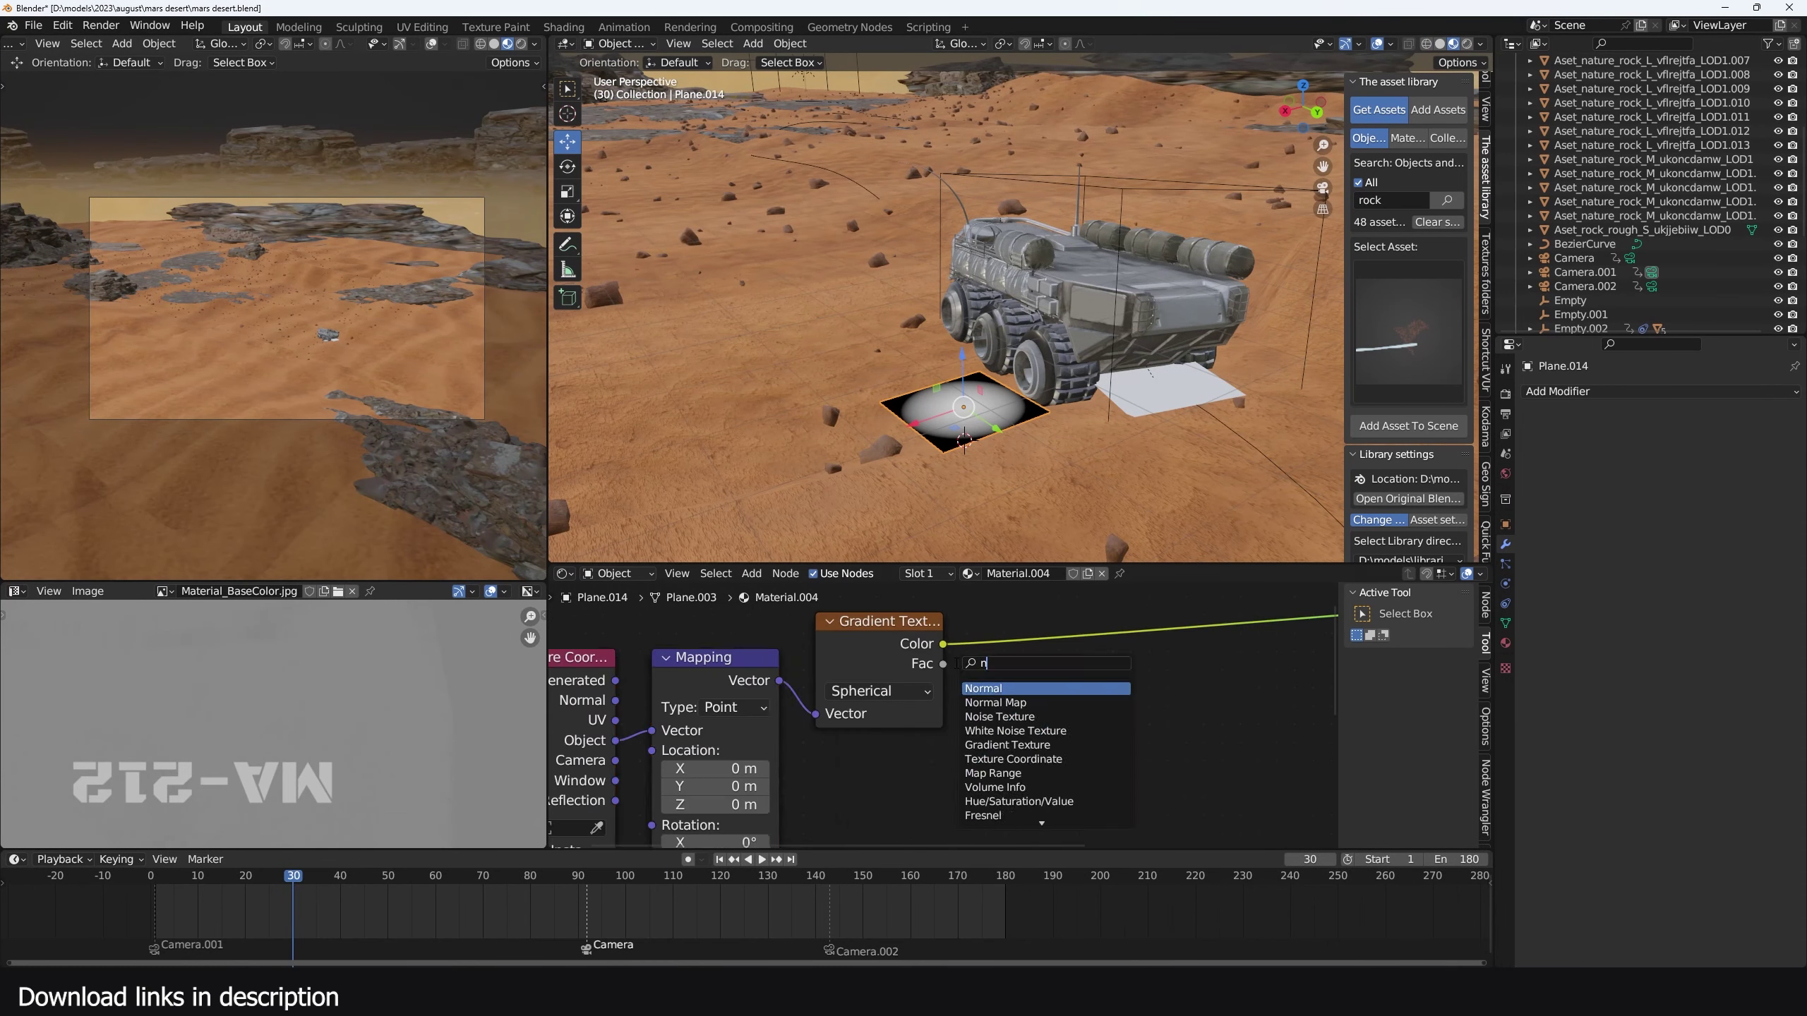
key(shift+a)
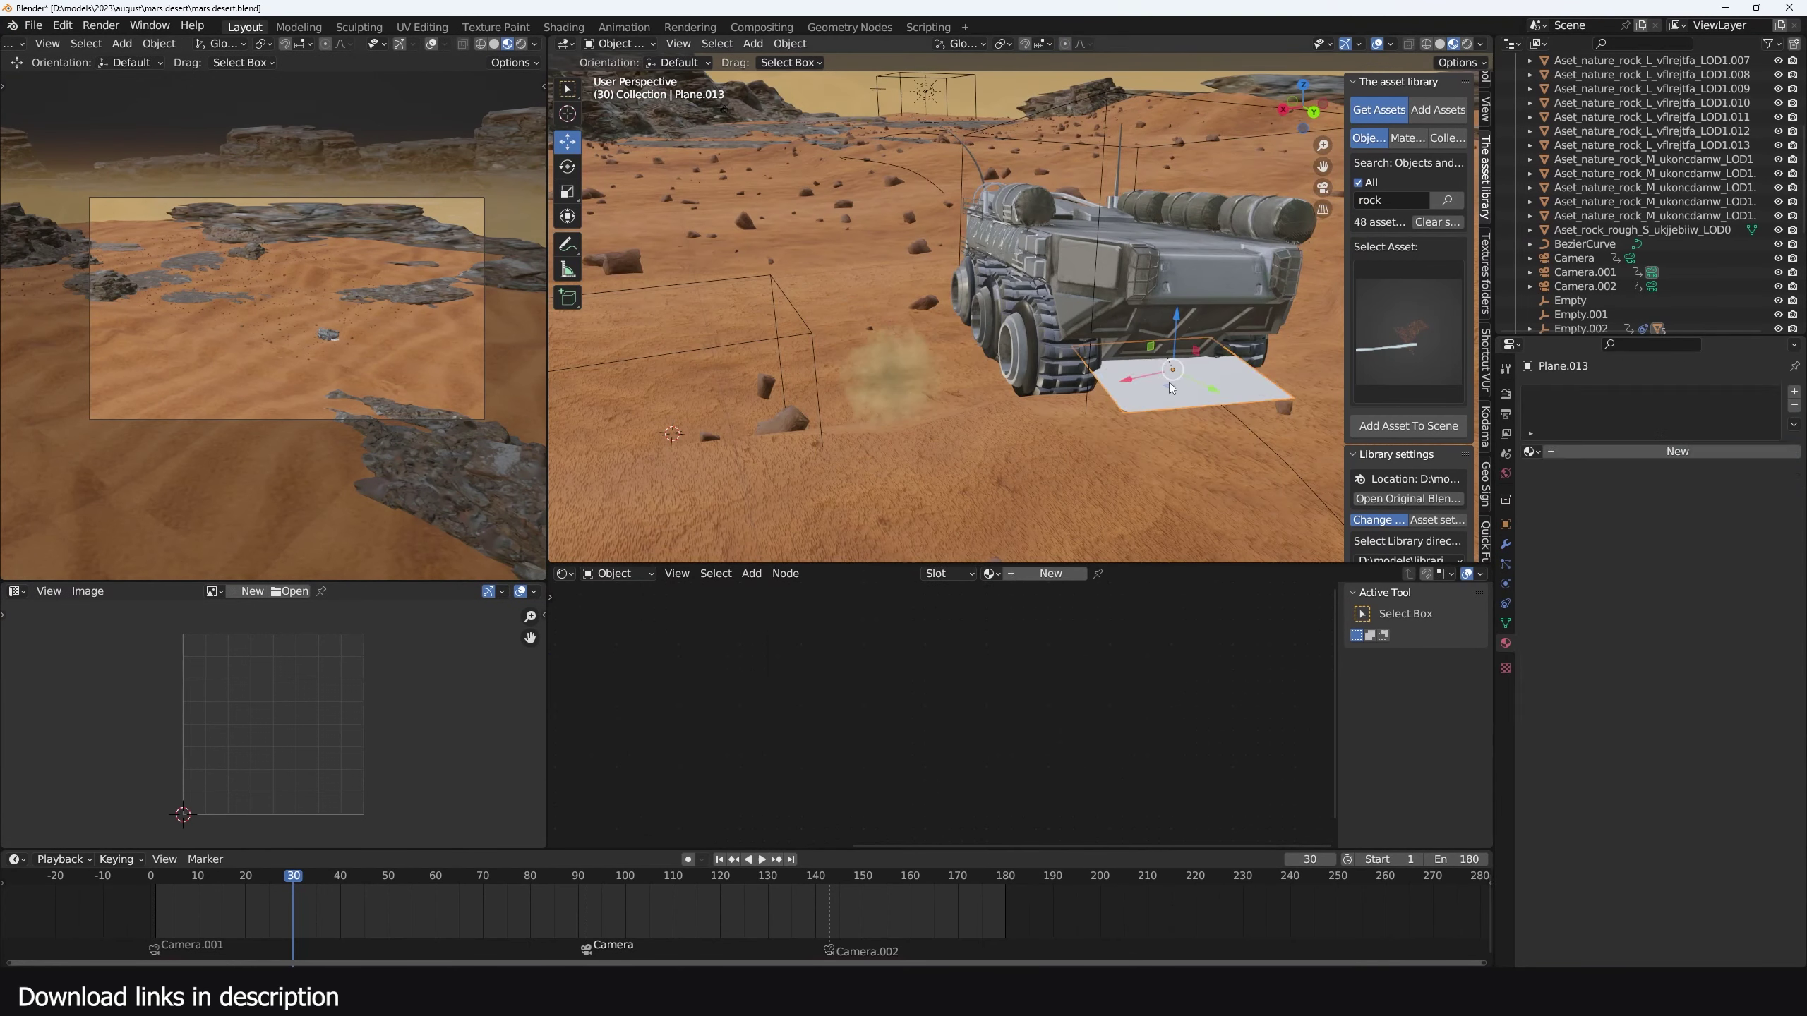
Adjust the selected face of the Plane.013 emitter mesh along the Z axis
scroll(1609, 711, up, 10)
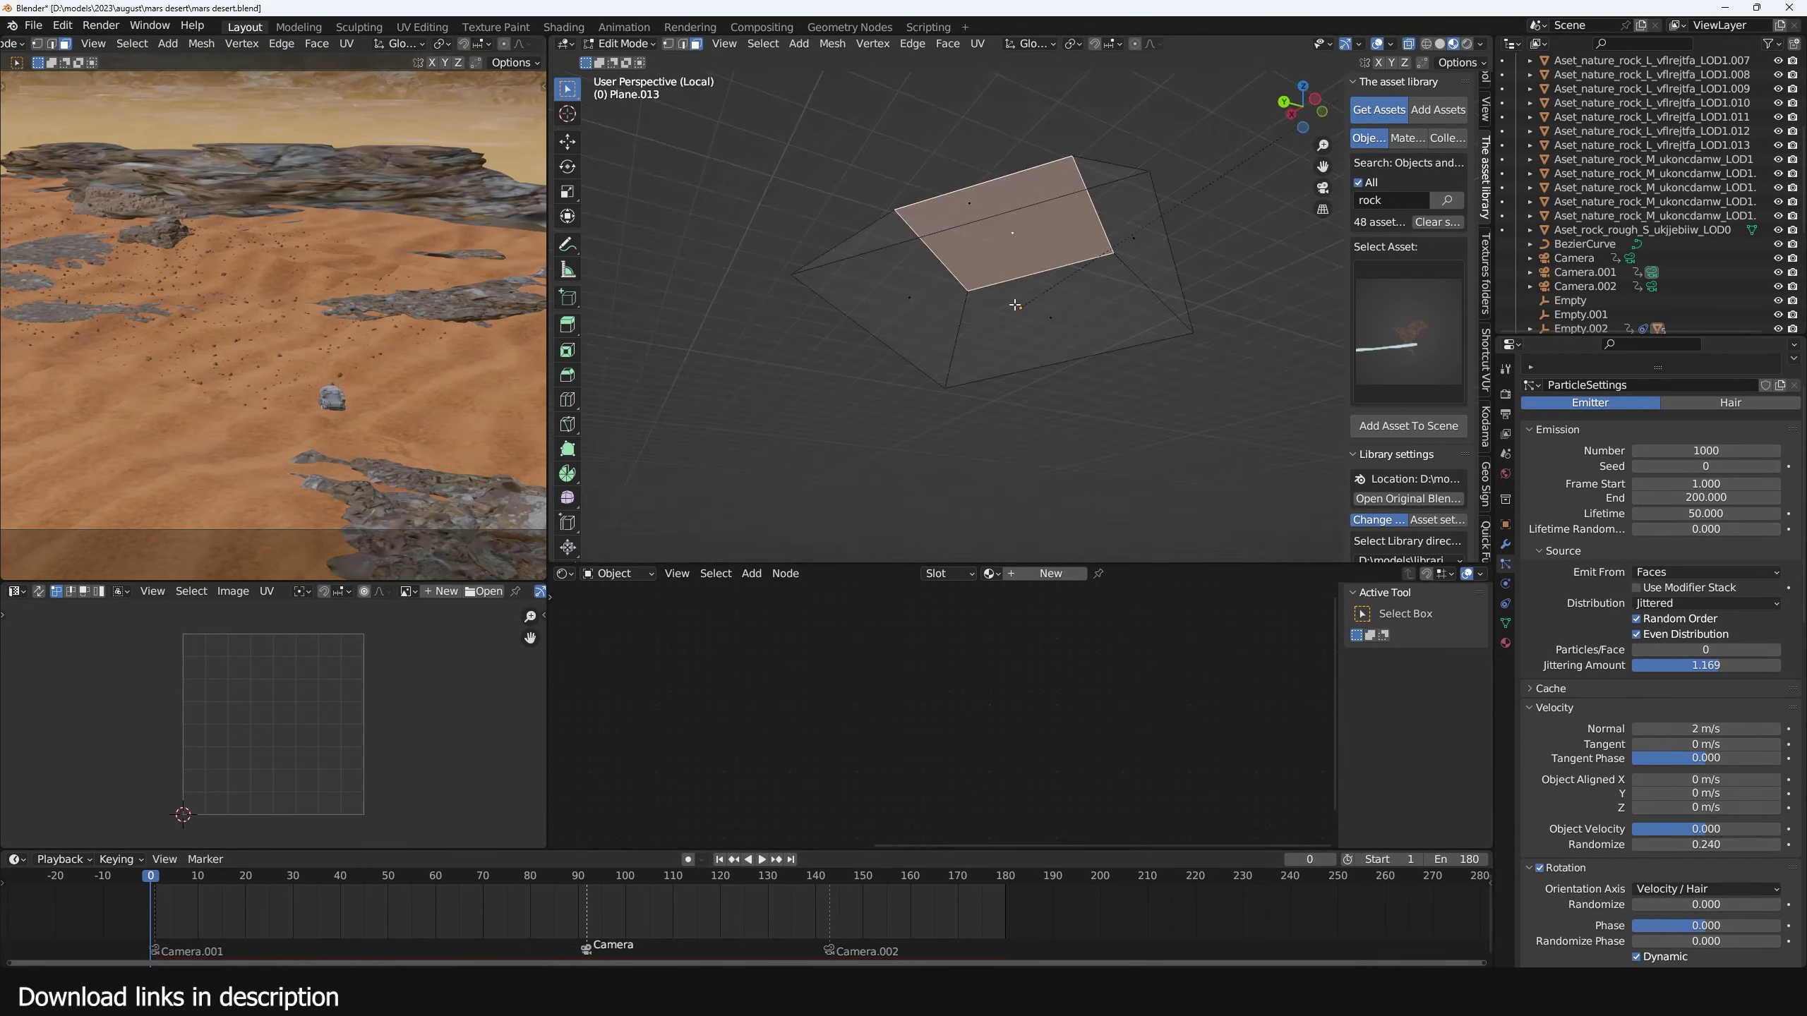
key(z)
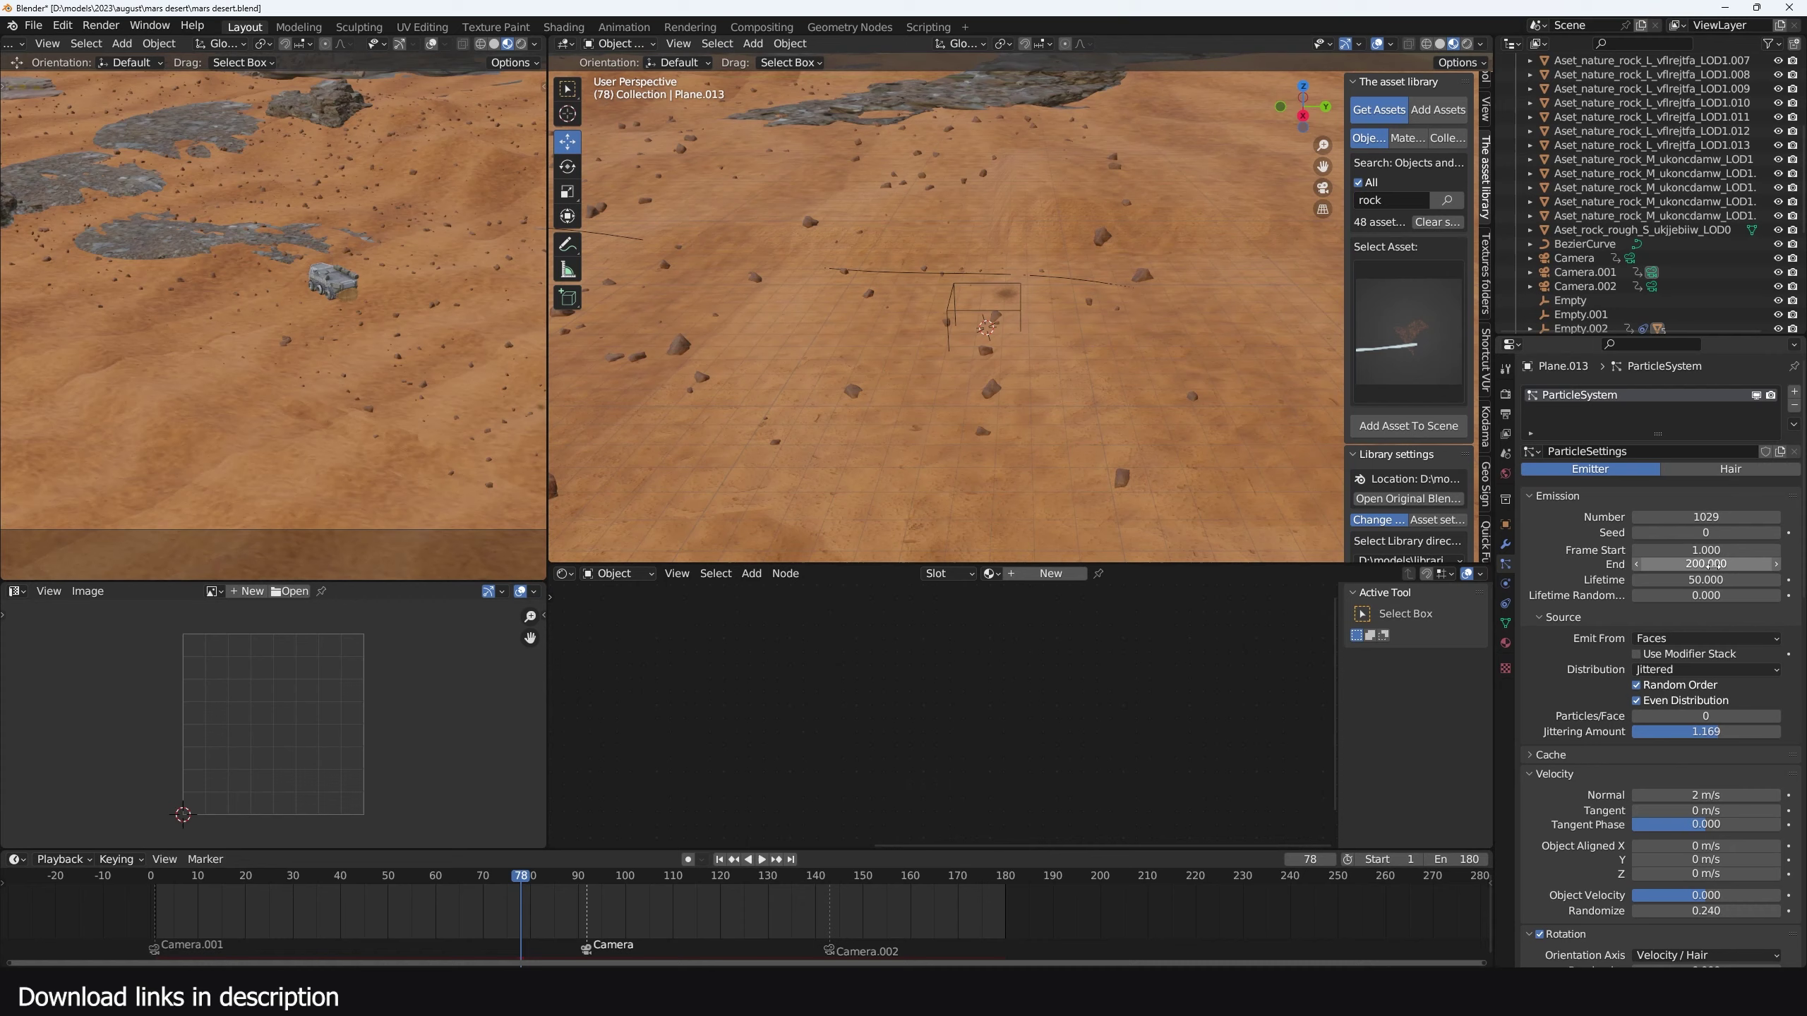
Open the Blend texture that drives the Plane.013 particle size, down to its Color Ramp option
scroll(1730, 849, down, 10)
click(1505, 668)
scroll(1624, 776, down, 2)
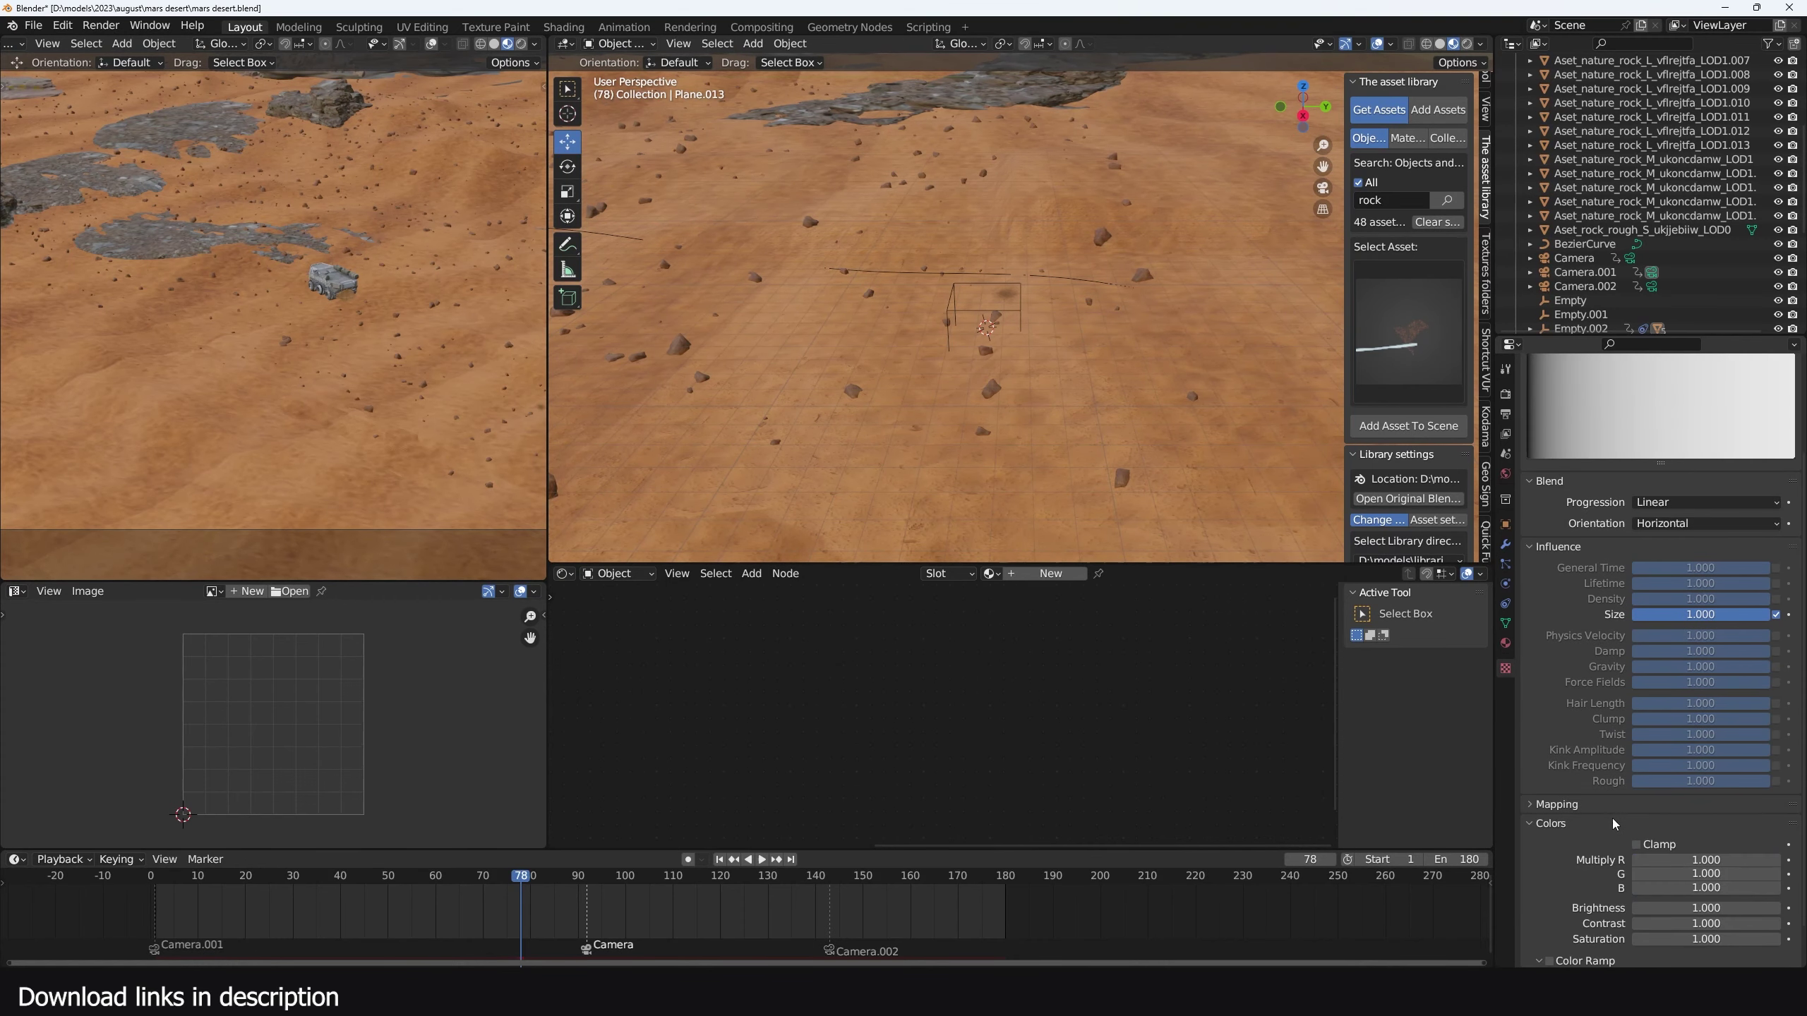
scroll(1613, 824, down, 2)
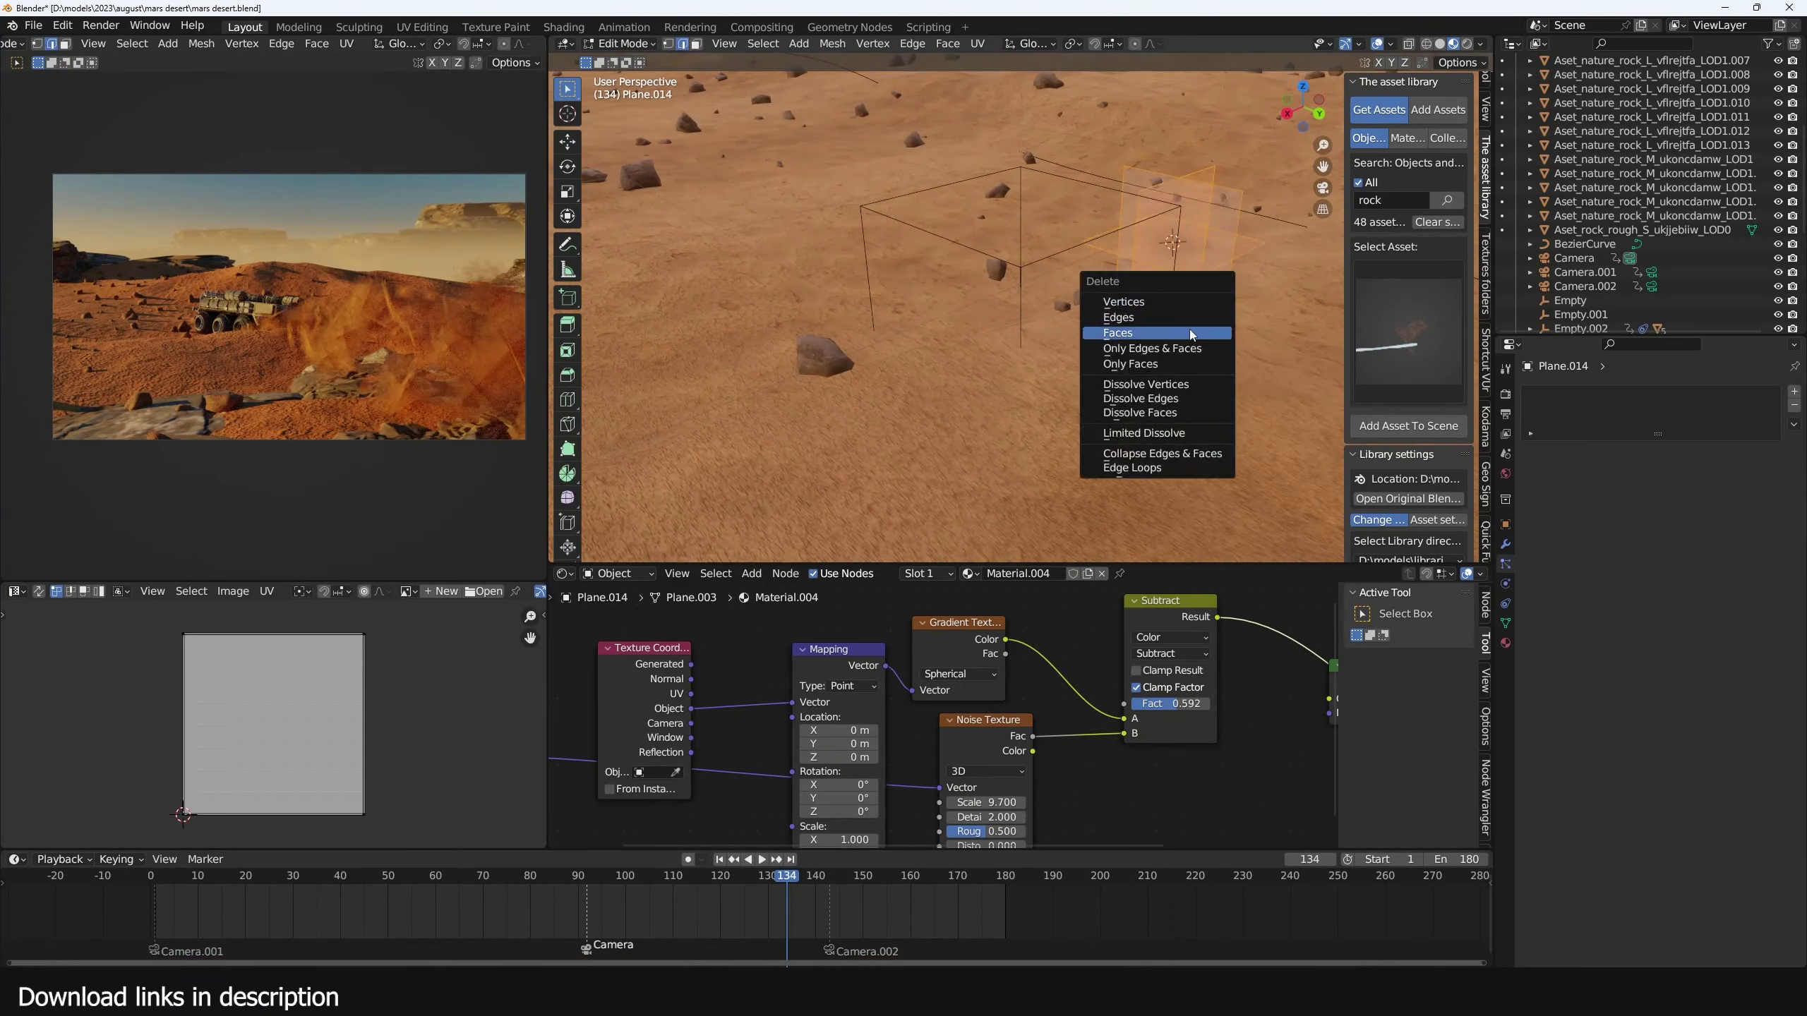
Set the timeline back to its start and open the scene's render settings
click(154, 918)
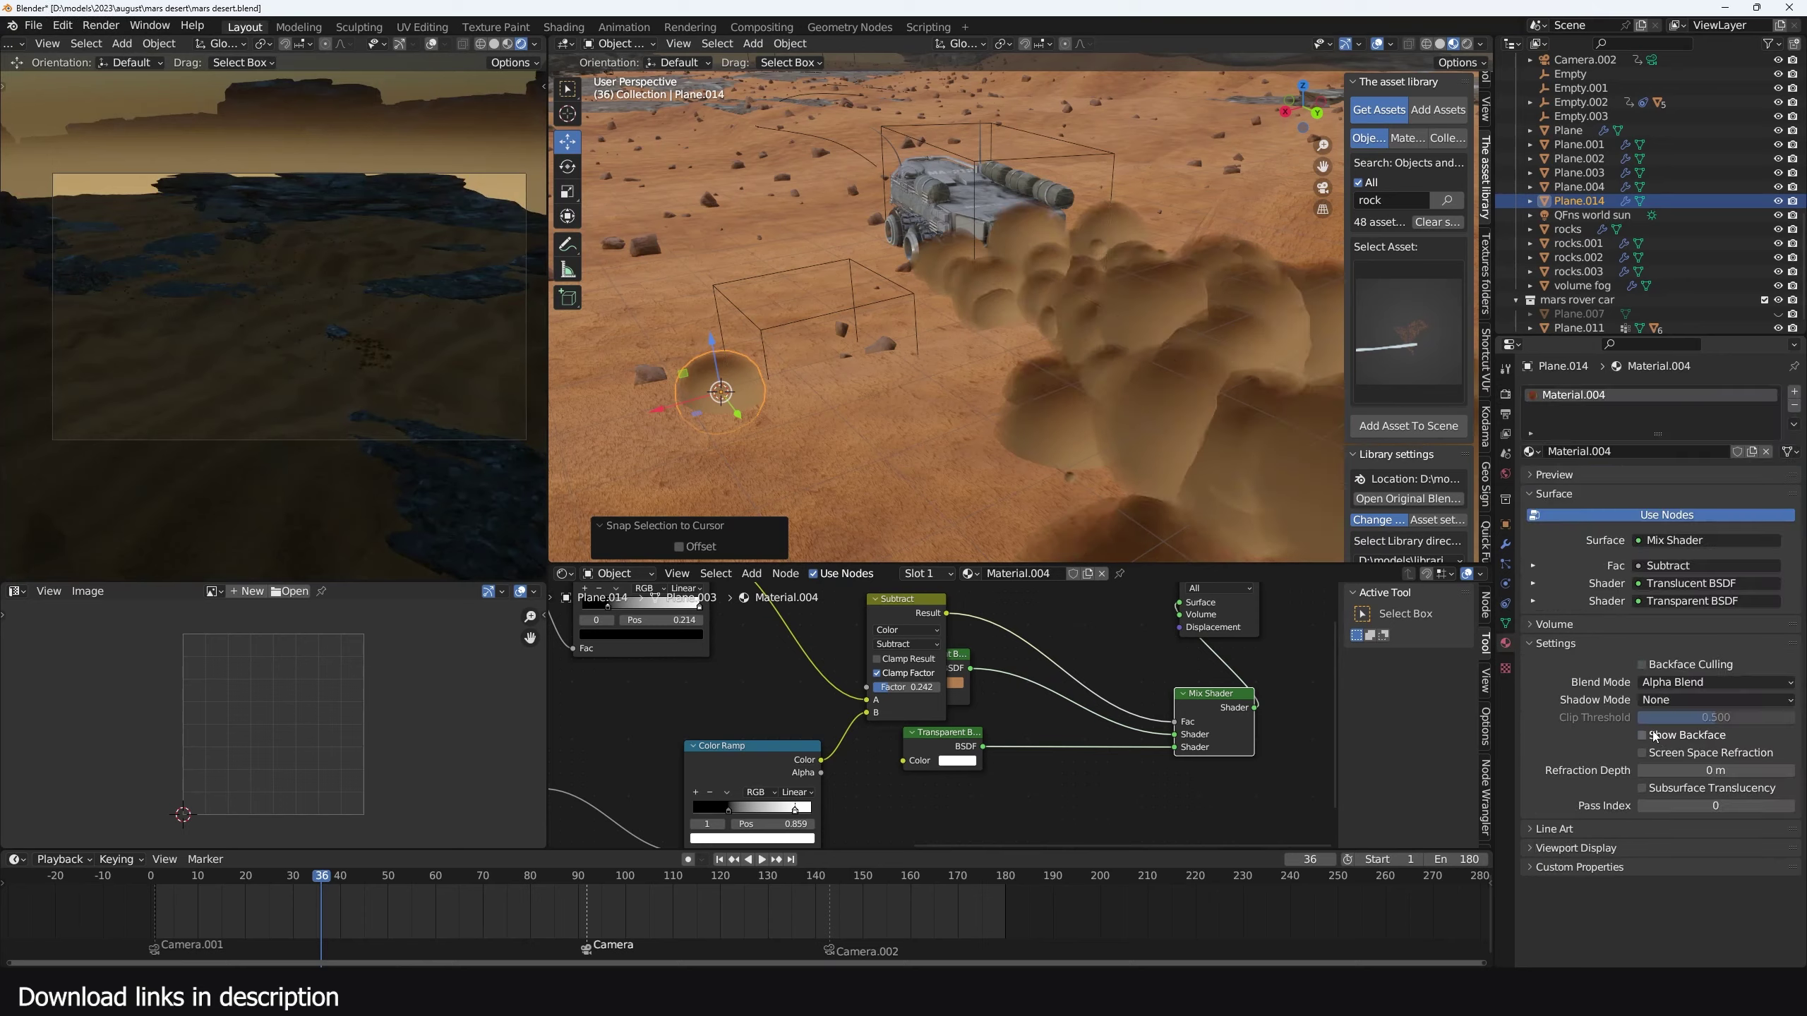
click(1505, 394)
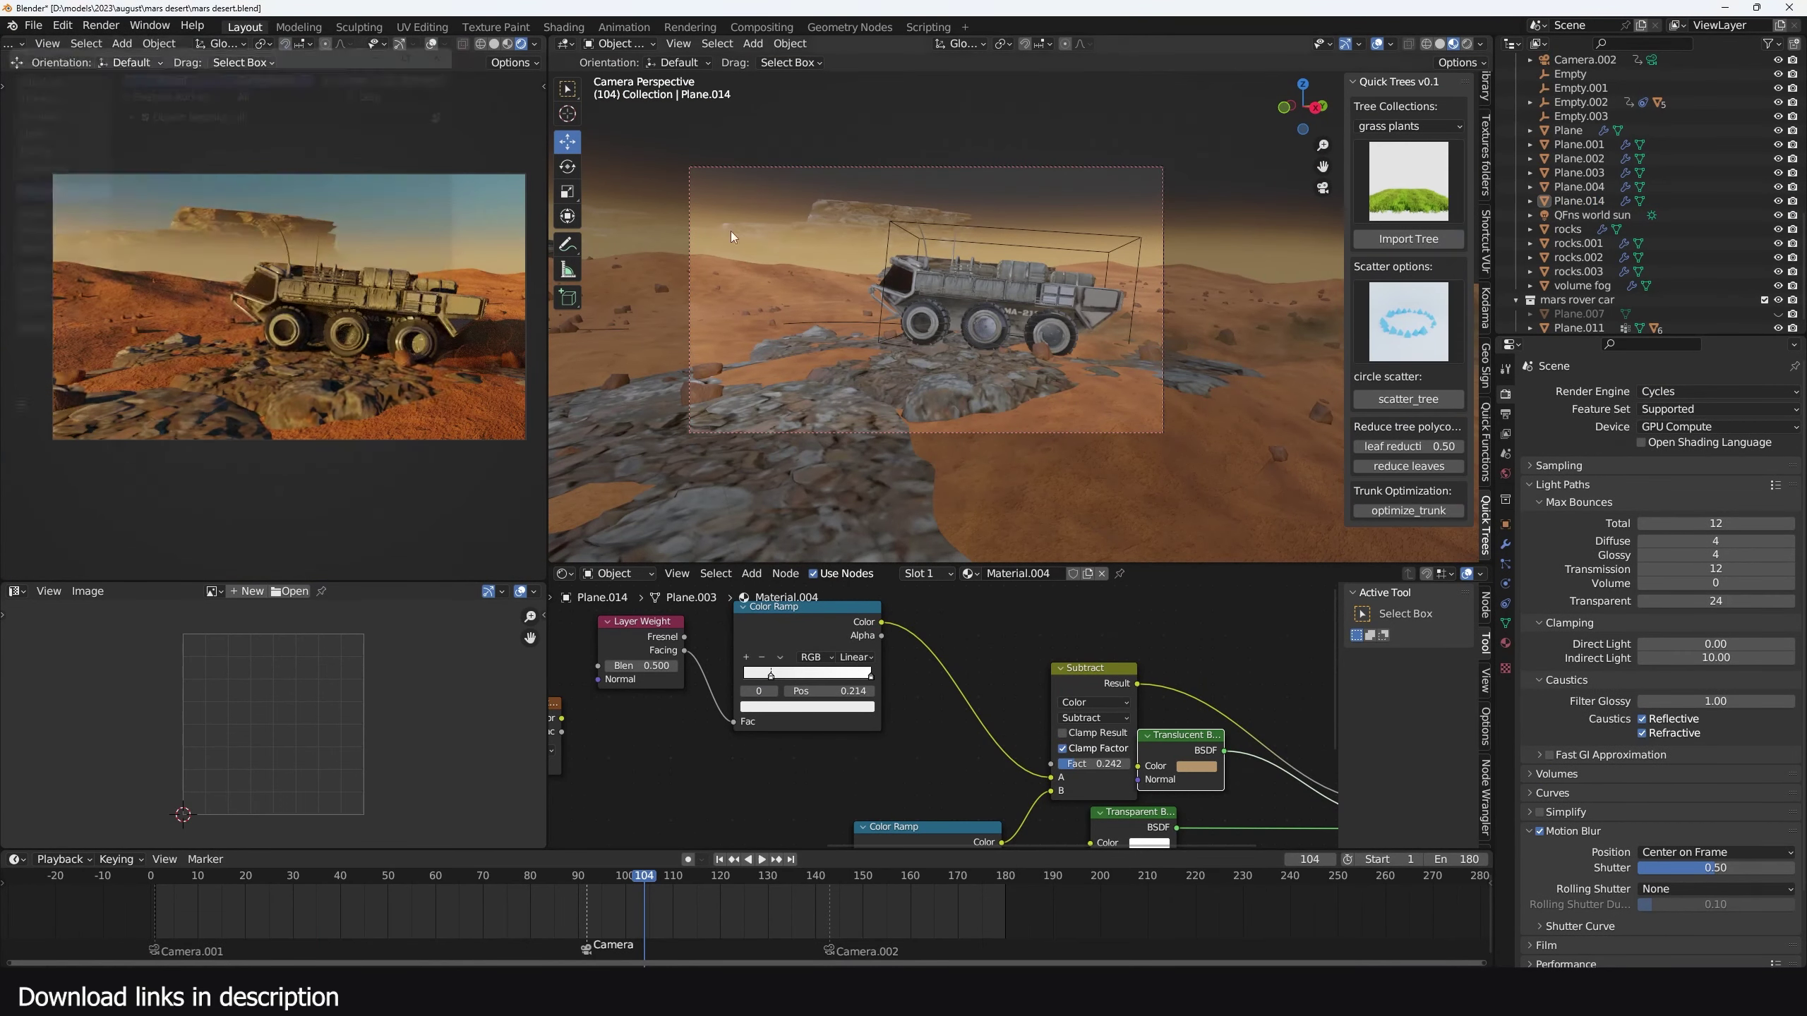
Snap the Aset_nature_rock_L_vflrejtfa_LOD1.014 rock to the 3D cursor and reposition it near the rover
click(1368, 424)
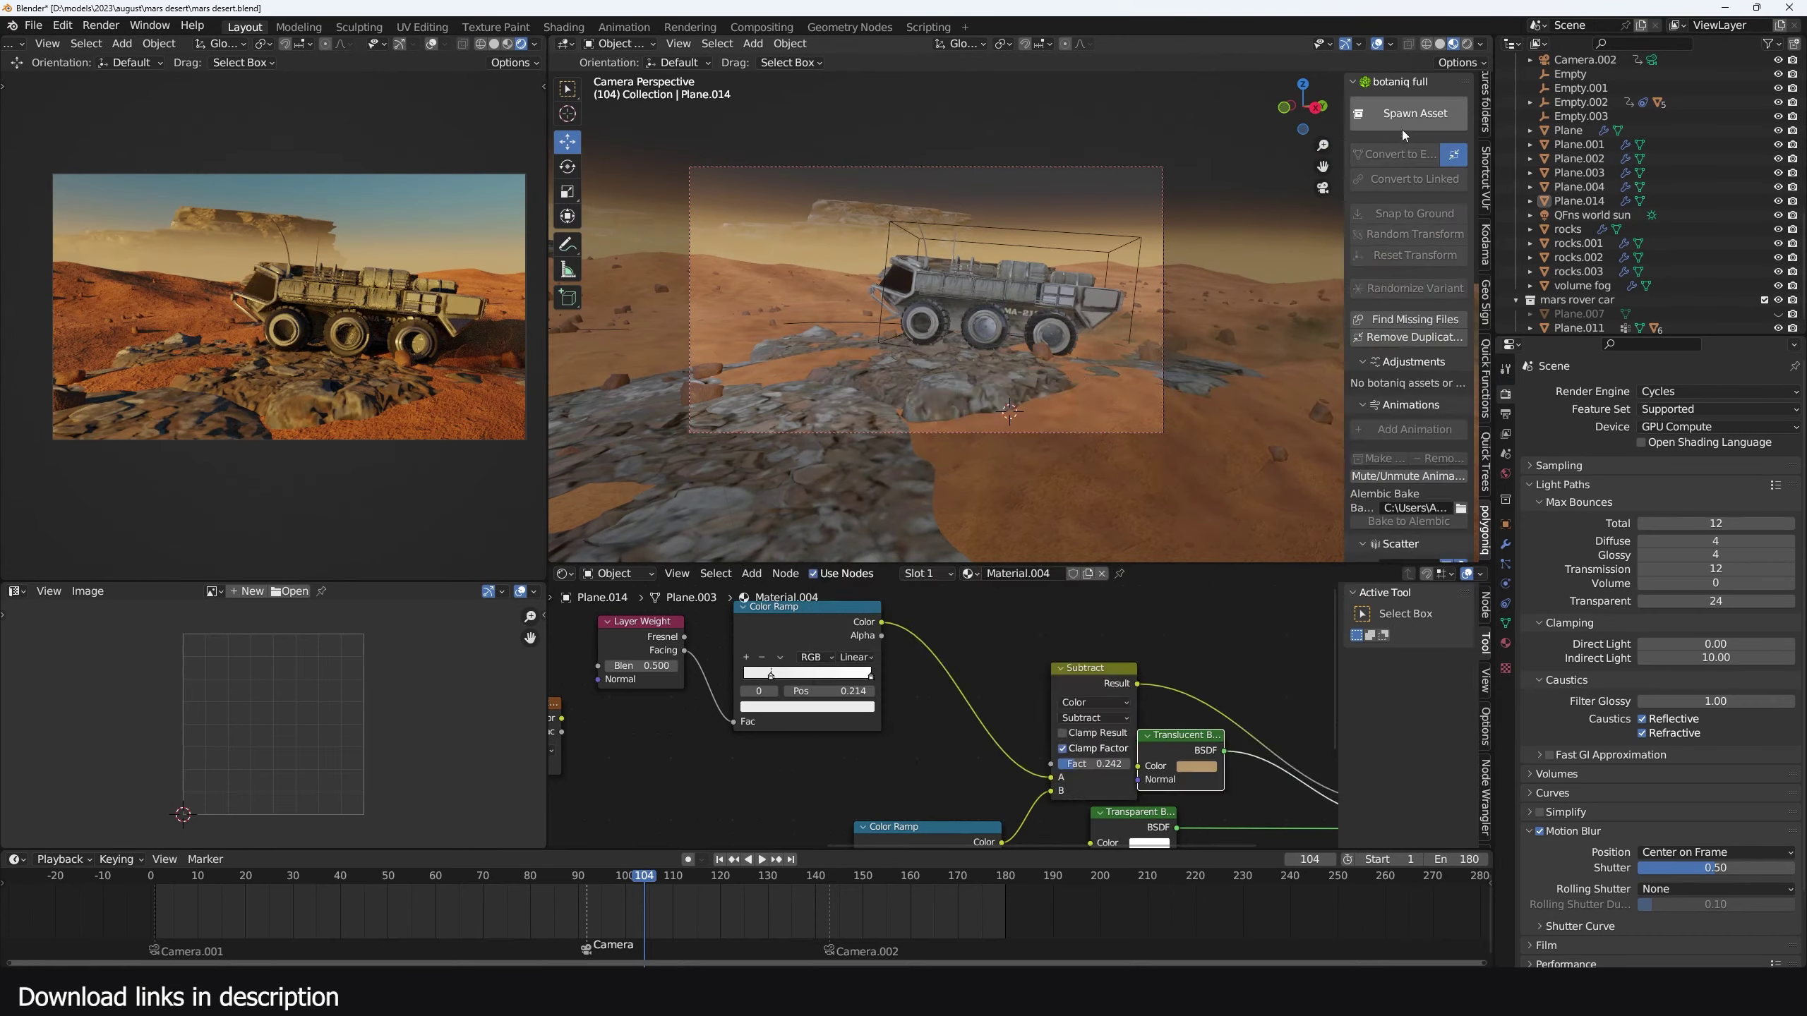
key(g)
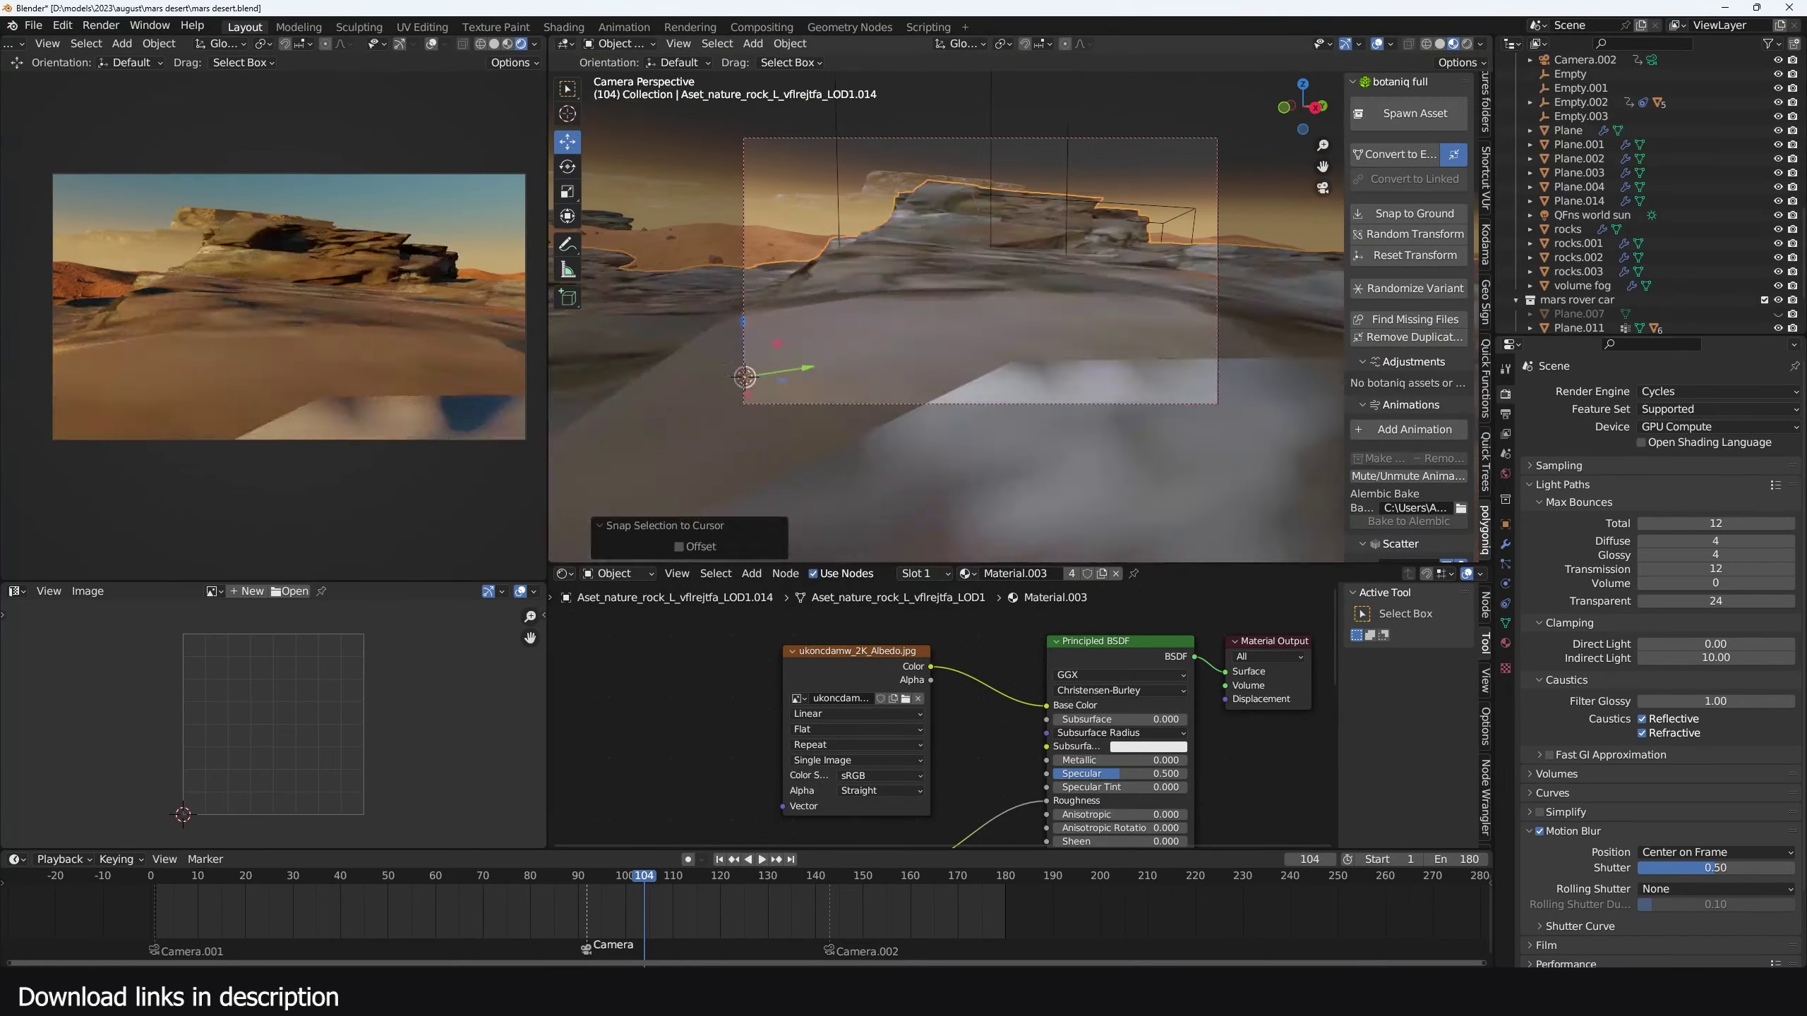